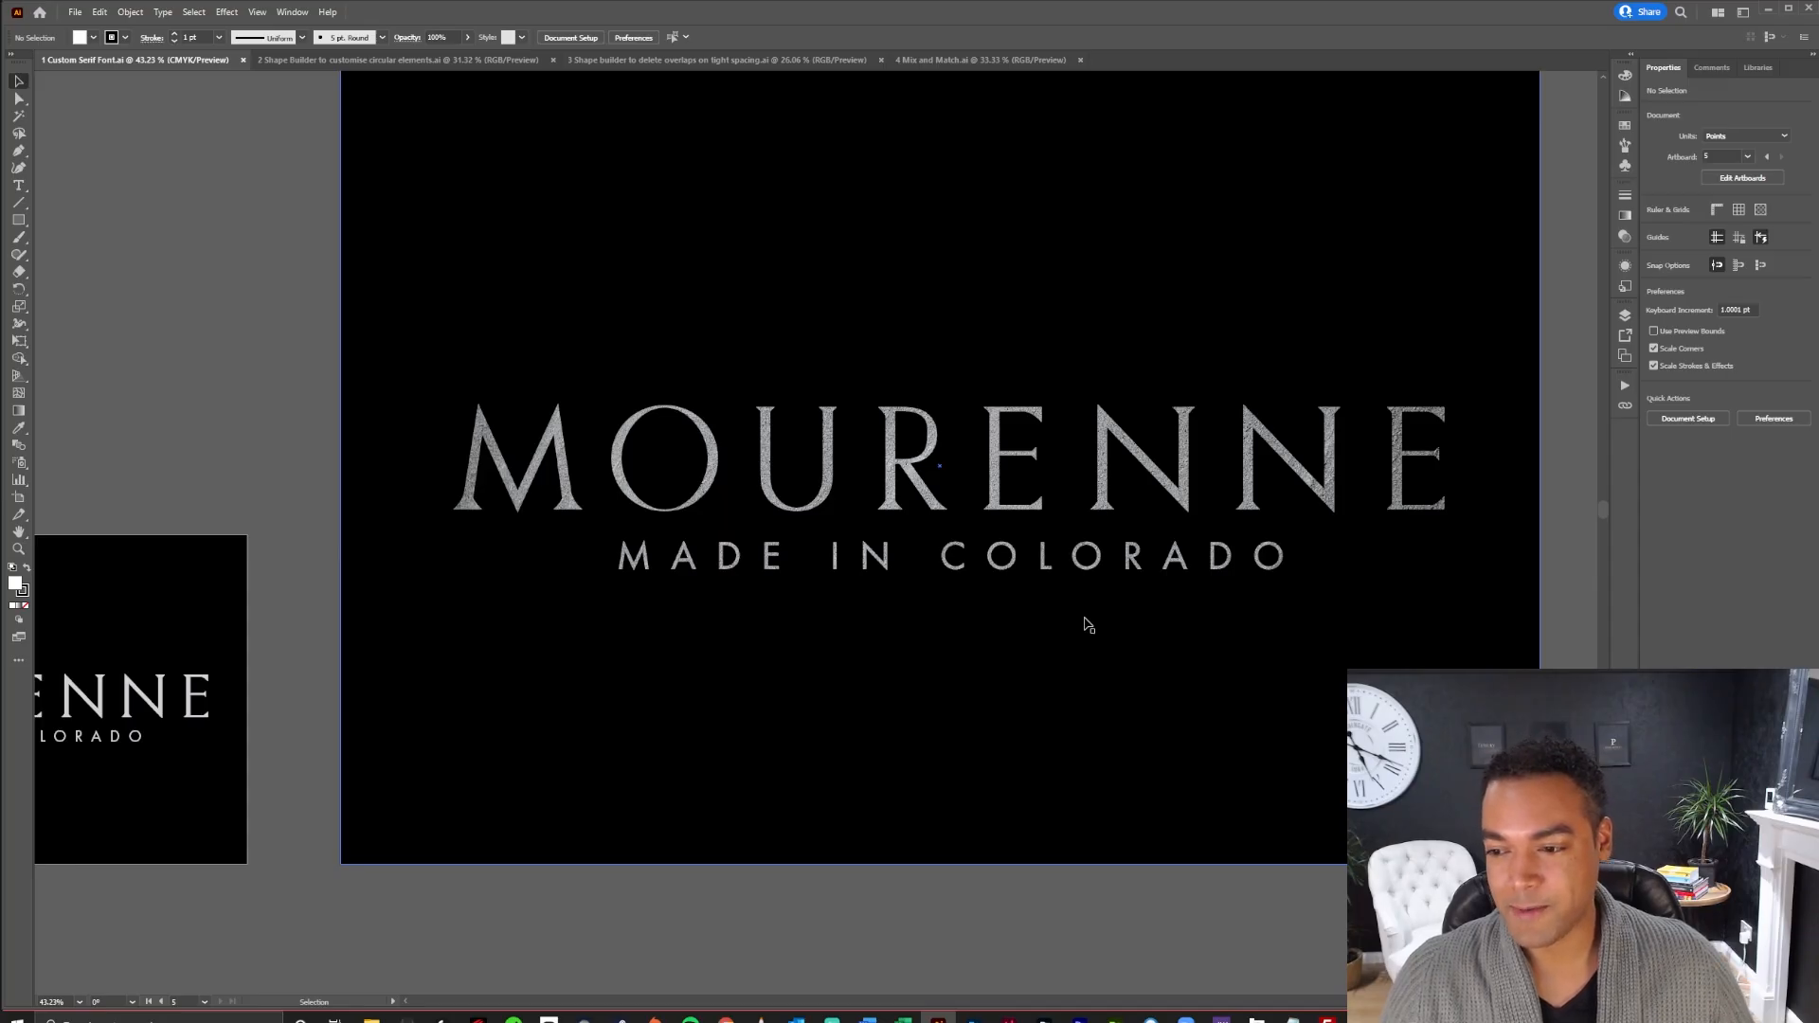
# Browse from the textured logo artboard back to the first artboard and inspect the live MOURENNE text in its top row
pyautogui.press('space')
pyautogui.moveTo(579, 648); pyautogui.dragTo(1167, 600)
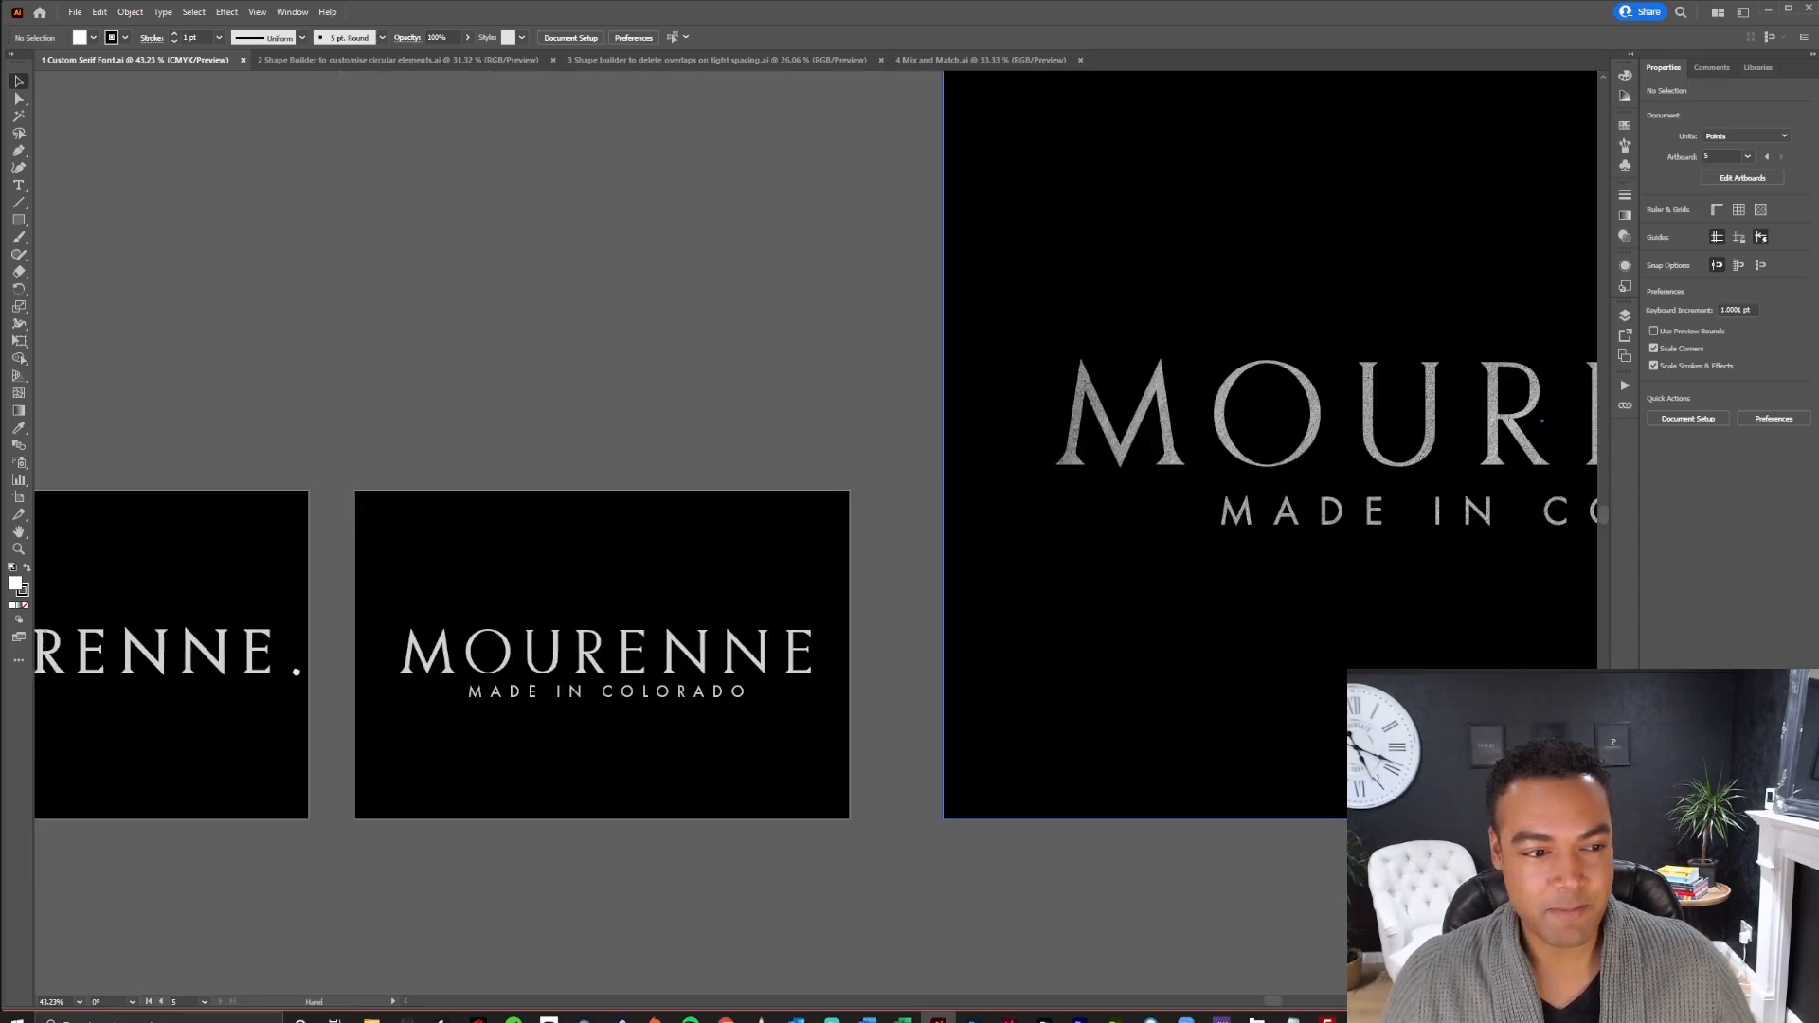
pyautogui.moveTo(275, 668); pyautogui.dragTo(1037, 614)
pyautogui.moveTo(445, 631); pyautogui.dragTo(1001, 599)
pyautogui.moveTo(544, 620); pyautogui.dragTo(964, 597)
pyautogui.hotkey('ctrl', 'space')
pyautogui.moveTo(641, 517); pyautogui.dragTo(840, 527)
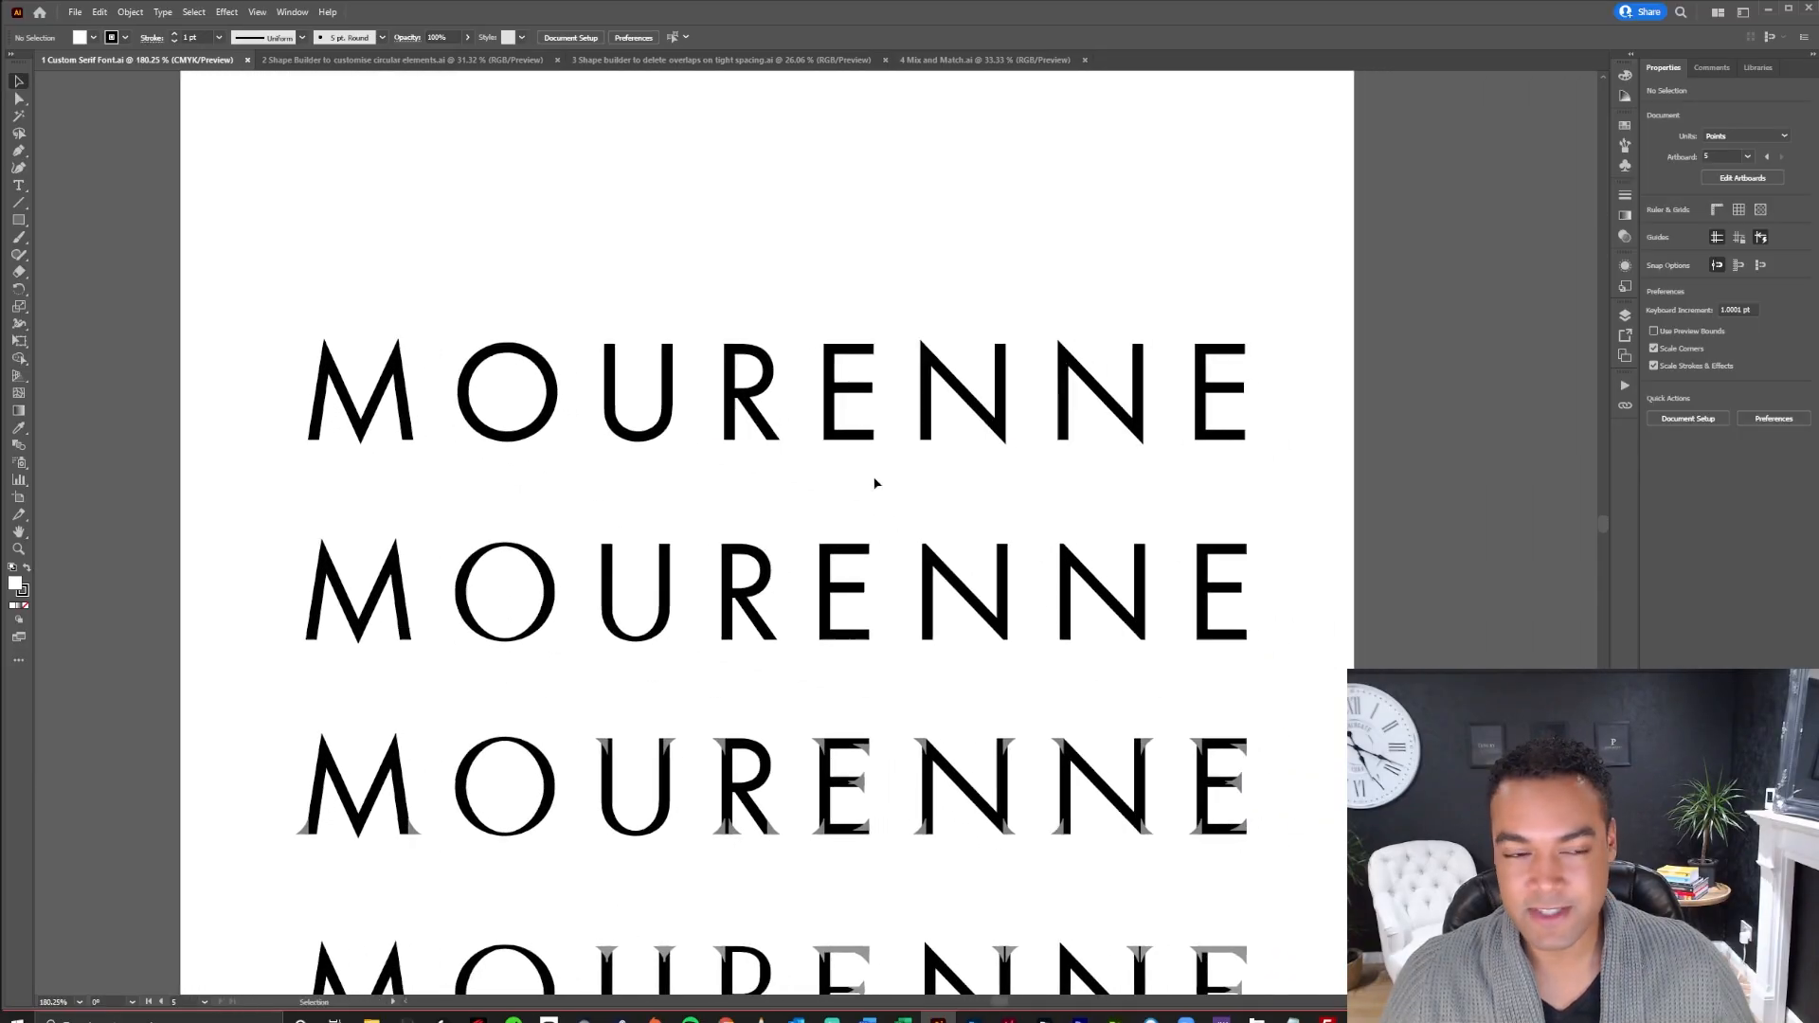
pyautogui.click(853, 424)
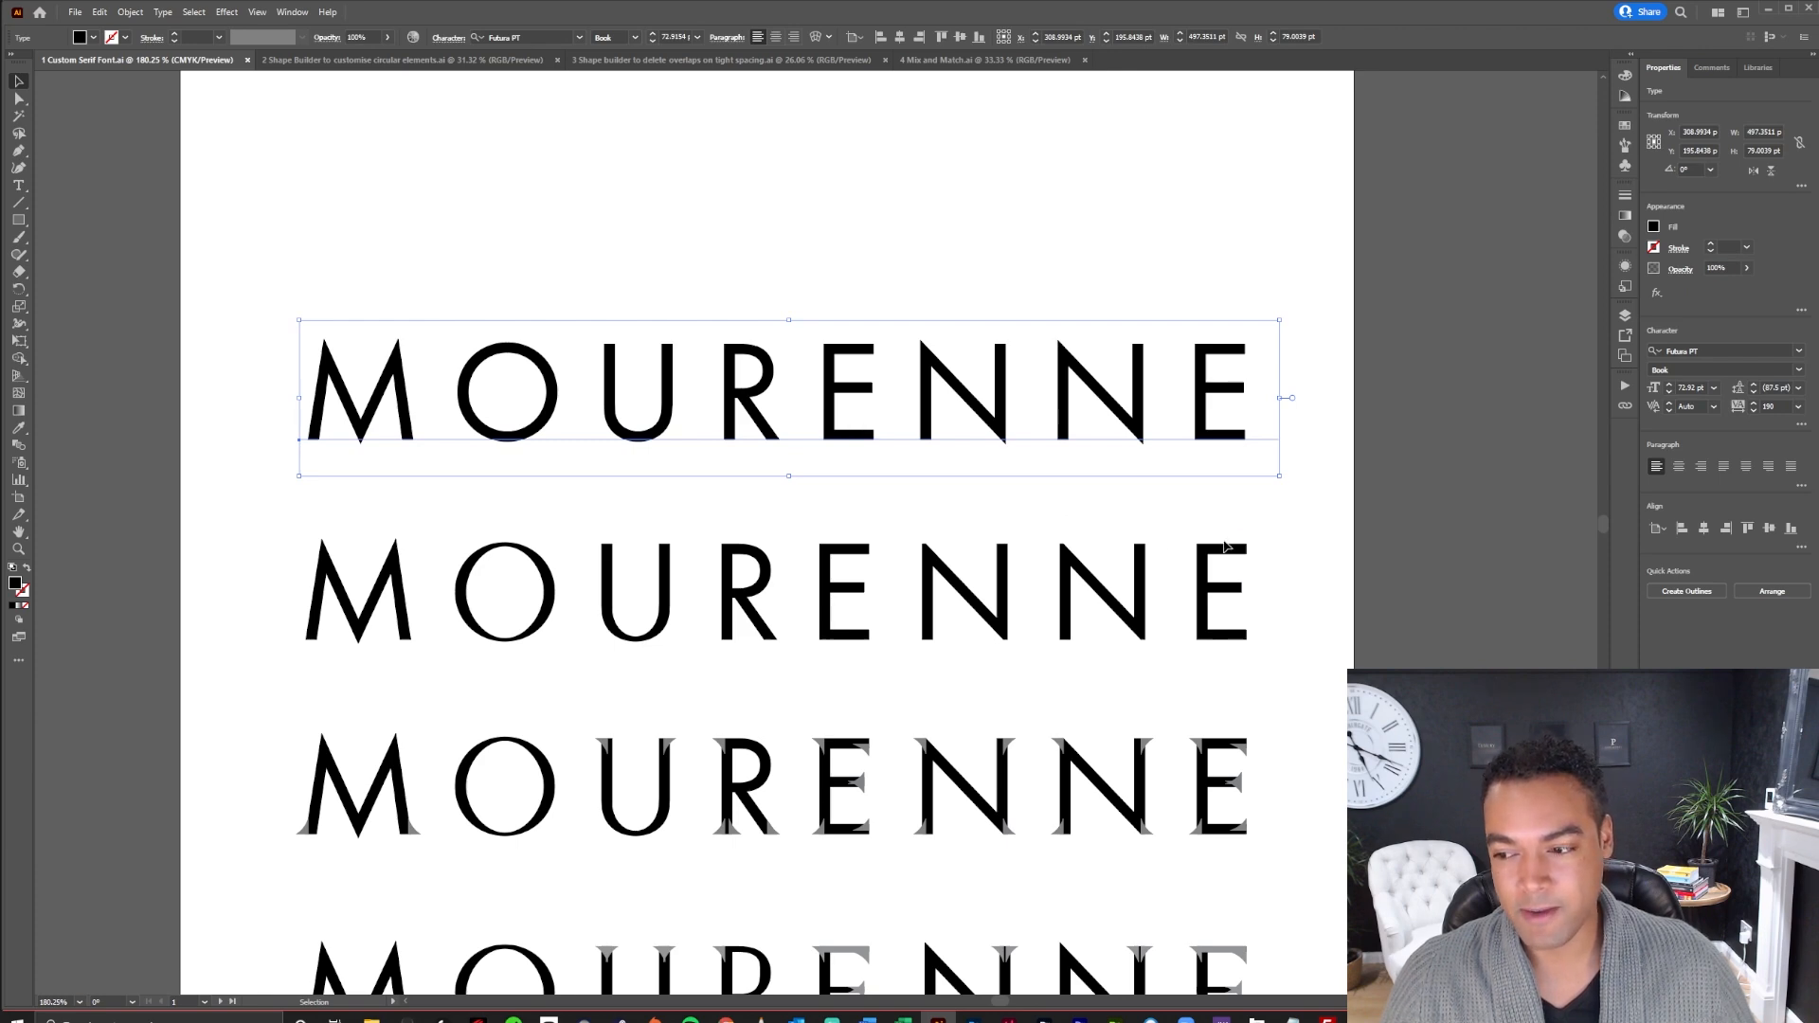
pyautogui.click(1297, 580)
# Examine the modified MOURENNE rows, focusing on the grey serif wedges at the feet of the third row's M
pyautogui.moveTo(1311, 632); pyautogui.dragTo(1314, 503)
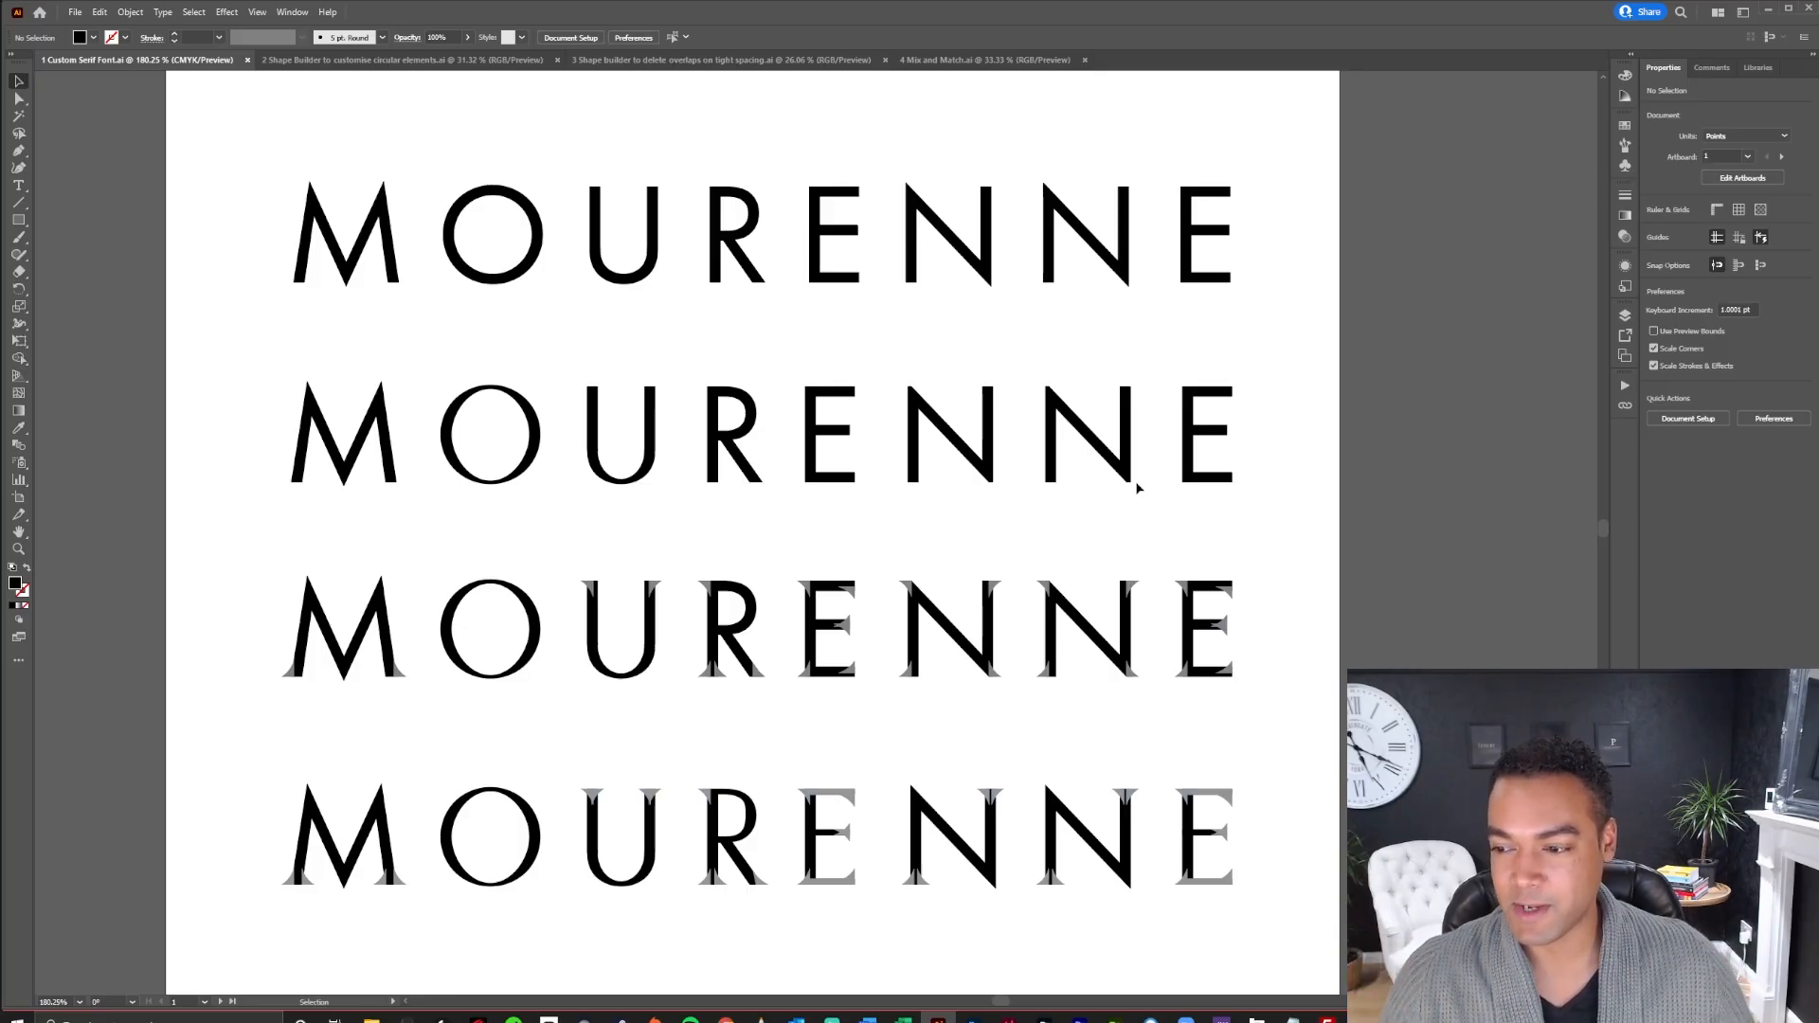
pyautogui.moveTo(1117, 553); pyautogui.dragTo(1117, 394)
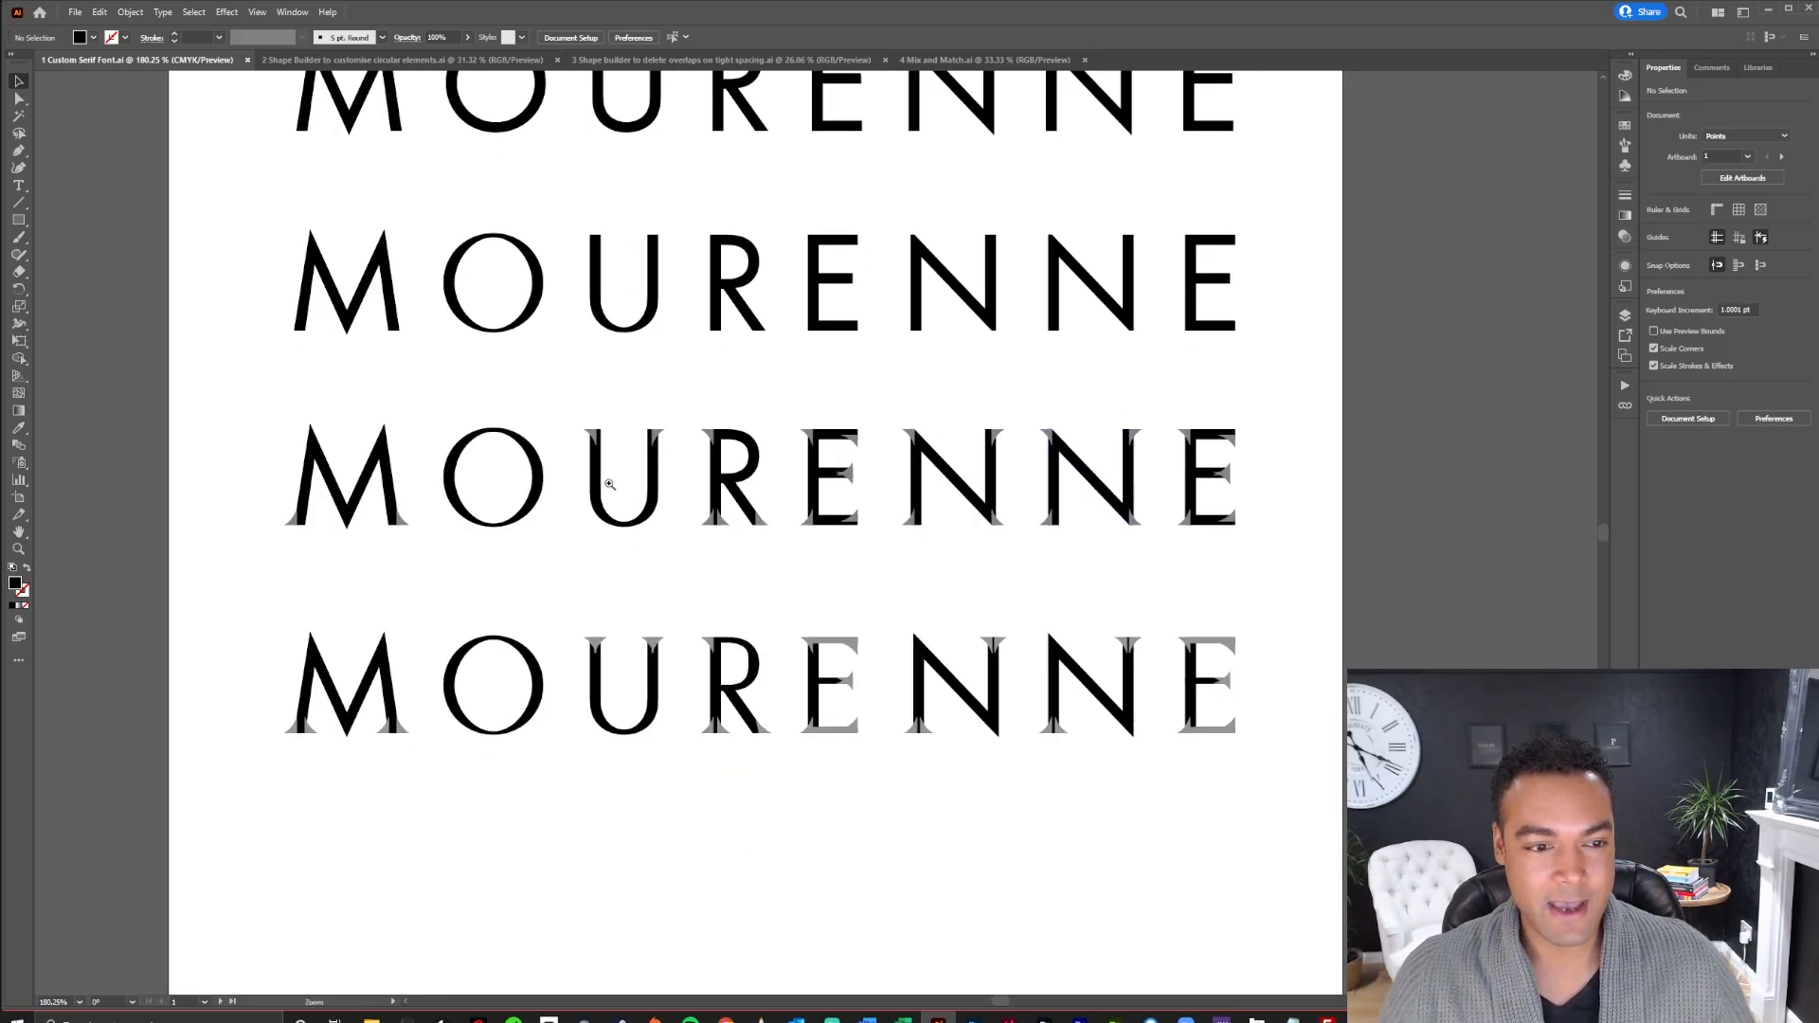
pyautogui.click(801, 476)
pyautogui.moveTo(418, 487); pyautogui.dragTo(1109, 478)
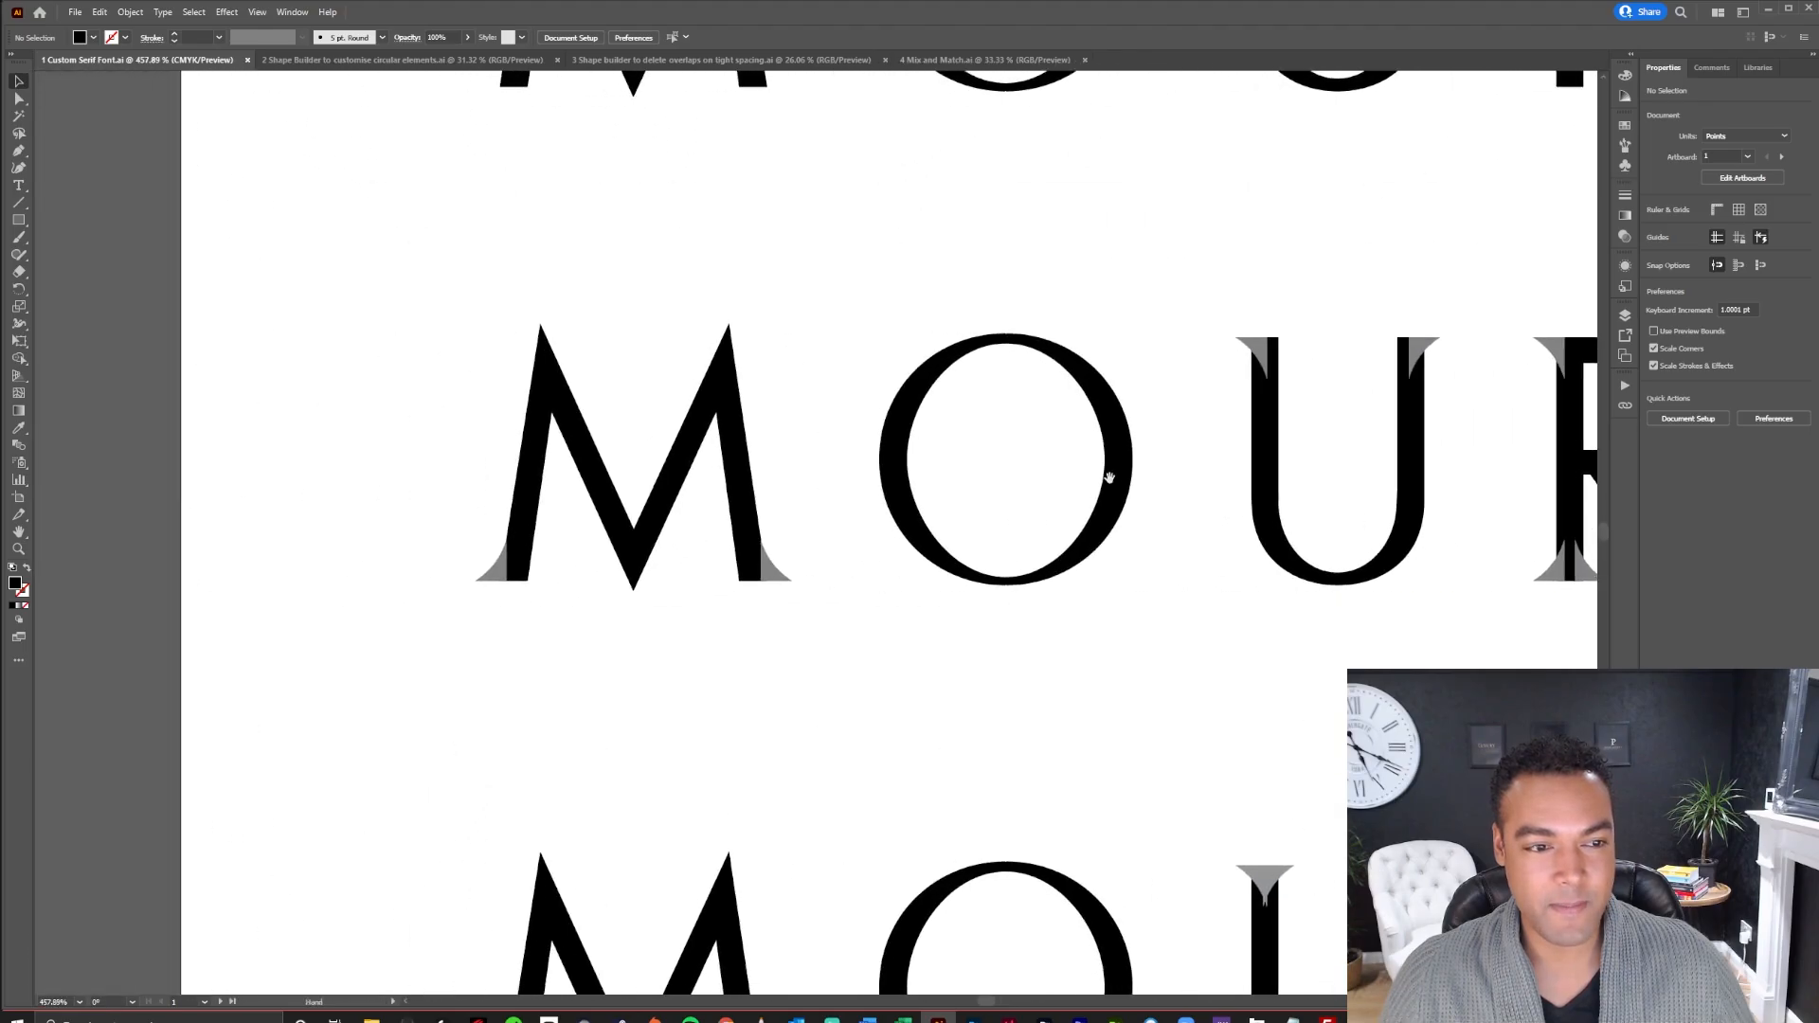
pyautogui.click(807, 557)
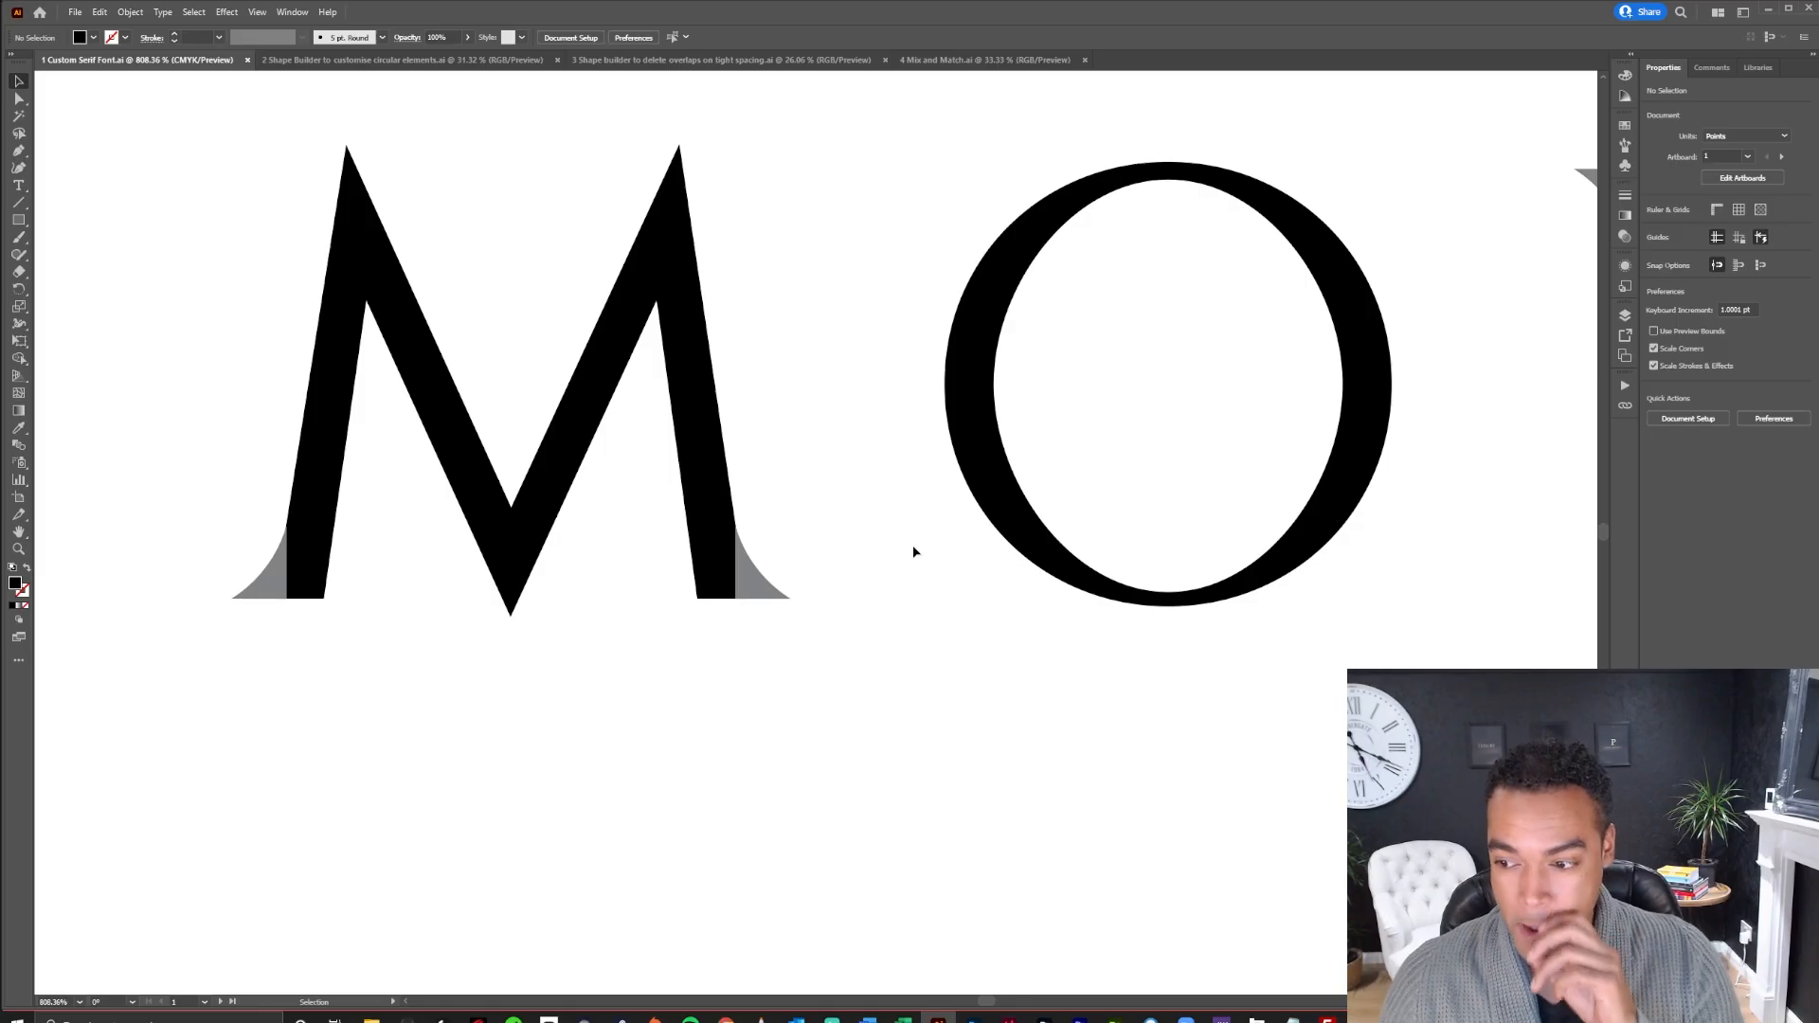
# Draw a rectangle about 20.7 by 21.7 pt below and between the M and O, using the serif wedge's grey fill
pyautogui.click(763, 593)
pyautogui.click(23, 227)
pyautogui.moveTo(845, 574); pyautogui.dragTo(1027, 767)
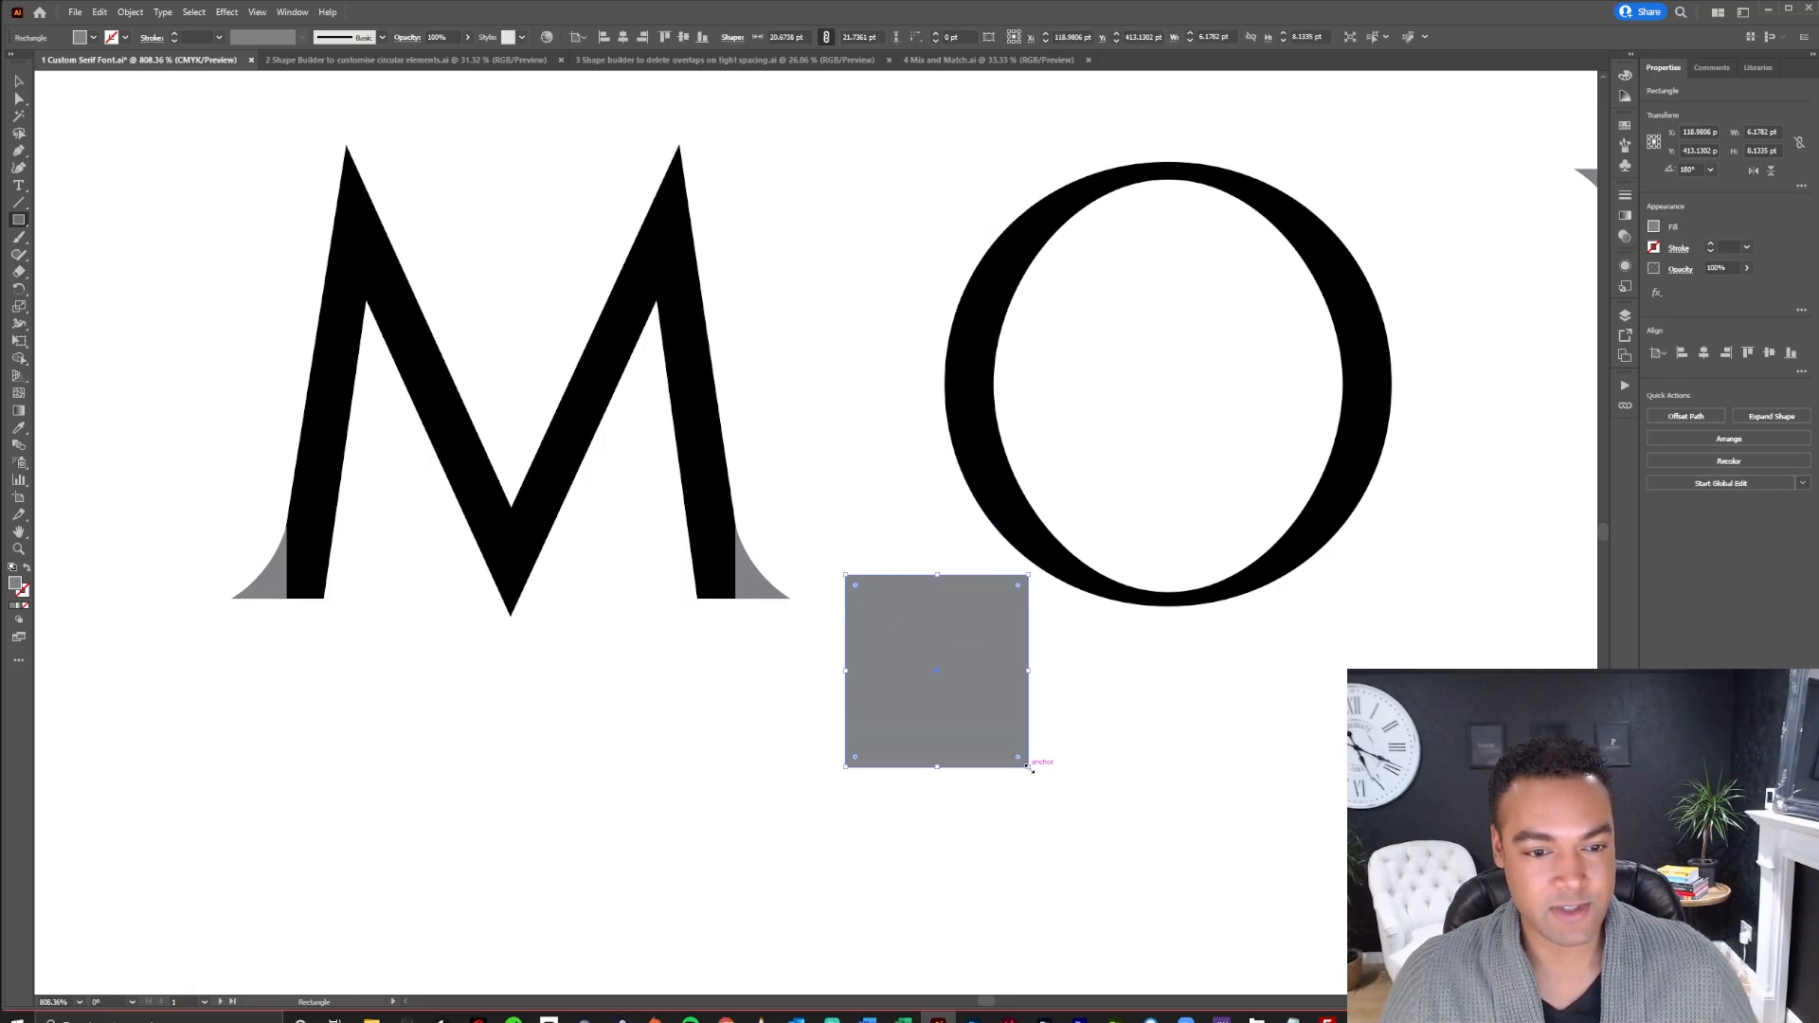
# Draw a circle about 24.7 pt in diameter overlapping the grey rectangle
pyautogui.click(19, 226)
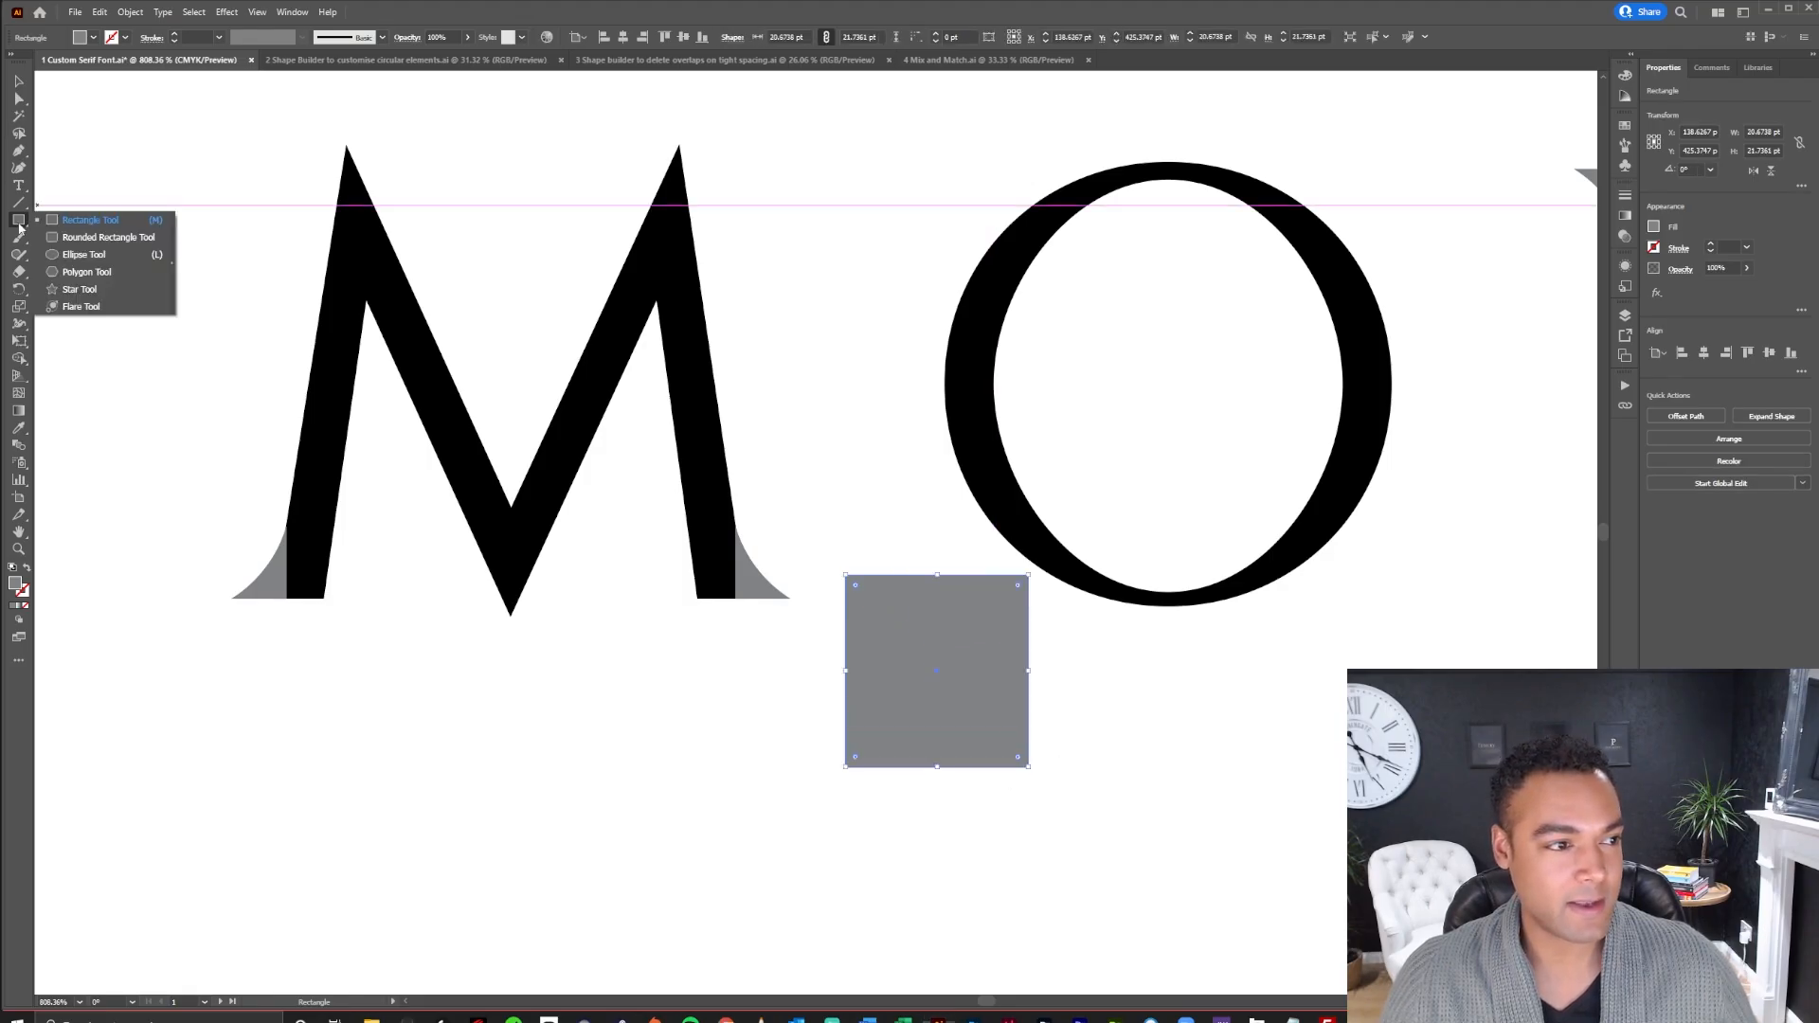
pyautogui.click(83, 254)
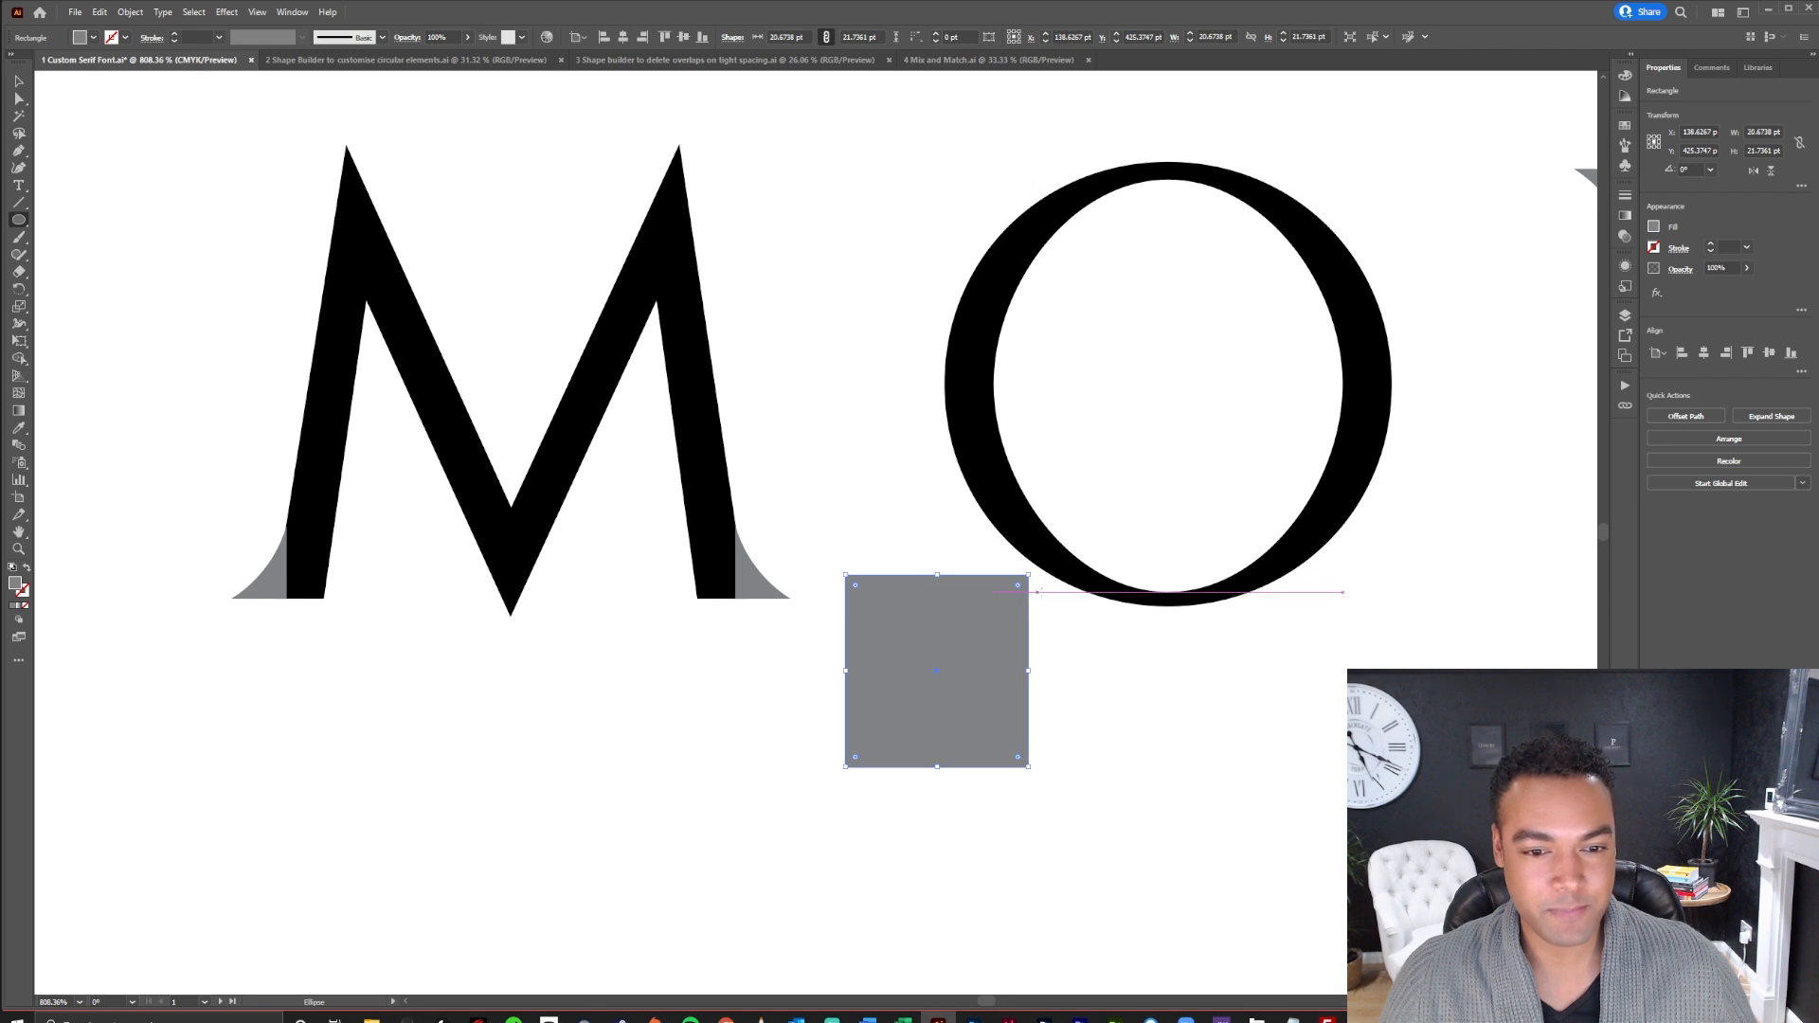
pyautogui.moveTo(1088, 509); pyautogui.dragTo(870, 726)
pyautogui.press('v')
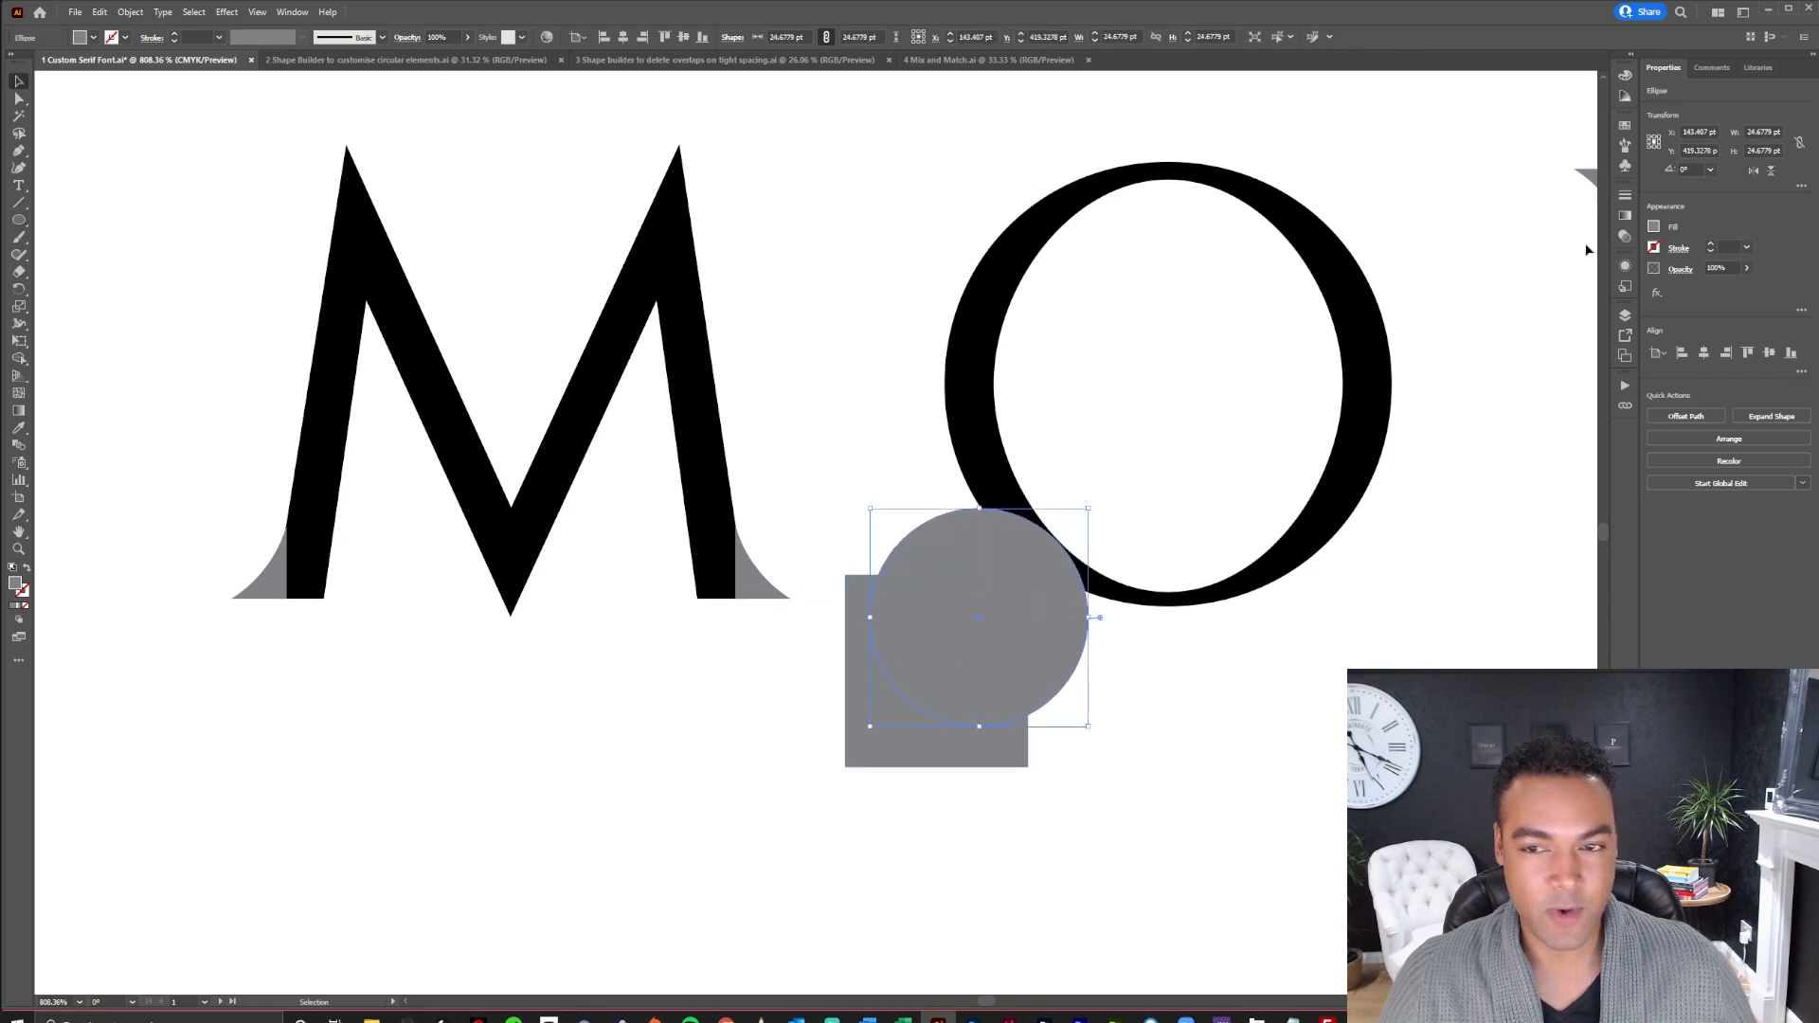
# Fill the circle with black and align it to the rectangle's left and bottom edges
pyautogui.click(1624, 128)
pyautogui.click(1476, 164)
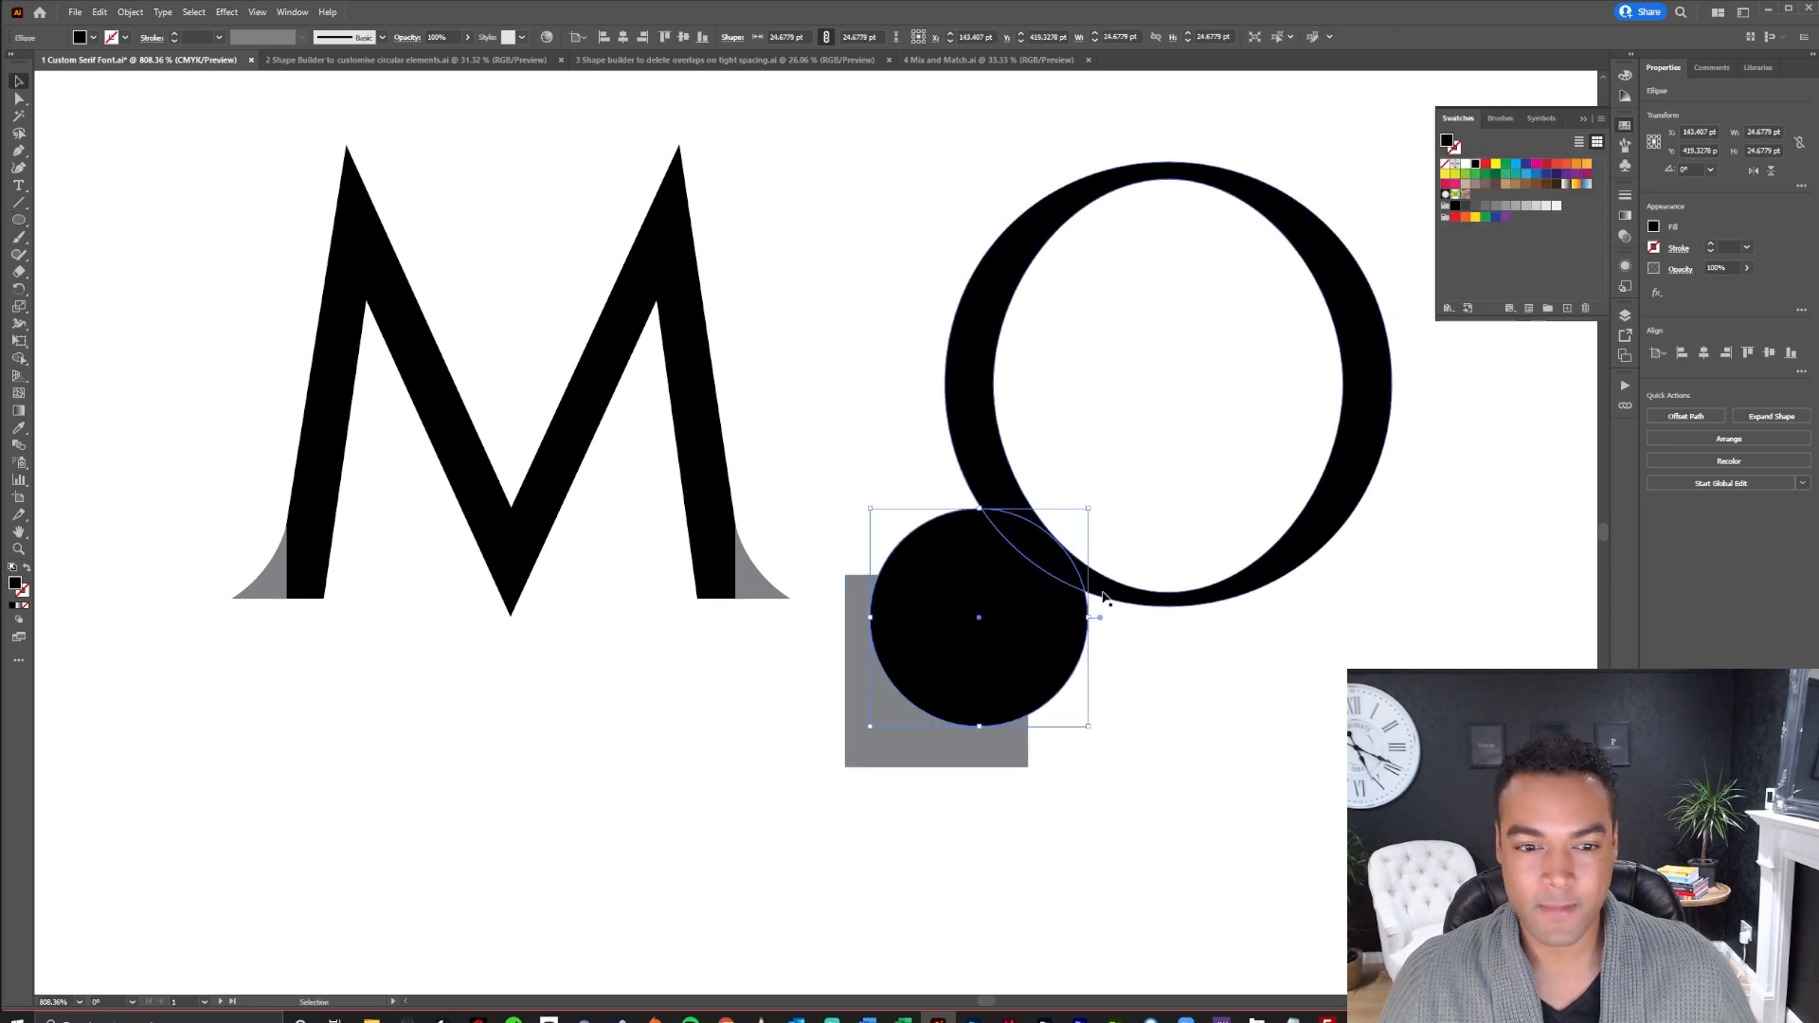
pyautogui.moveTo(1006, 594); pyautogui.dragTo(985, 629)
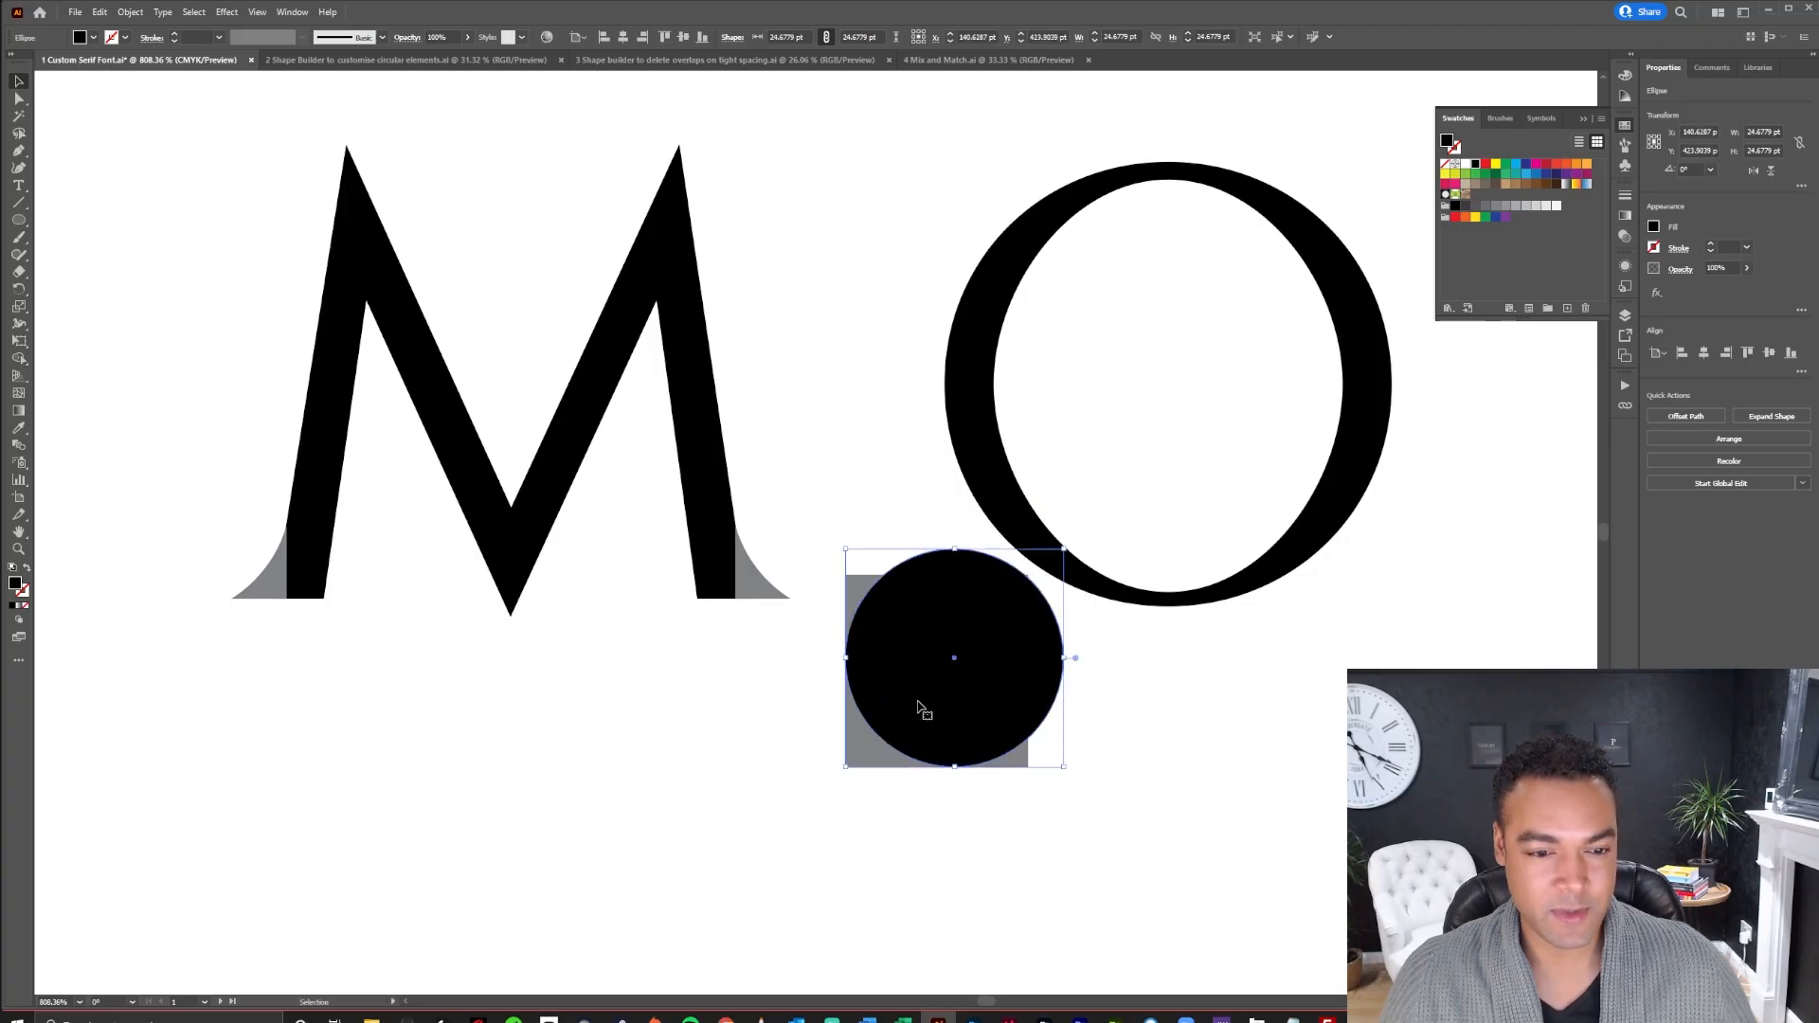
# Cut the circle out of the rectangle with Shape Builder and move the remaining lower-left curved wedge beside the M's right foot
pyautogui.keyDown('shift'); pyautogui.click(878, 747); pyautogui.keyUp('shift')
pyautogui.hotkey('shift', 'm')
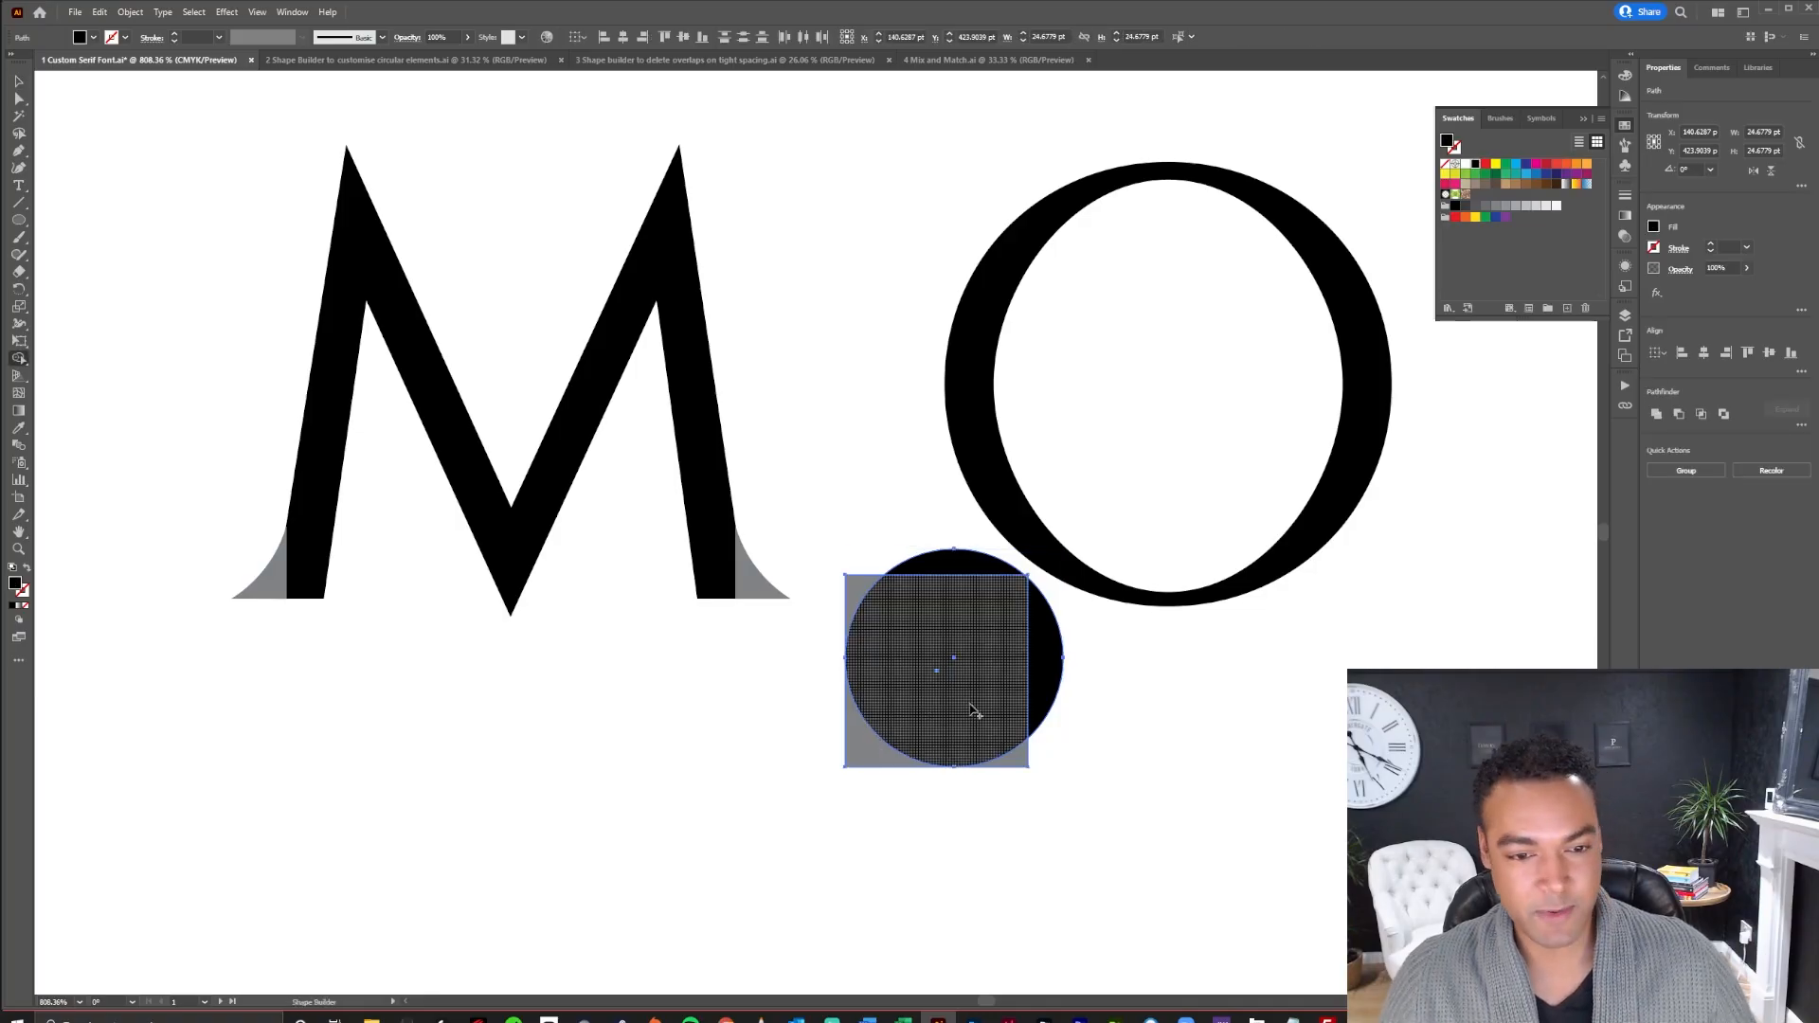
pyautogui.moveTo(1012, 714)
pyautogui.mouseDown()
pyautogui.moveTo(1058, 641)
pyautogui.moveTo(958, 592)
pyautogui.moveTo(853, 589)
pyautogui.moveTo(947, 568)
pyautogui.mouseUp()
pyautogui.press('v')
pyautogui.click(925, 717)
pyautogui.moveTo(878, 752); pyautogui.dragTo(837, 600)
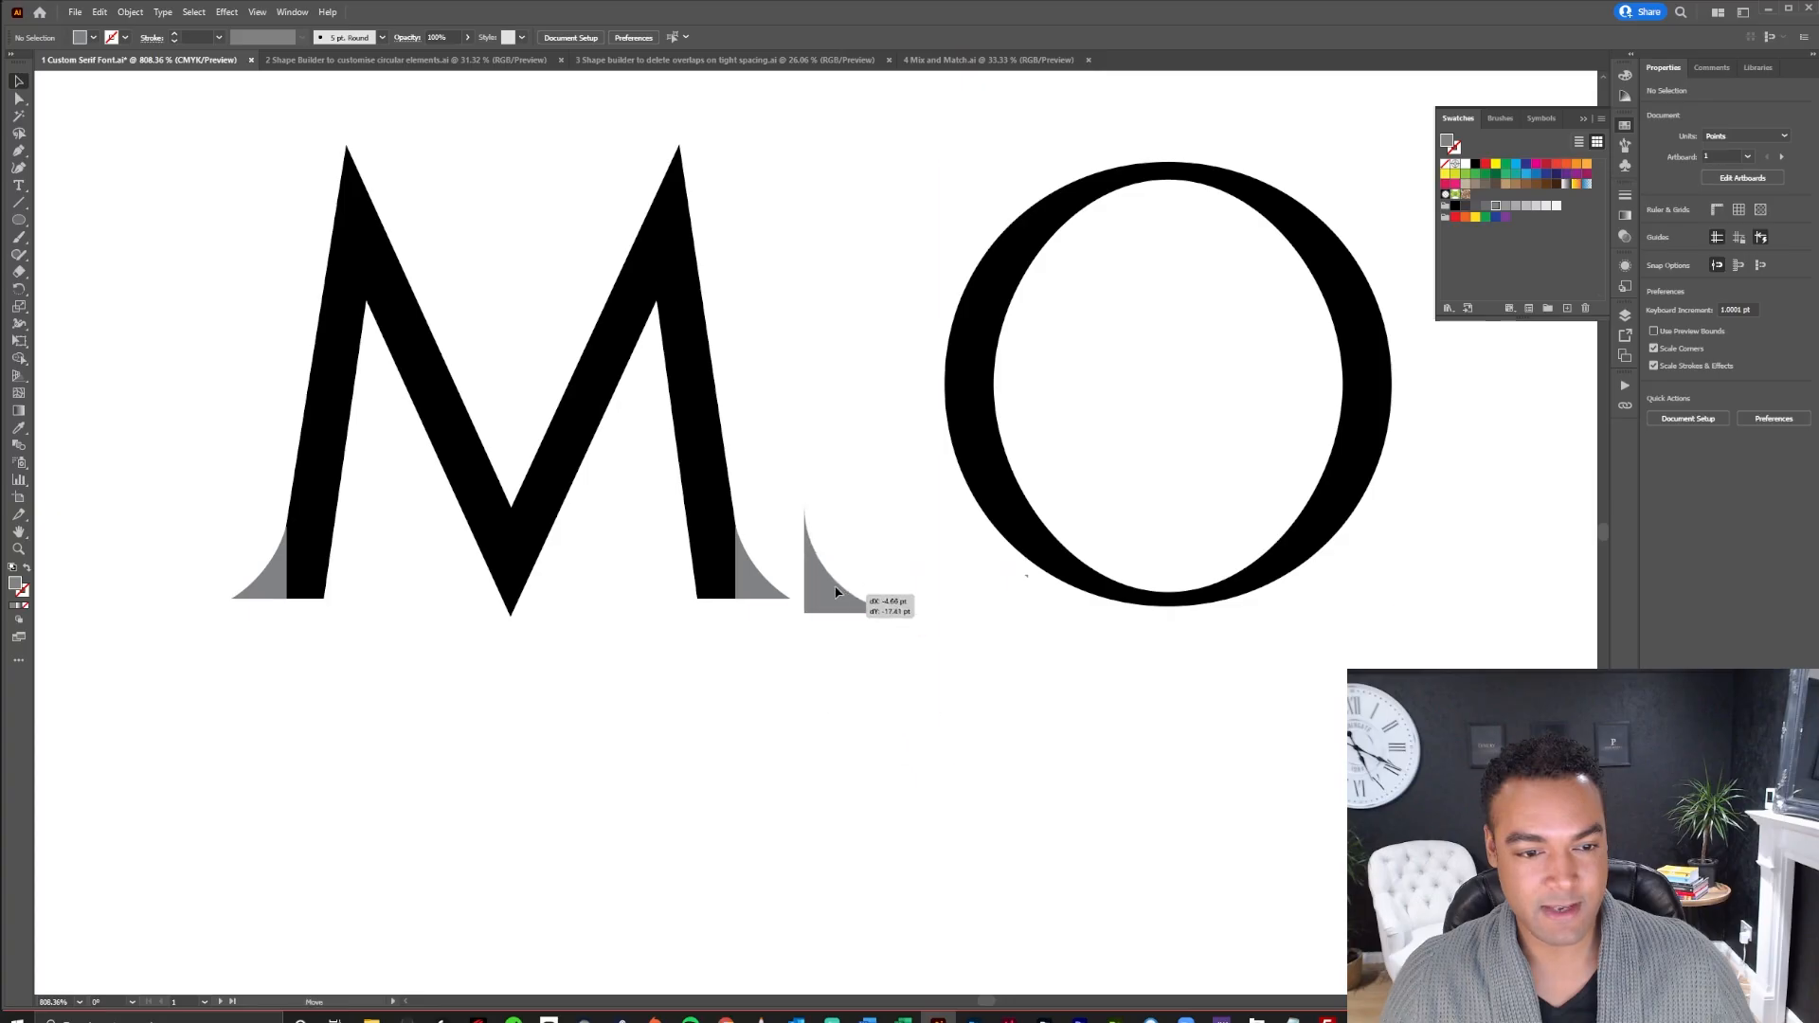
# Undo the entire practice wedge construction, back to before the rectangle was drawn
pyautogui.hotkey('ctrl', 'z')
pyautogui.hotkey('ctrl', 'z')
pyautogui.hotkey('ctrl', 'z')
pyautogui.hotkey('ctrl', 'z')
pyautogui.hotkey('ctrl', 'z')
pyautogui.hotkey('ctrl', 'z')
pyautogui.hotkey('ctrl', 'z')
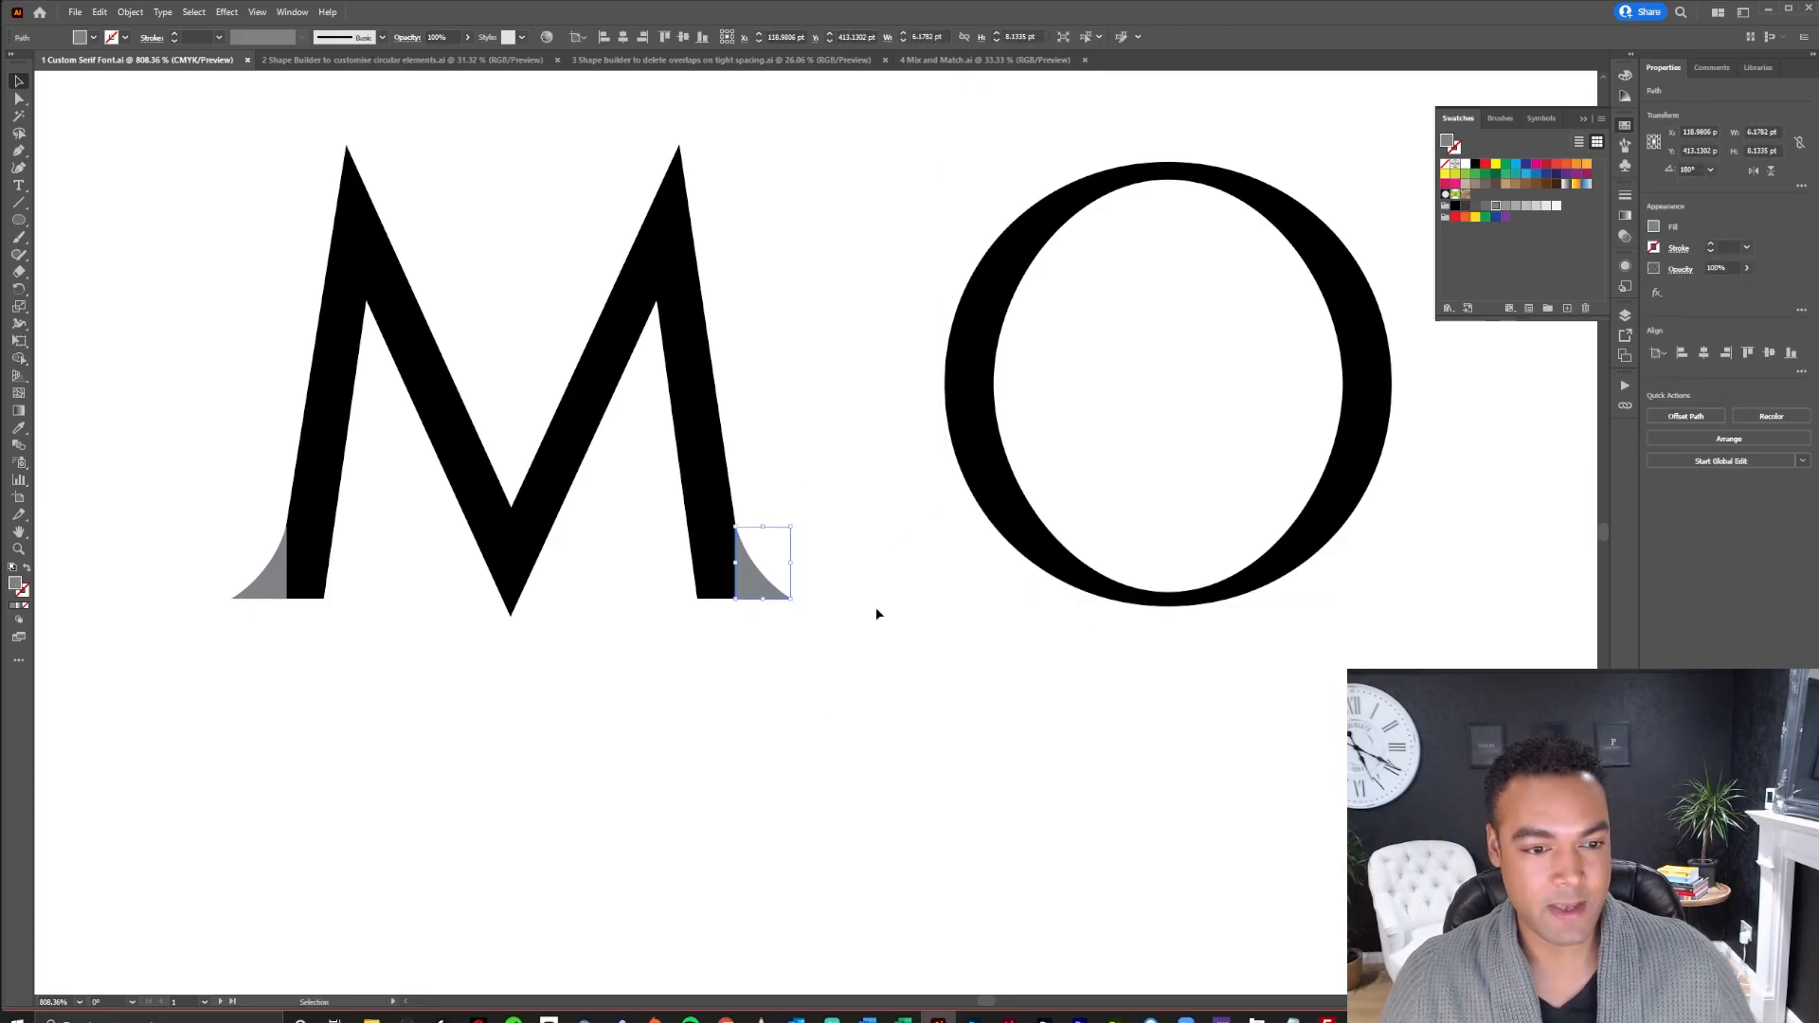
# Try moving the M's right serif wedge below the letter, and undo the move
pyautogui.click(875, 614)
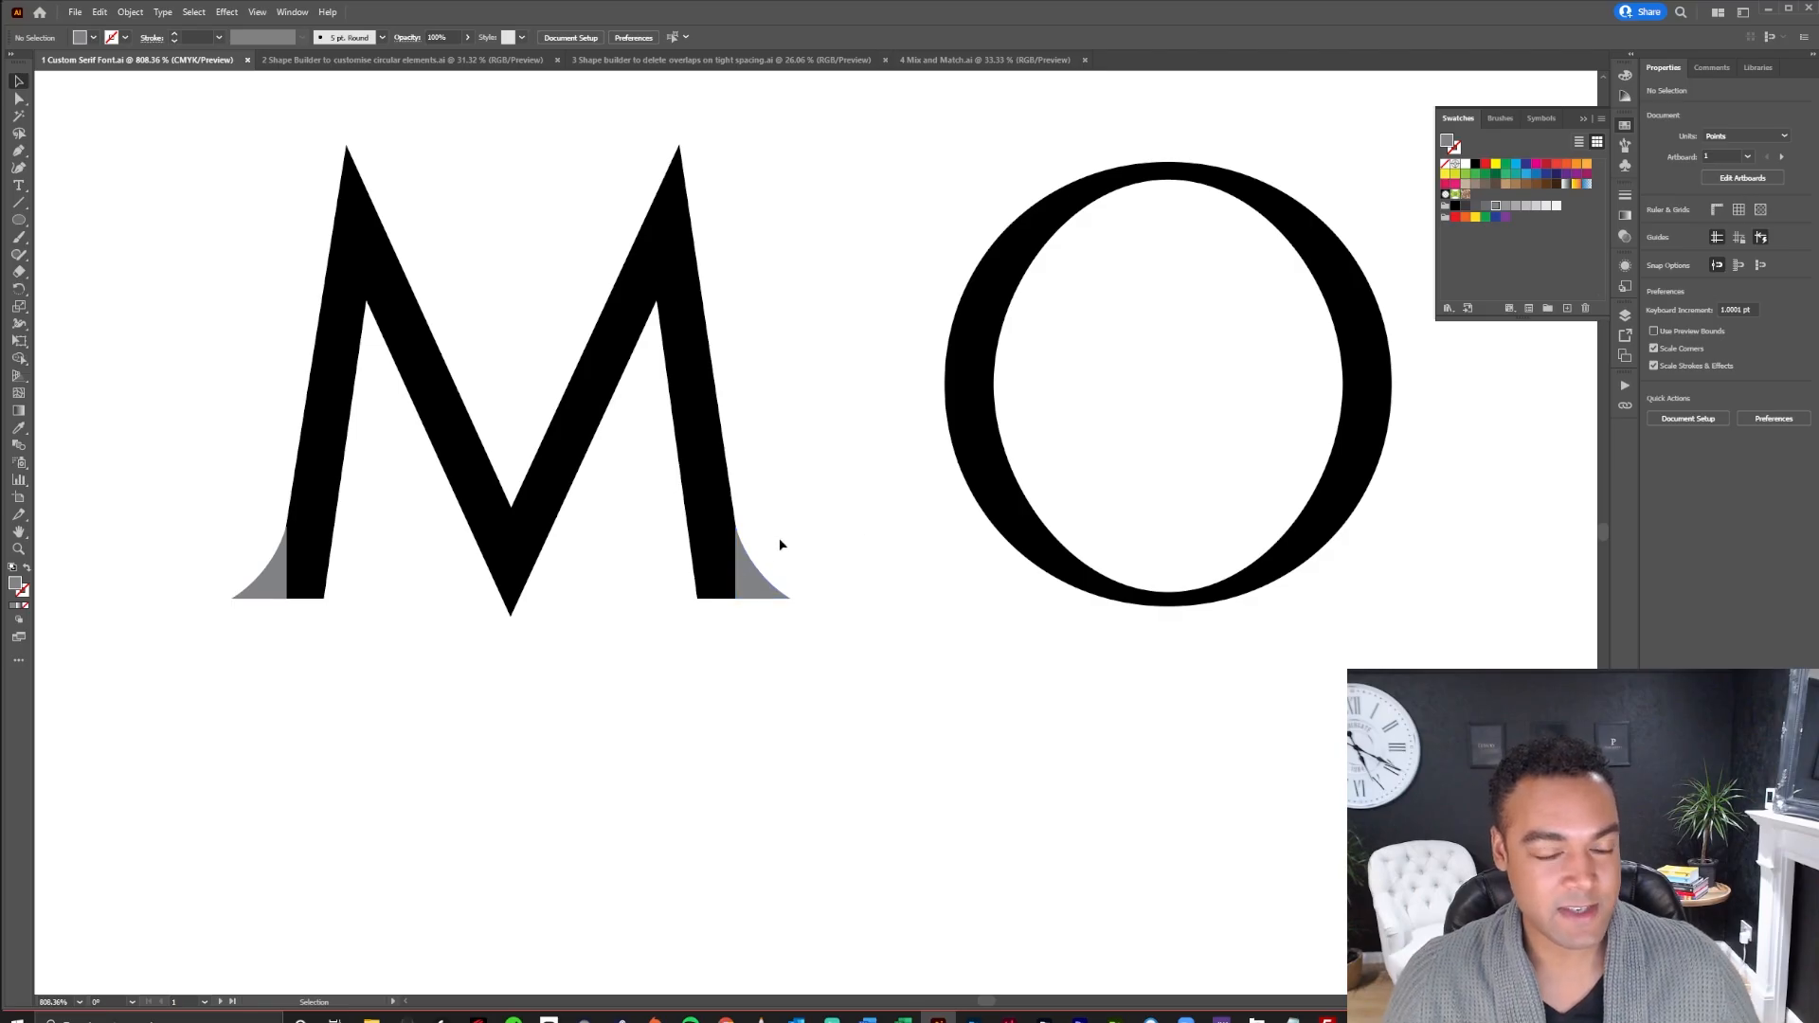
pyautogui.moveTo(739, 564); pyautogui.dragTo(749, 648)
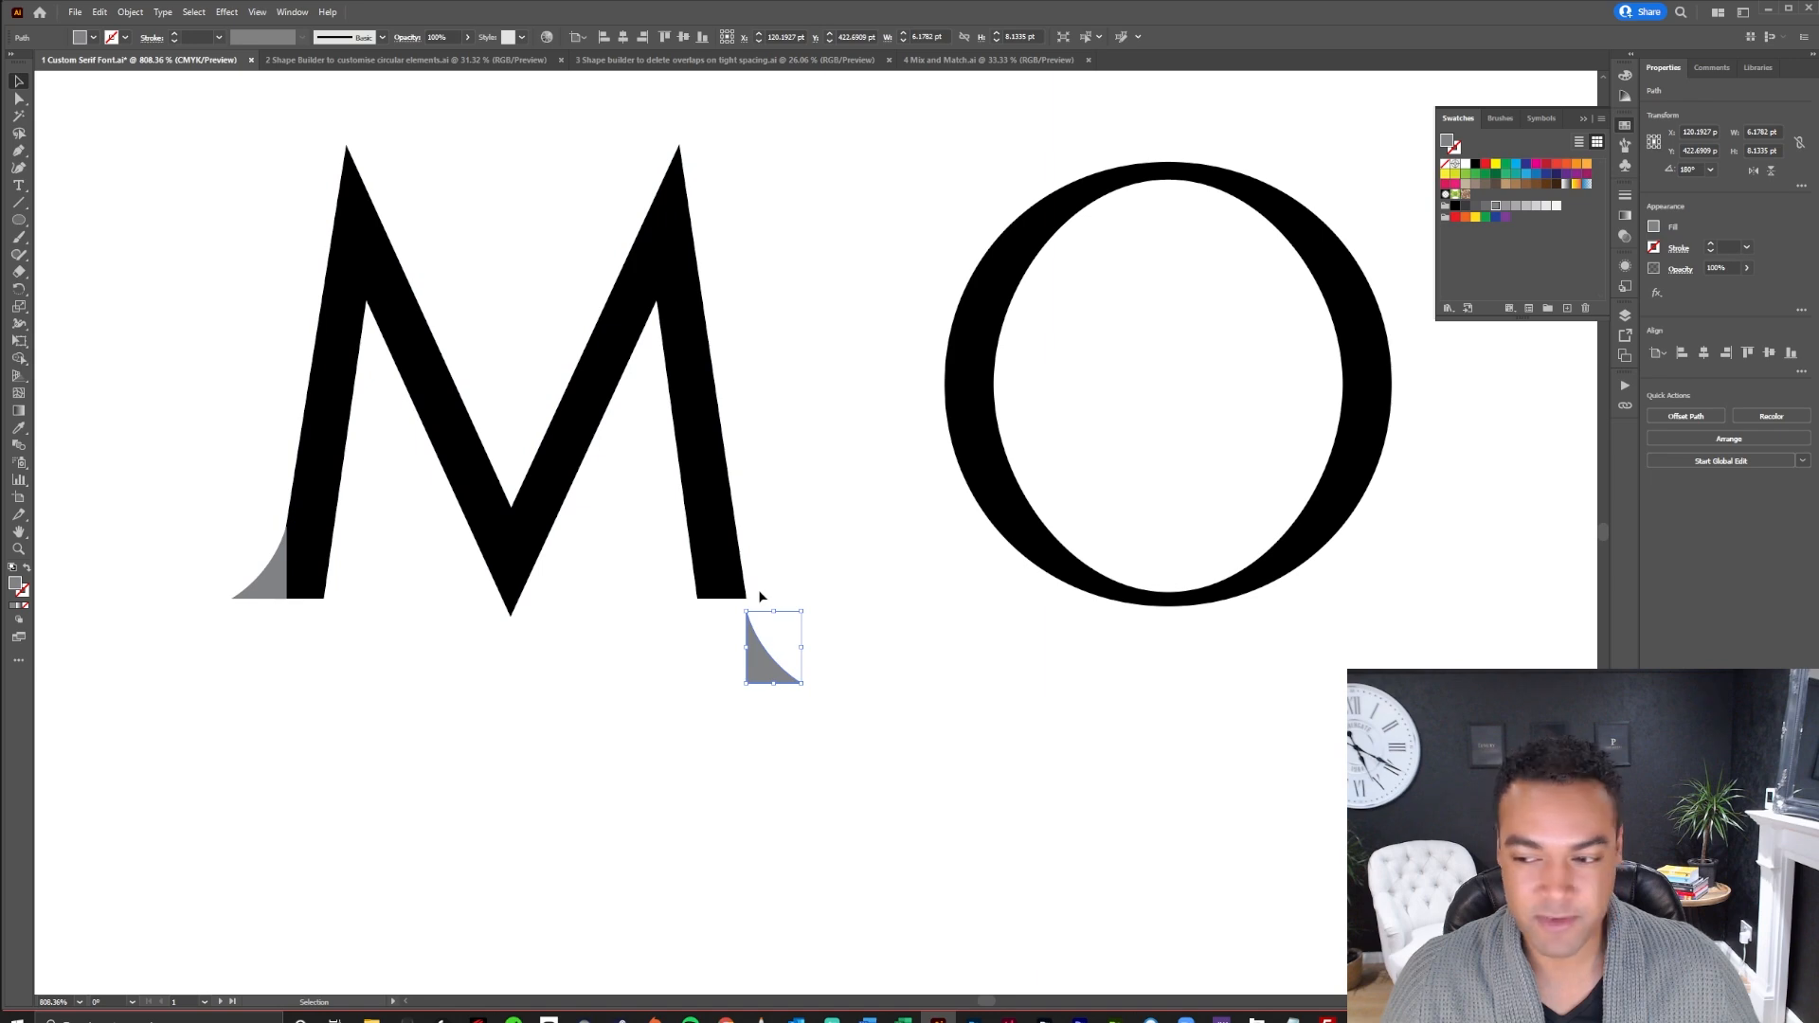
pyautogui.hotkey('ctrl', 'z')
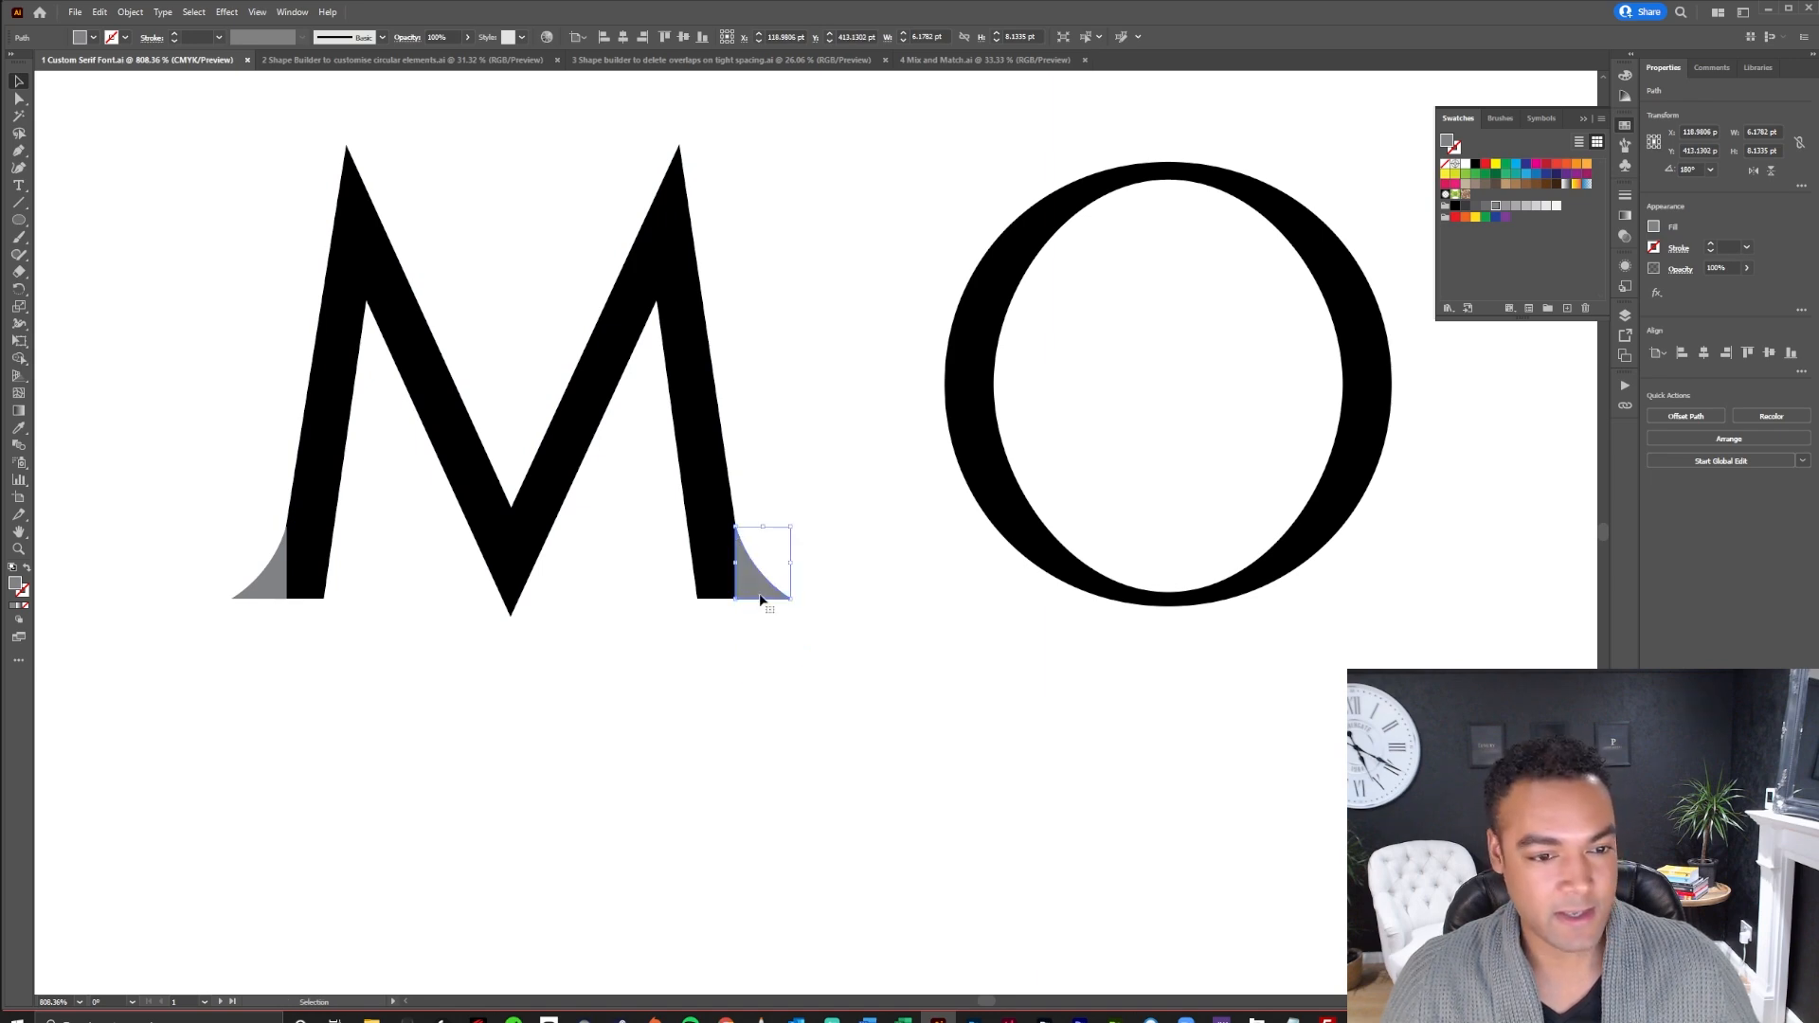
# Examine how the serif wedges are placed on the U, R and E in the third row
pyautogui.hscroll(5, 849, 463)
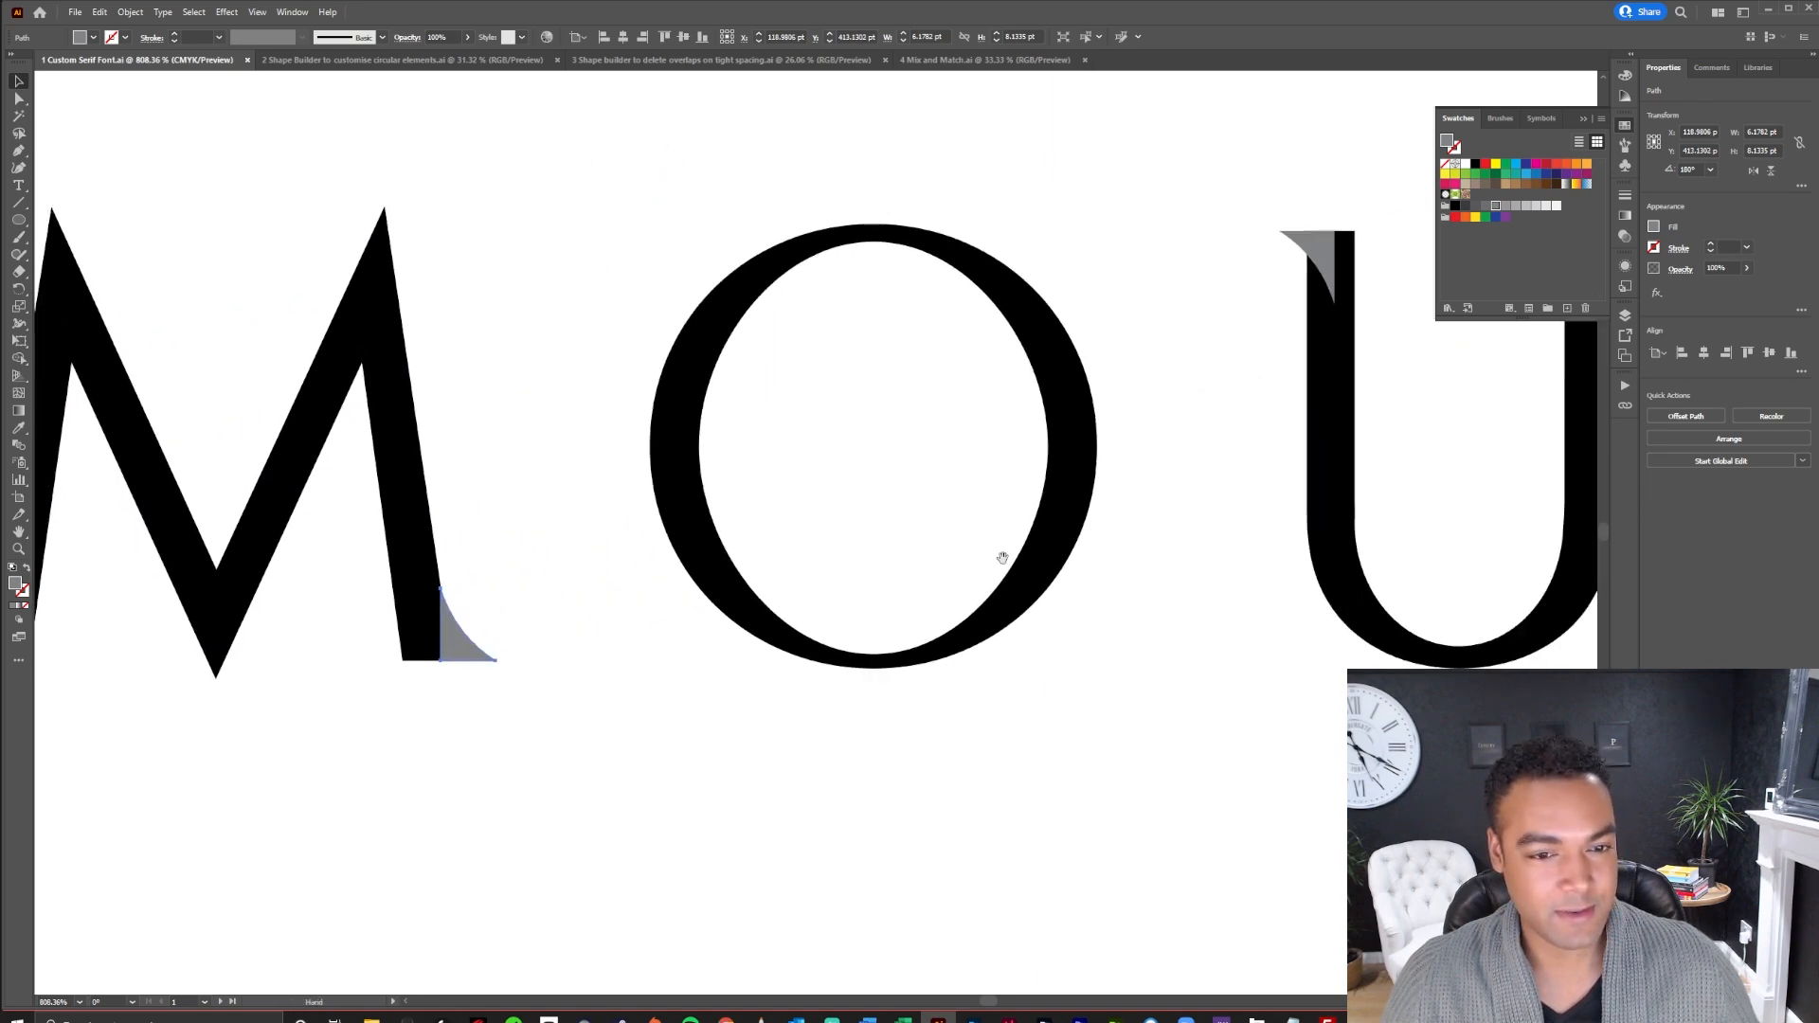
pyautogui.moveTo(846, 563); pyautogui.dragTo(736, 573)
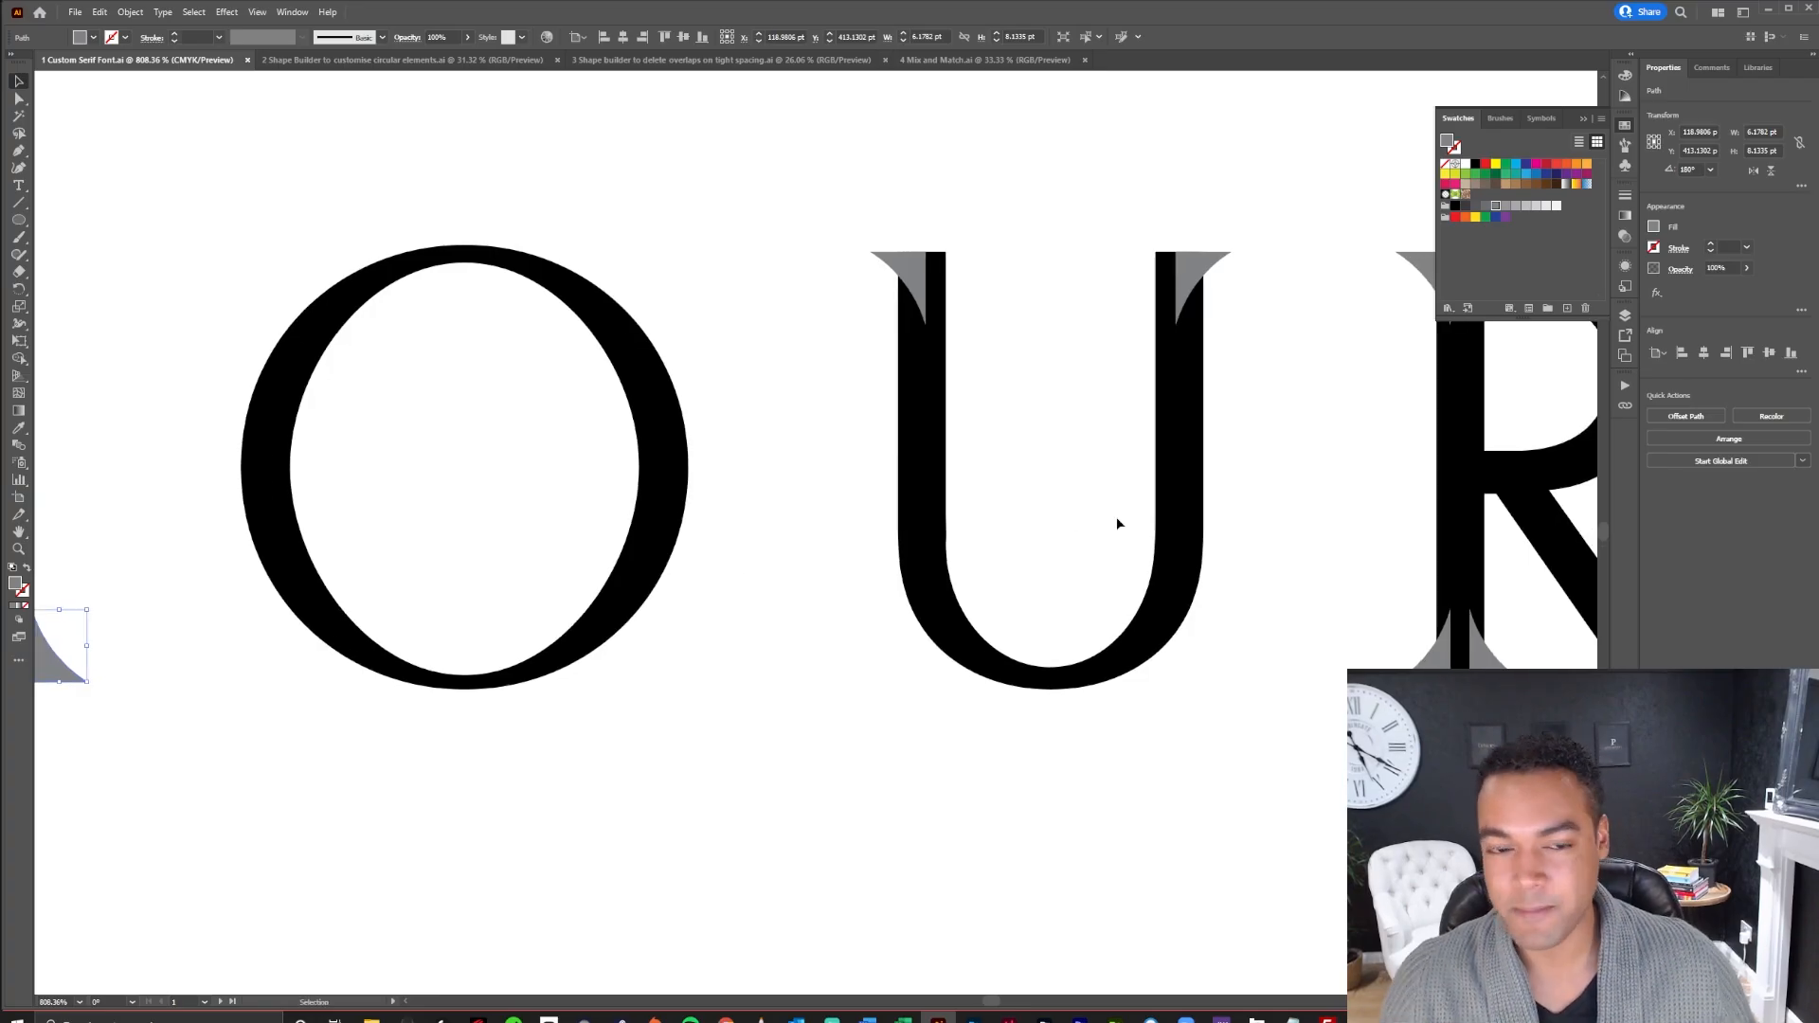
pyautogui.moveTo(1252, 413); pyautogui.dragTo(897, 483)
pyautogui.moveTo(773, 373); pyautogui.dragTo(1054, 401)
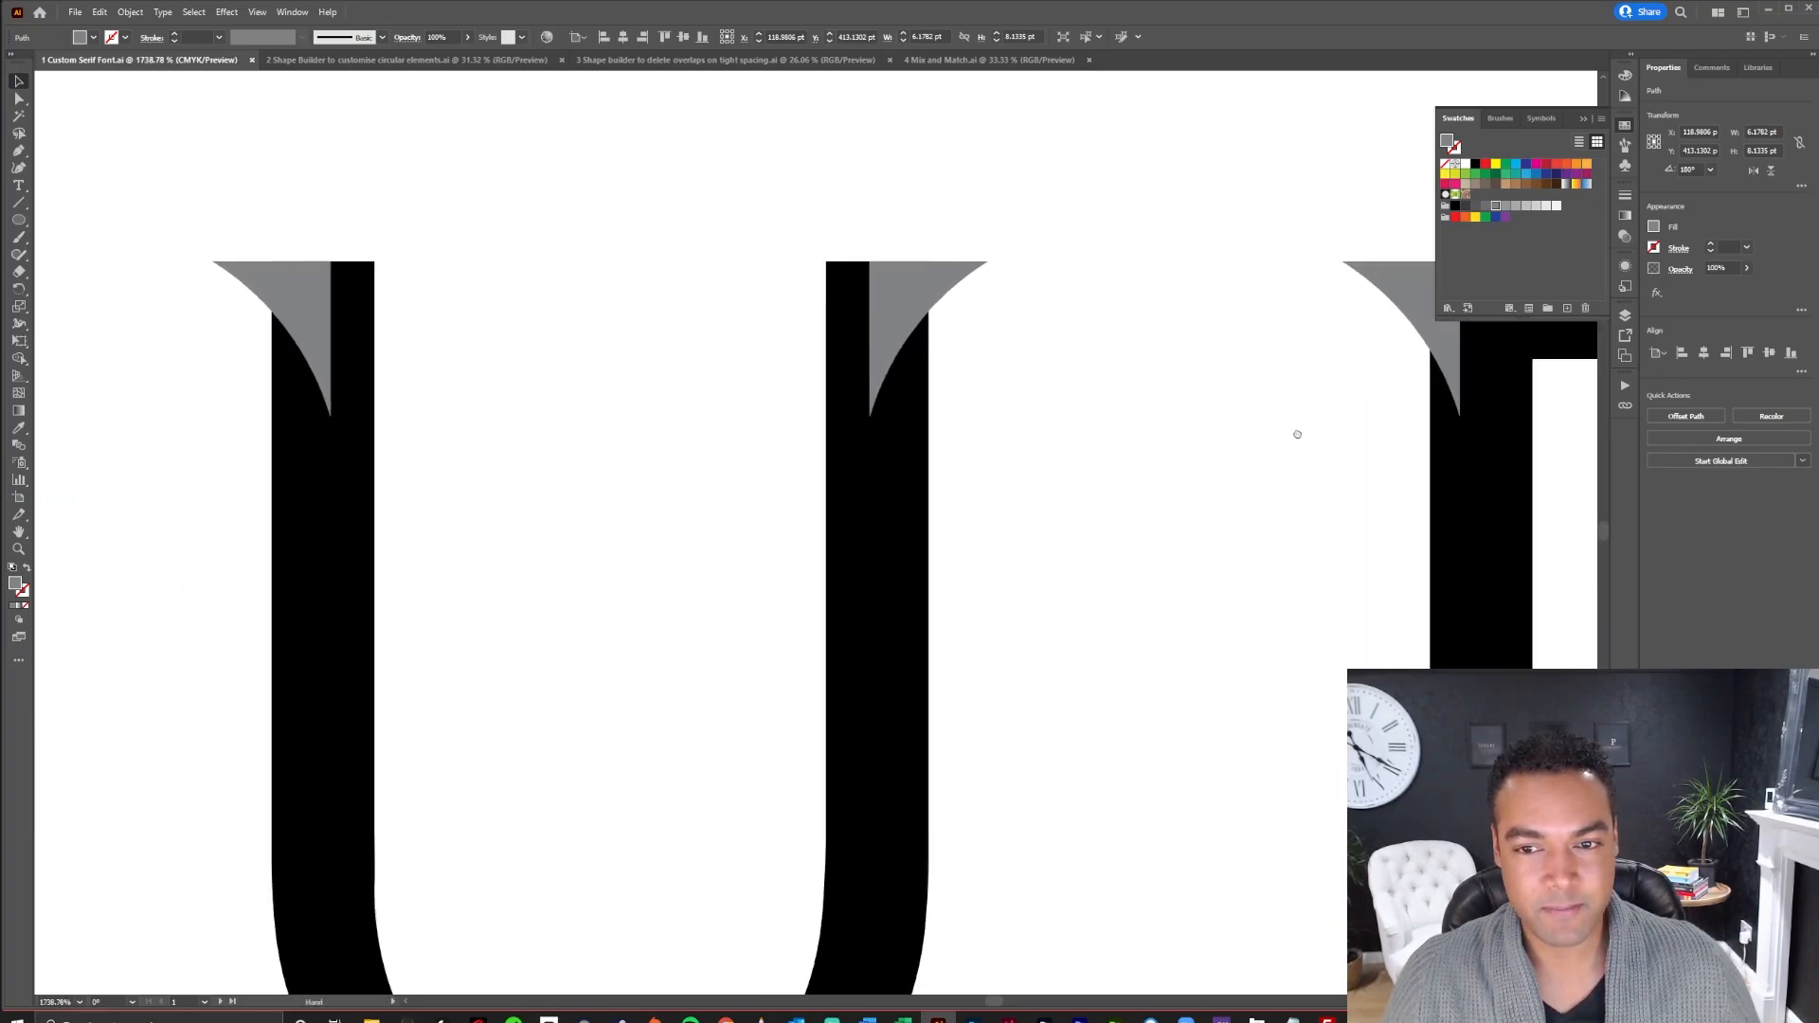
pyautogui.moveTo(1295, 430); pyautogui.dragTo(718, 433)
pyautogui.moveTo(1079, 644); pyautogui.dragTo(992, 342)
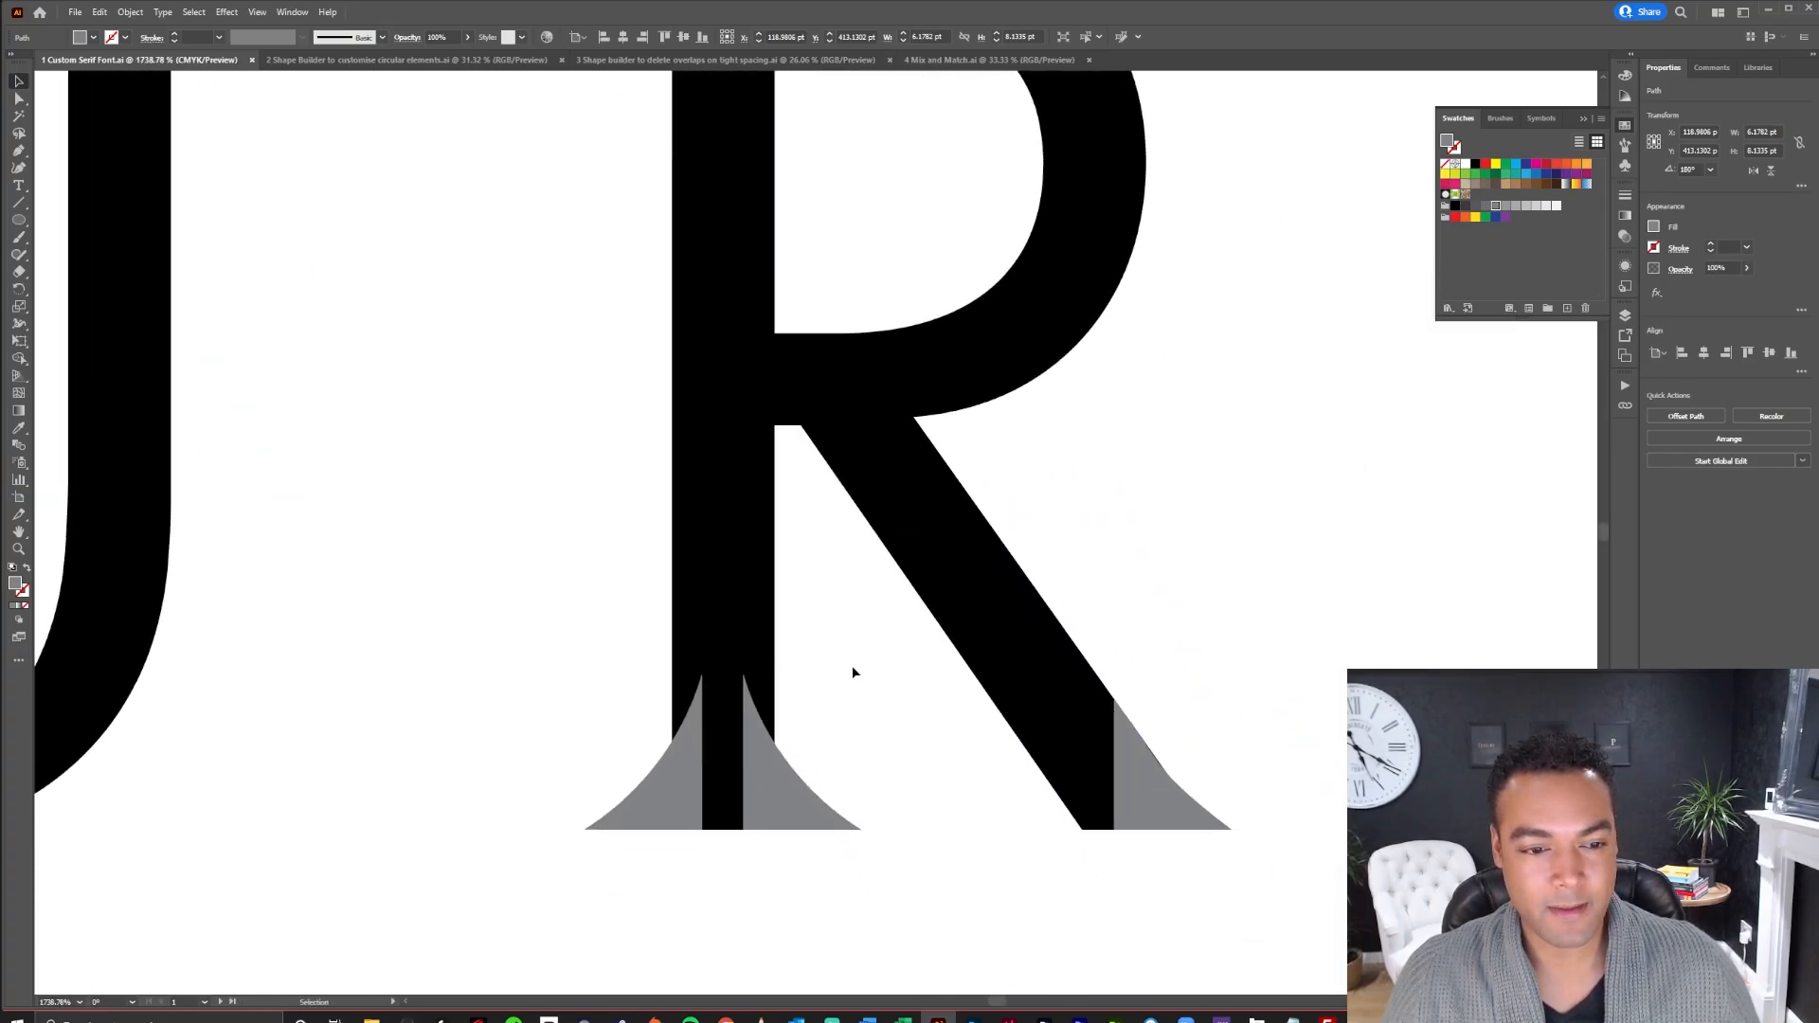
pyautogui.scroll(-5, 1291, 670)
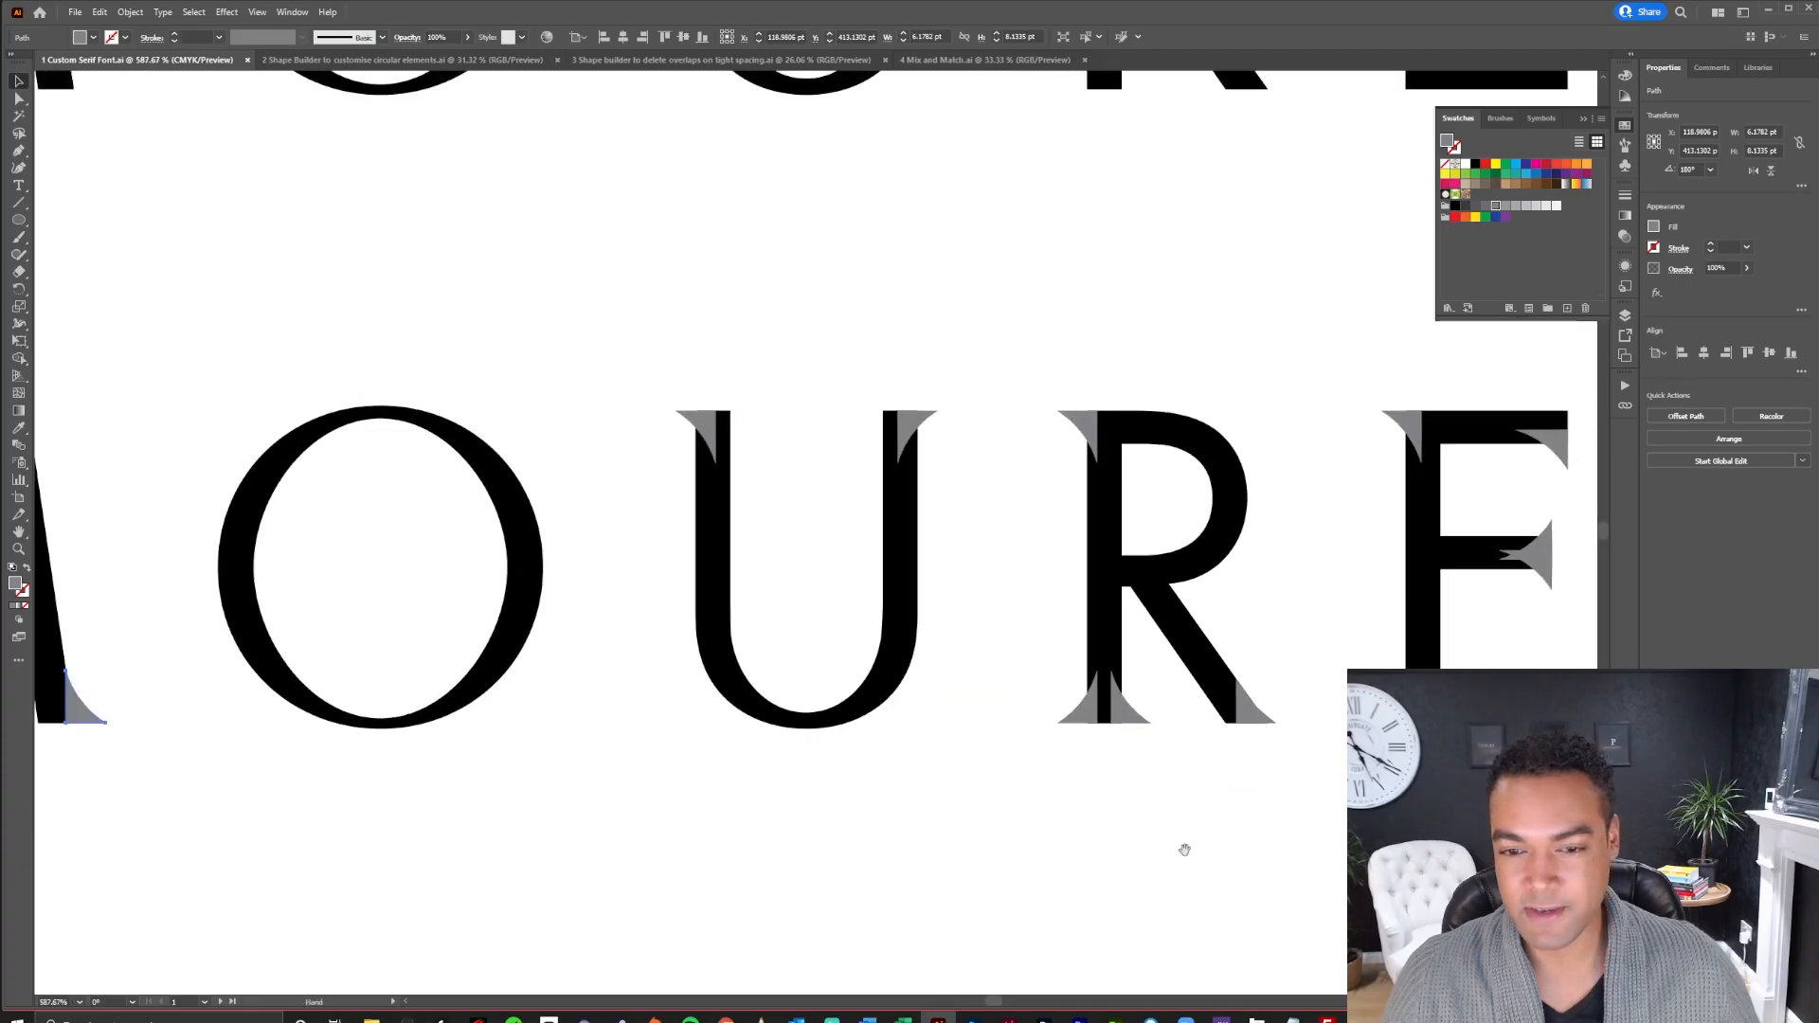
pyautogui.moveTo(1225, 804); pyautogui.dragTo(935, 725)
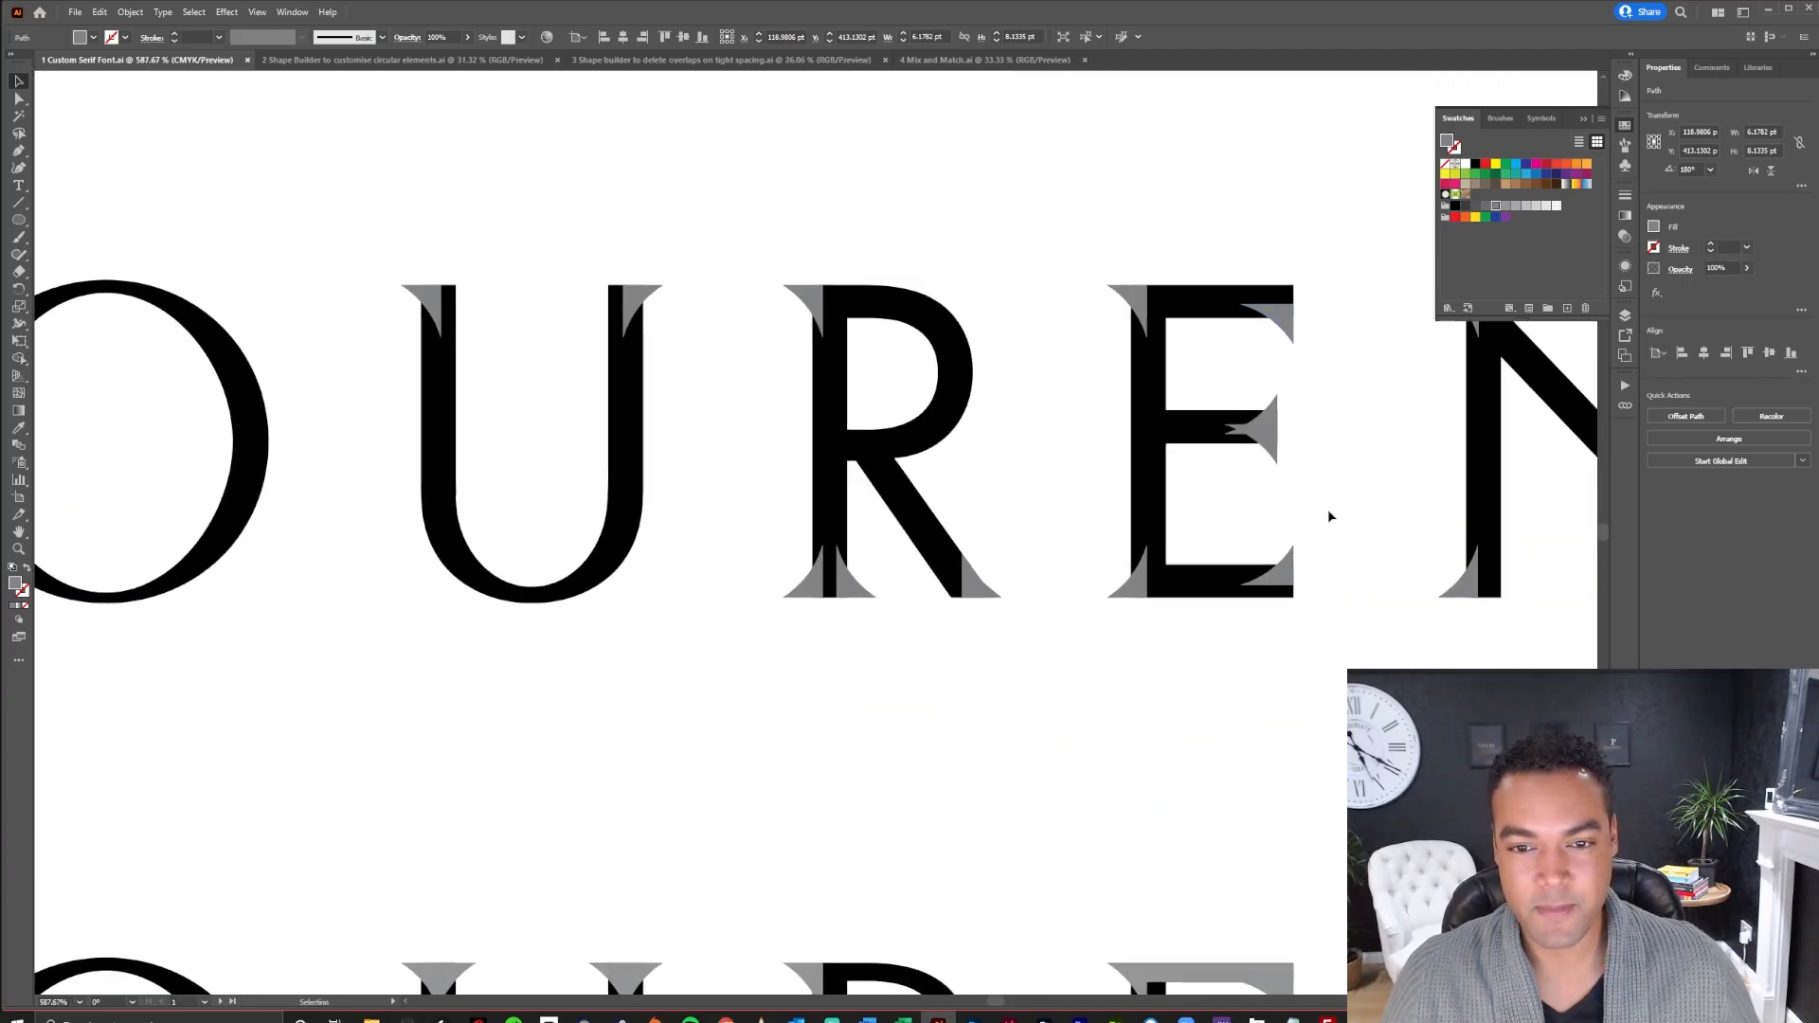
# Compare the fourth row's serif placement with the third row's, from the M across to the final E
pyautogui.moveTo(578, 744); pyautogui.dragTo(1004, 507)
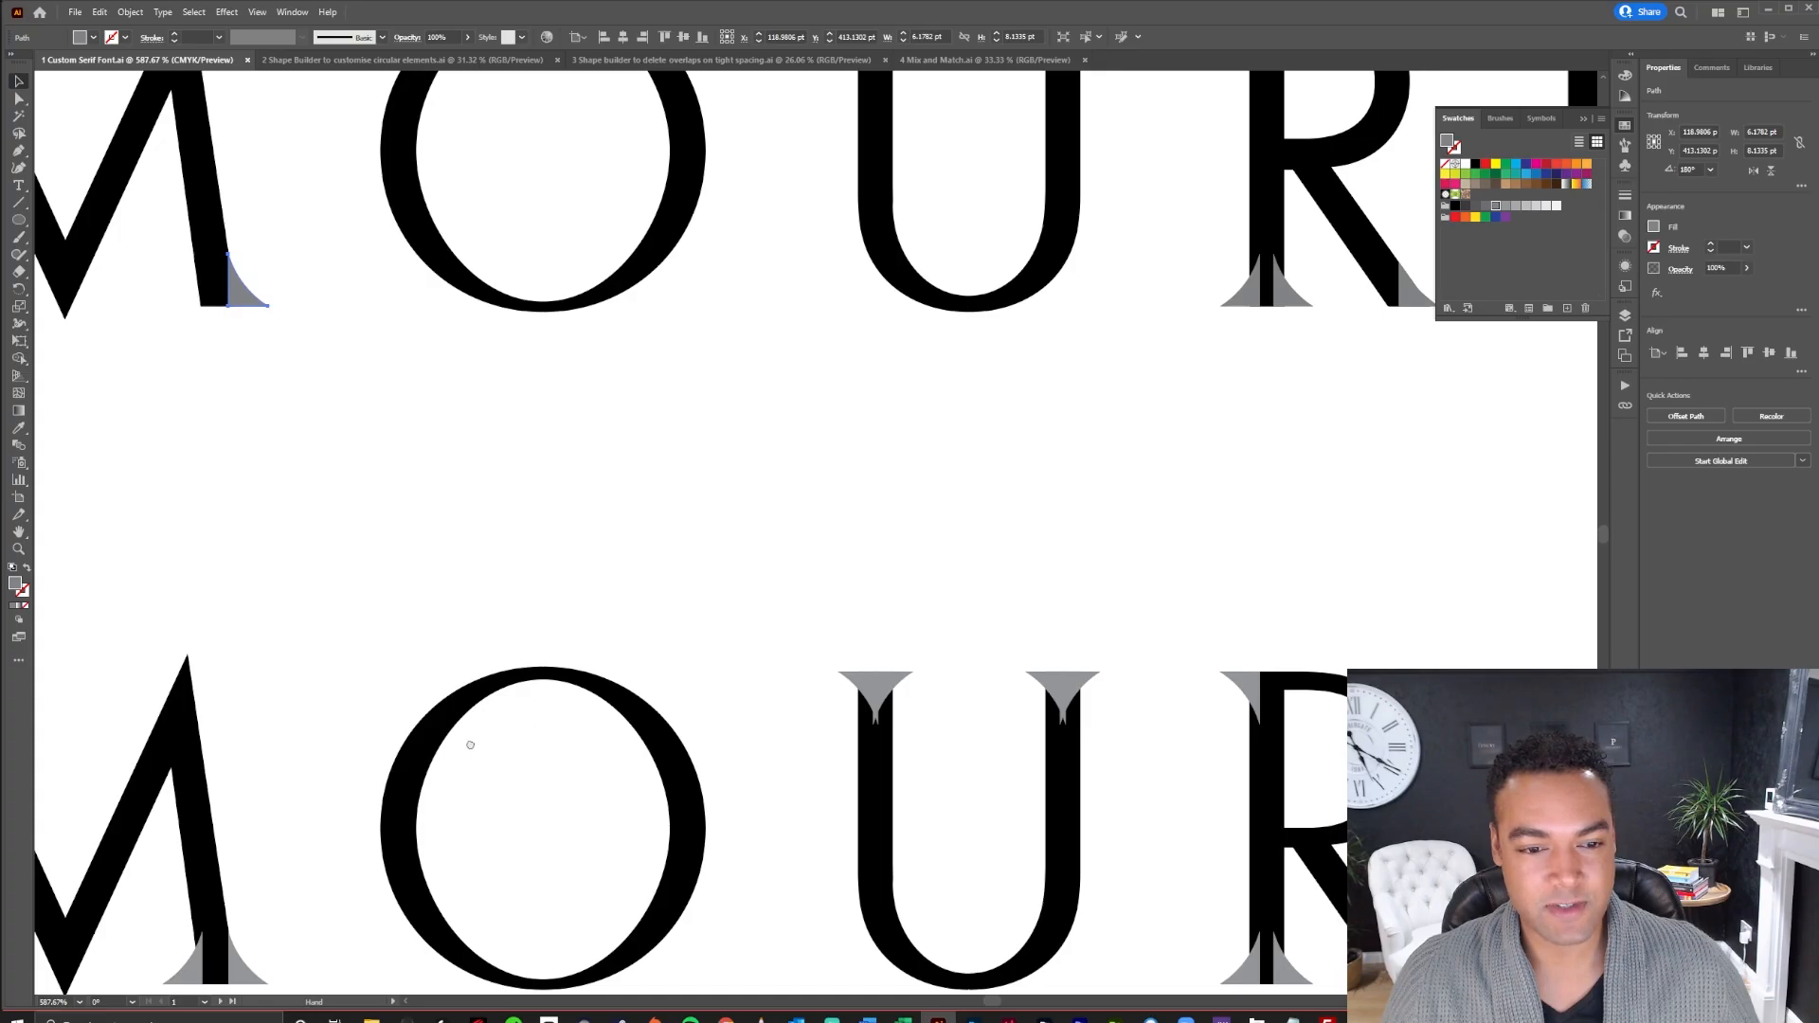
pyautogui.moveTo(467, 752); pyautogui.dragTo(1012, 430)
pyautogui.scroll(-3, 1004, 445)
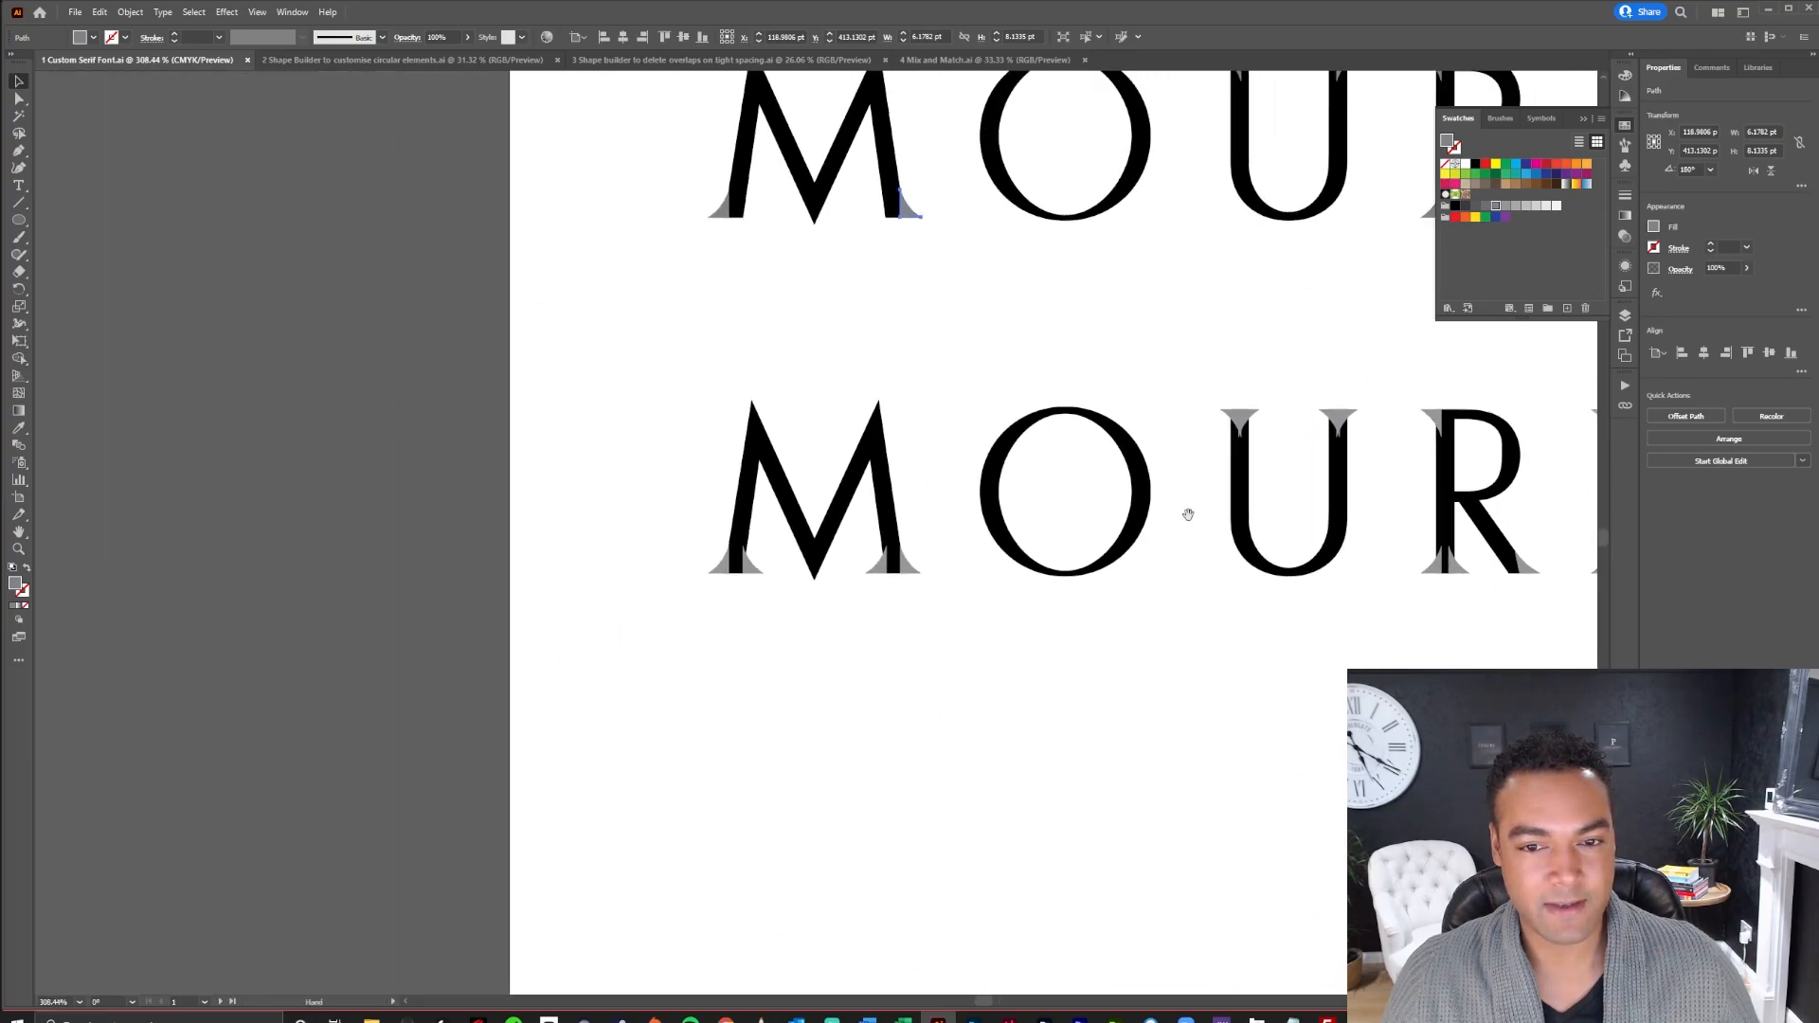
pyautogui.hscroll(10, 812, 515)
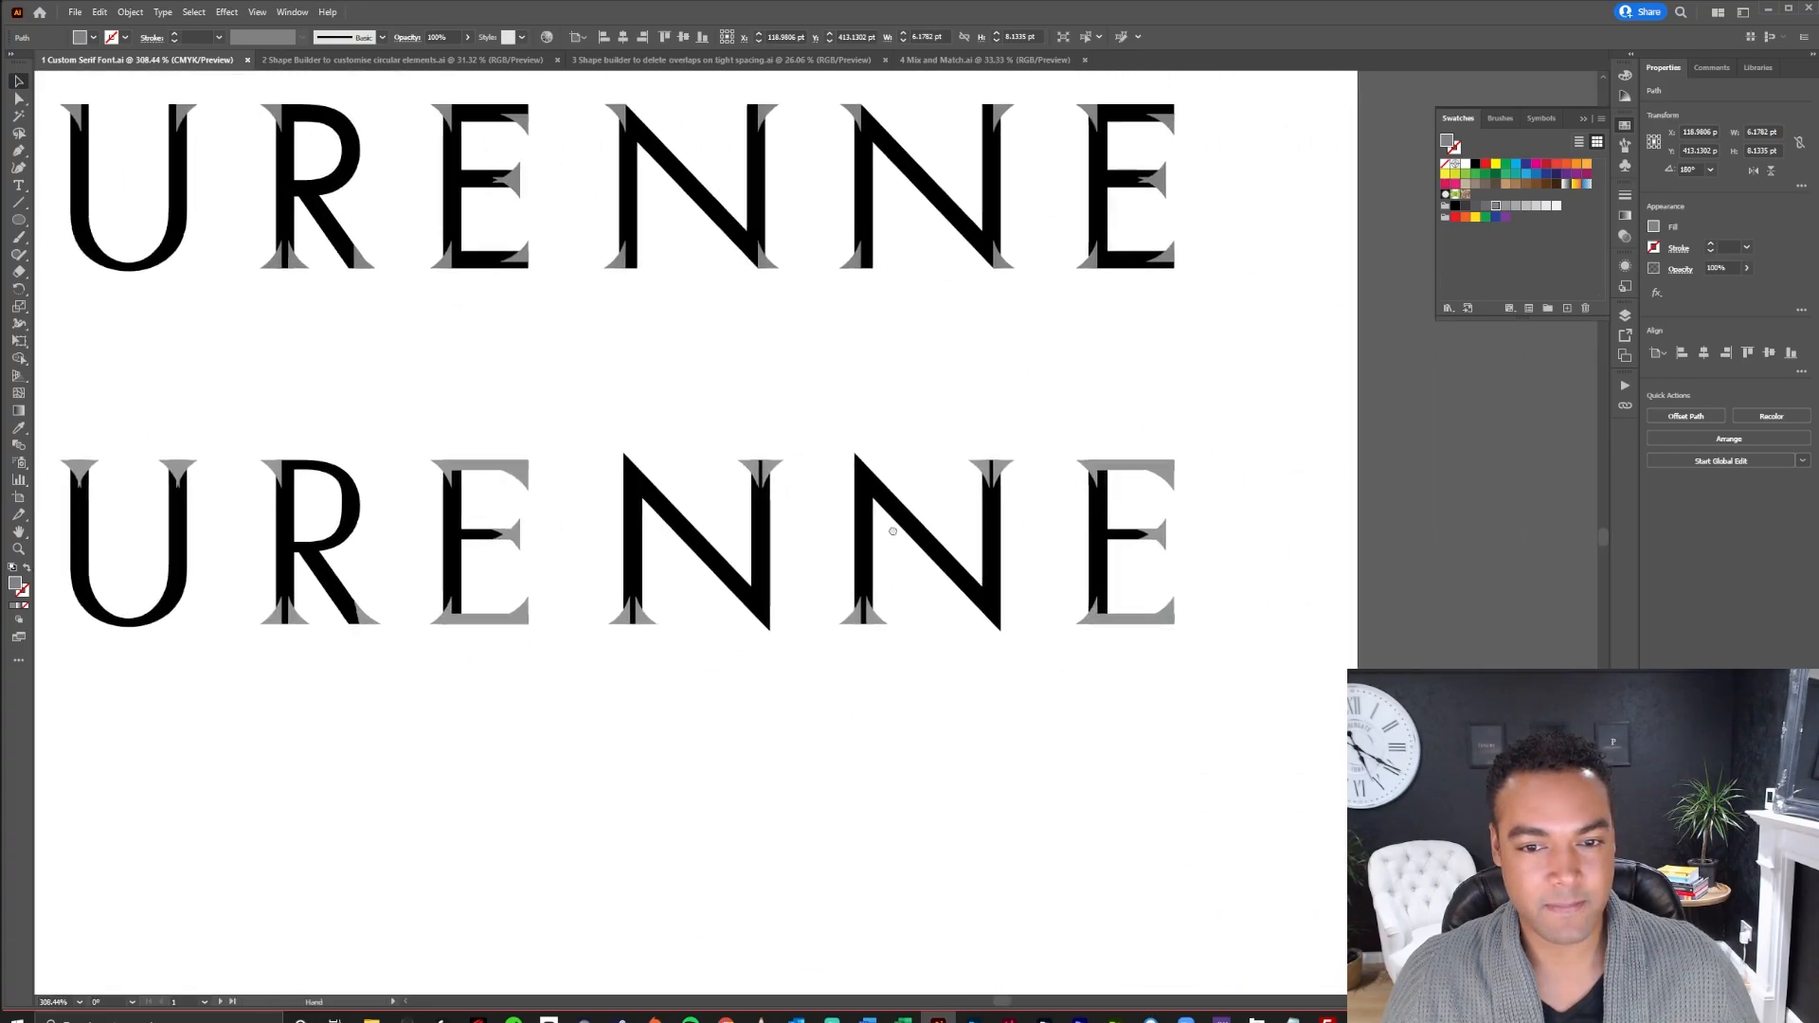
pyautogui.moveTo(1242, 422); pyautogui.dragTo(955, 470)
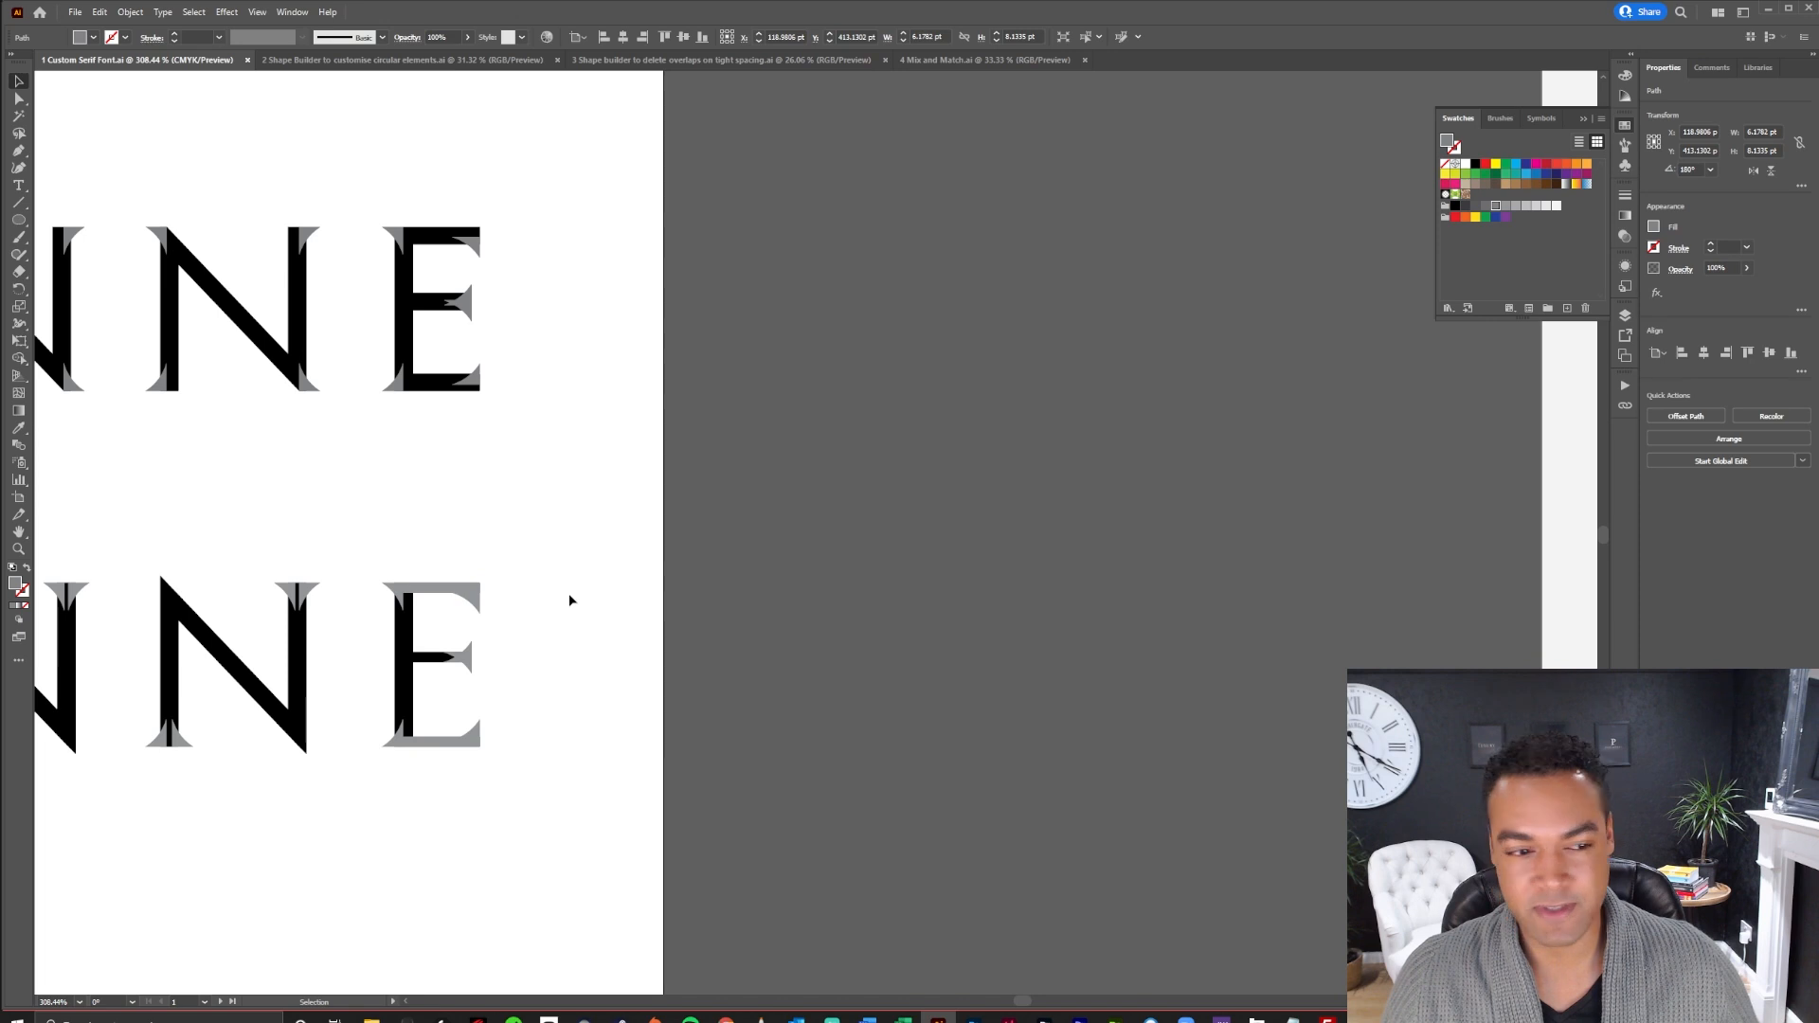
pyautogui.moveTo(345, 600); pyautogui.dragTo(960, 579)
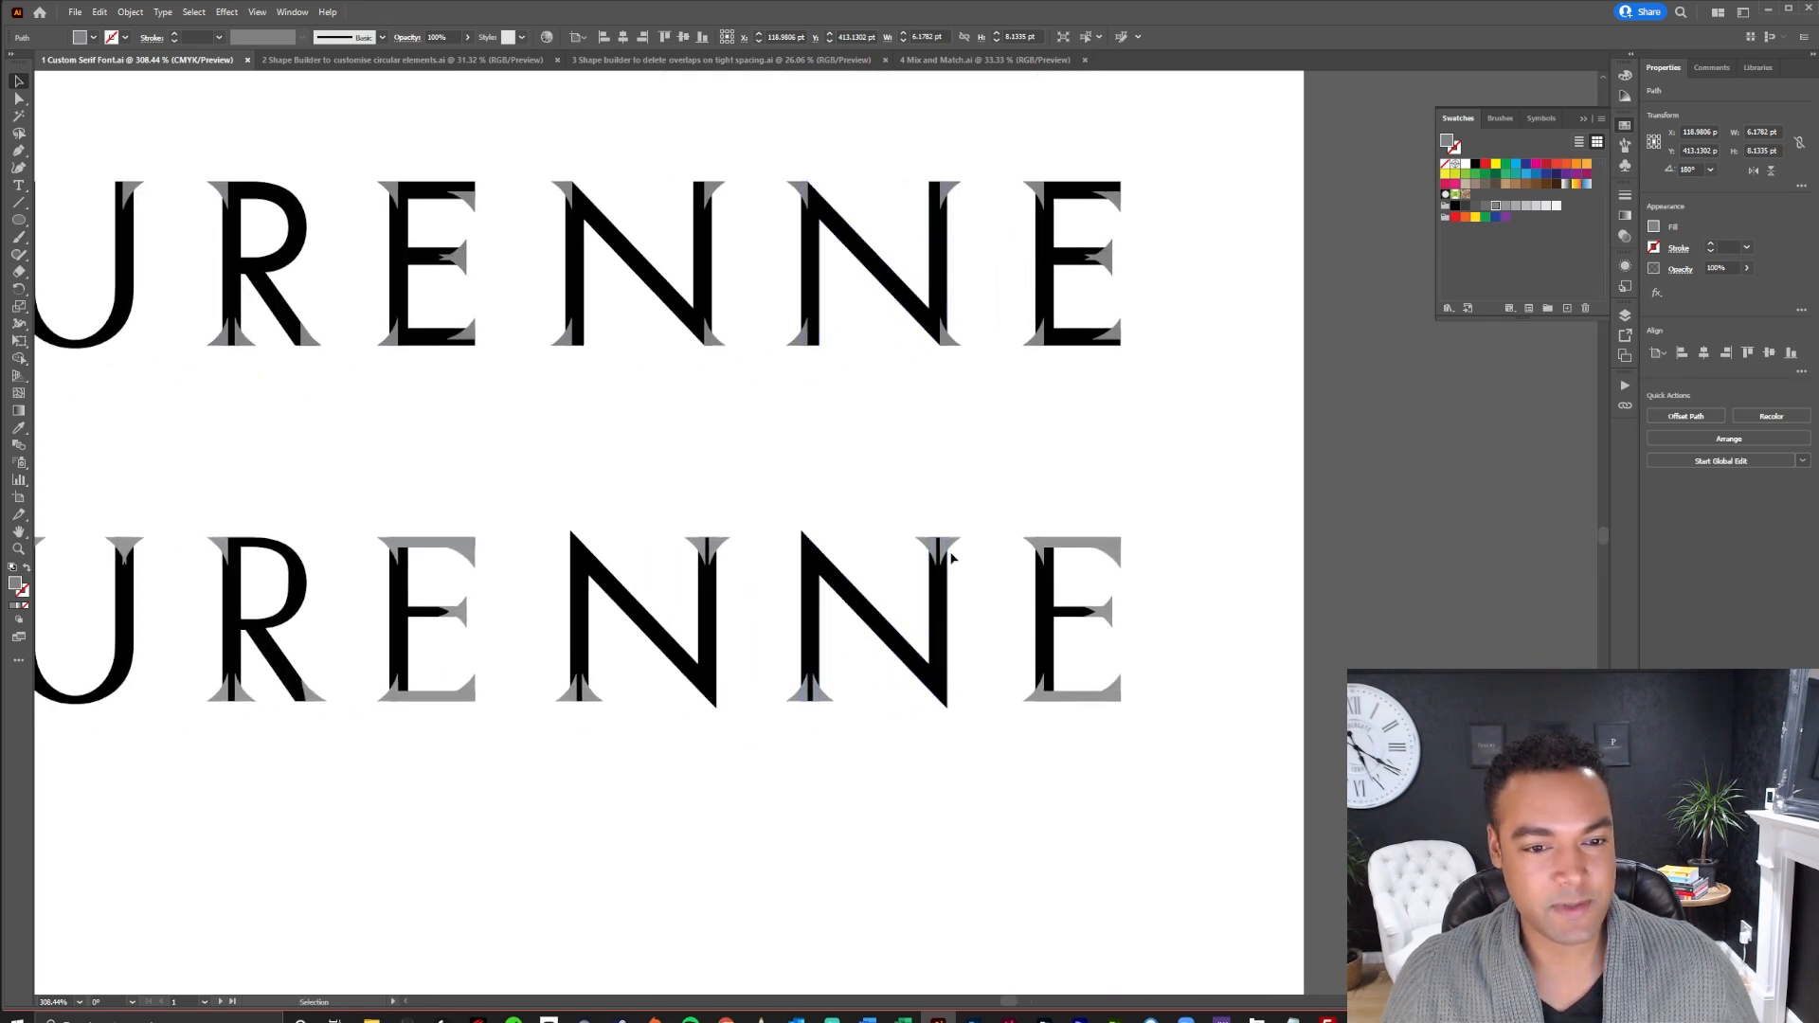
# Inspect the upper-left serif of the third row's second N, and compare the fourth row's serifs on the Ns and last E
pyautogui.click(868, 319)
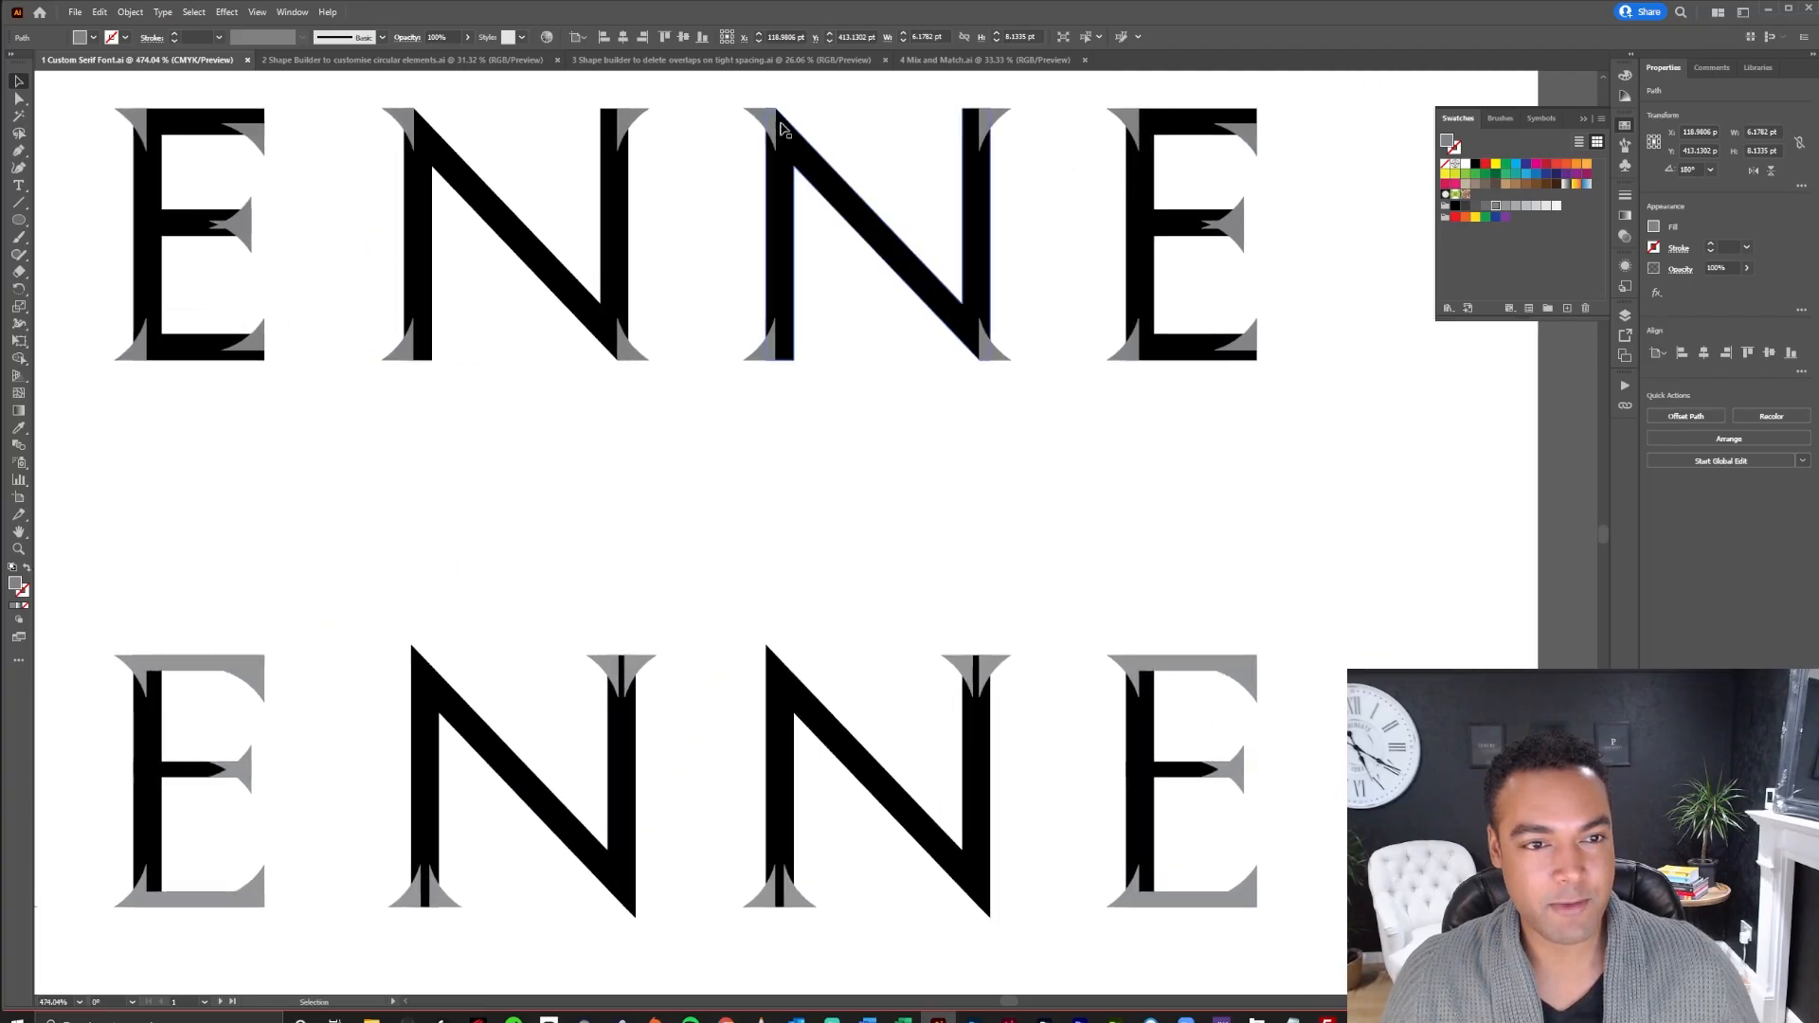
pyautogui.click(763, 126)
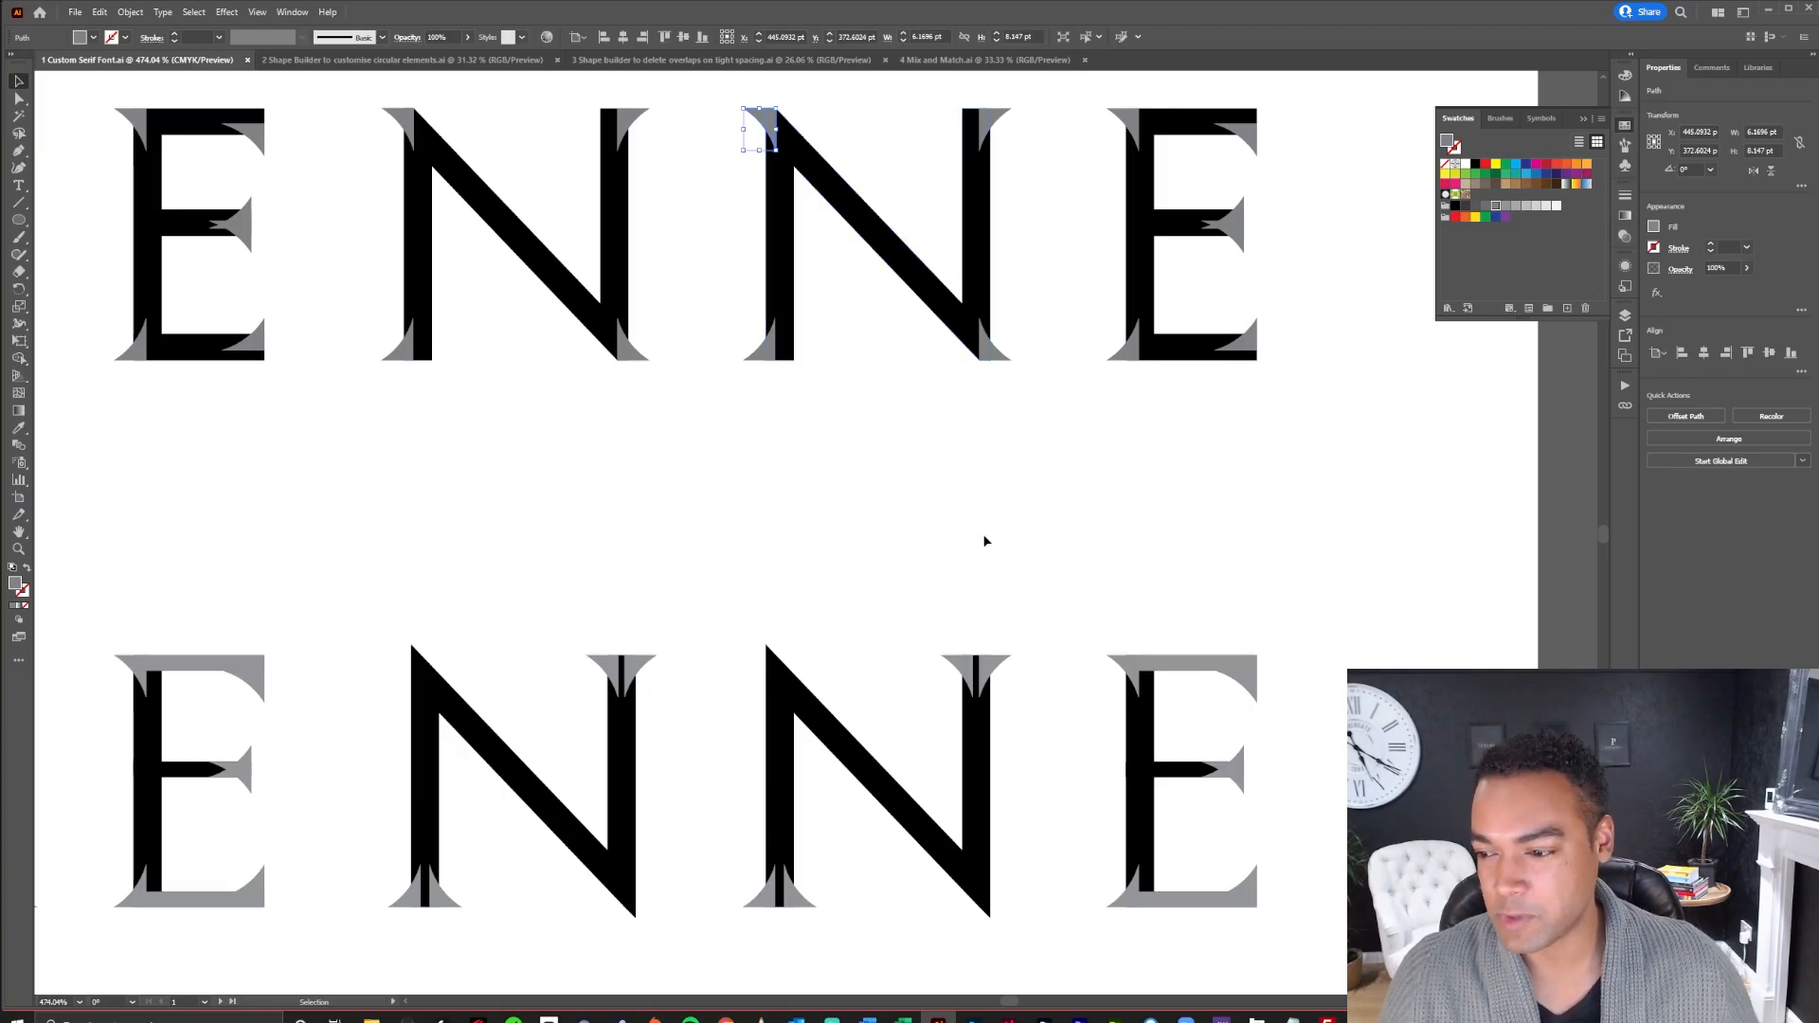
pyautogui.scroll(3, 836, 828)
pyautogui.scroll(-3, 958, 646)
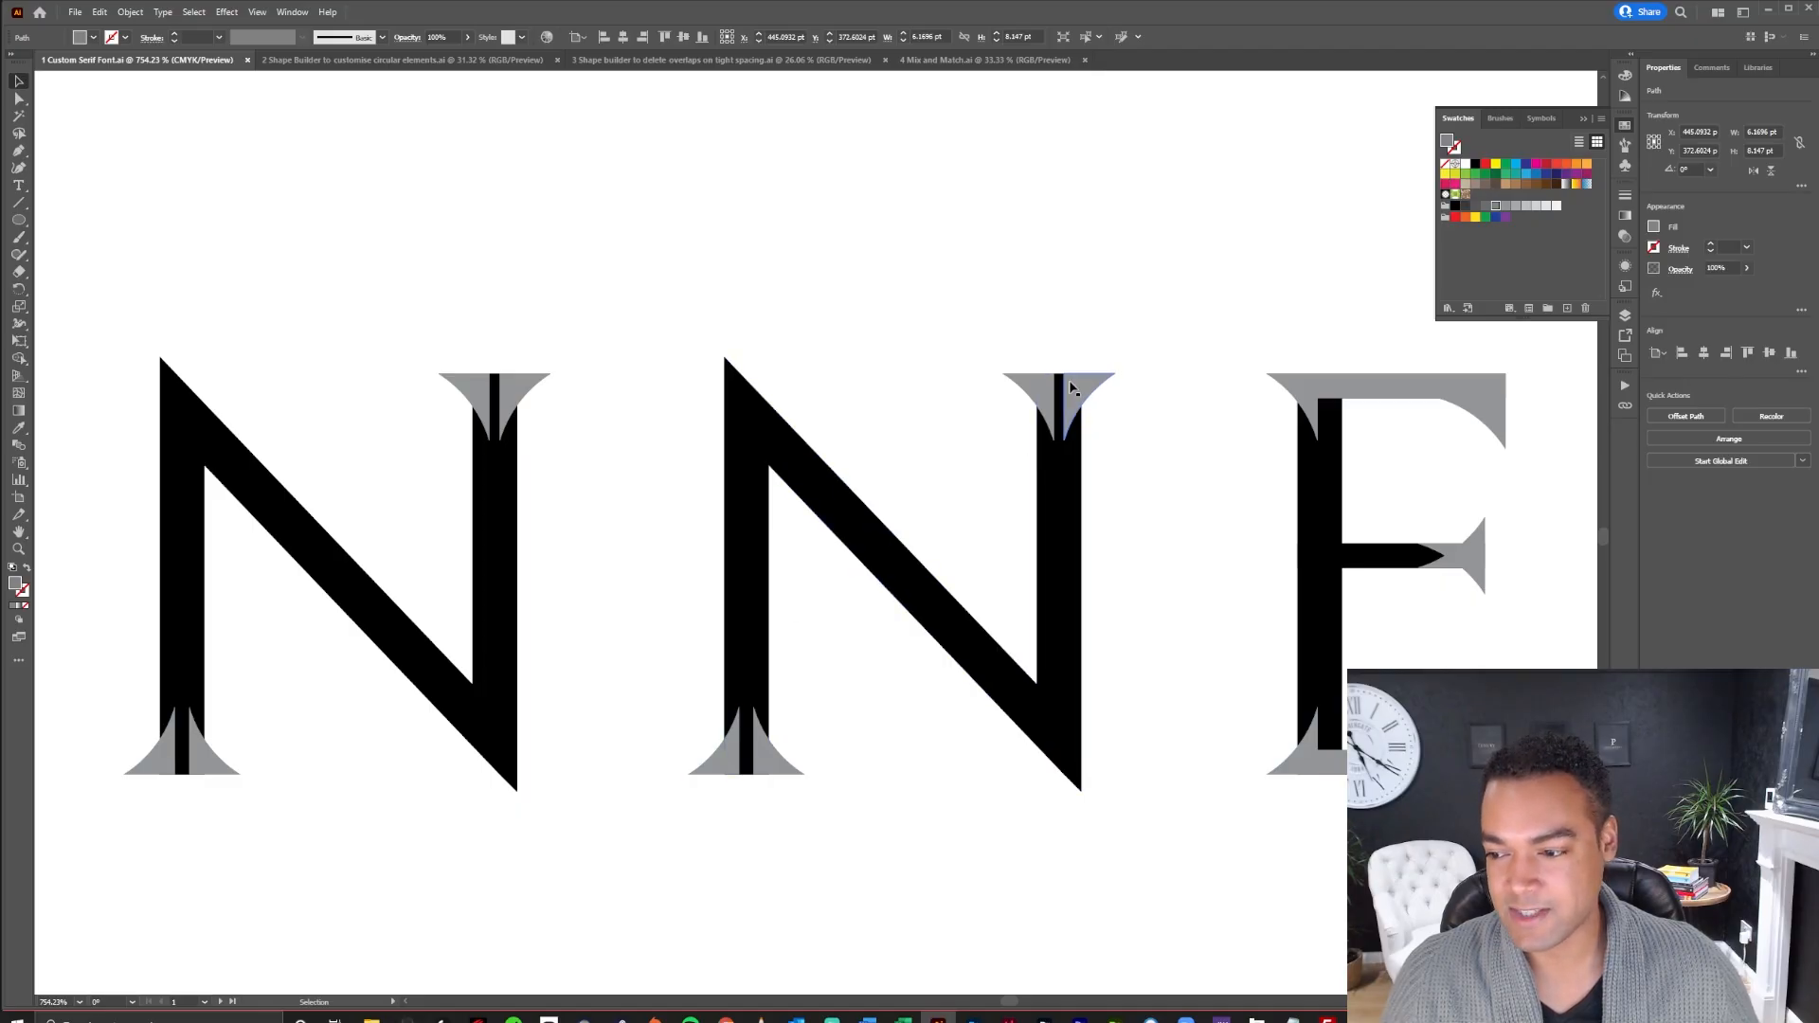
pyautogui.hscroll(3, 1080, 382)
pyautogui.moveTo(1169, 423); pyautogui.dragTo(925, 725)
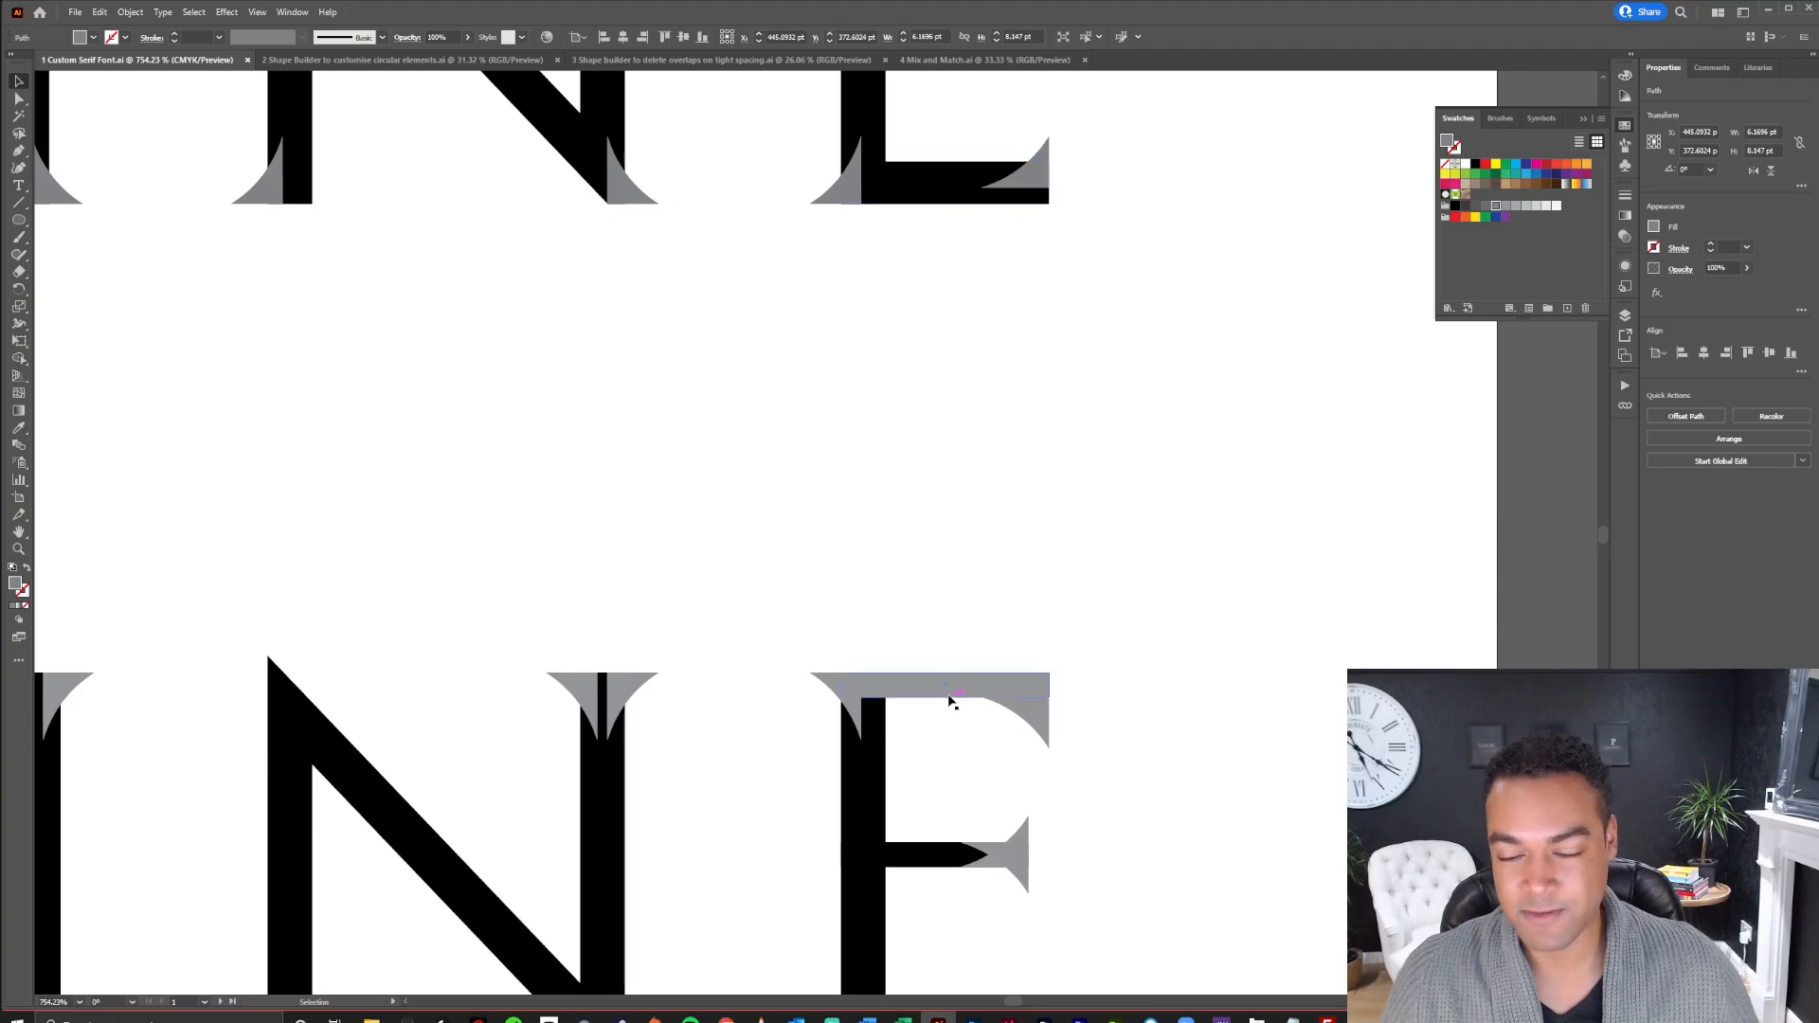
pyautogui.moveTo(952, 710); pyautogui.dragTo(1006, 588)
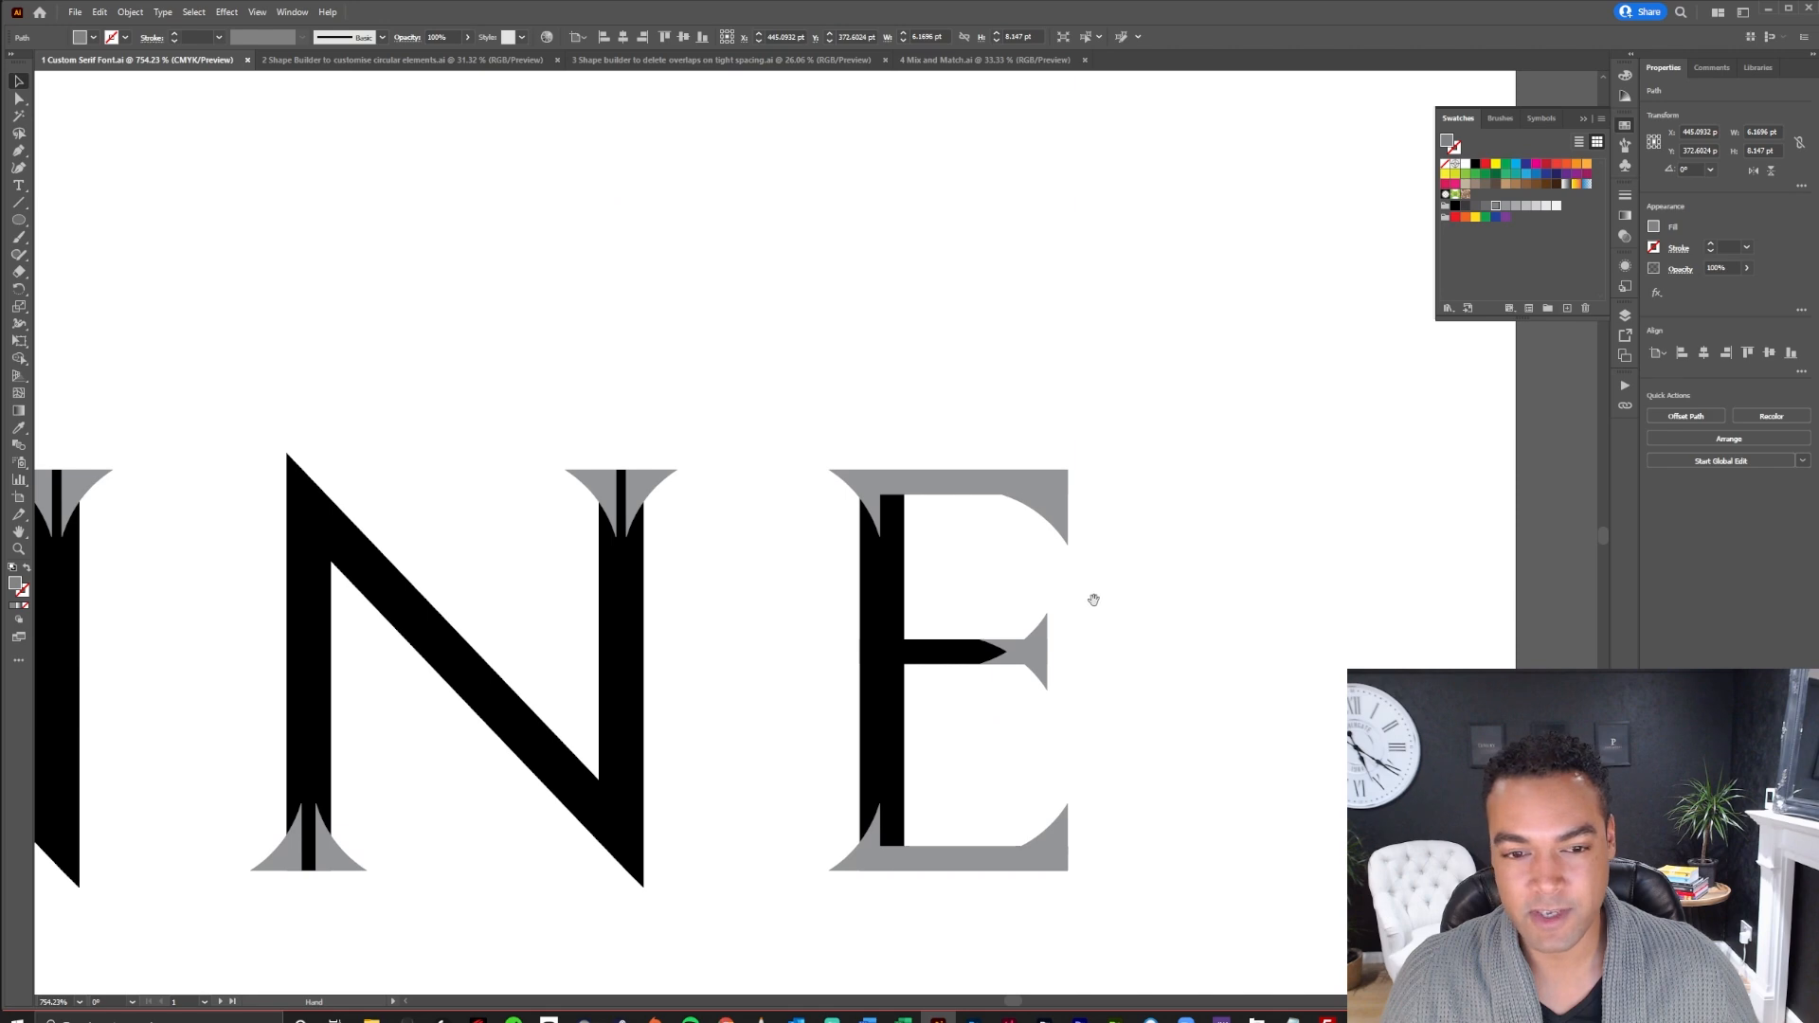
# Go from the serif studies to the light grey artboard and select the M of the grey wordmark
pyautogui.scroll(-5, 1171, 604)
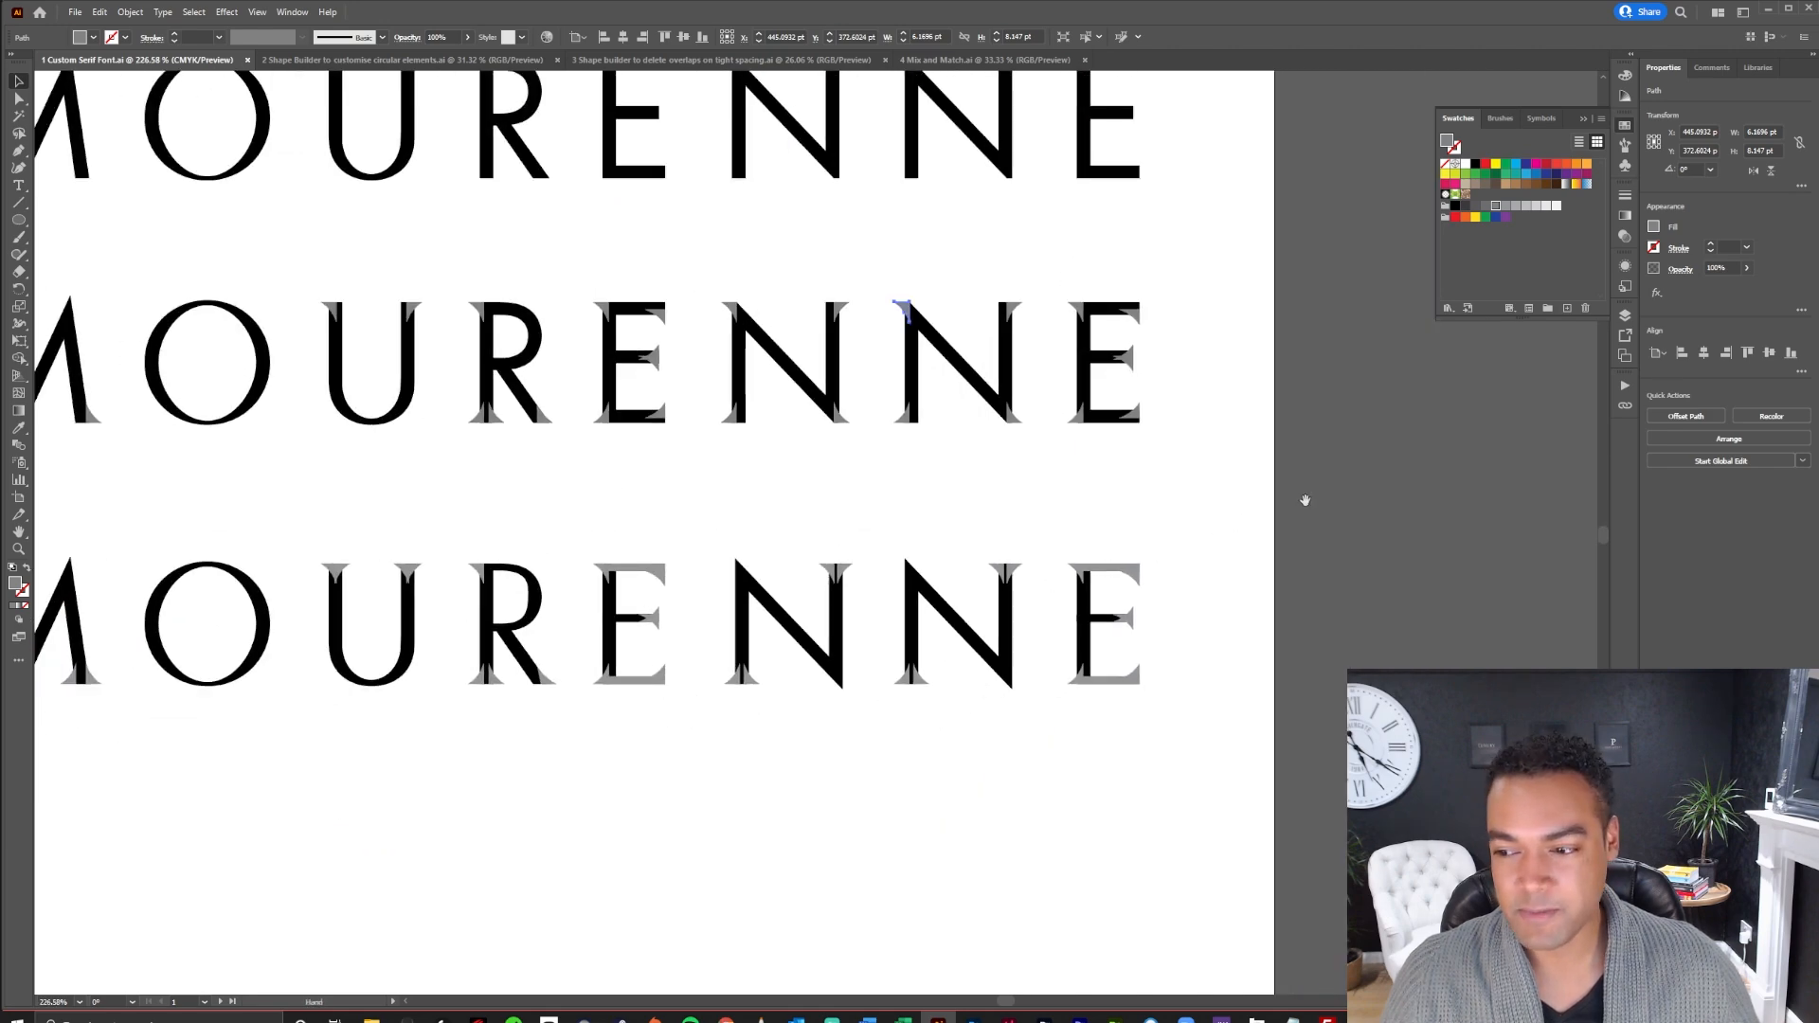
pyautogui.hscroll(3, 1304, 500)
pyautogui.scroll(-2, 1149, 528)
pyautogui.hscroll(8, 1182, 515)
pyautogui.moveTo(888, 551); pyautogui.dragTo(508, 569)
pyautogui.click(469, 445)
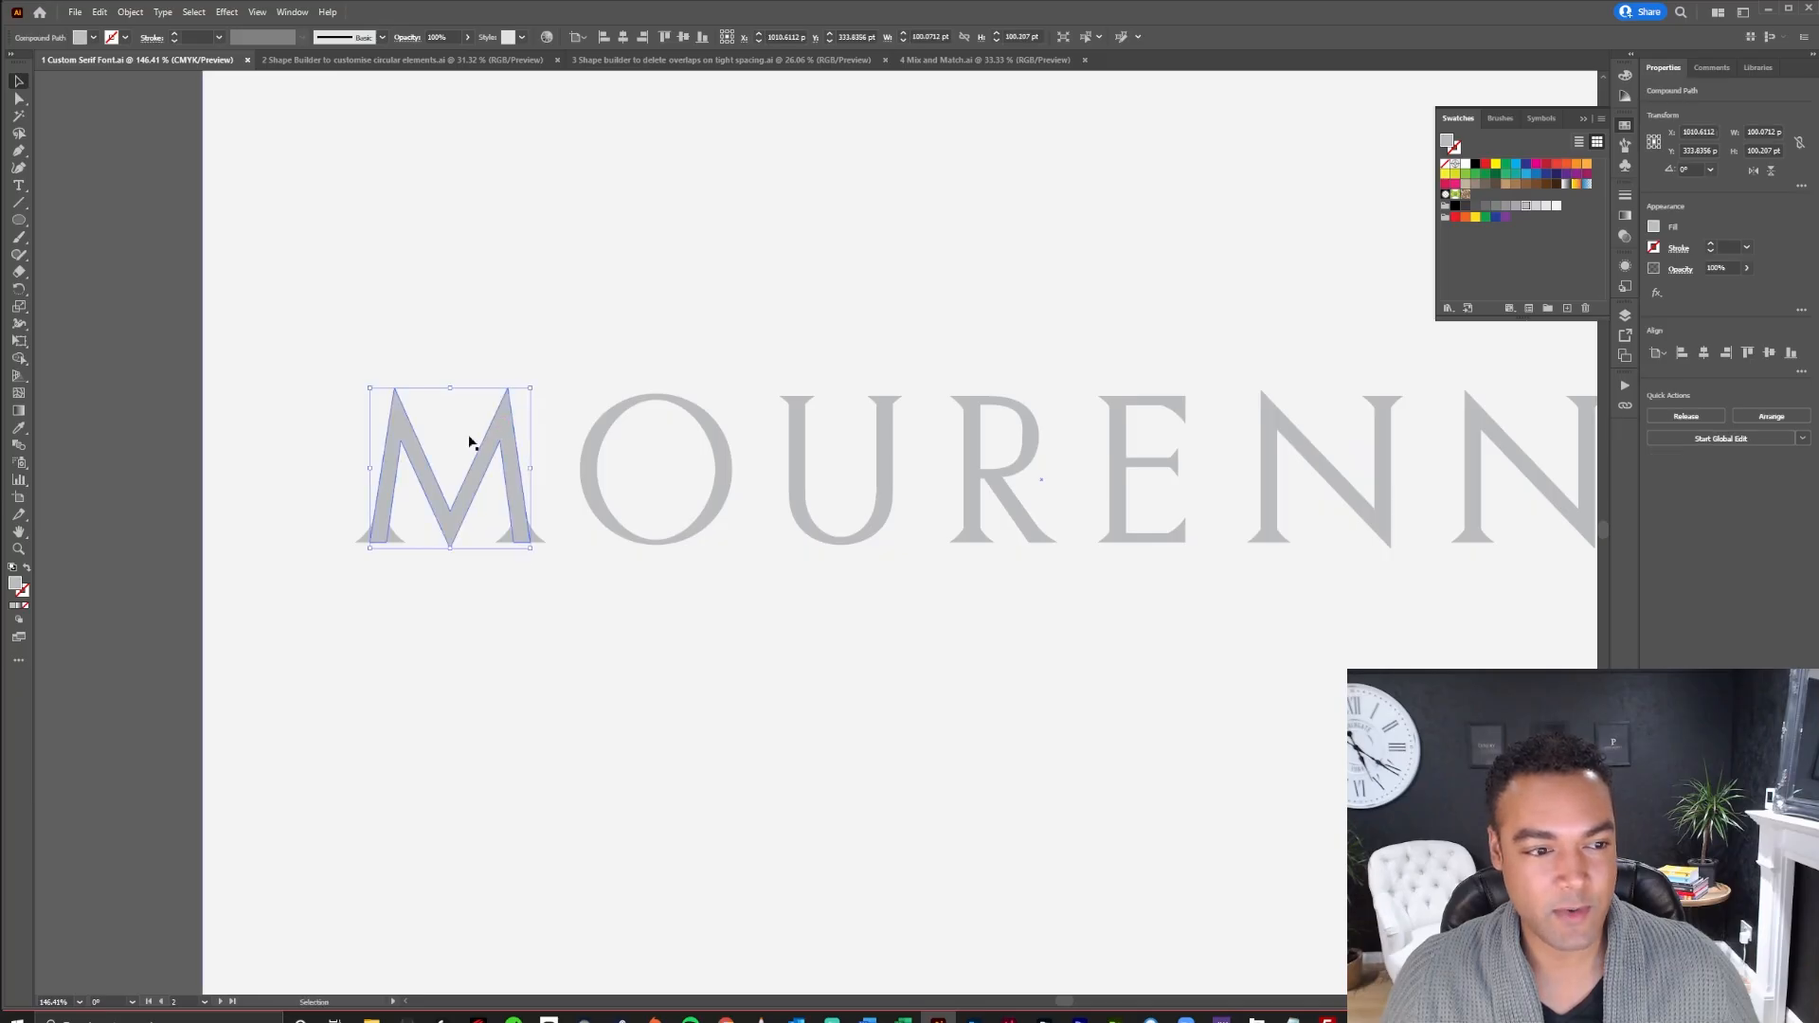
# Select the grey M with its left serif wedges to inspect how they overlap the leg, and clear the selection
pyautogui.scroll(10, 431, 520)
pyautogui.moveTo(378, 520); pyautogui.dragTo(521, 669)
pyautogui.click(688, 401)
pyautogui.scroll(-8, 689, 401)
pyautogui.press('Delete')
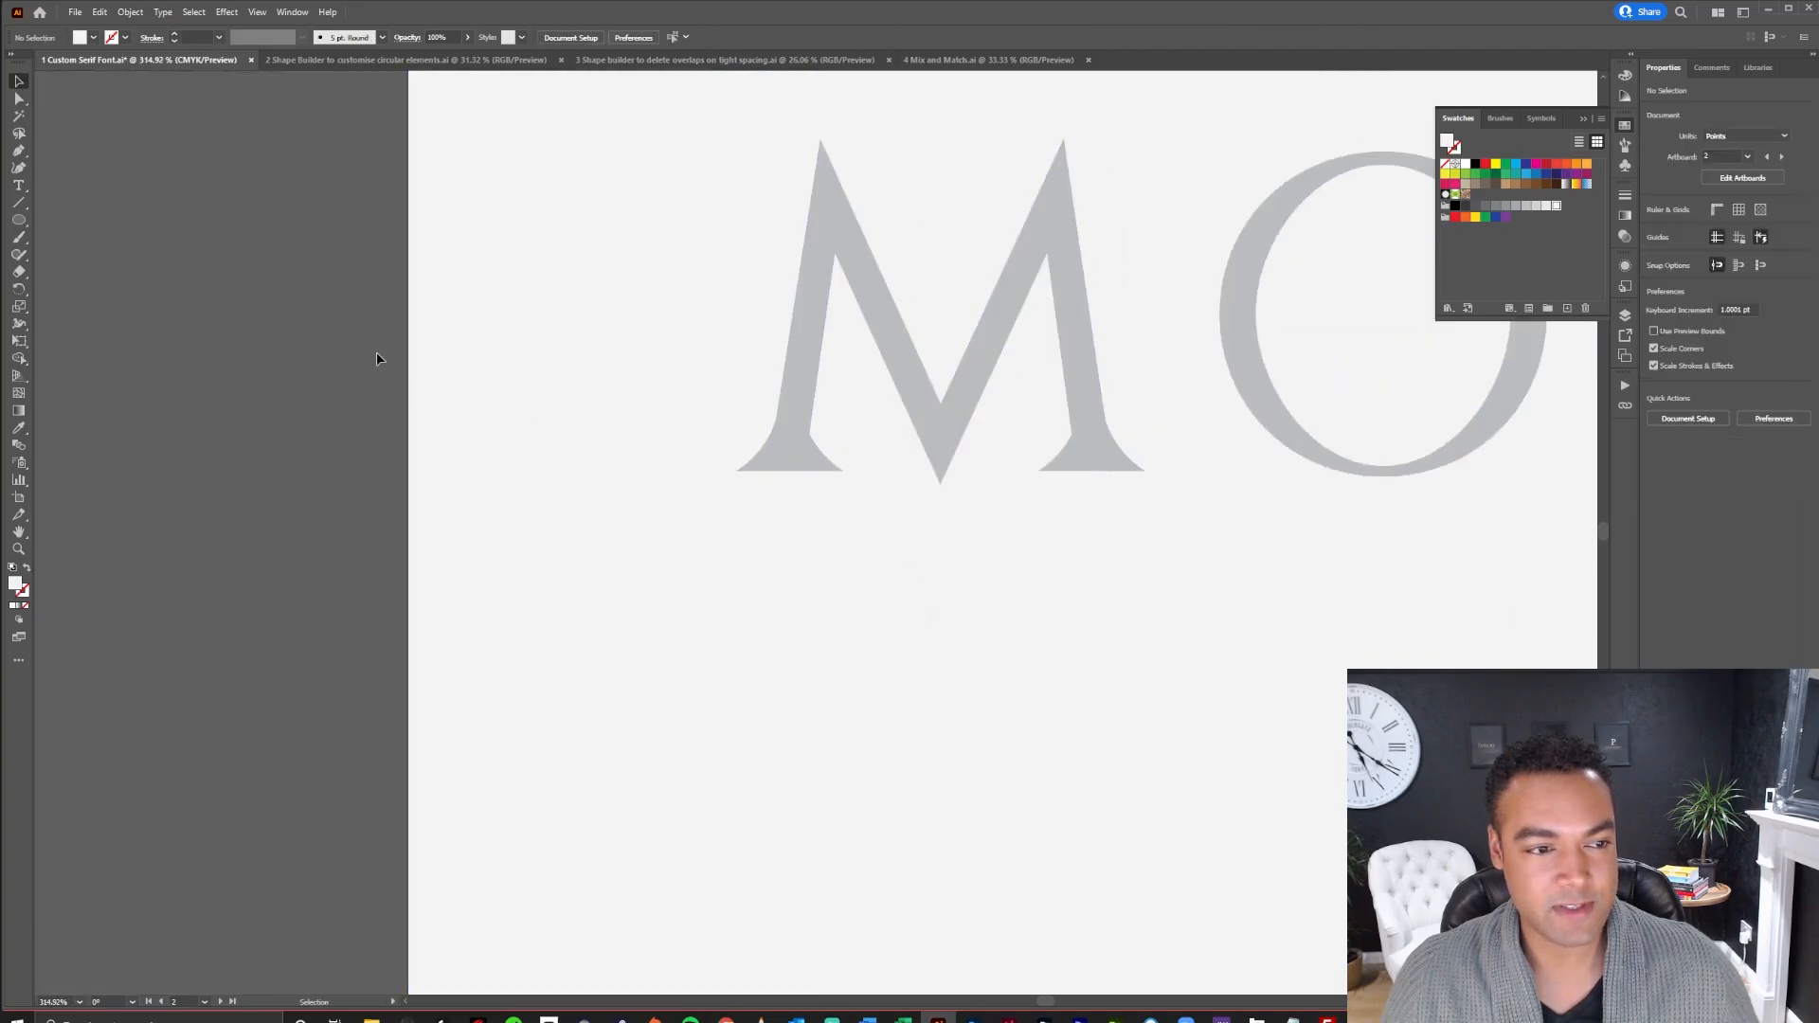
pyautogui.moveTo(873, 494); pyautogui.dragTo(877, 495)
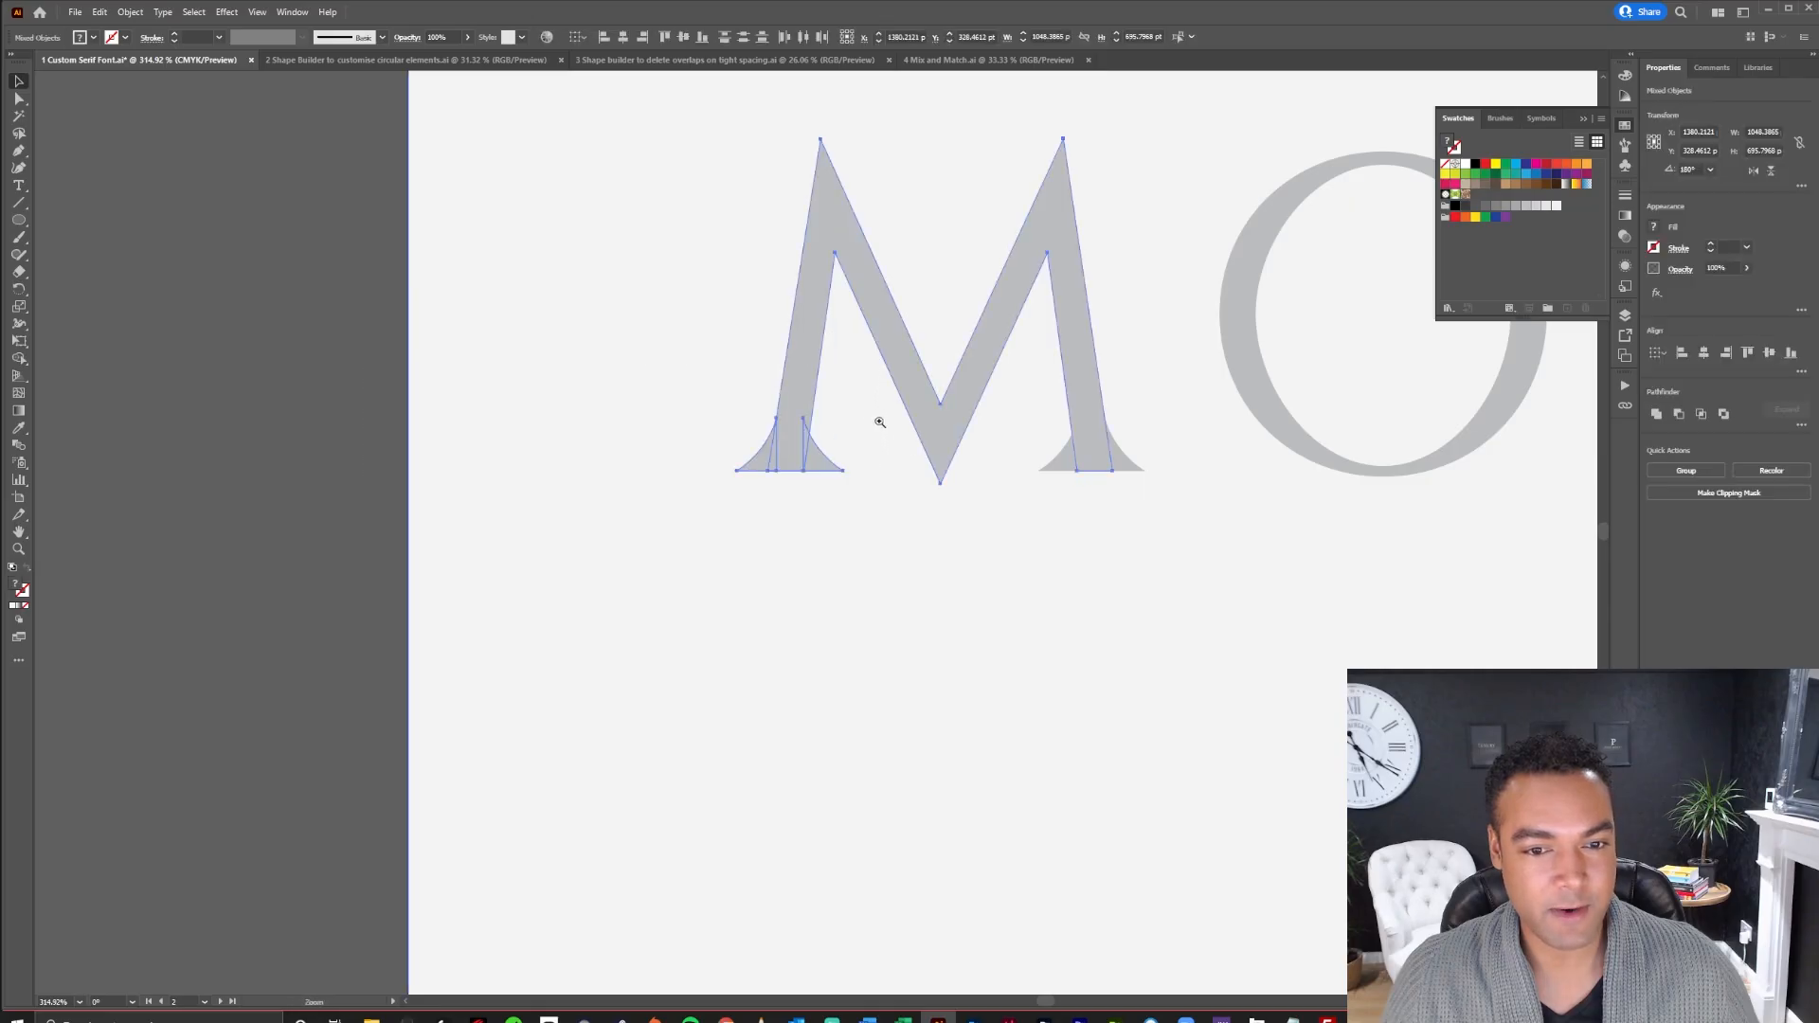
pyautogui.scroll(7, 879, 422)
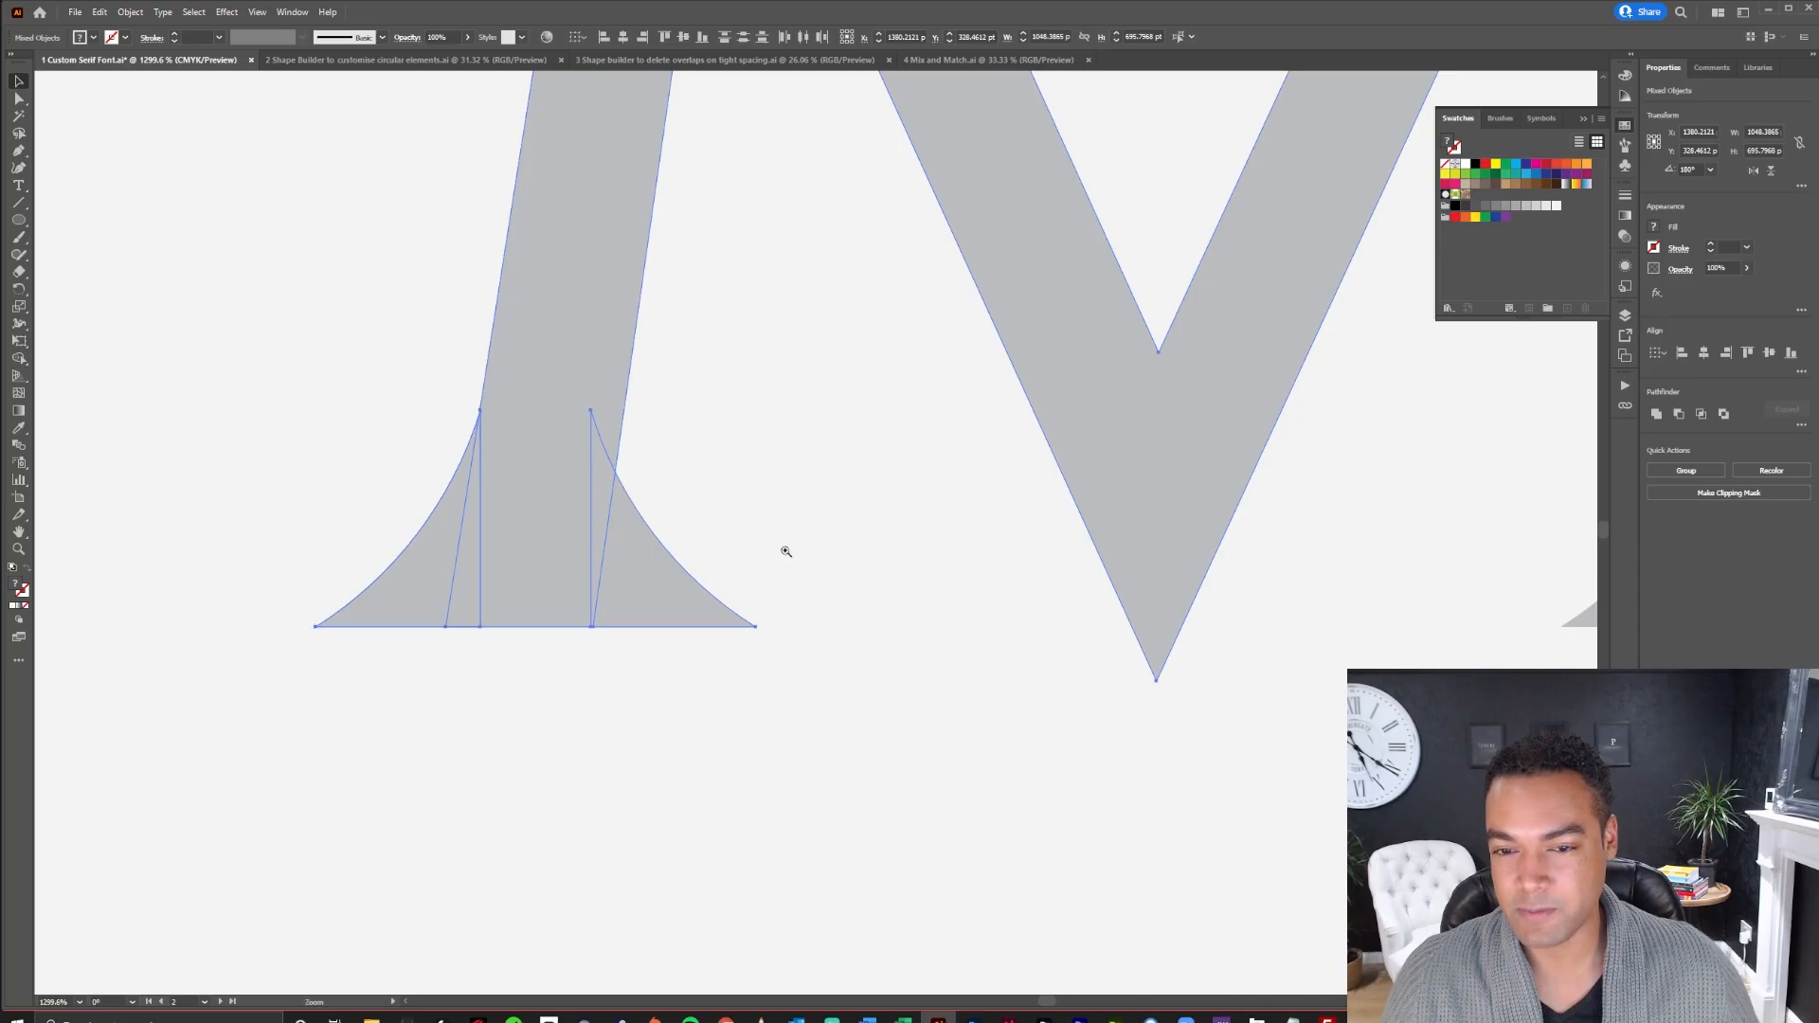
pyautogui.scroll(-8, 785, 552)
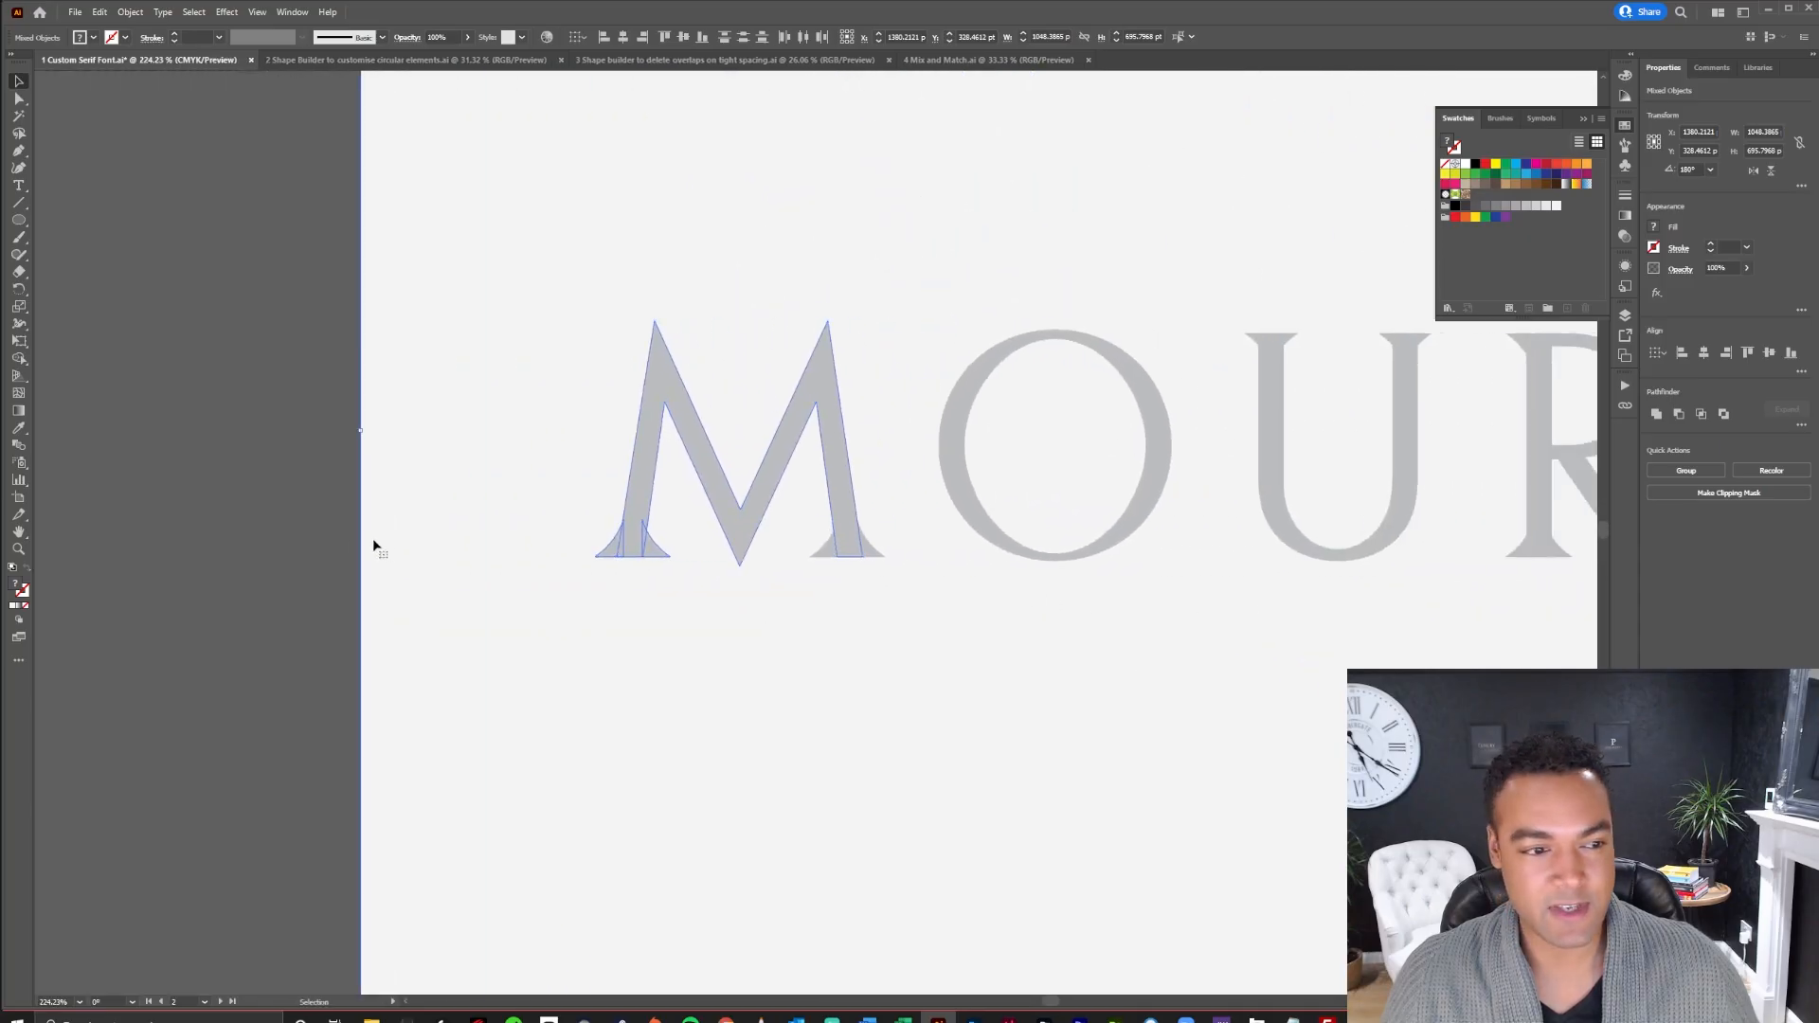
pyautogui.click(592, 567)
# Examine the serifs of the grey wordmark from the O to the final E, and view the whole wordmark
pyautogui.hscroll(10, 950, 593)
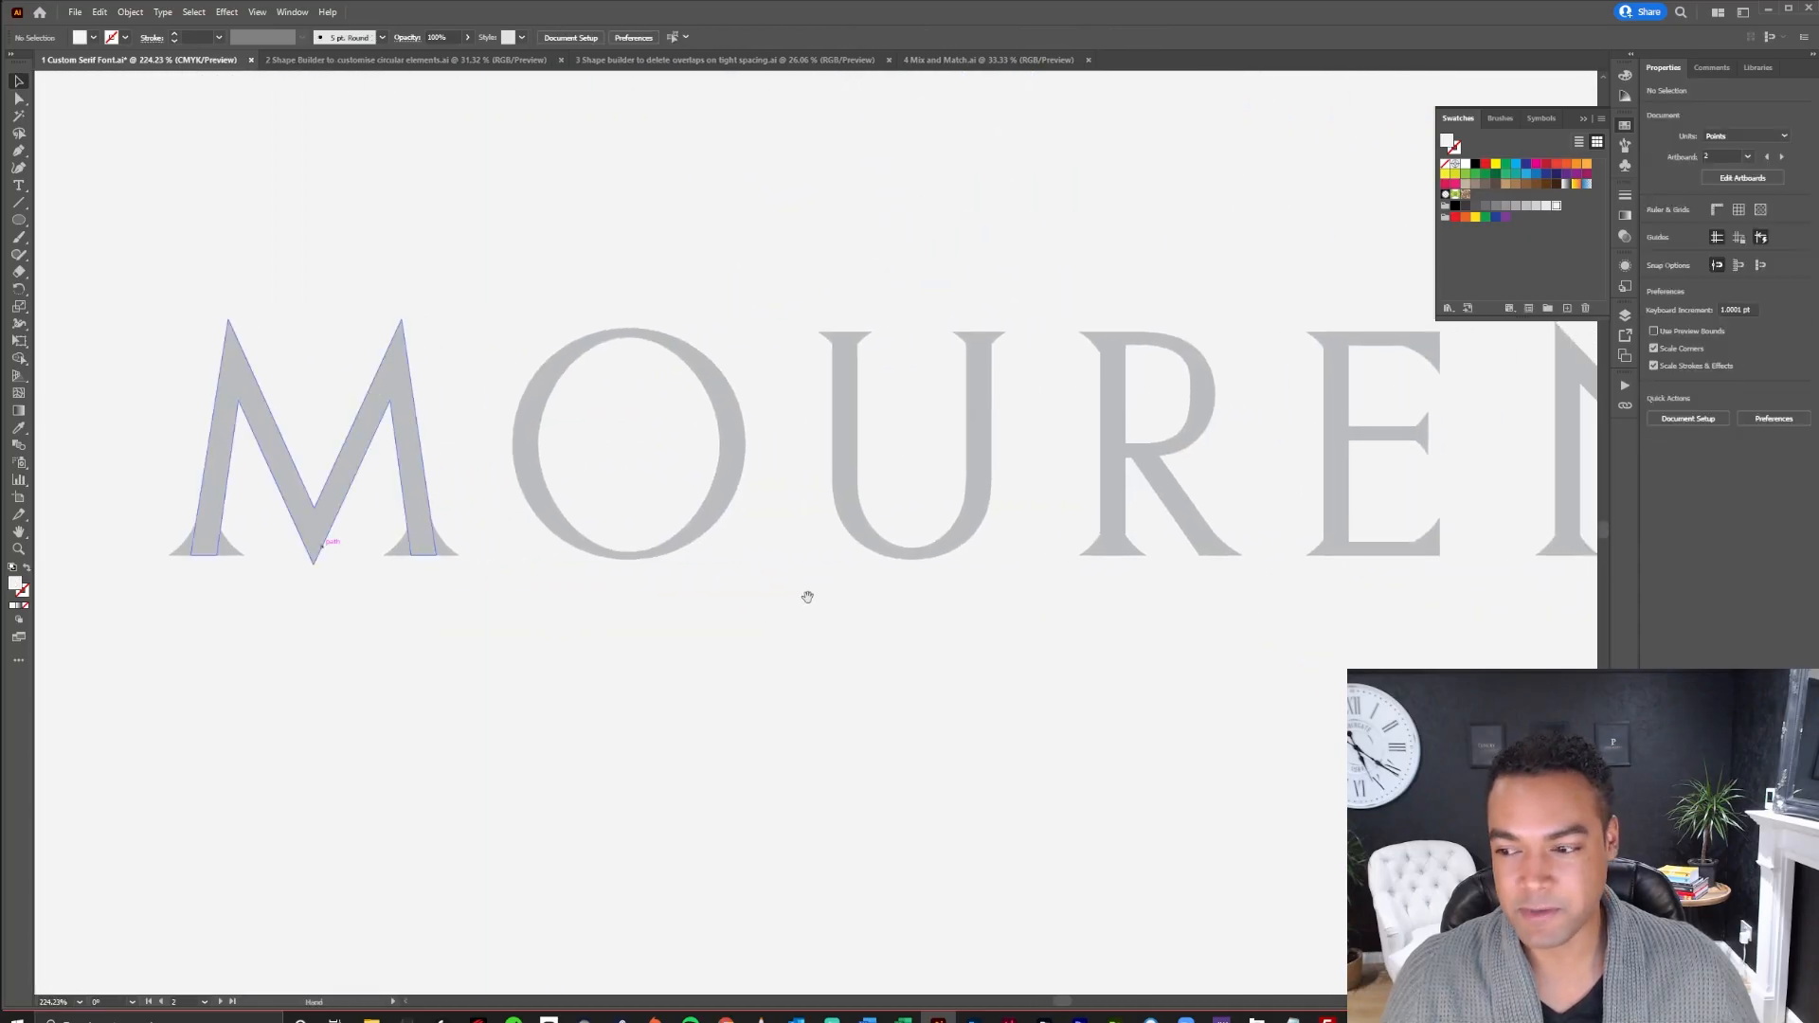
pyautogui.hscroll(5, 1017, 574)
pyautogui.hscroll(5, 1016, 574)
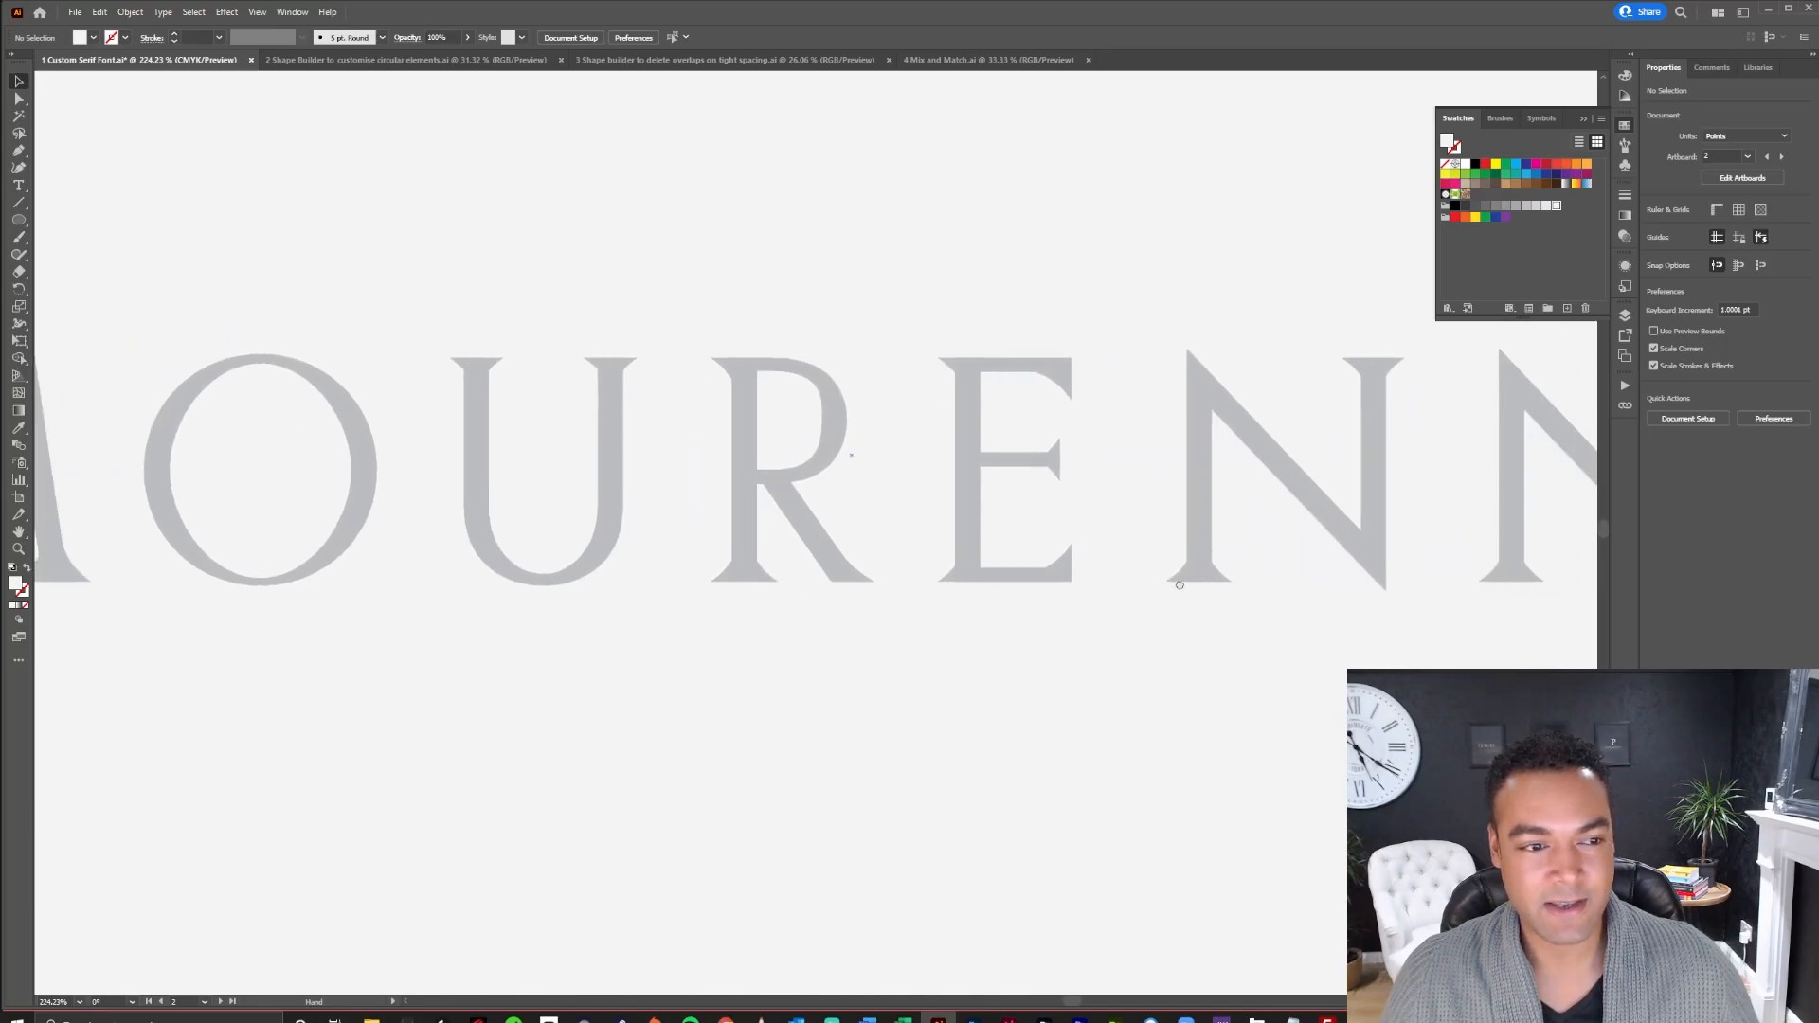
pyautogui.moveTo(1116, 594); pyautogui.dragTo(862, 594)
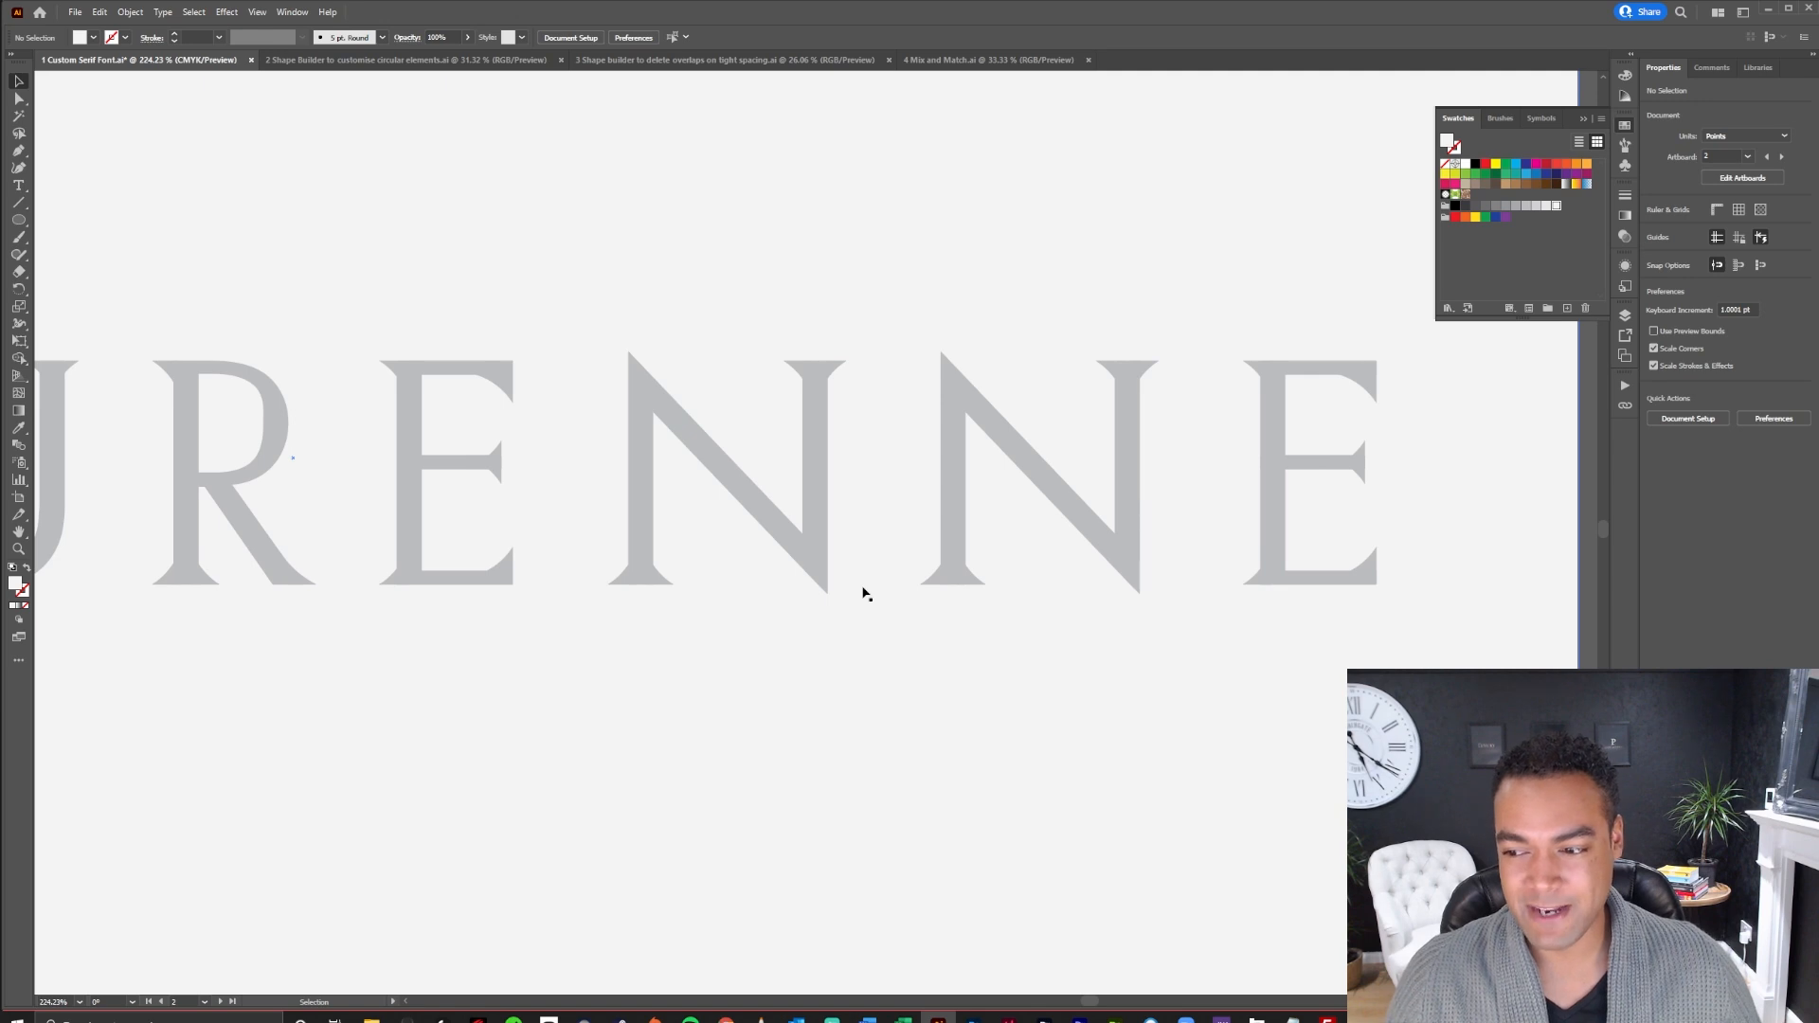
pyautogui.moveTo(857, 589); pyautogui.dragTo(1258, 599)
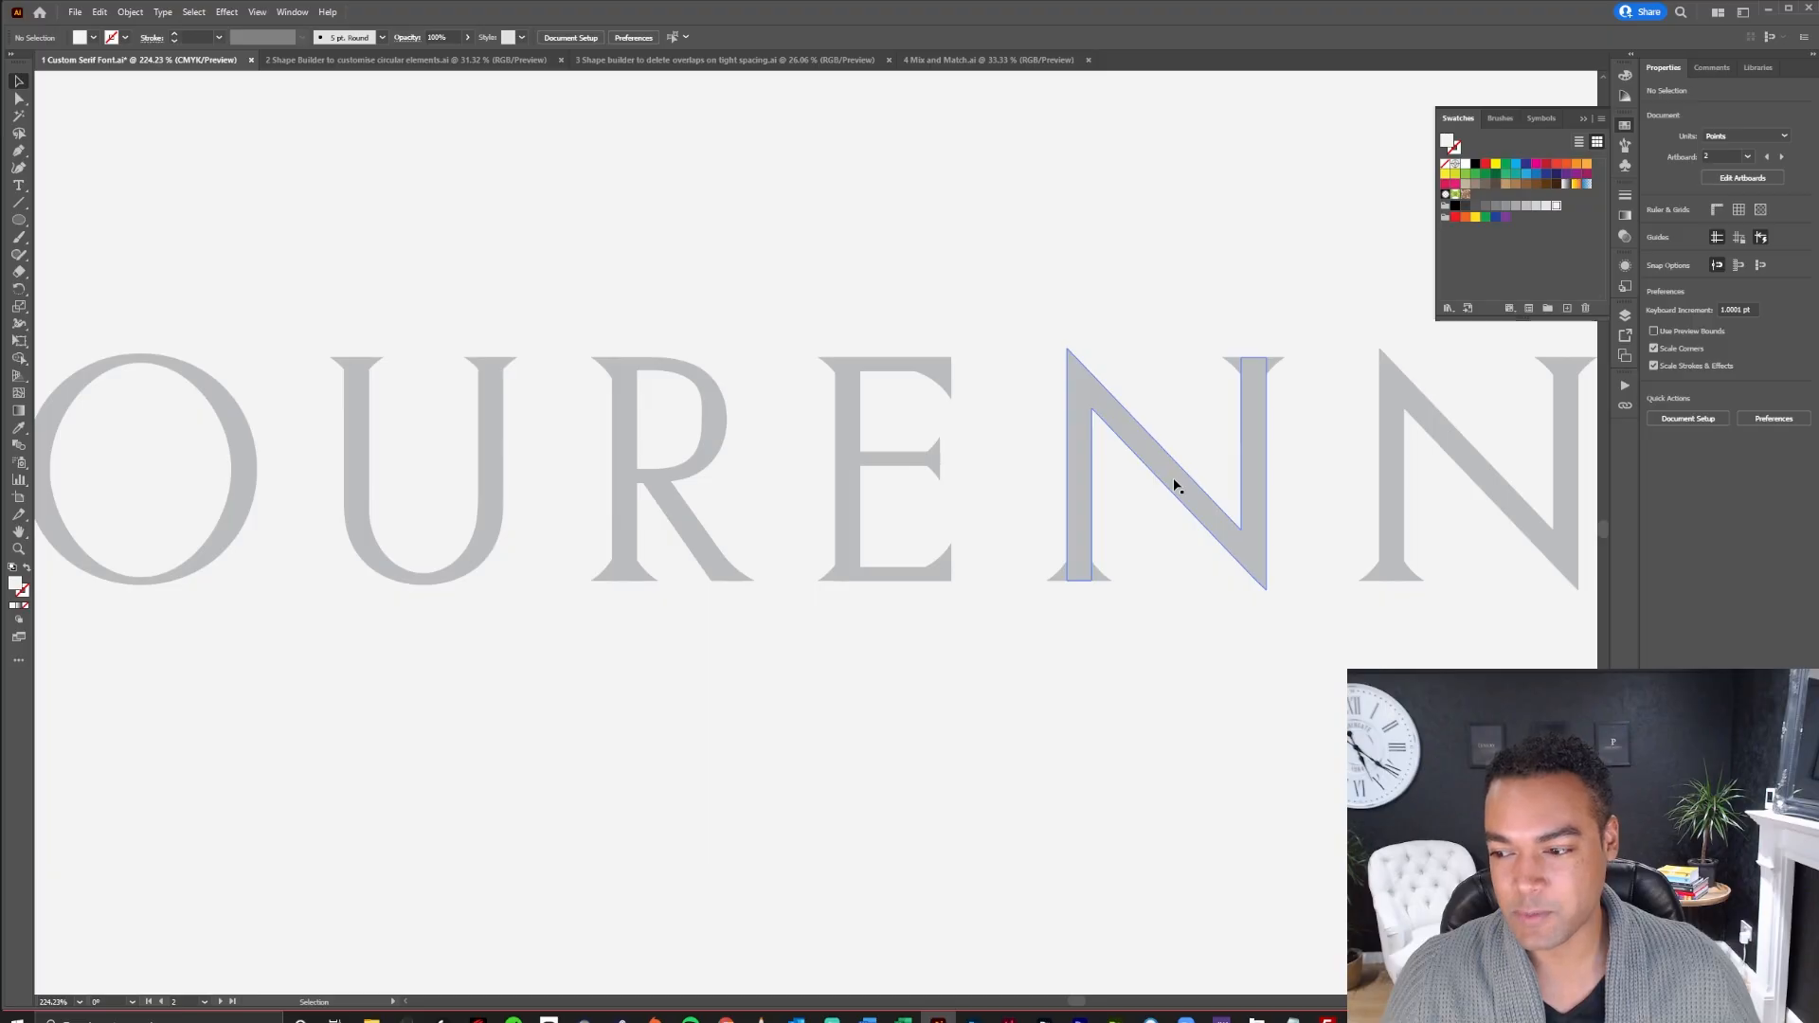
pyautogui.scroll(-5, 1279, 508)
pyautogui.hscroll(5, 1320, 547)
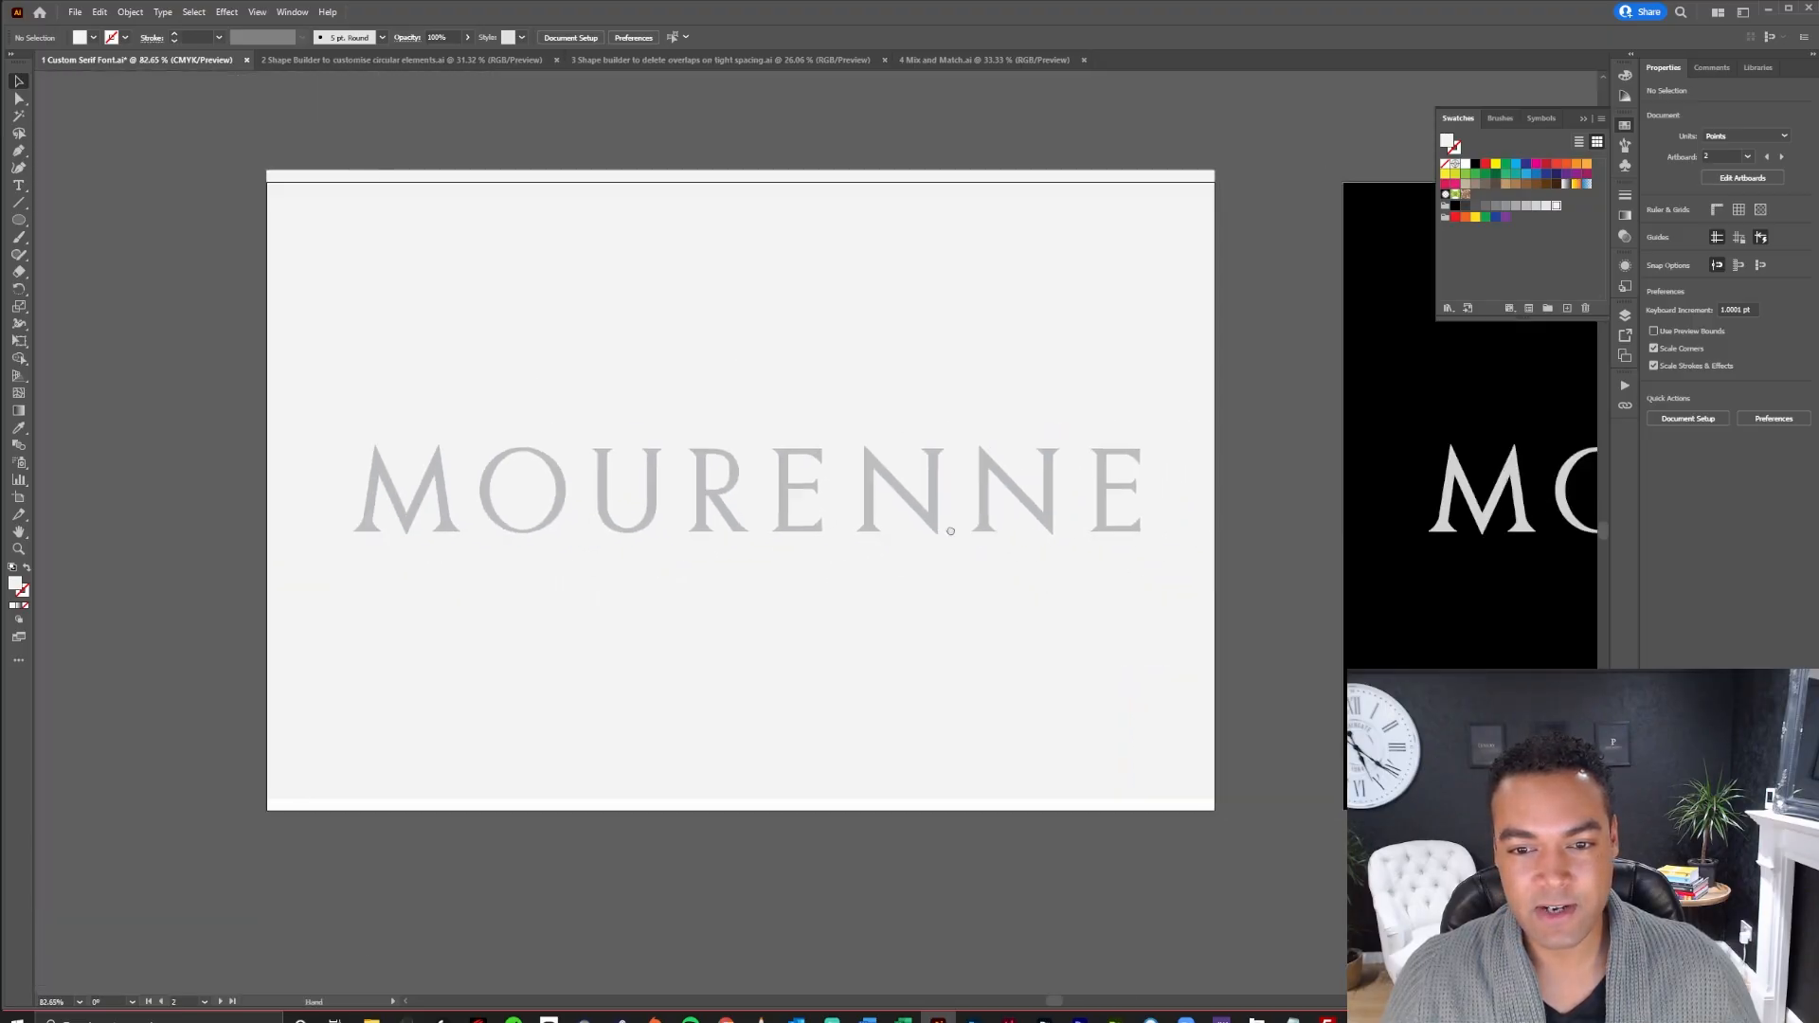
# Compare the wordmark versions on the black artboards: plain, with the MADE IN COLORADO tagline, and with the silver texture
pyautogui.moveTo(1319, 547); pyautogui.dragTo(675, 537)
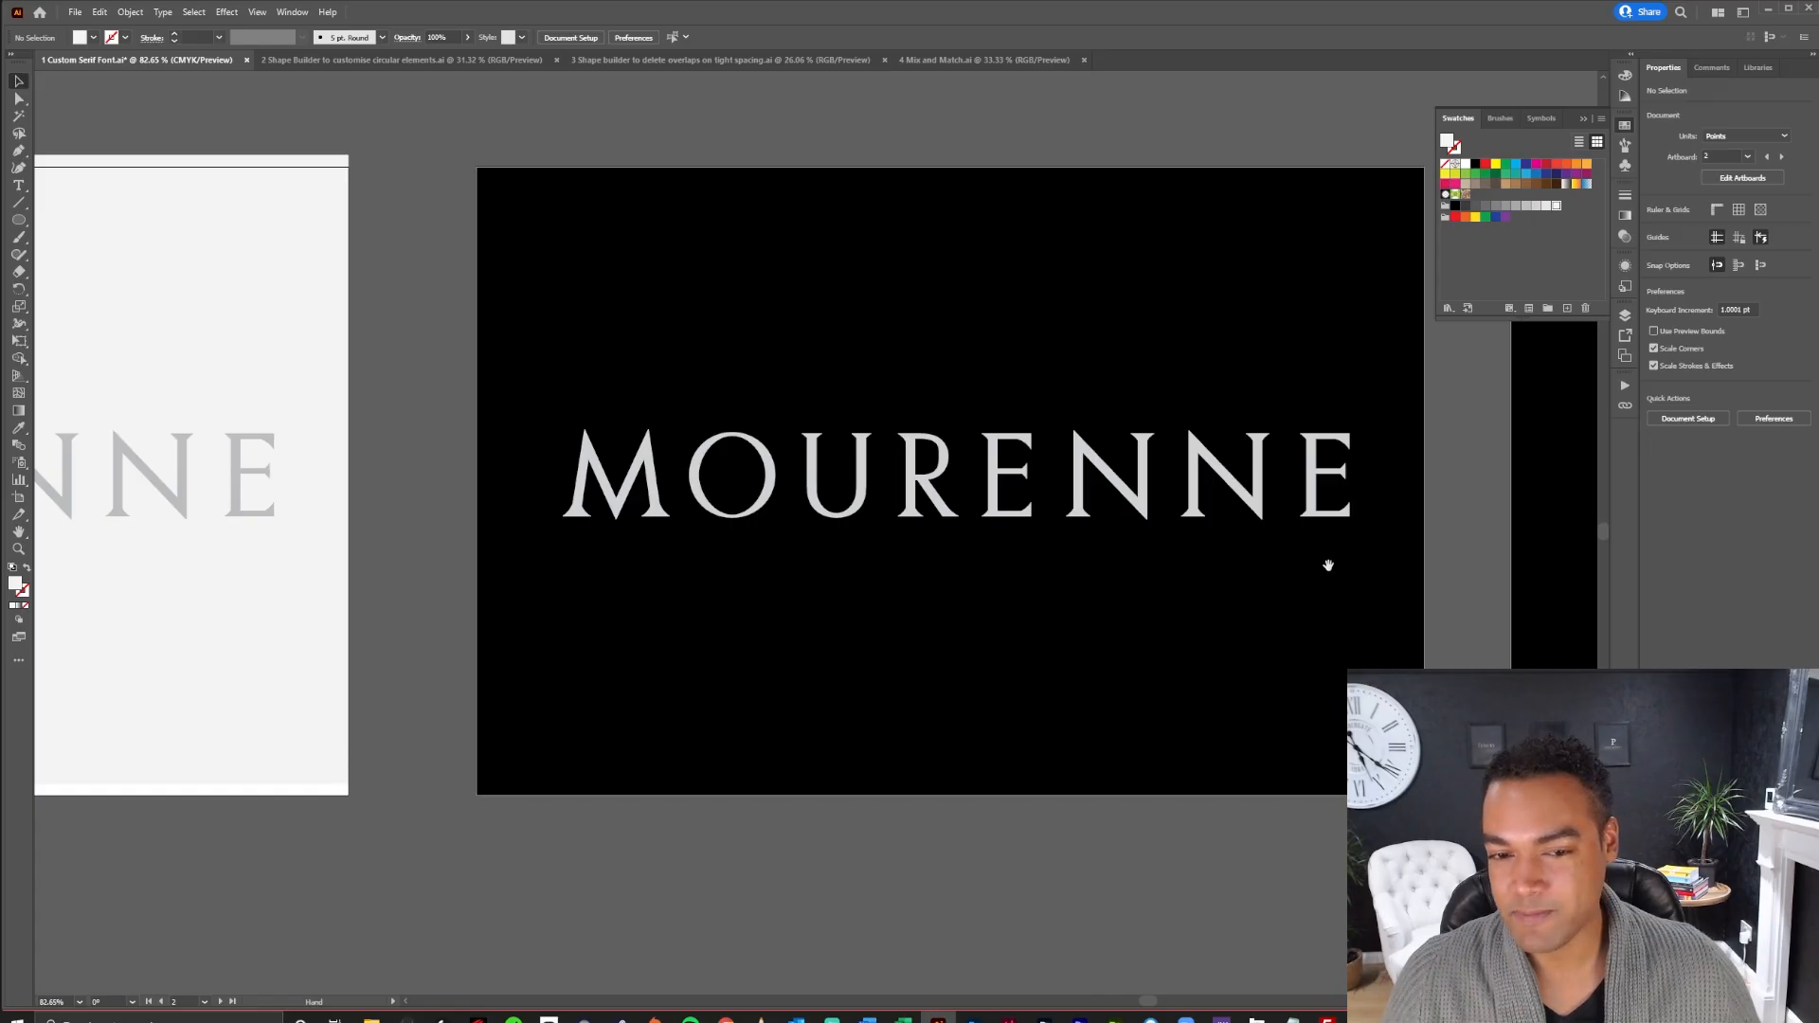
pyautogui.moveTo(1327, 566); pyautogui.dragTo(966, 559)
pyautogui.moveTo(1419, 559); pyautogui.dragTo(725, 546)
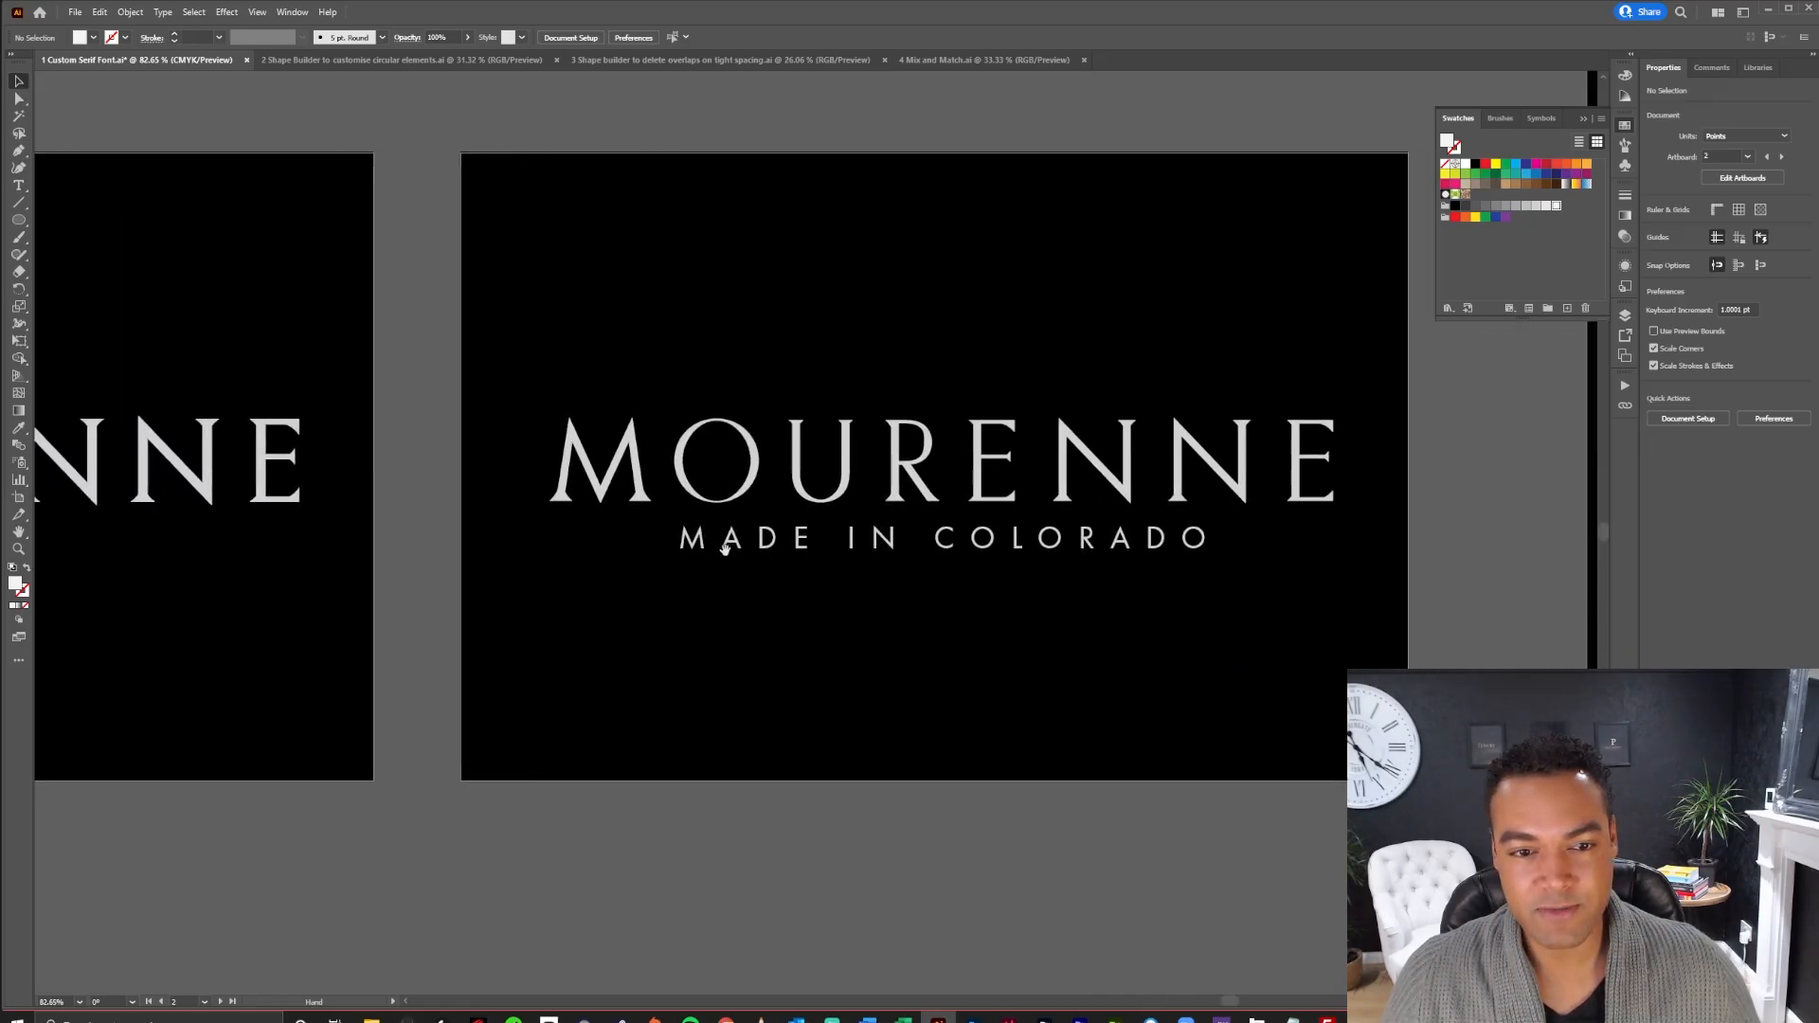
pyautogui.moveTo(1383, 533); pyautogui.dragTo(1226, 531)
pyautogui.moveTo(1530, 536)
pyautogui.mouseDown()
pyautogui.moveTo(1275, 536)
pyautogui.moveTo(1240, 511)
pyautogui.mouseUp()
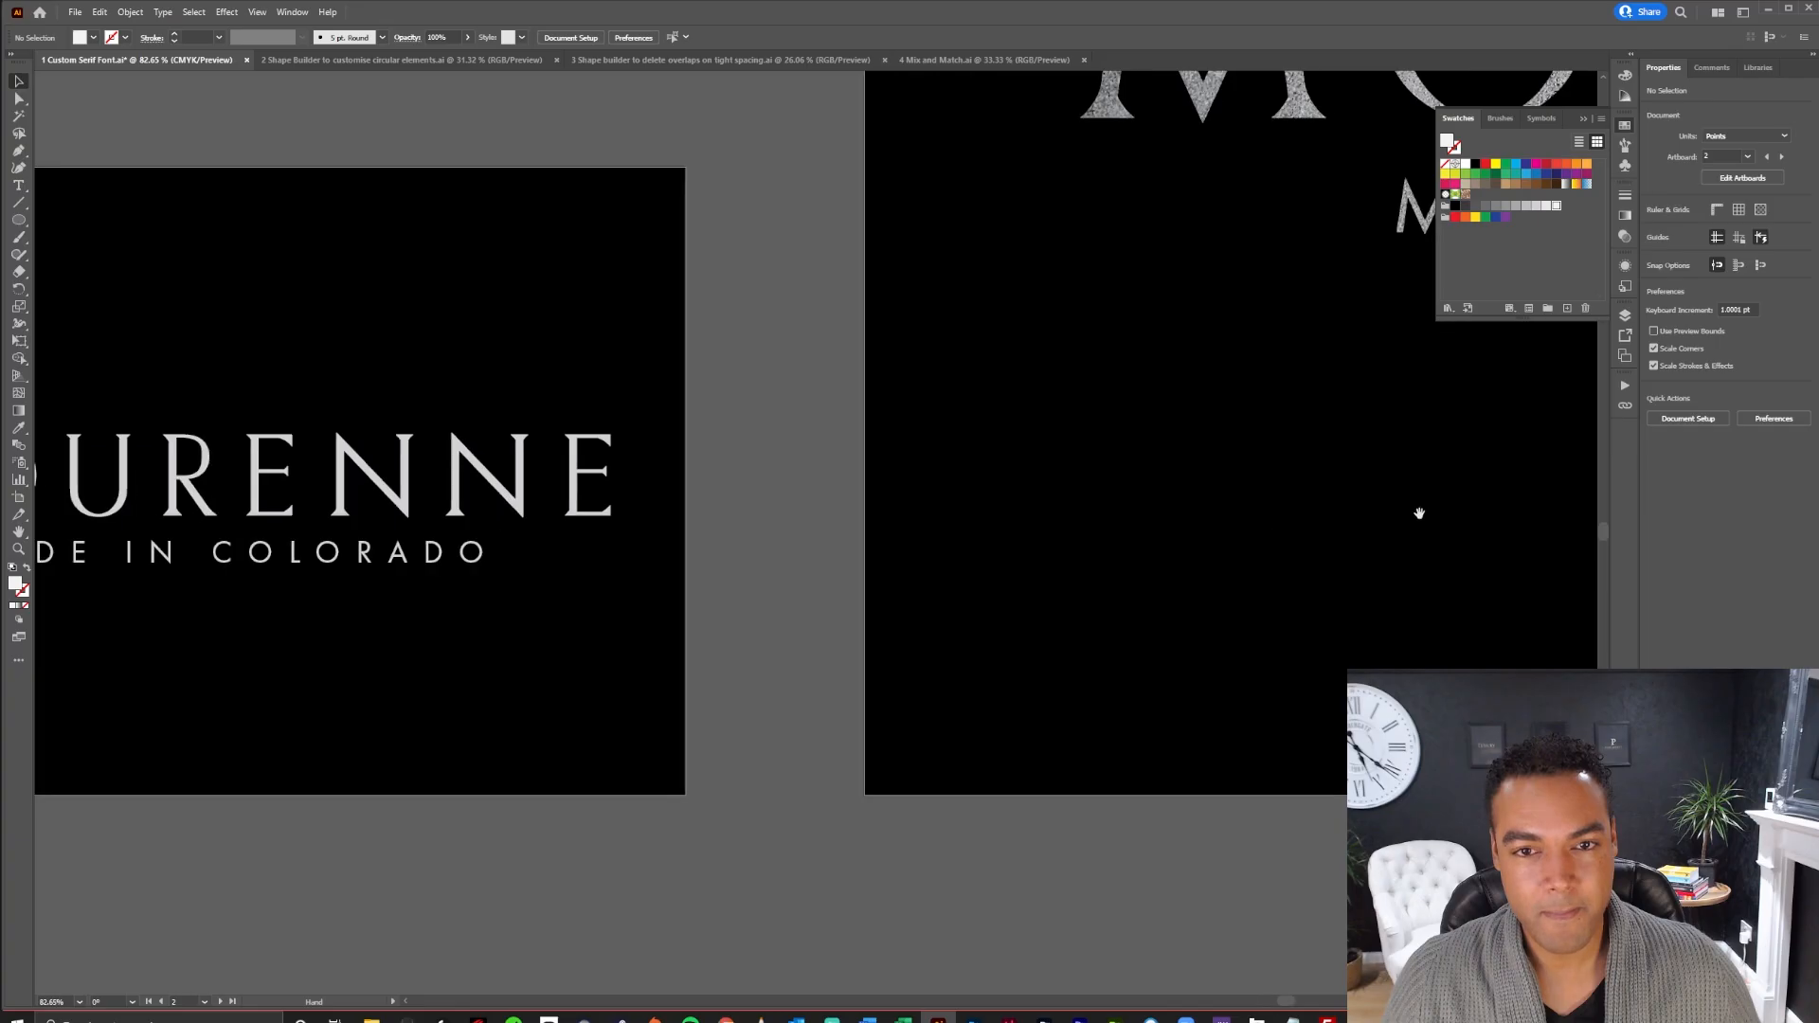
pyautogui.moveTo(1417, 511); pyautogui.dragTo(925, 739)
pyautogui.moveTo(1375, 555); pyautogui.dragTo(1016, 650)
pyautogui.moveTo(1352, 601); pyautogui.dragTo(1089, 600)
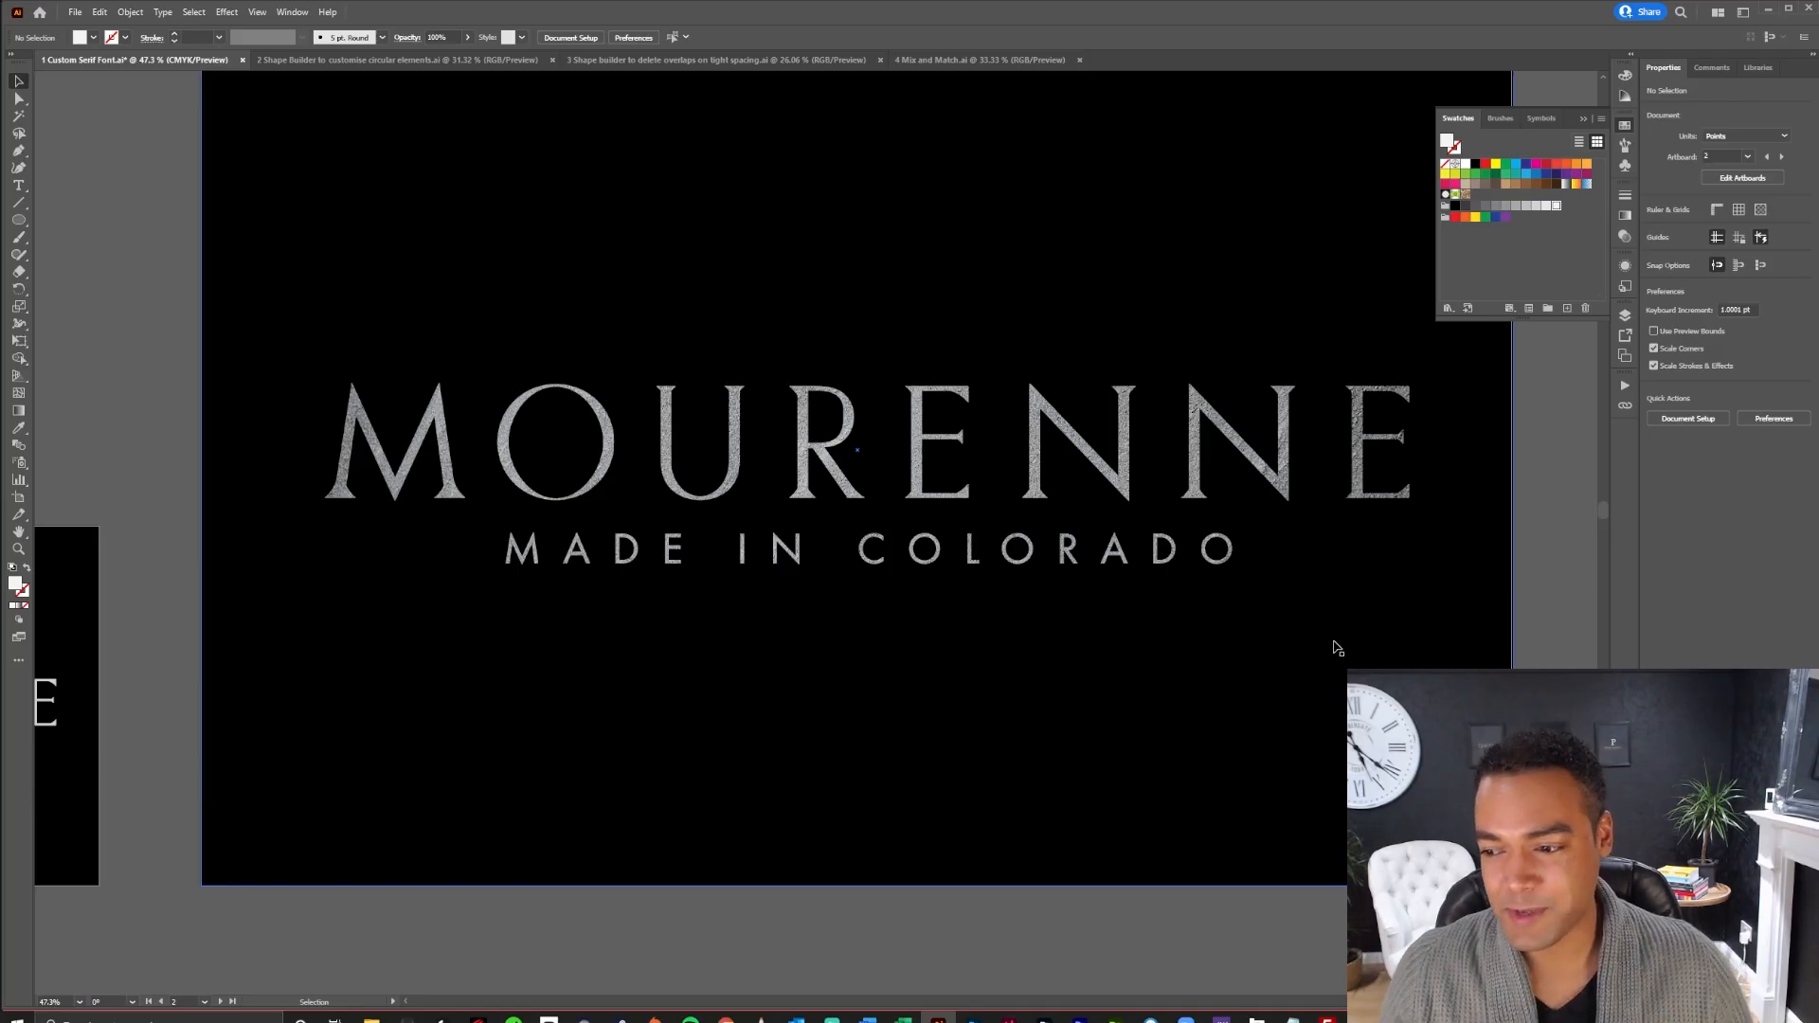
# Select the outline of the silver-textured R with Direct Selection to inspect its anchor points and serifs
pyautogui.hotkey('ctrl', 'space')
pyautogui.moveTo(787, 409); pyautogui.dragTo(1064, 405)
pyautogui.press('a')
pyautogui.scroll(3, 875, 561)
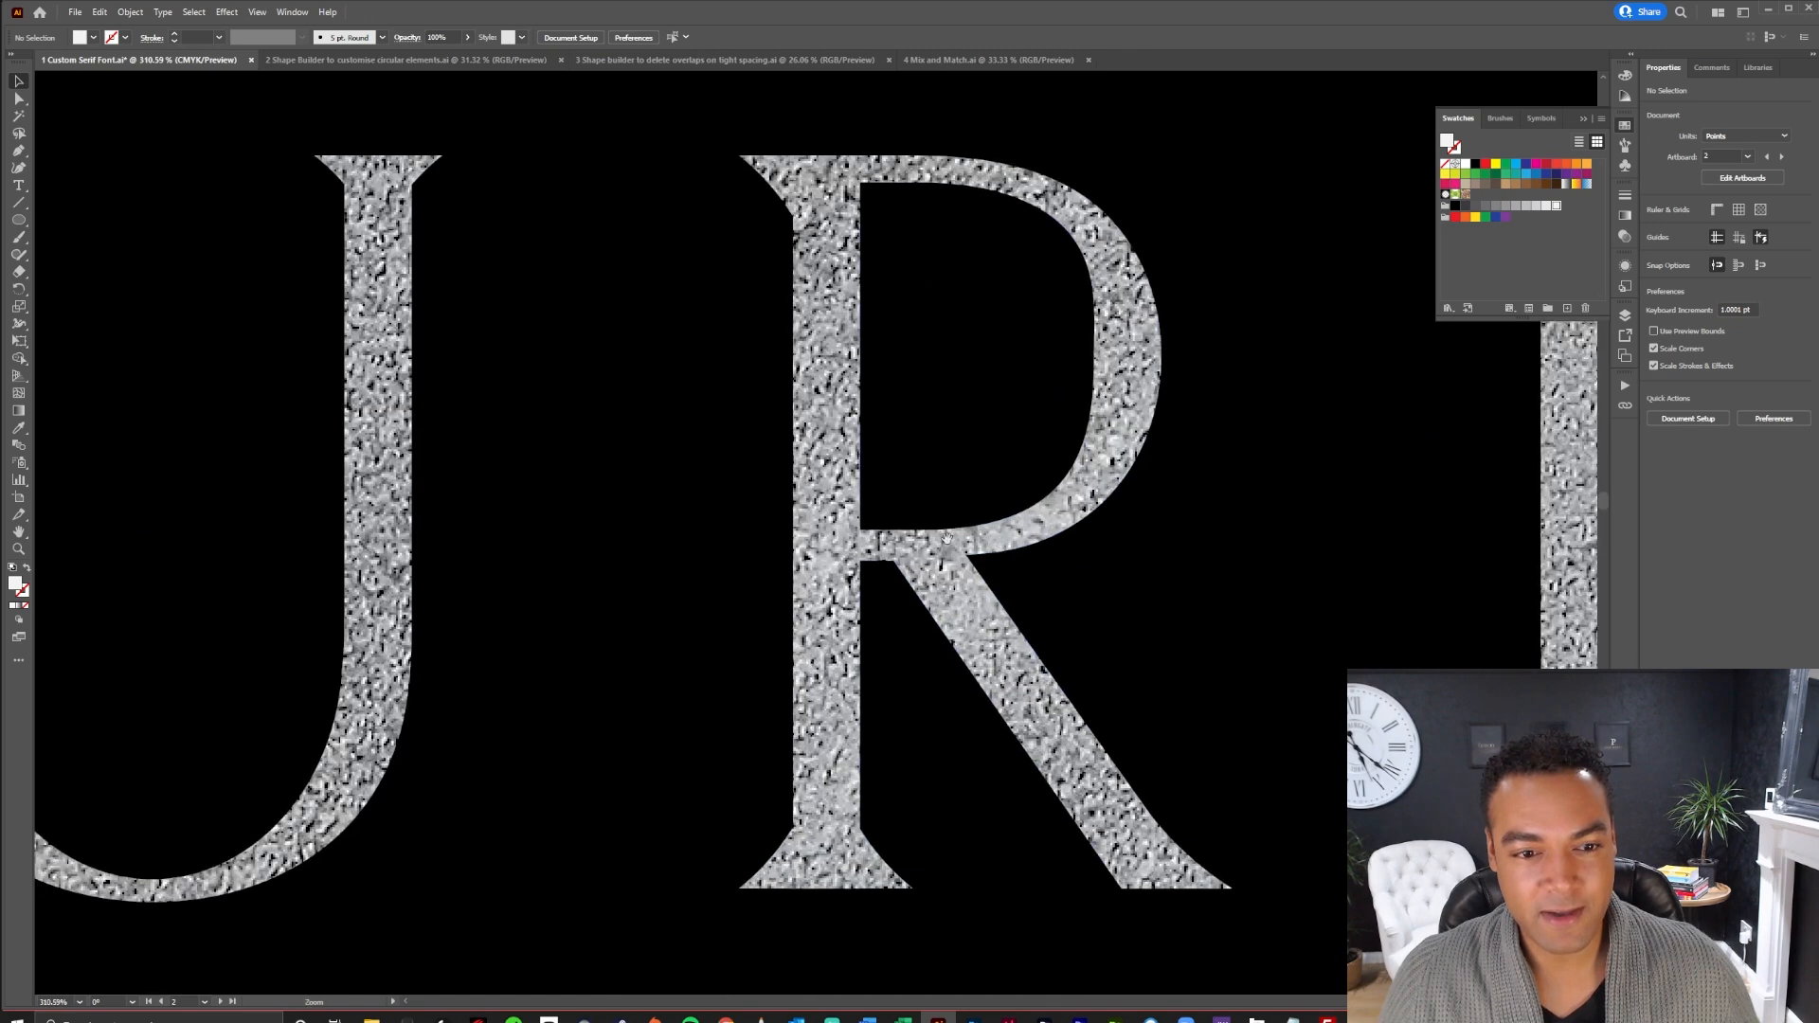
pyautogui.click(875, 530)
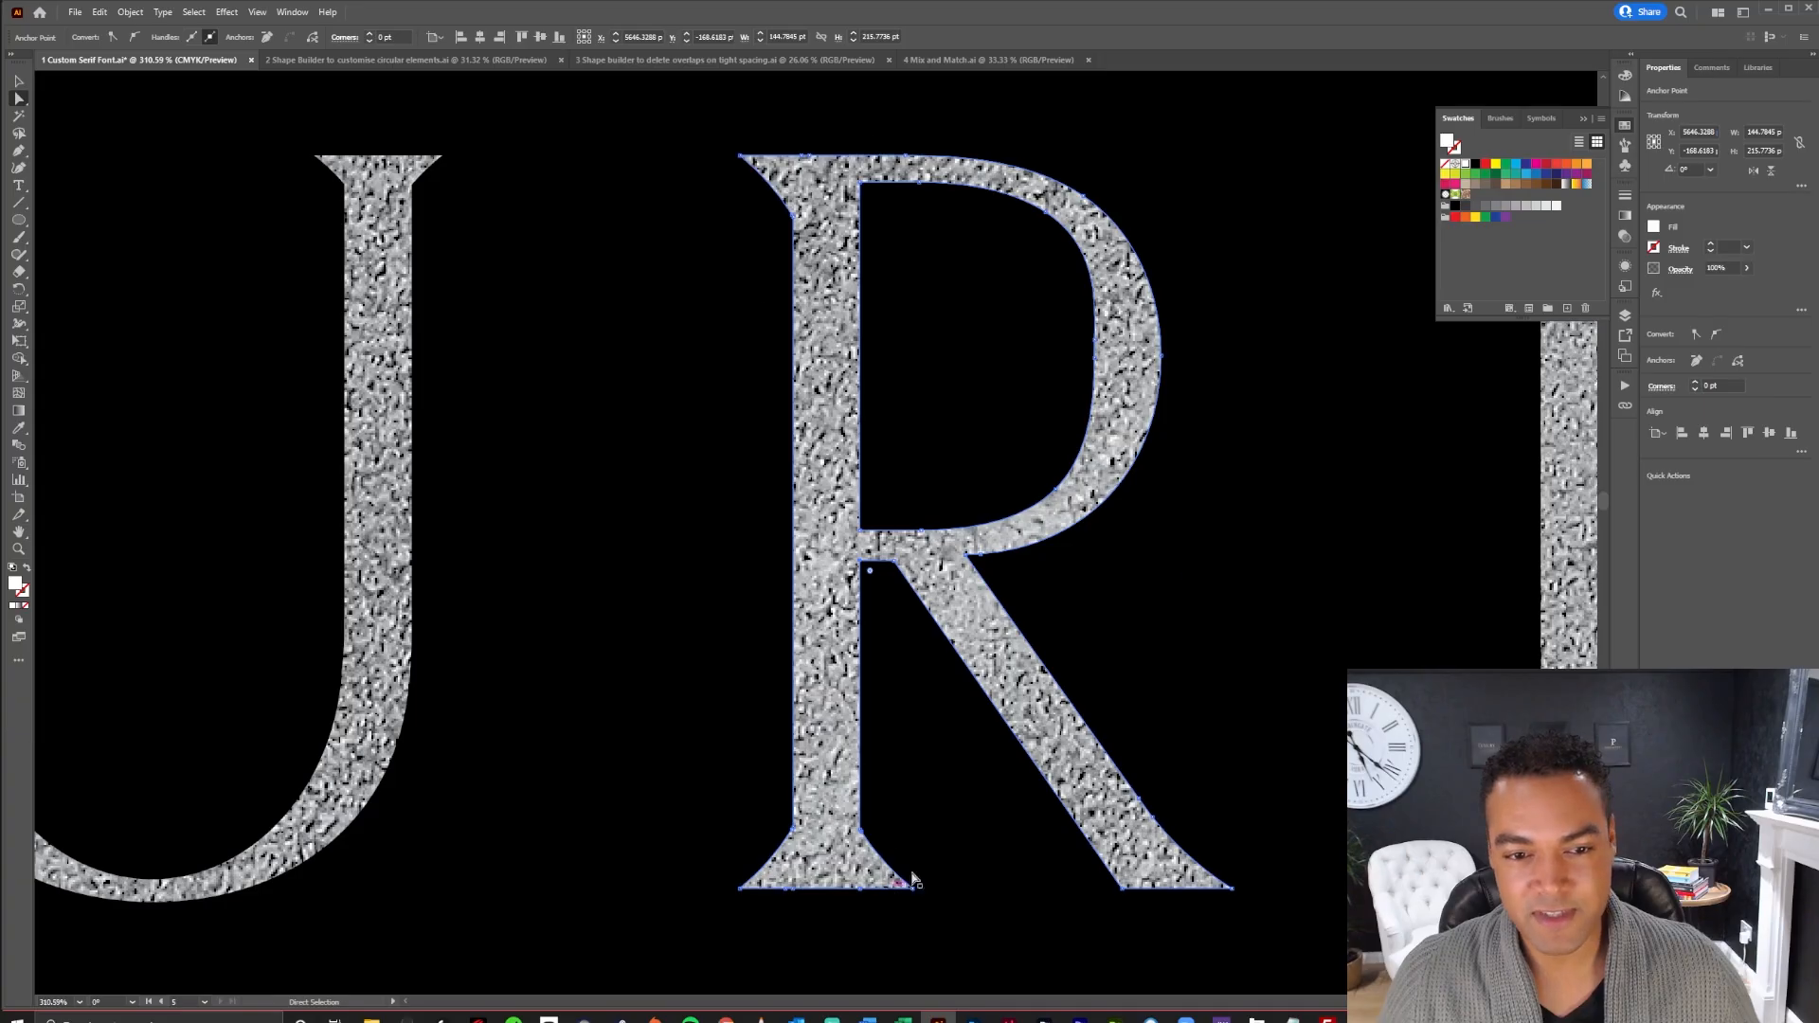
# Review the whole silver-textured MOURENNE logo with its MADE IN COLORADO tagline, and clear the selection
pyautogui.moveTo(1206, 637); pyautogui.dragTo(967, 634)
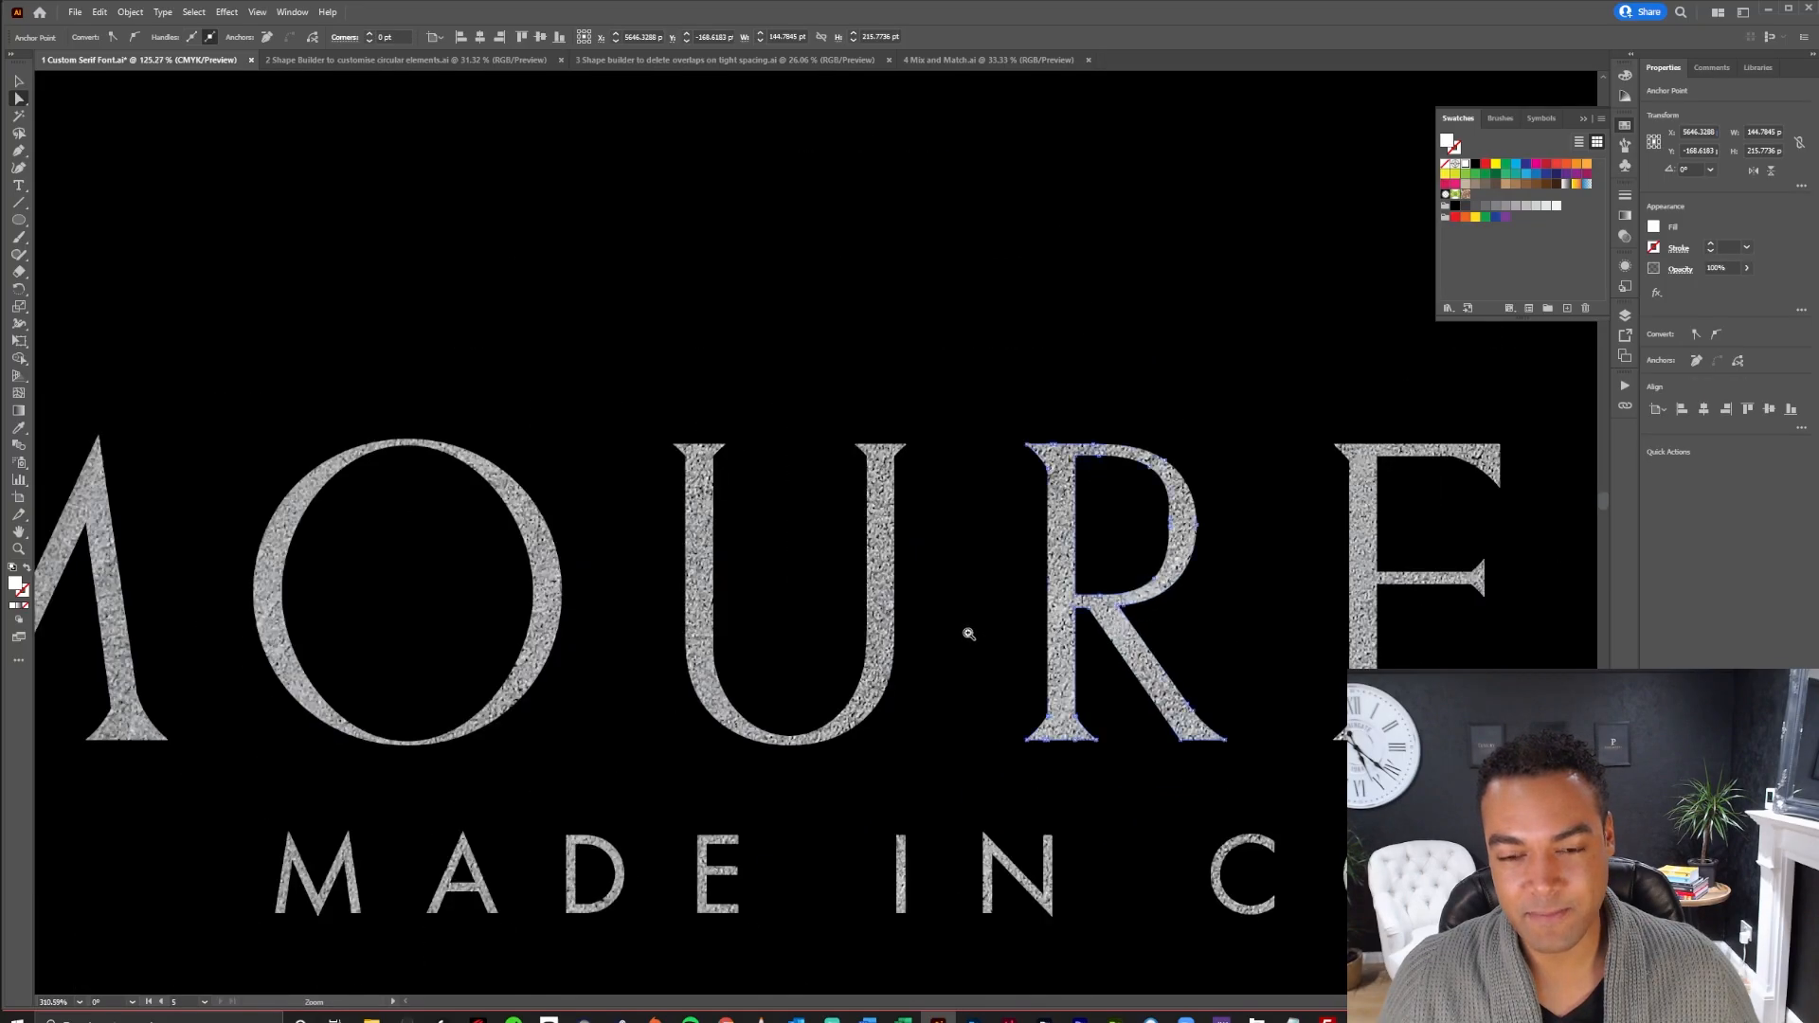
pyautogui.moveTo(1323, 743); pyautogui.dragTo(1130, 588)
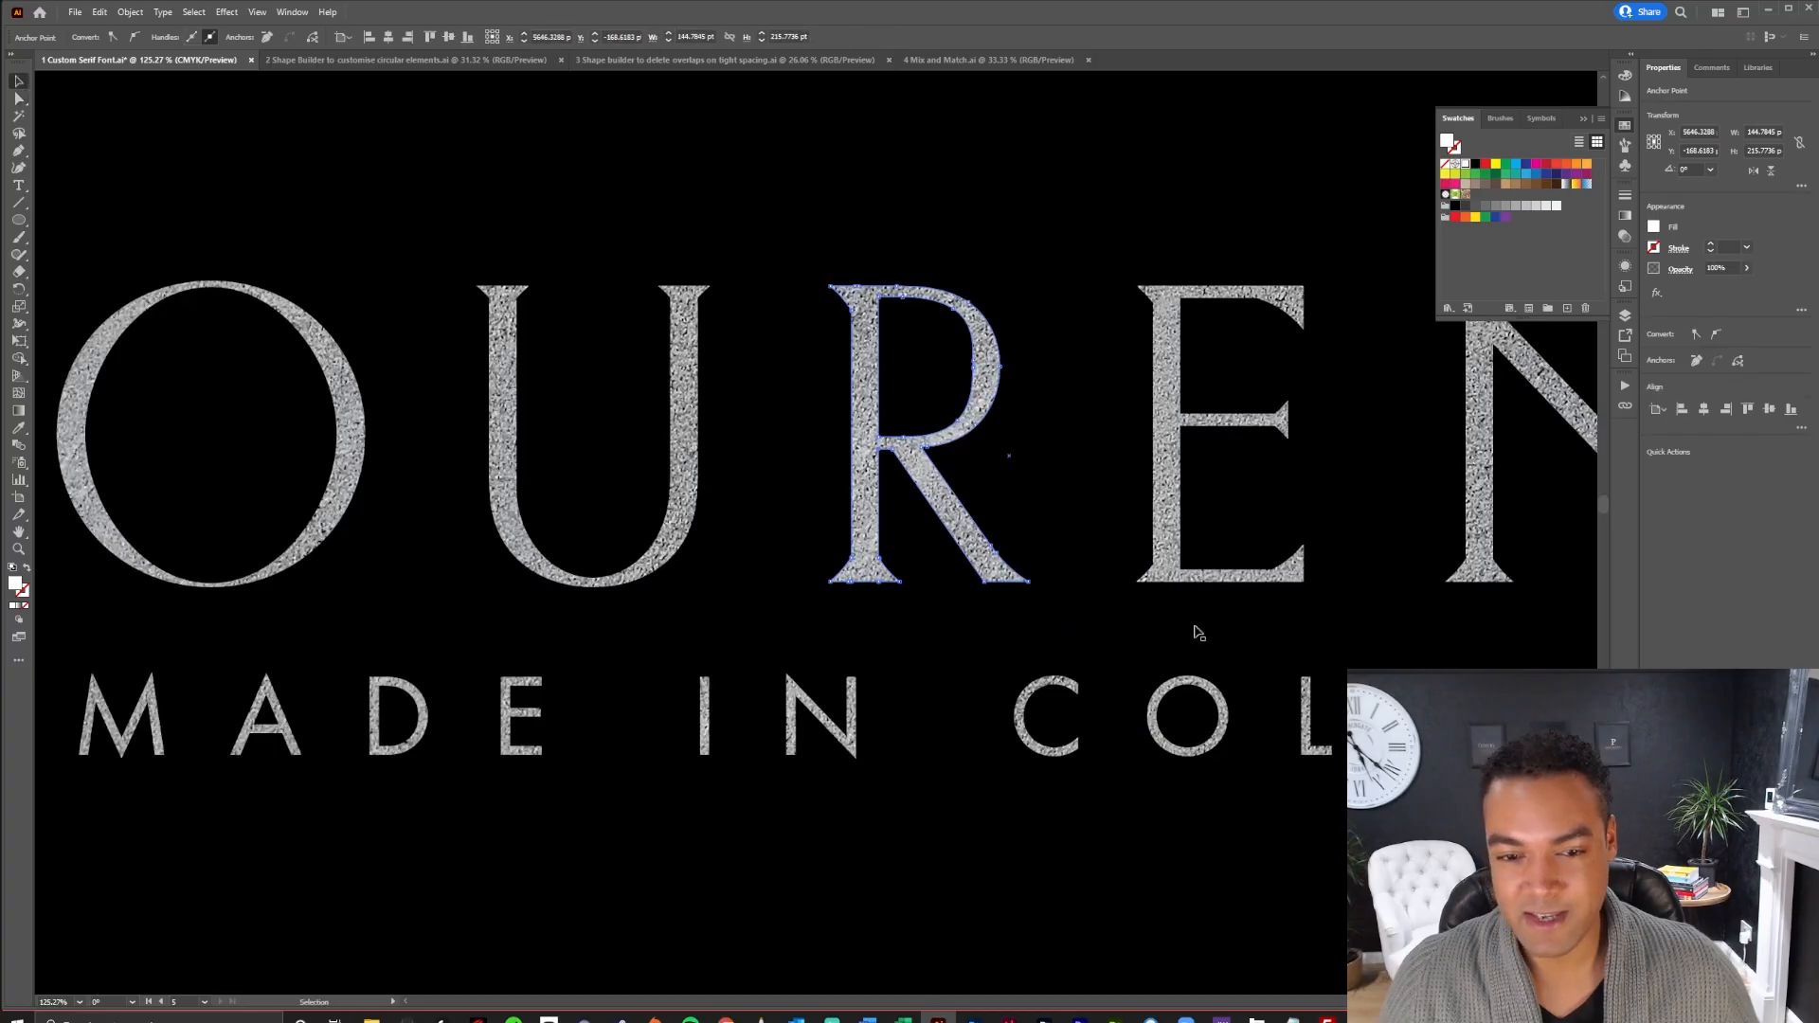
pyautogui.moveTo(1263, 650); pyautogui.dragTo(1117, 645)
pyautogui.moveTo(1409, 755); pyautogui.dragTo(1155, 611)
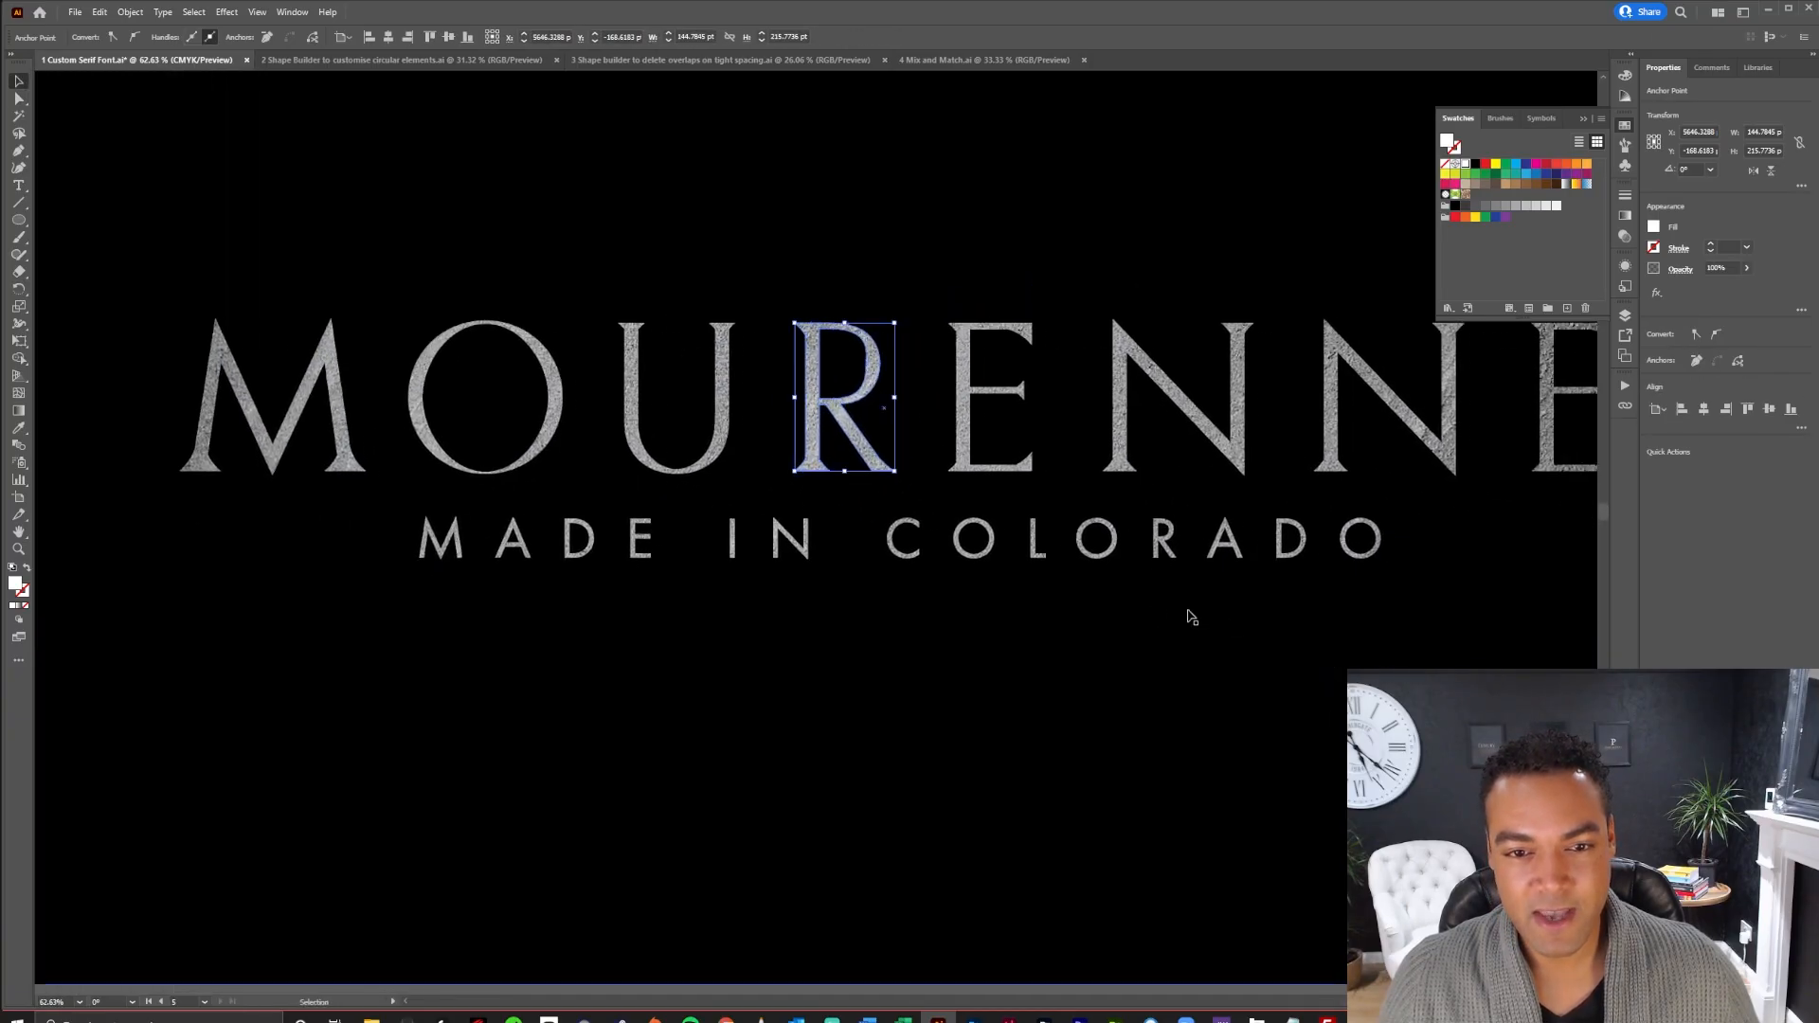
pyautogui.moveTo(1279, 635); pyautogui.dragTo(1167, 646)
pyautogui.hotkey('ctrl', 'shift', 'a')
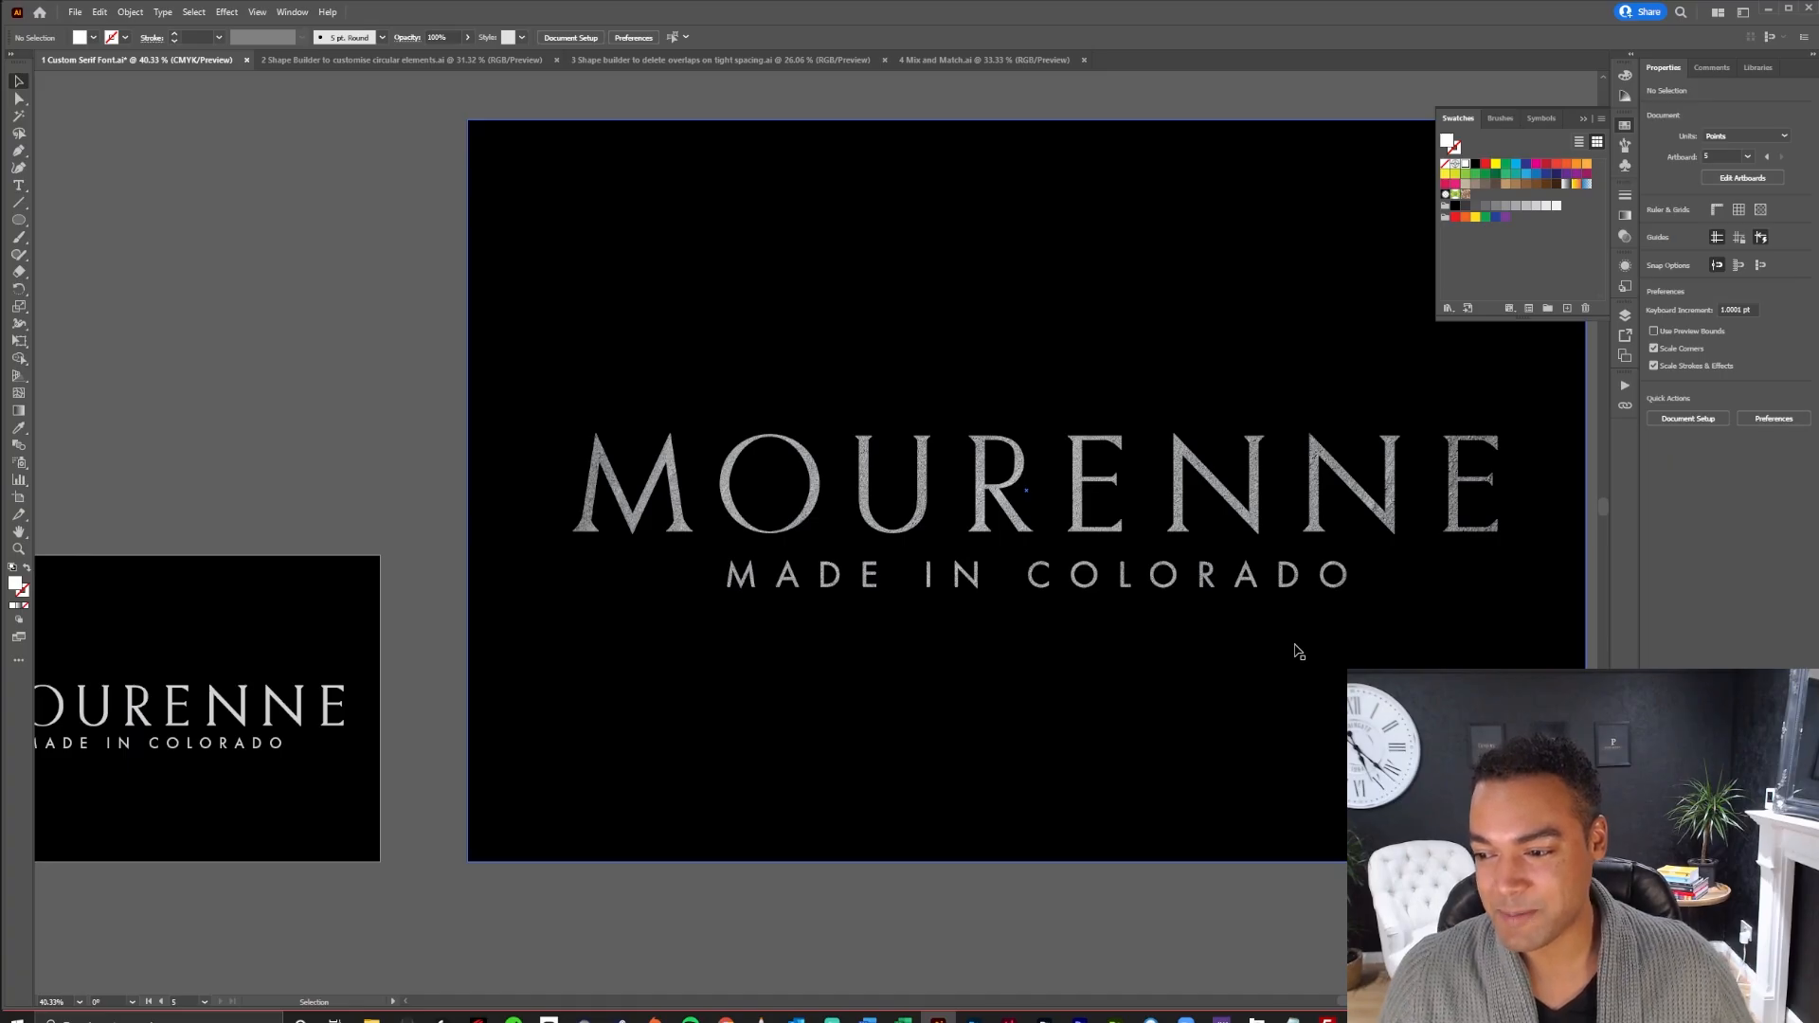
# Switch to the Shape Builder circular elements document and examine the Trajan Pro and previous-version SG monograms
pyautogui.hotkey('ctrl', 'Tab')
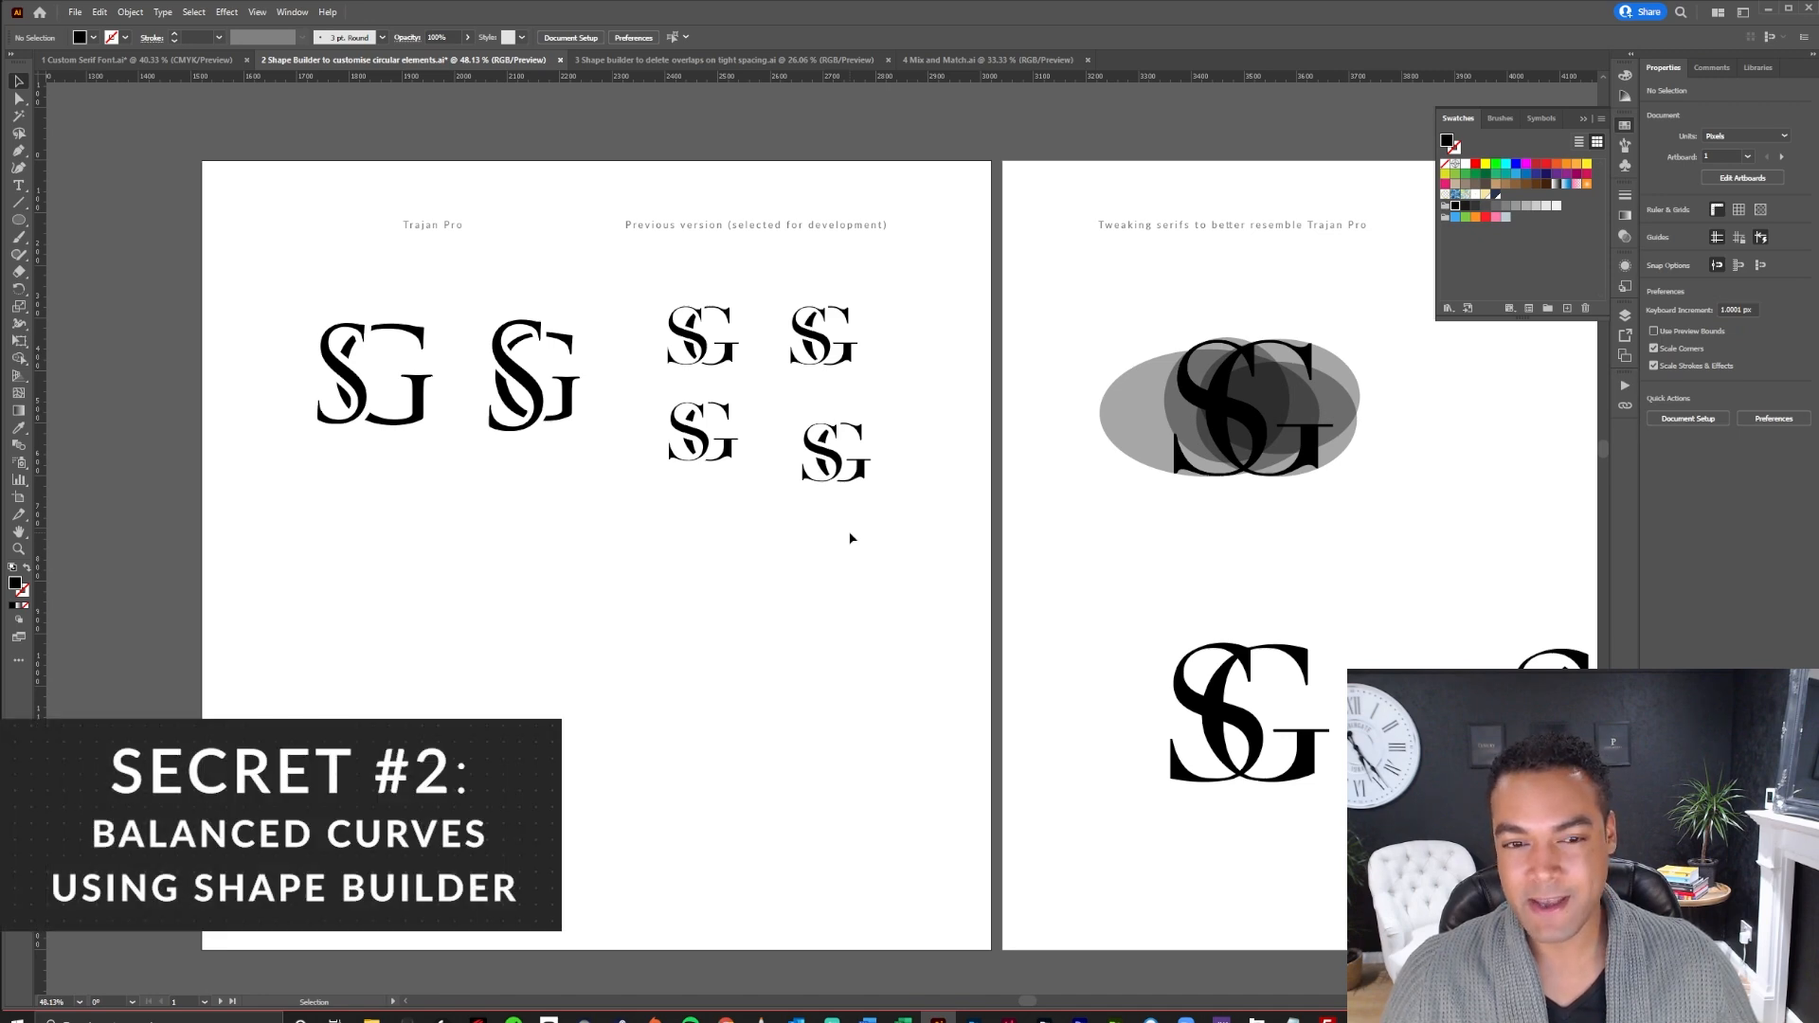
pyautogui.moveTo(505, 433); pyautogui.dragTo(792, 544)
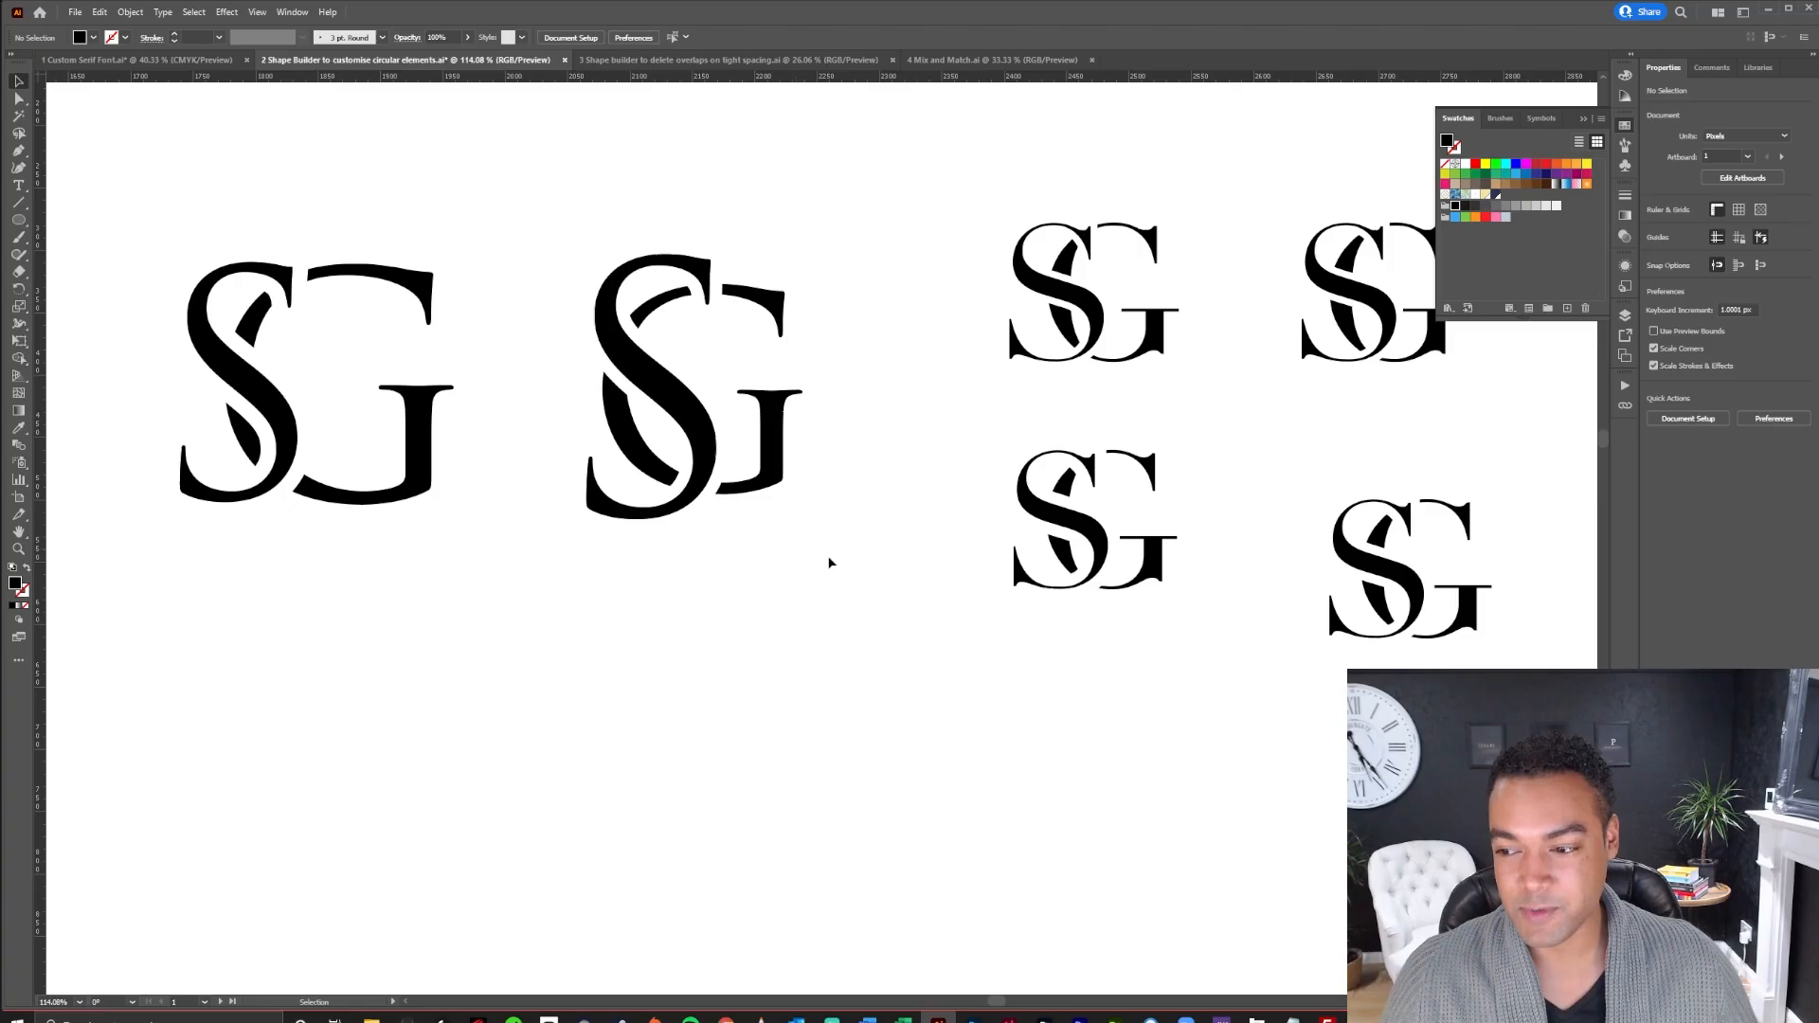
pyautogui.moveTo(833, 540); pyautogui.dragTo(926, 686)
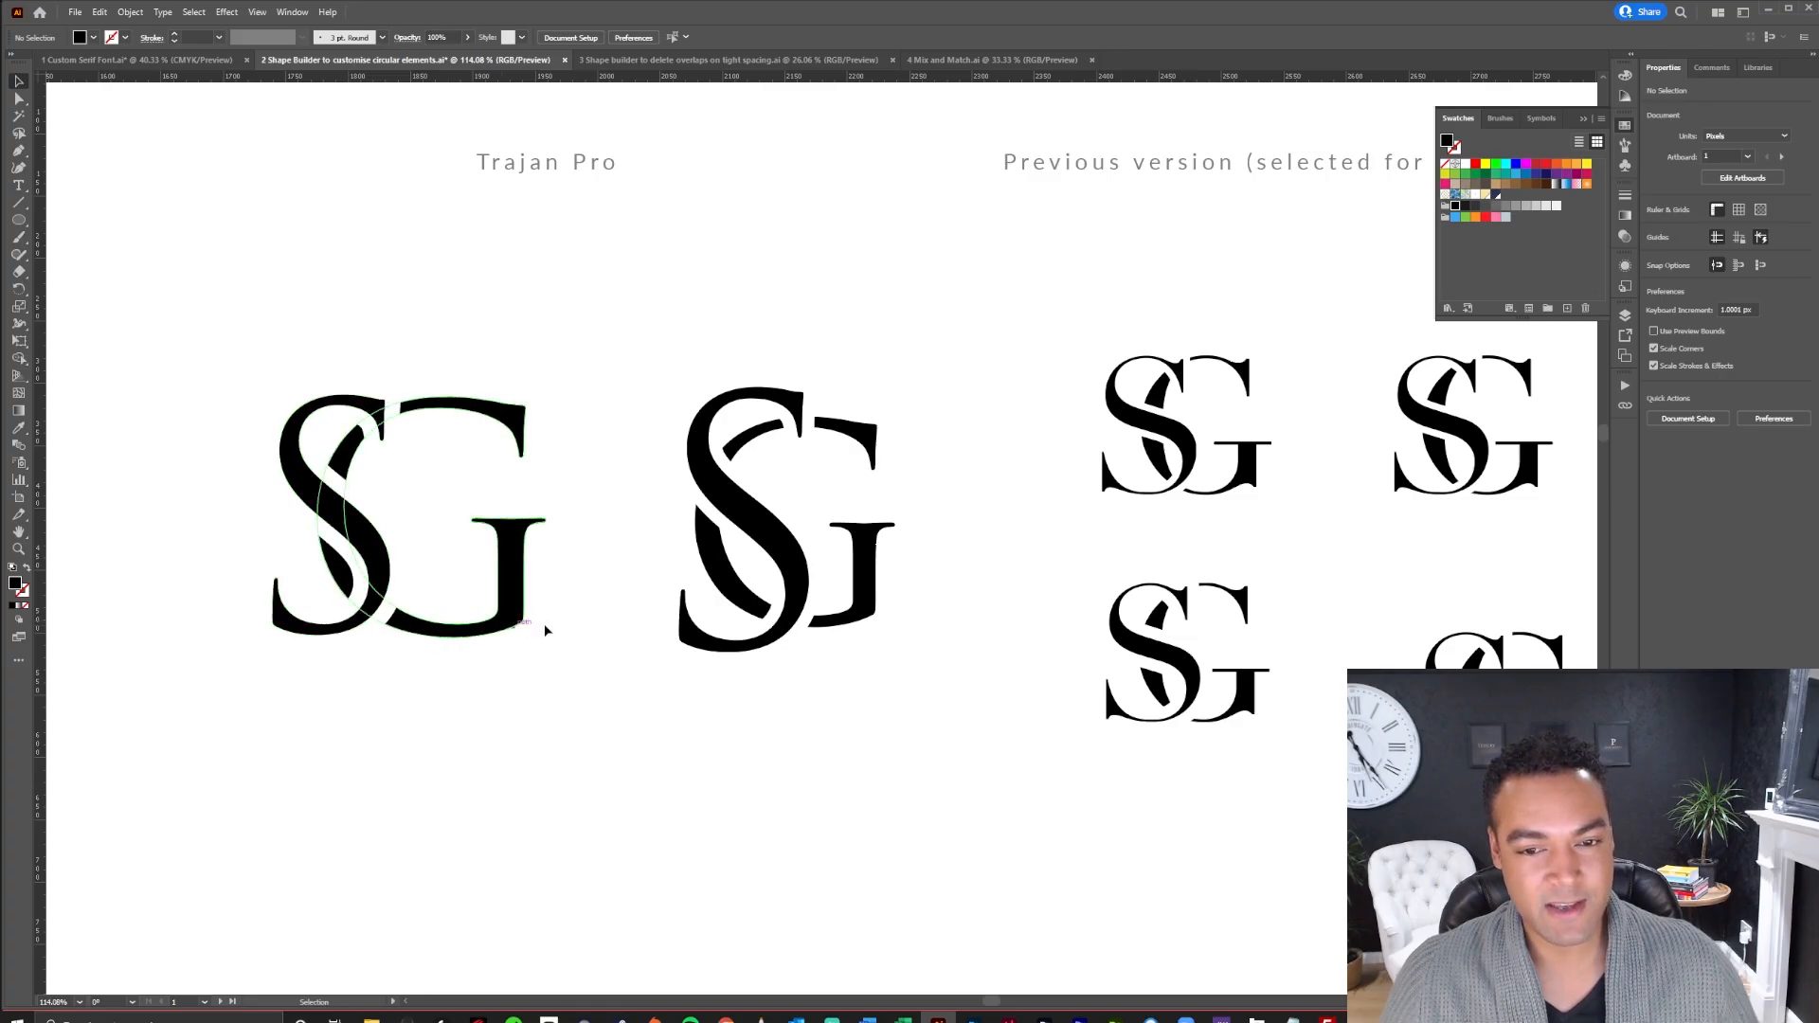
pyautogui.scroll(6, 1295, 496)
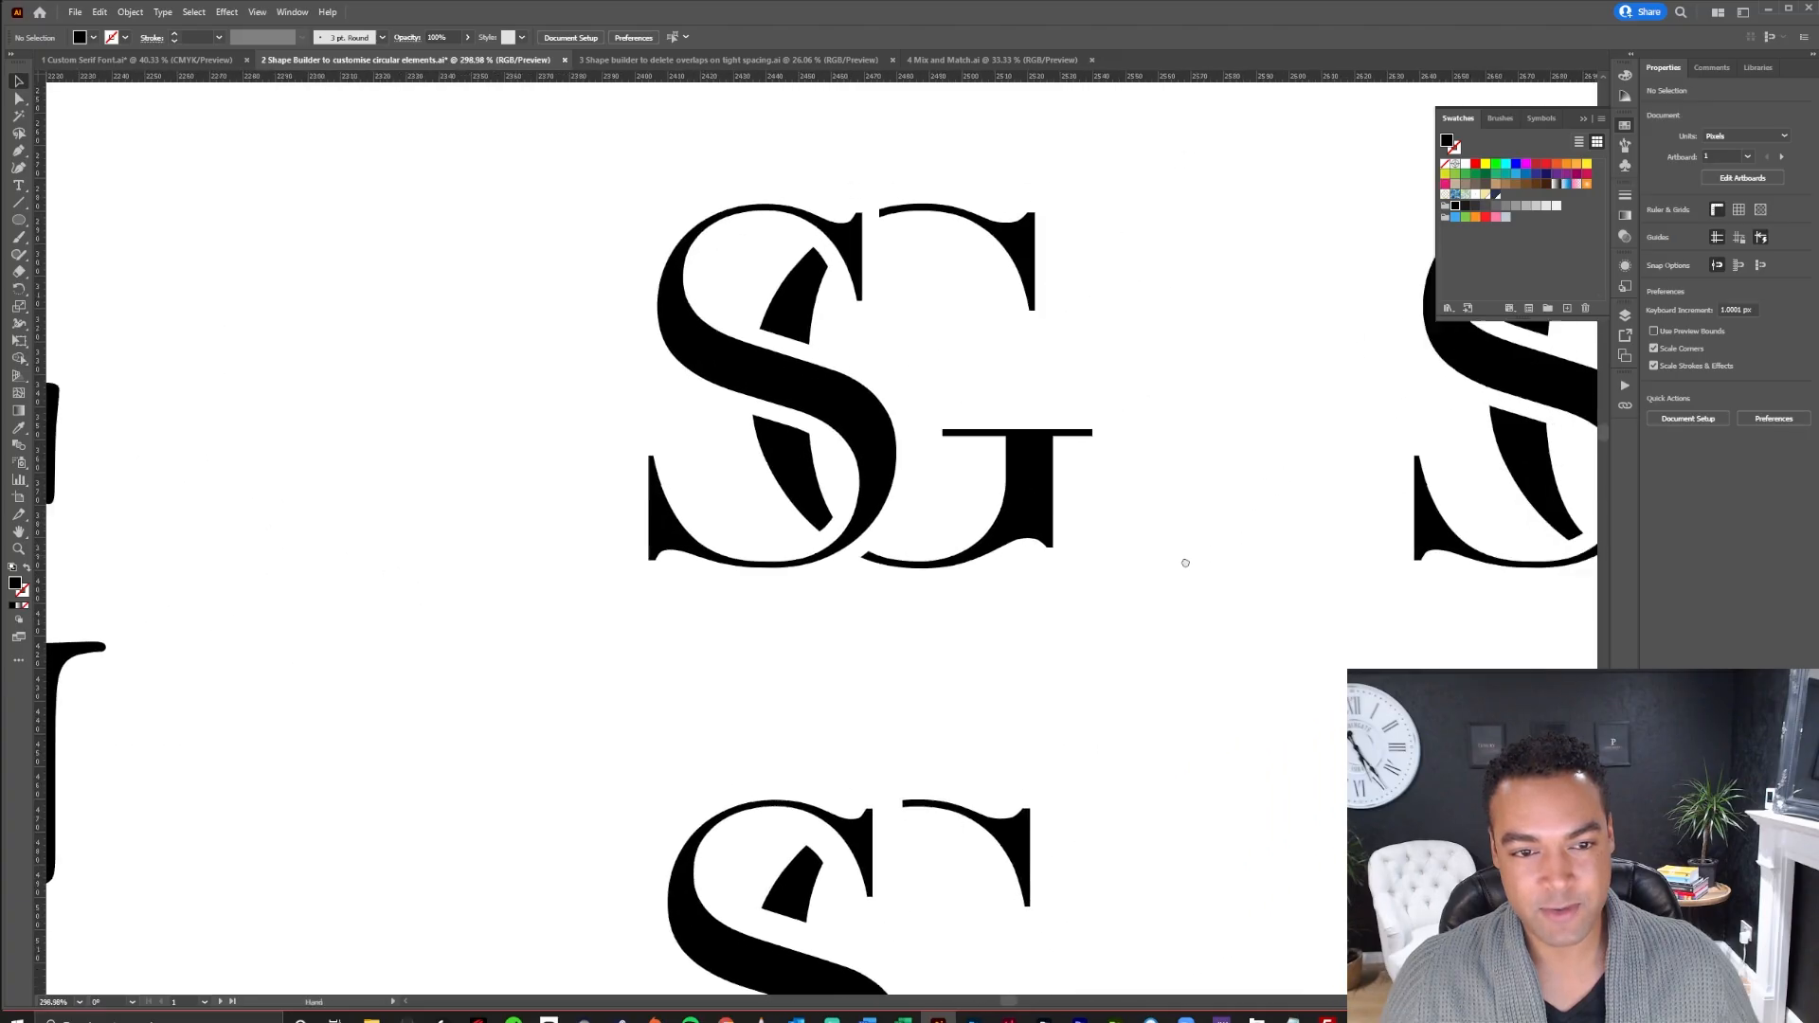
pyautogui.moveTo(1185, 562); pyautogui.dragTo(1162, 574)
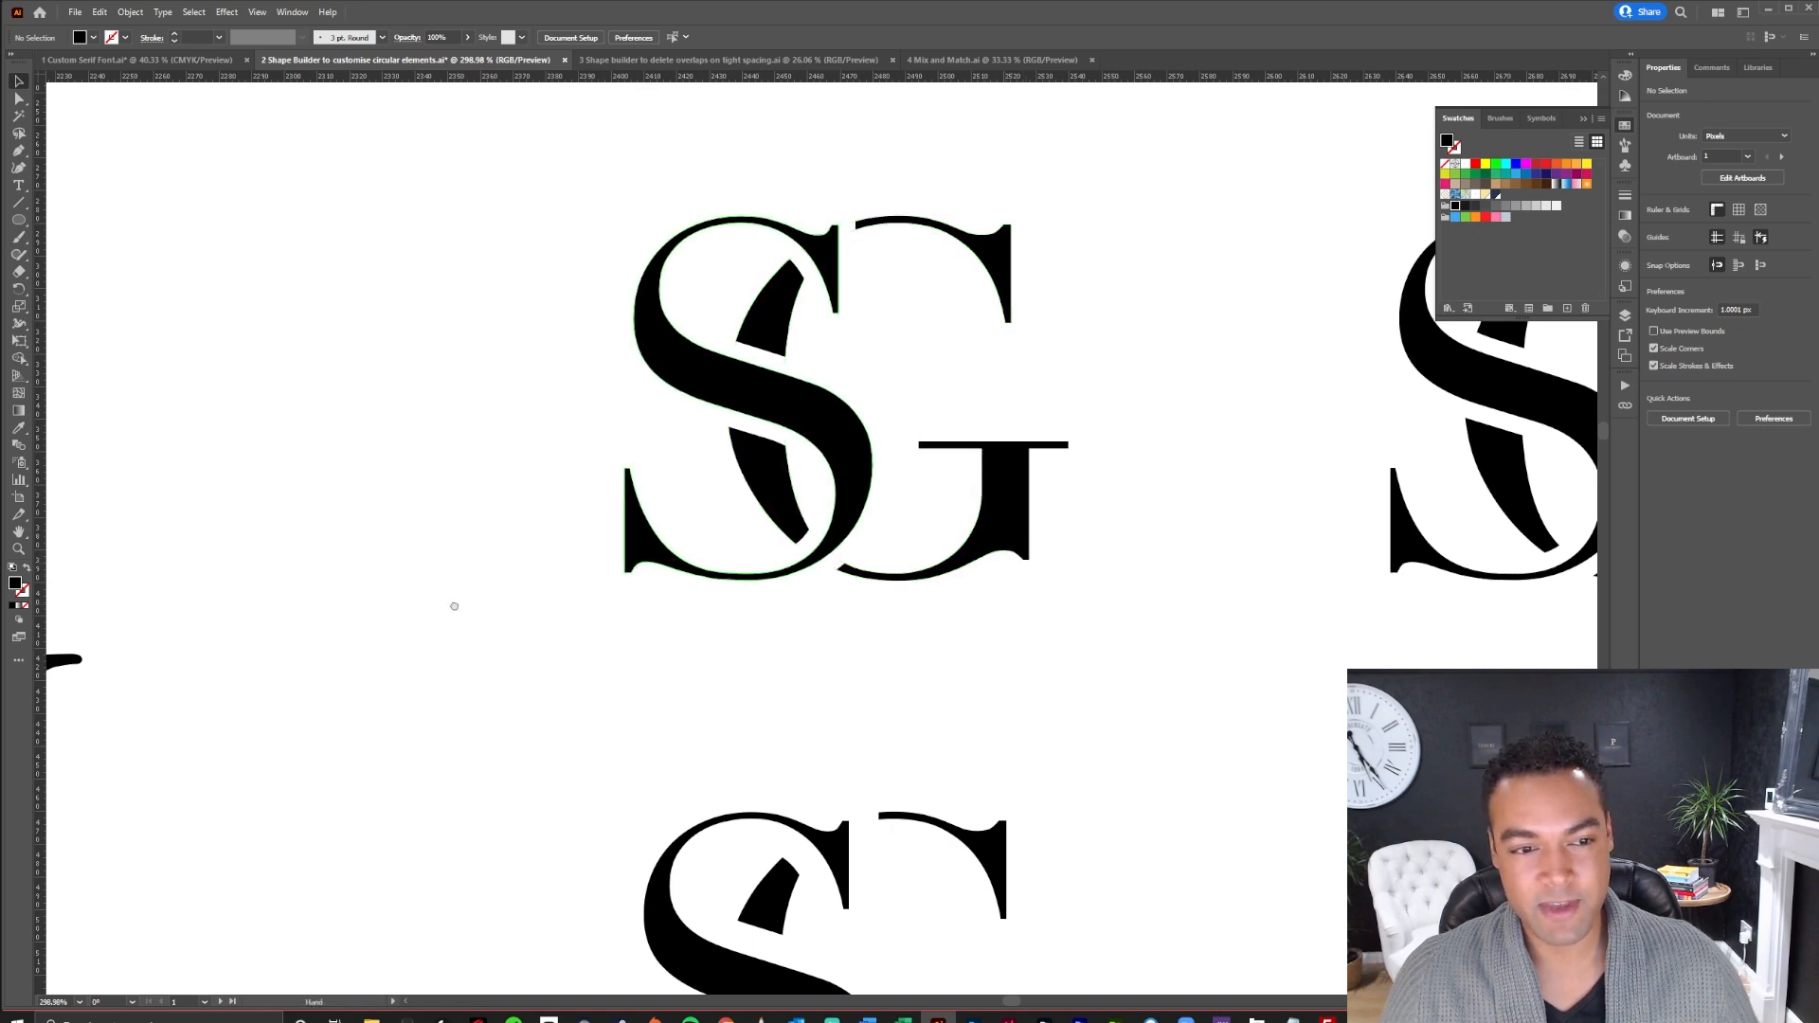
# Compare the two Trajan Pro SG monograms side by side, looking at how the S crosses the G
pyautogui.hscroll(-10, 454, 607)
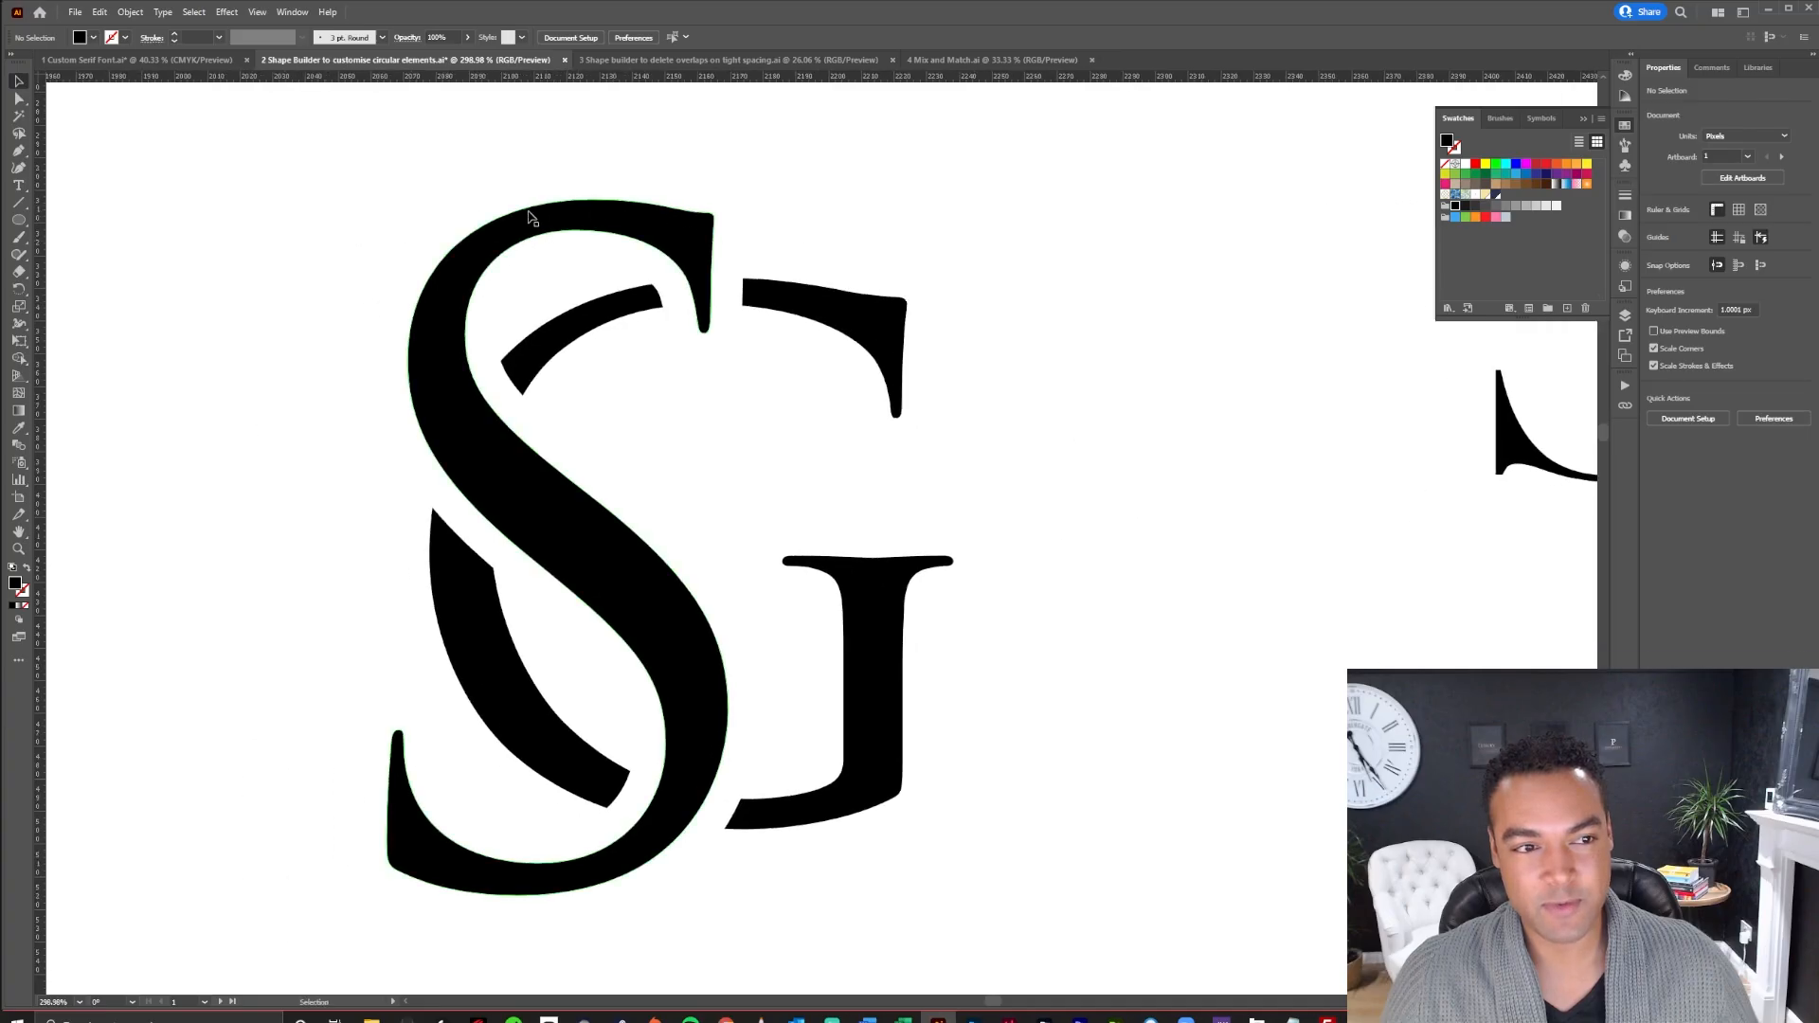
pyautogui.press('z')
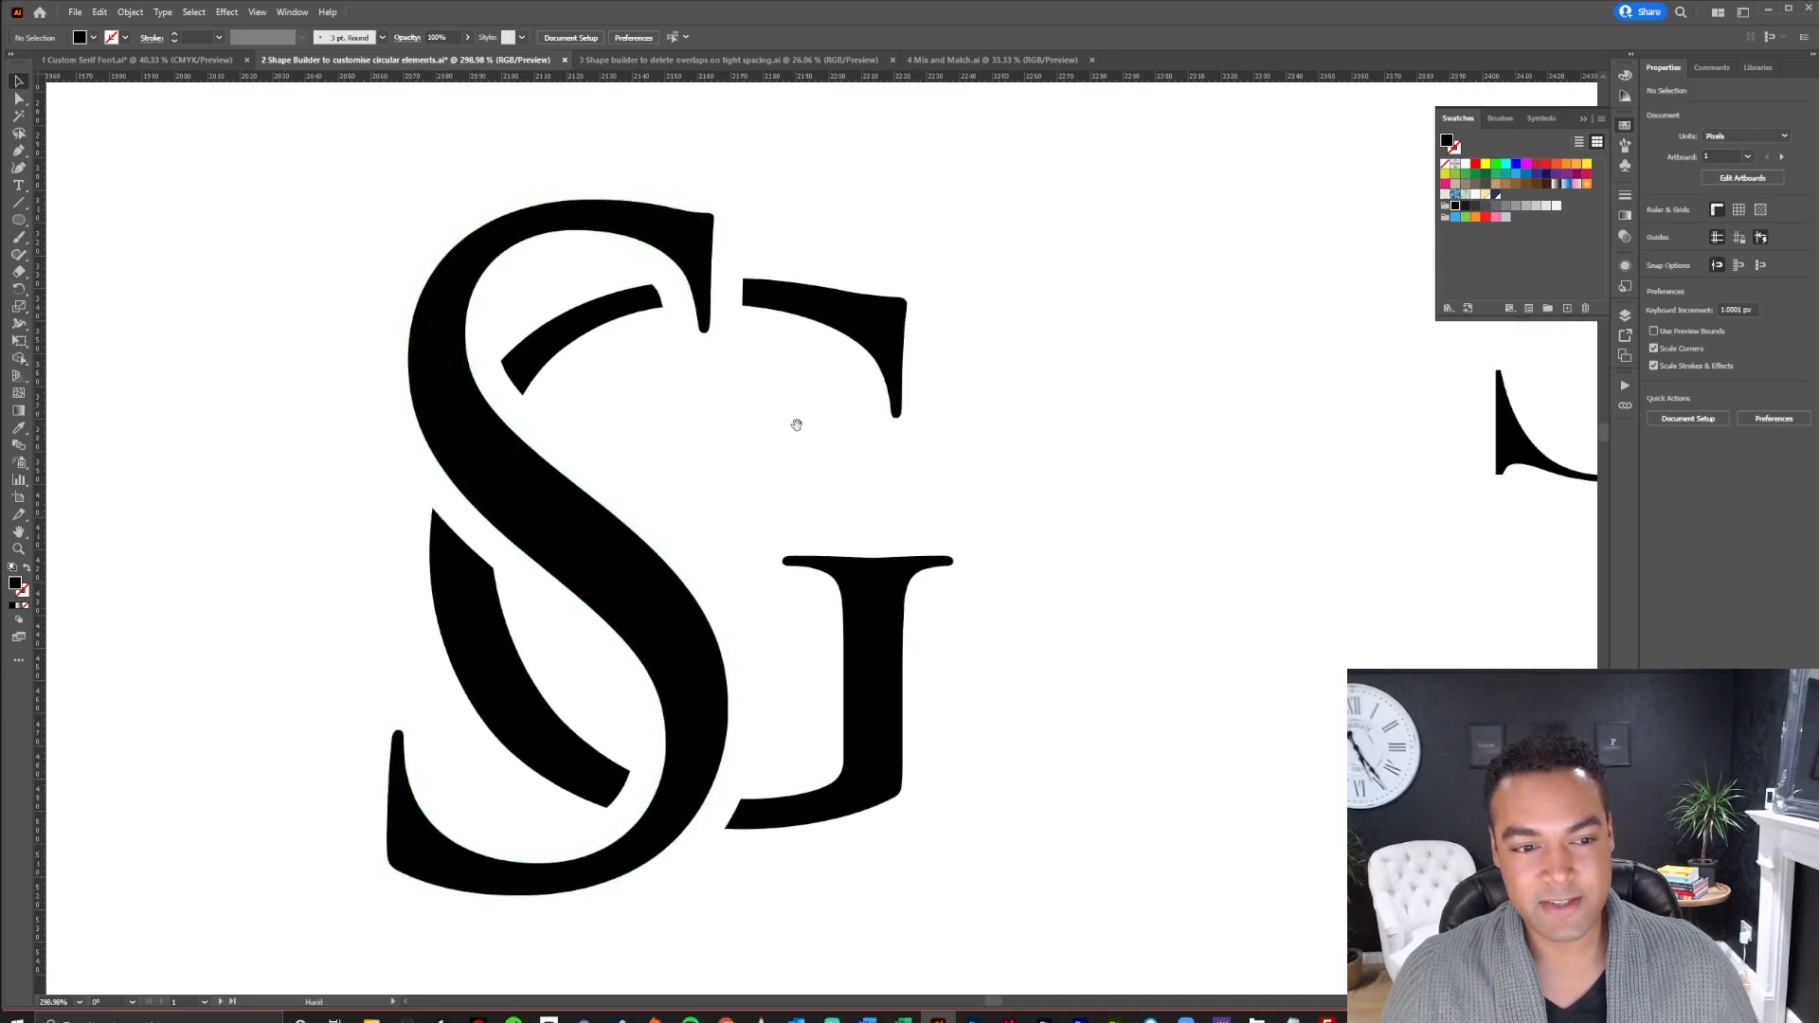
pyautogui.keyDown('alt'); pyautogui.click(797, 428); pyautogui.keyUp('alt')
pyautogui.moveTo(913, 455); pyautogui.dragTo(1026, 455)
pyautogui.moveTo(907, 409); pyautogui.dragTo(754, 415)
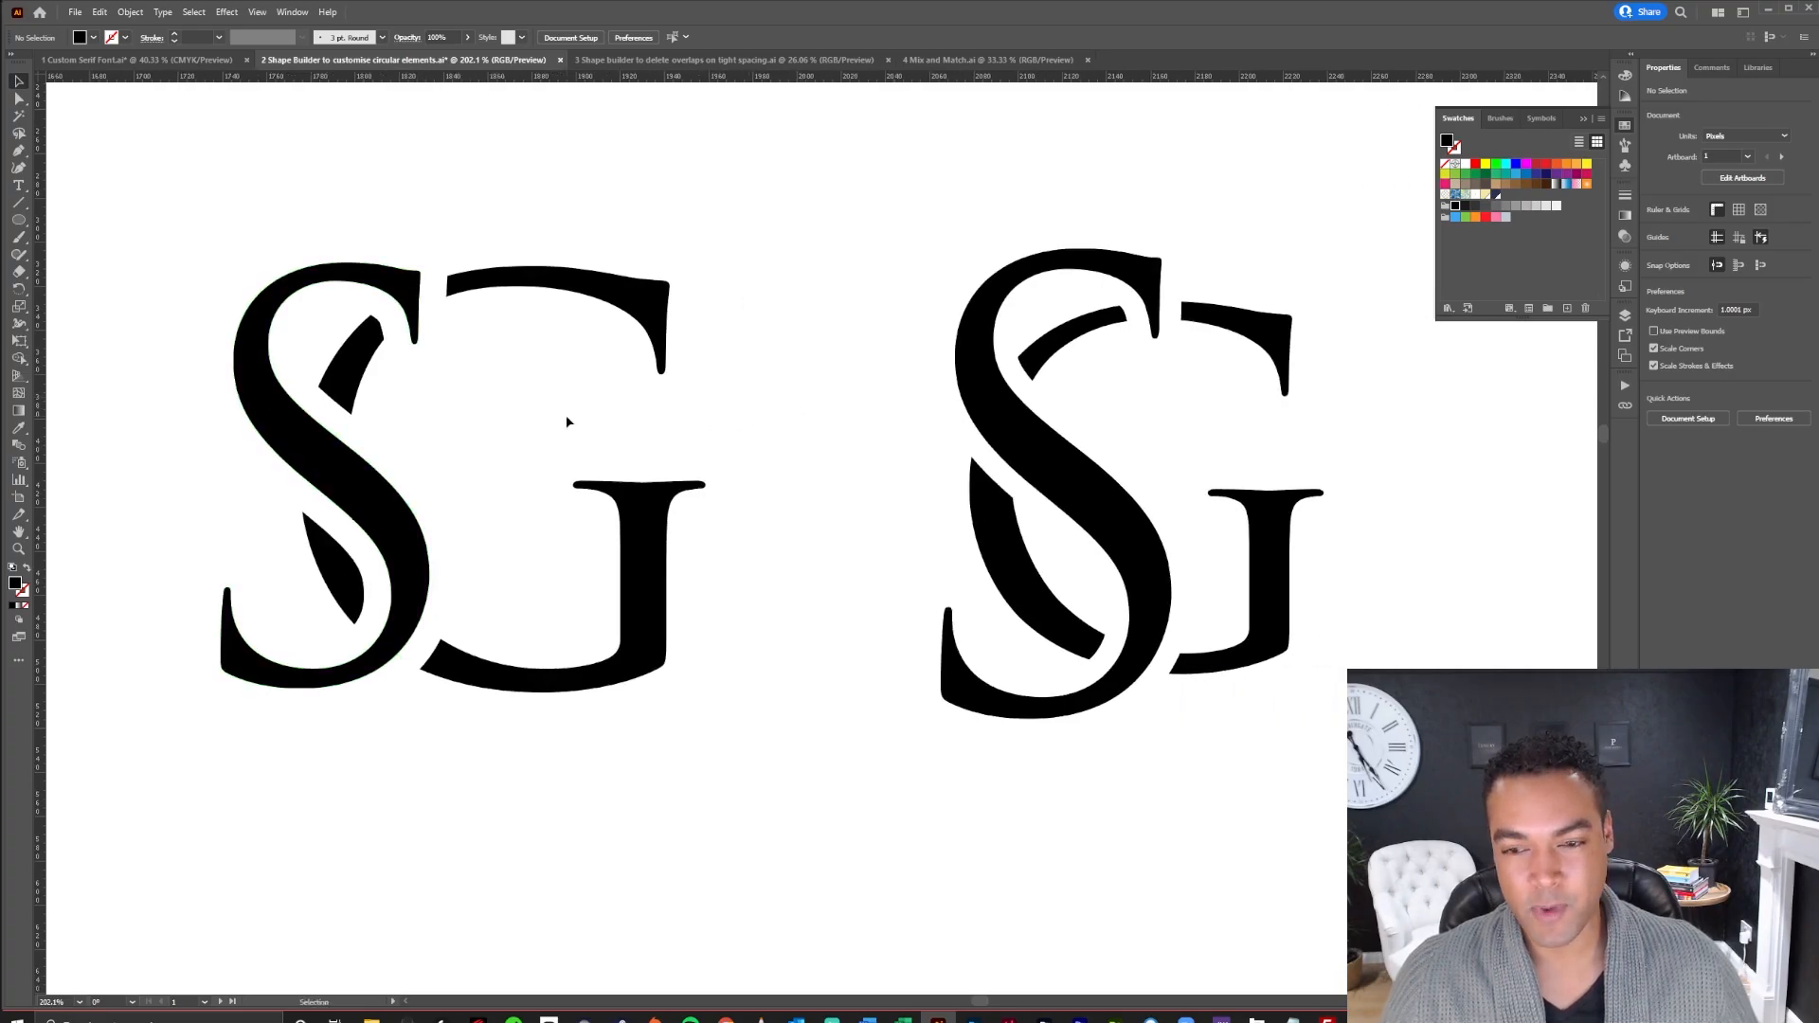
# Compare the four SG monograms of the previous version selected for development with the Trajan Pro pair
pyautogui.scroll(-2, 900, 422)
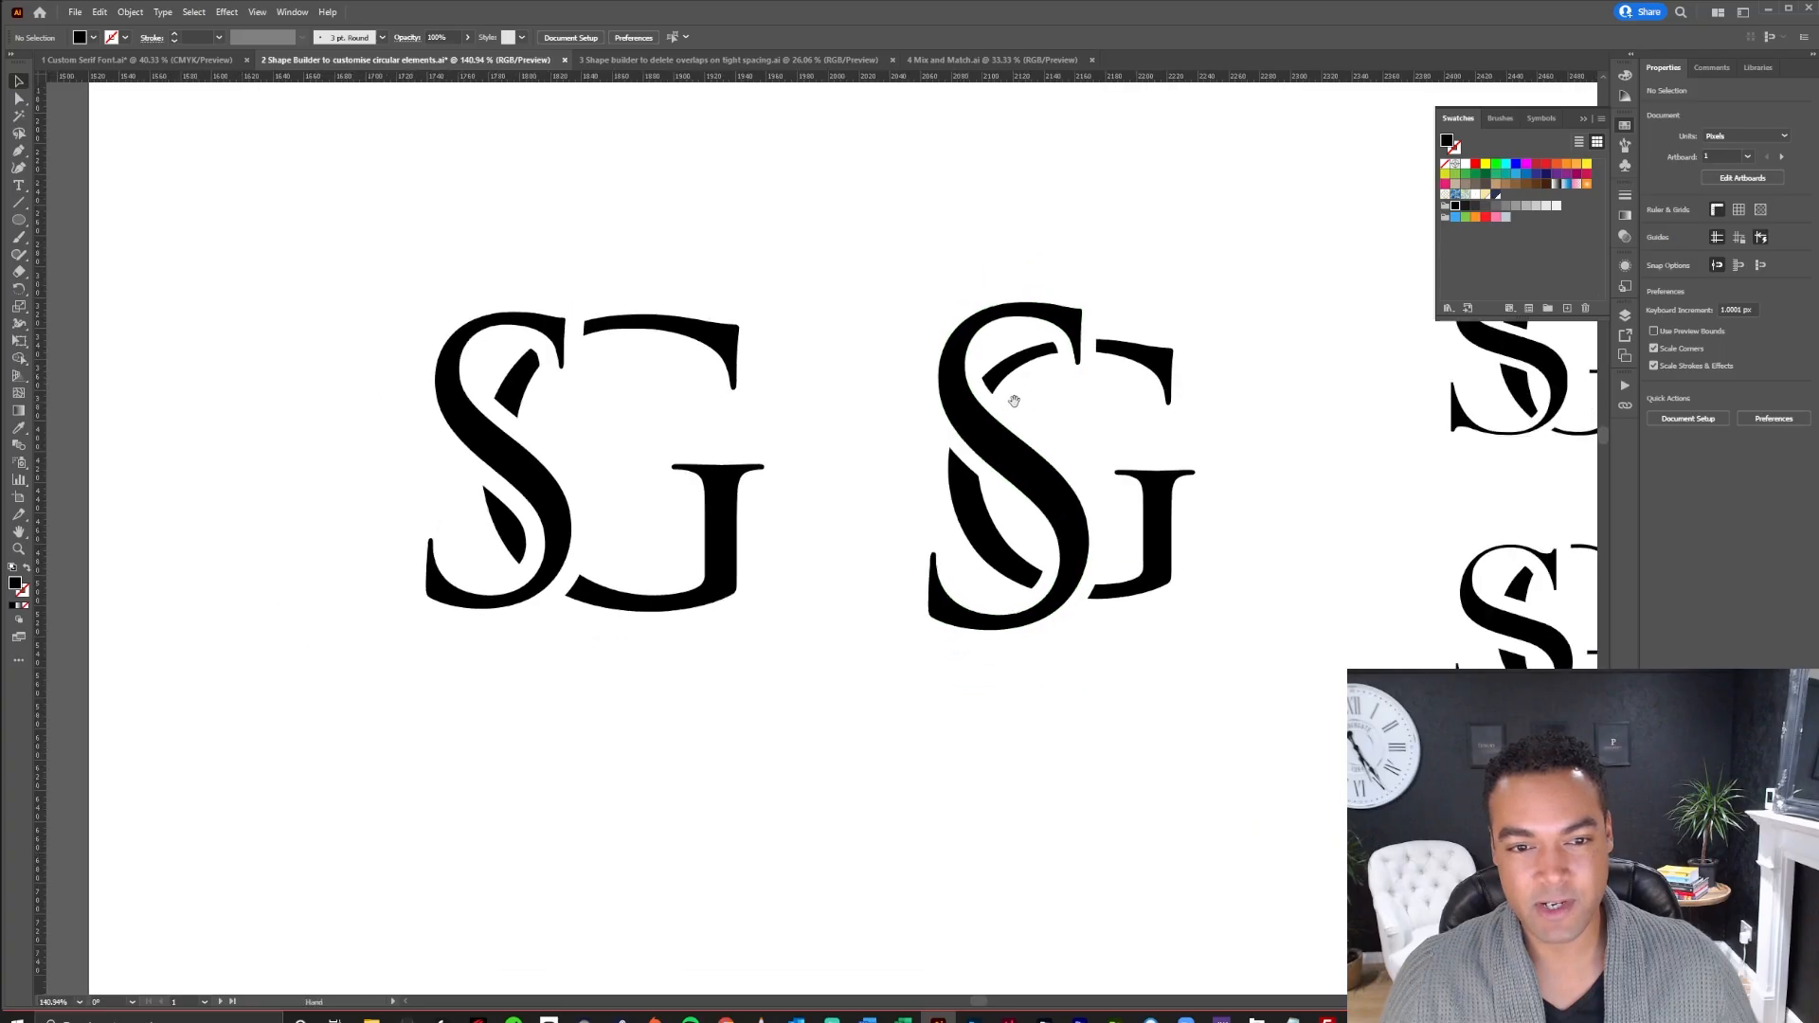
pyautogui.moveTo(1258, 421); pyautogui.dragTo(421, 436)
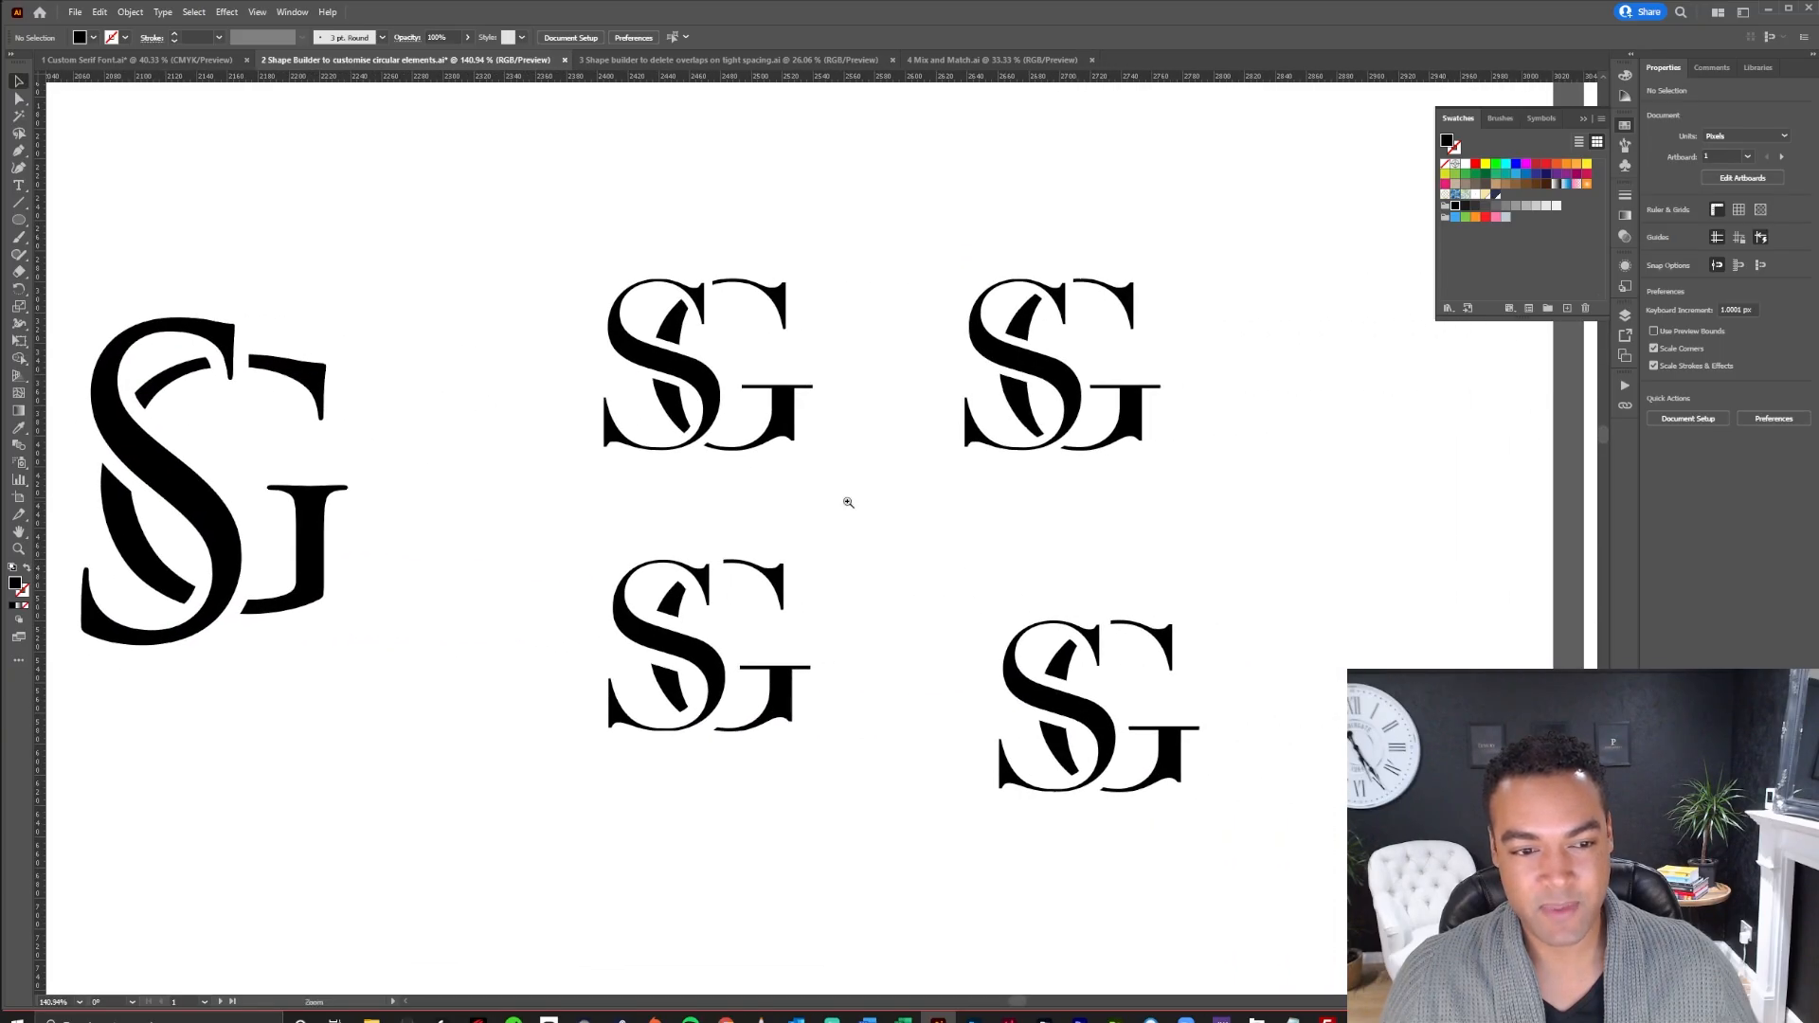
pyautogui.scroll(2, 848, 502)
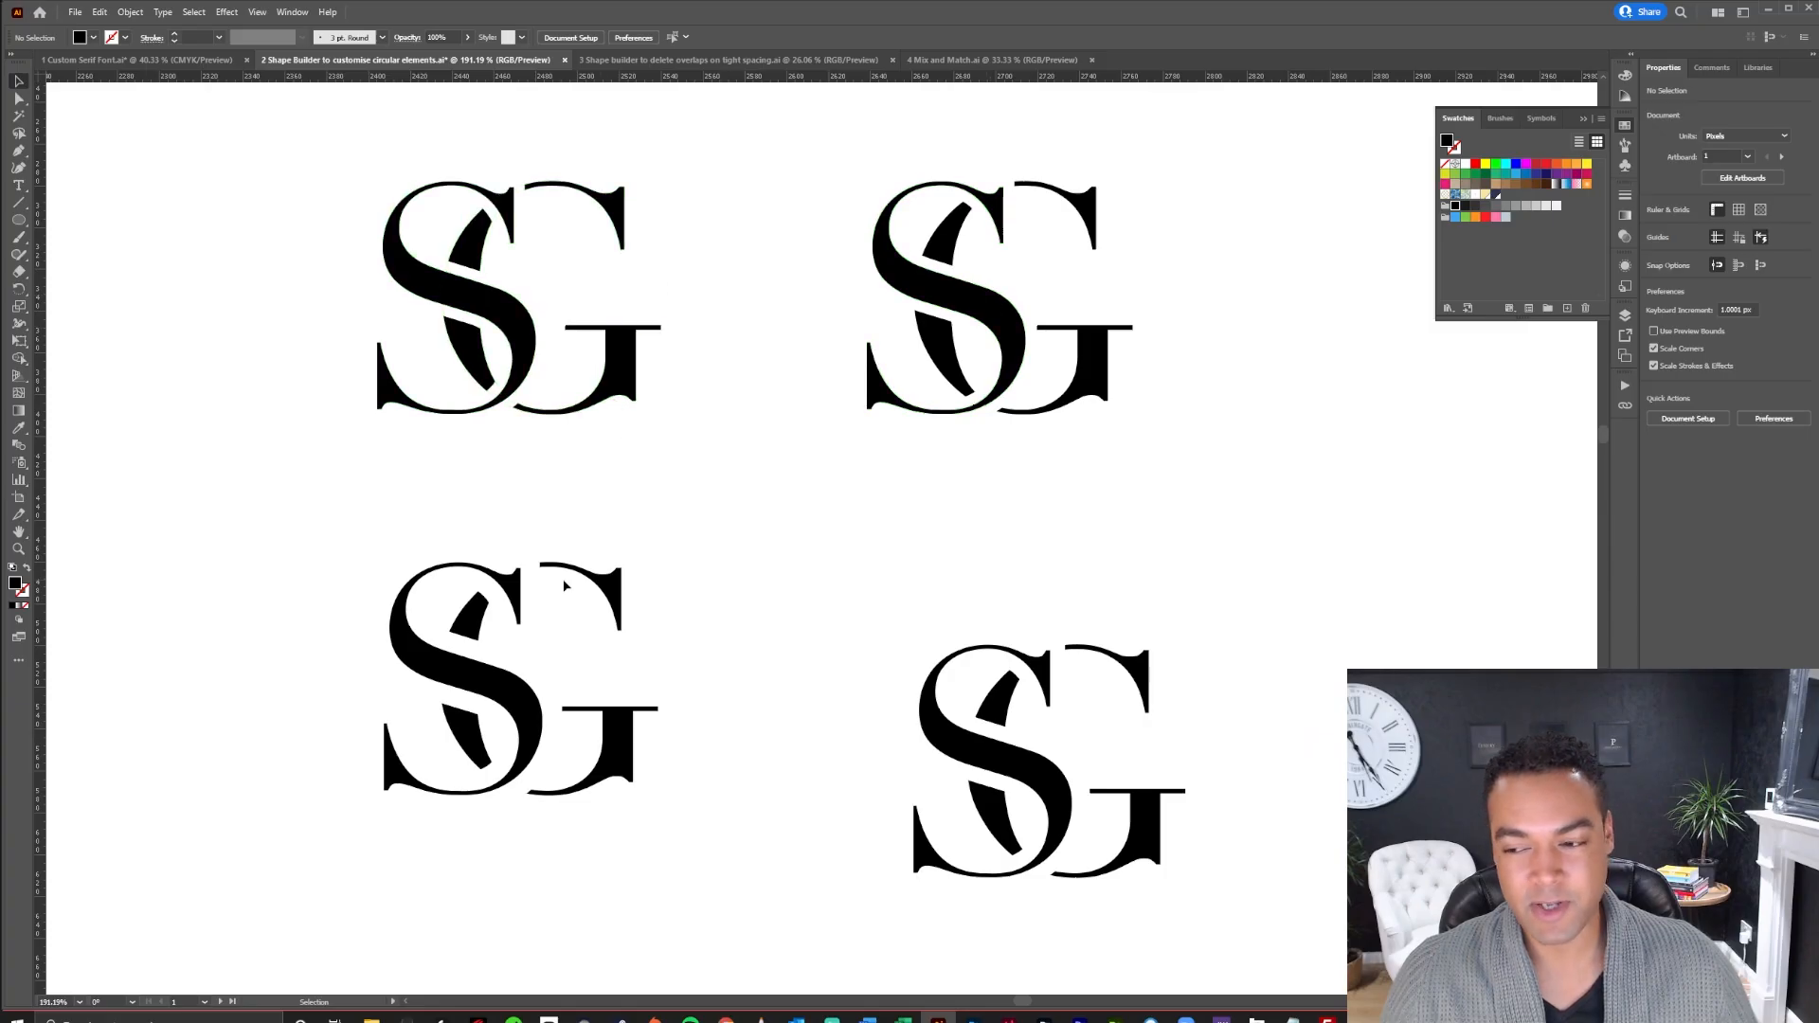
pyautogui.scroll(-5, 1072, 520)
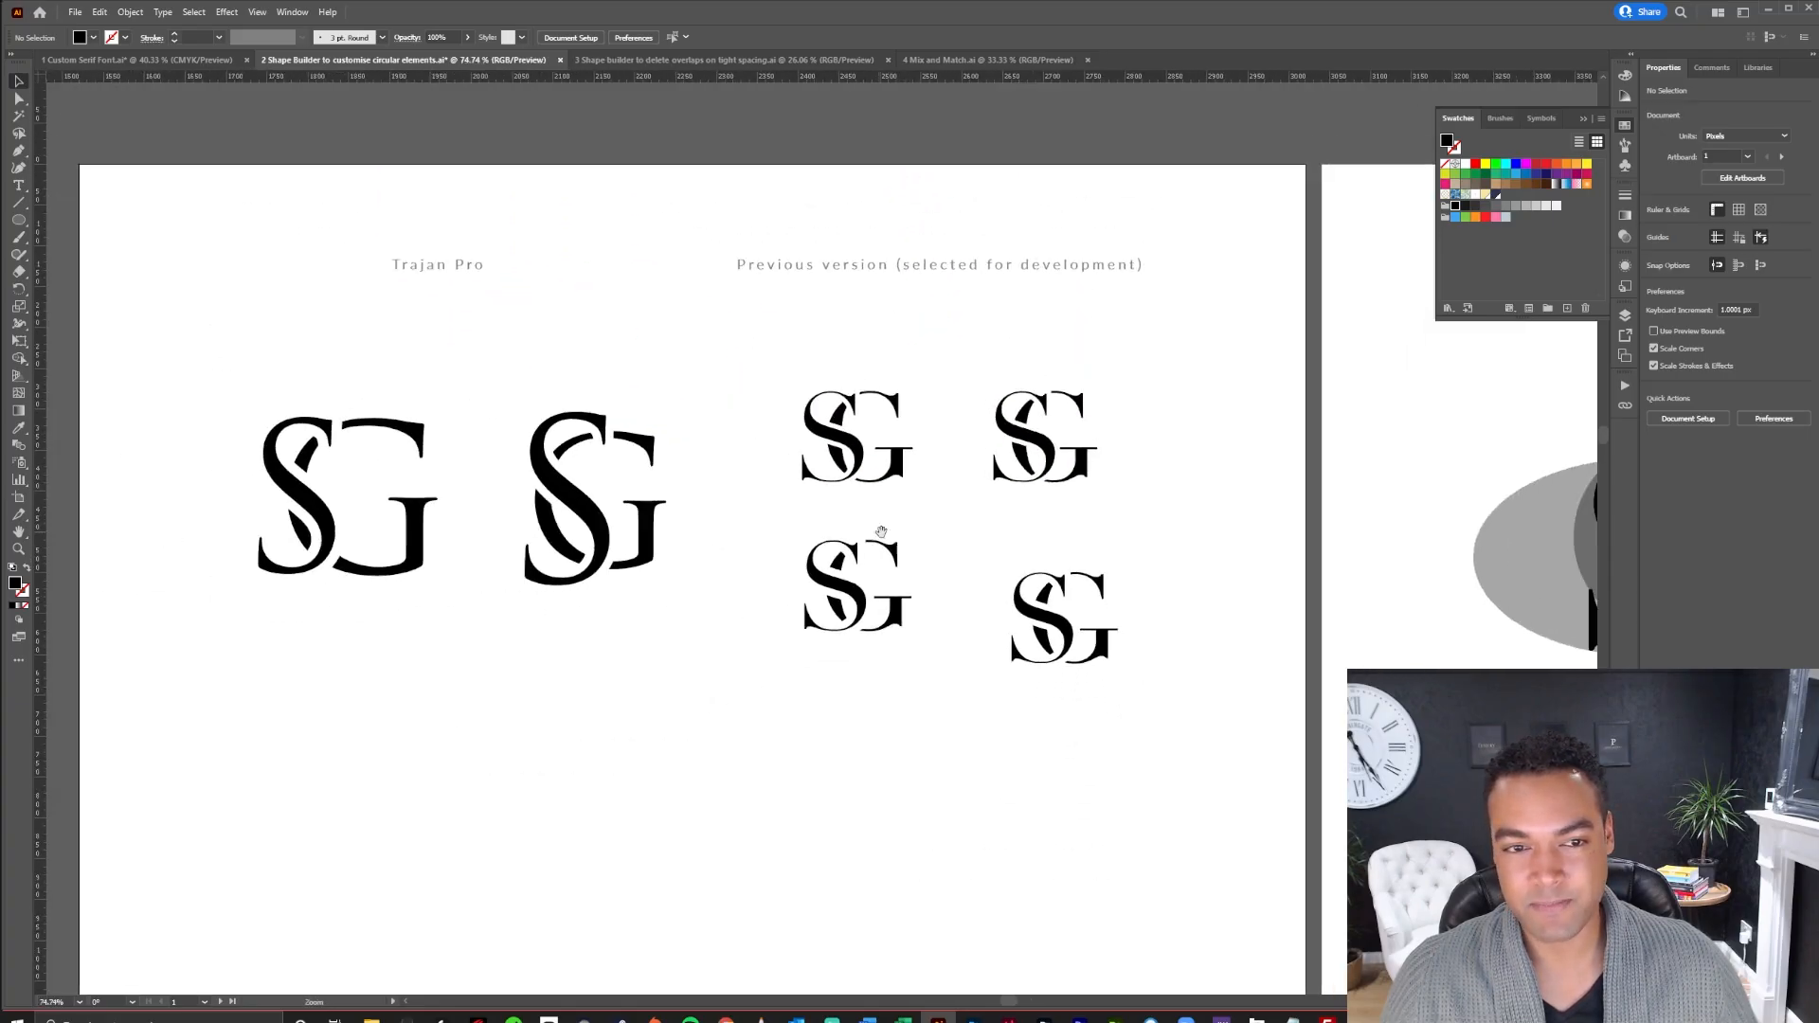
# Examine the overlapping SG monogram below the ellipse construction on the serif-tweaking artboard
pyautogui.moveTo(1273, 511); pyautogui.dragTo(787, 479)
pyautogui.moveTo(1341, 674); pyautogui.dragTo(886, 266)
pyautogui.scroll(3, 962, 500)
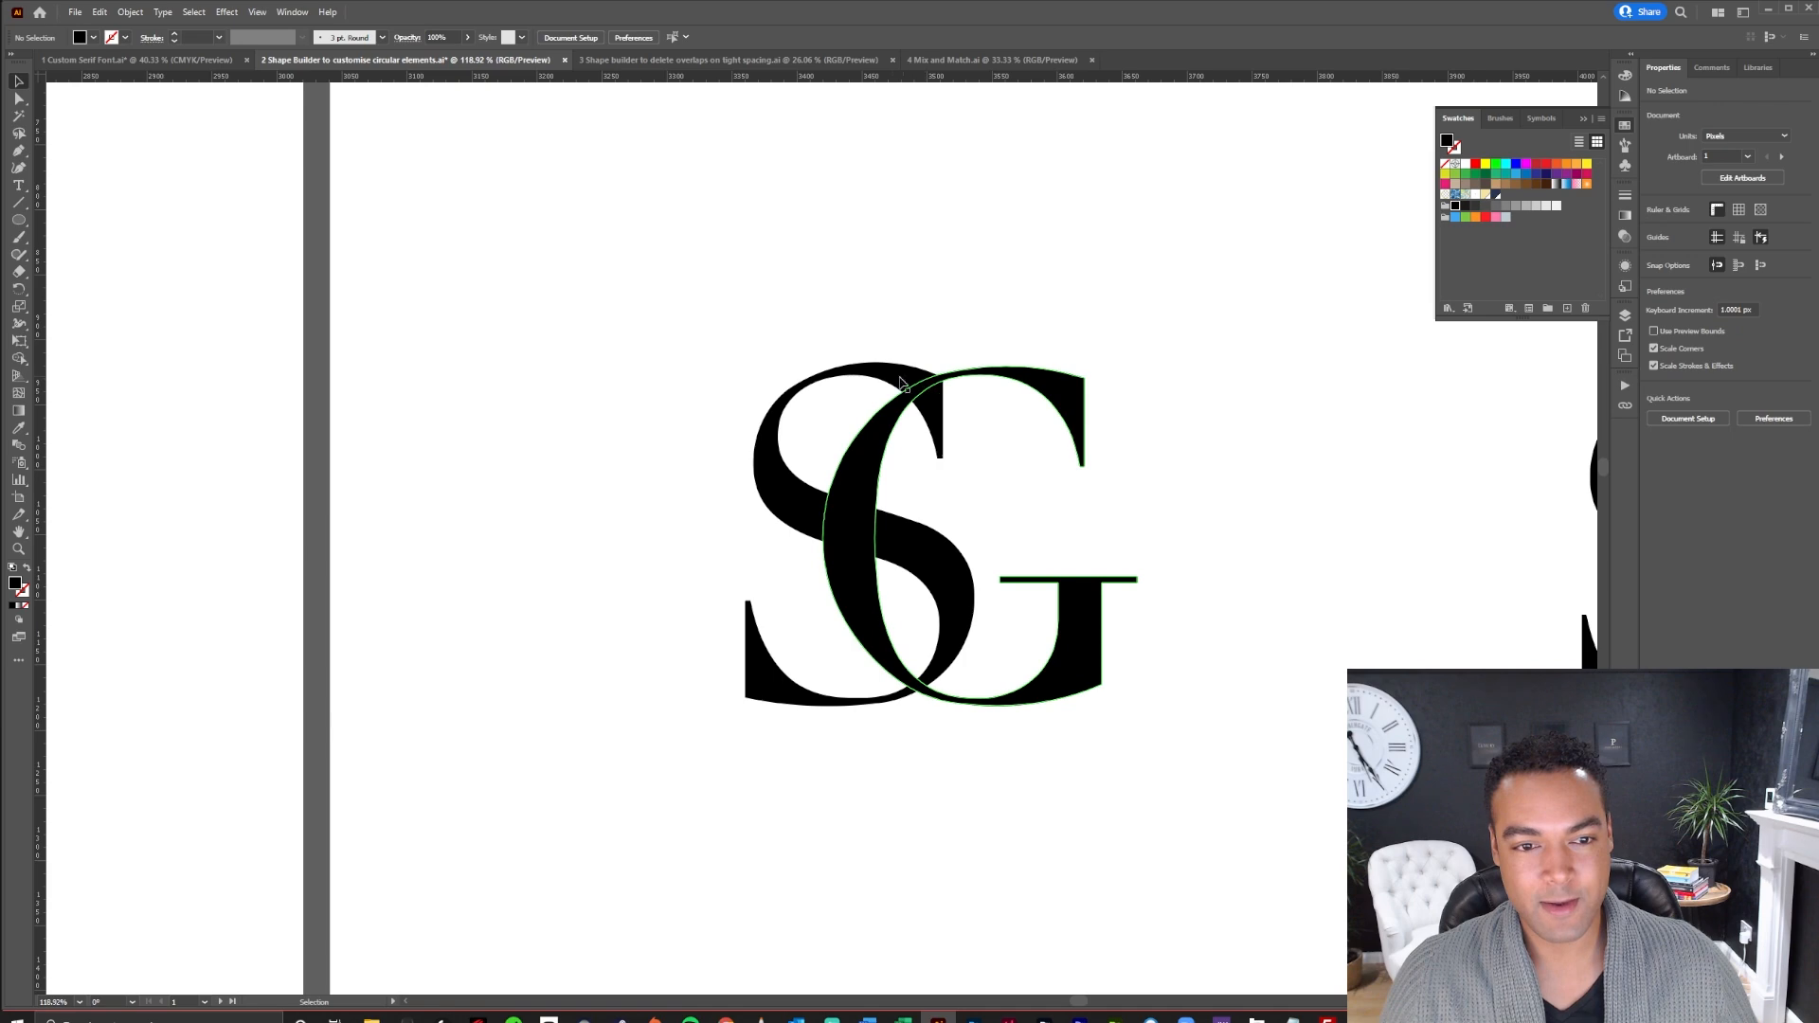
pyautogui.scroll(-3, 879, 353)
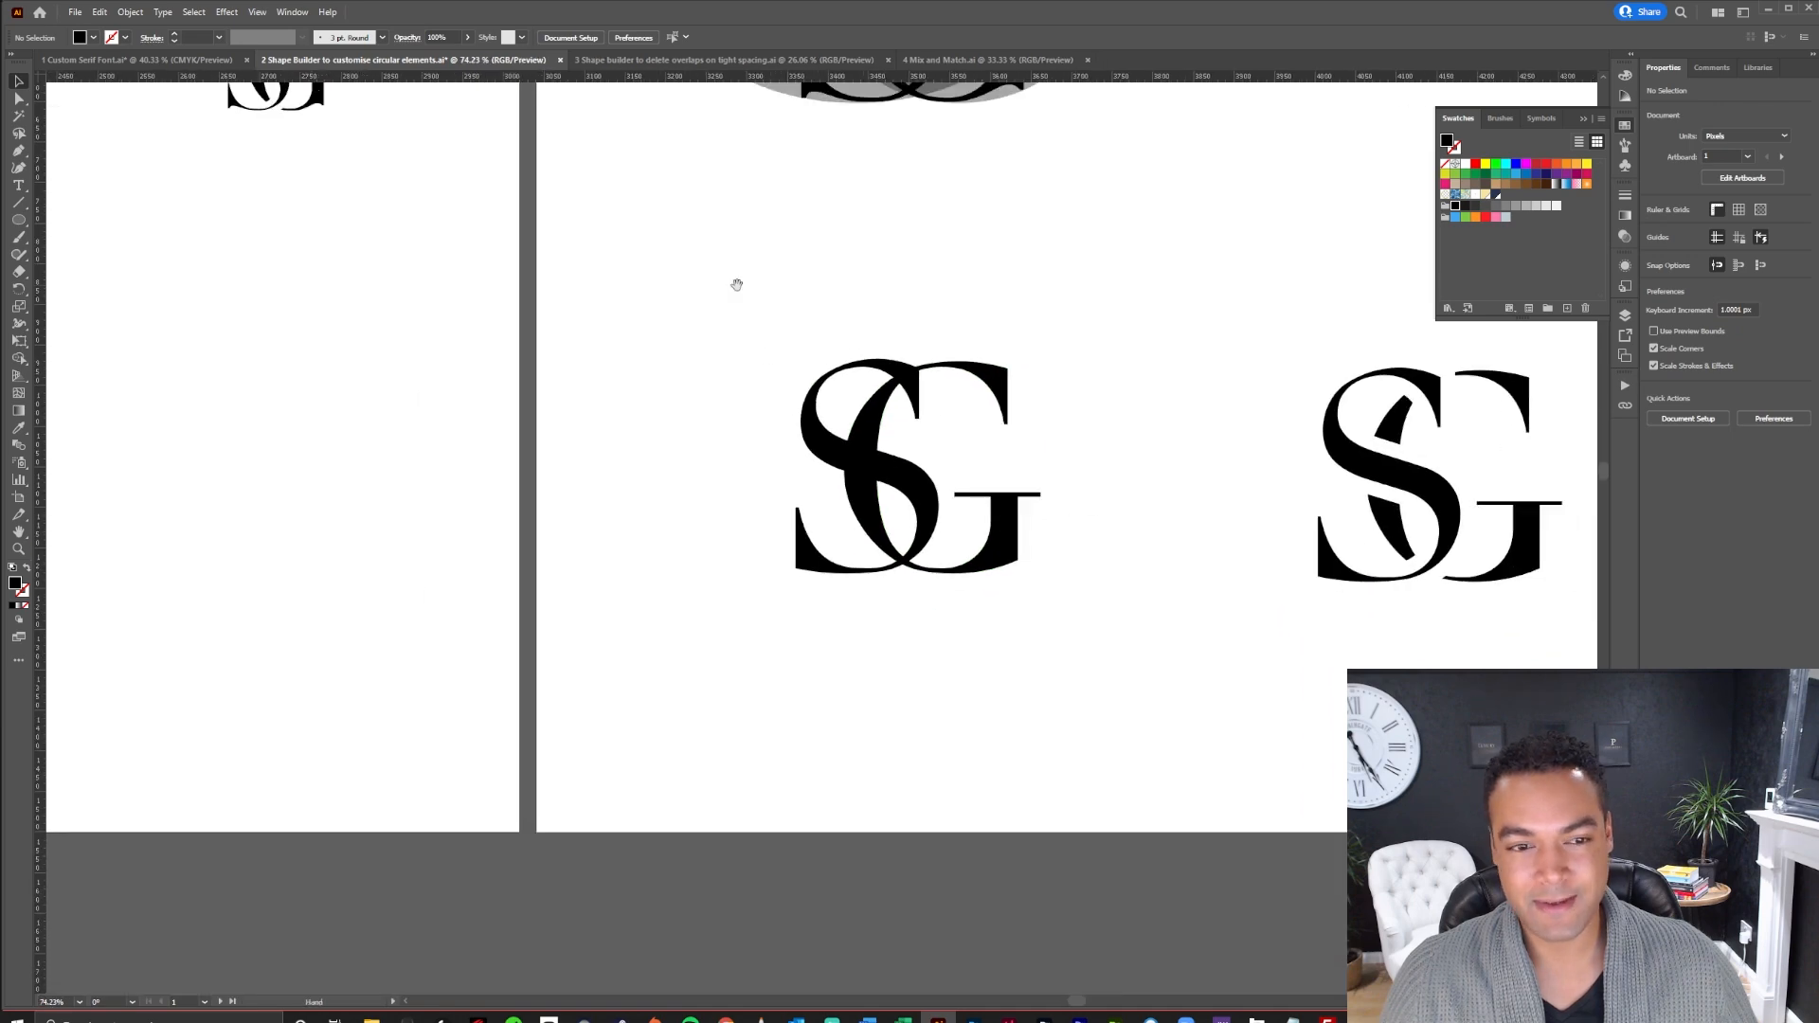
# Examine the serif-tweaked SG monogram with the separated G and compare it with the neighbouring SG variants
pyautogui.moveTo(644, 187); pyautogui.dragTo(908, 508)
pyautogui.scroll(8, 555, 350)
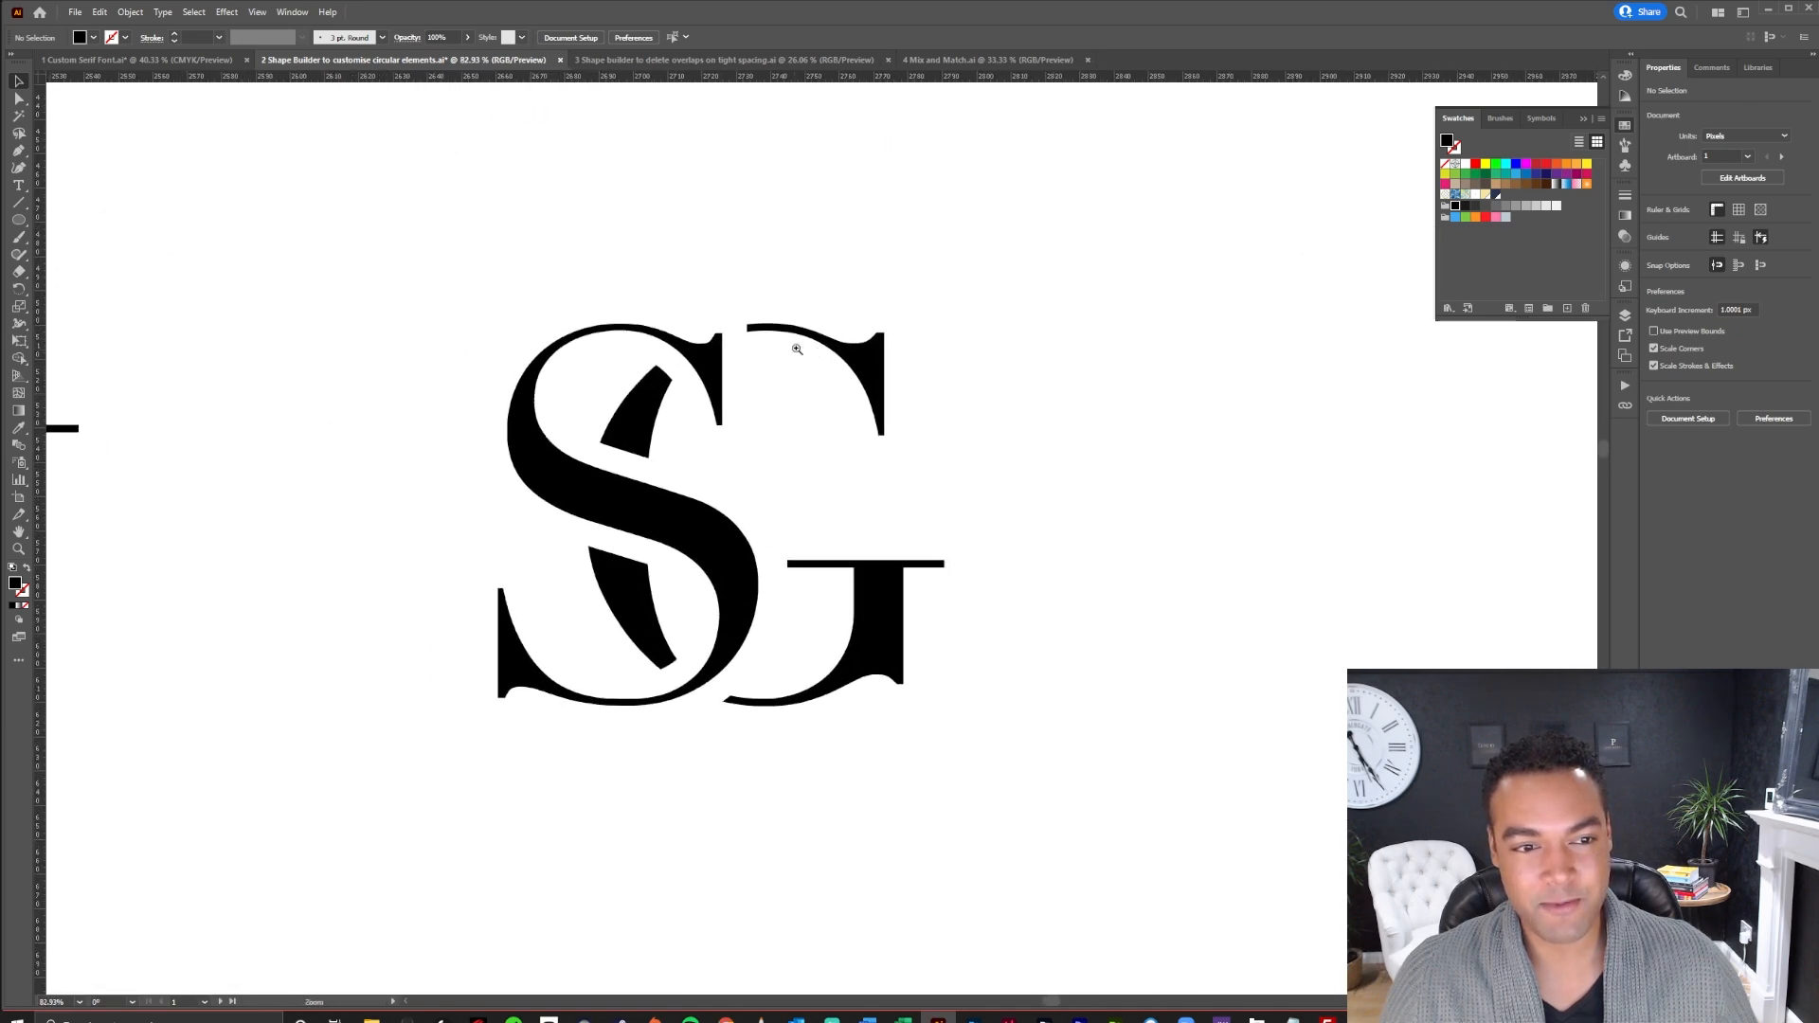
pyautogui.scroll(-6, 1095, 524)
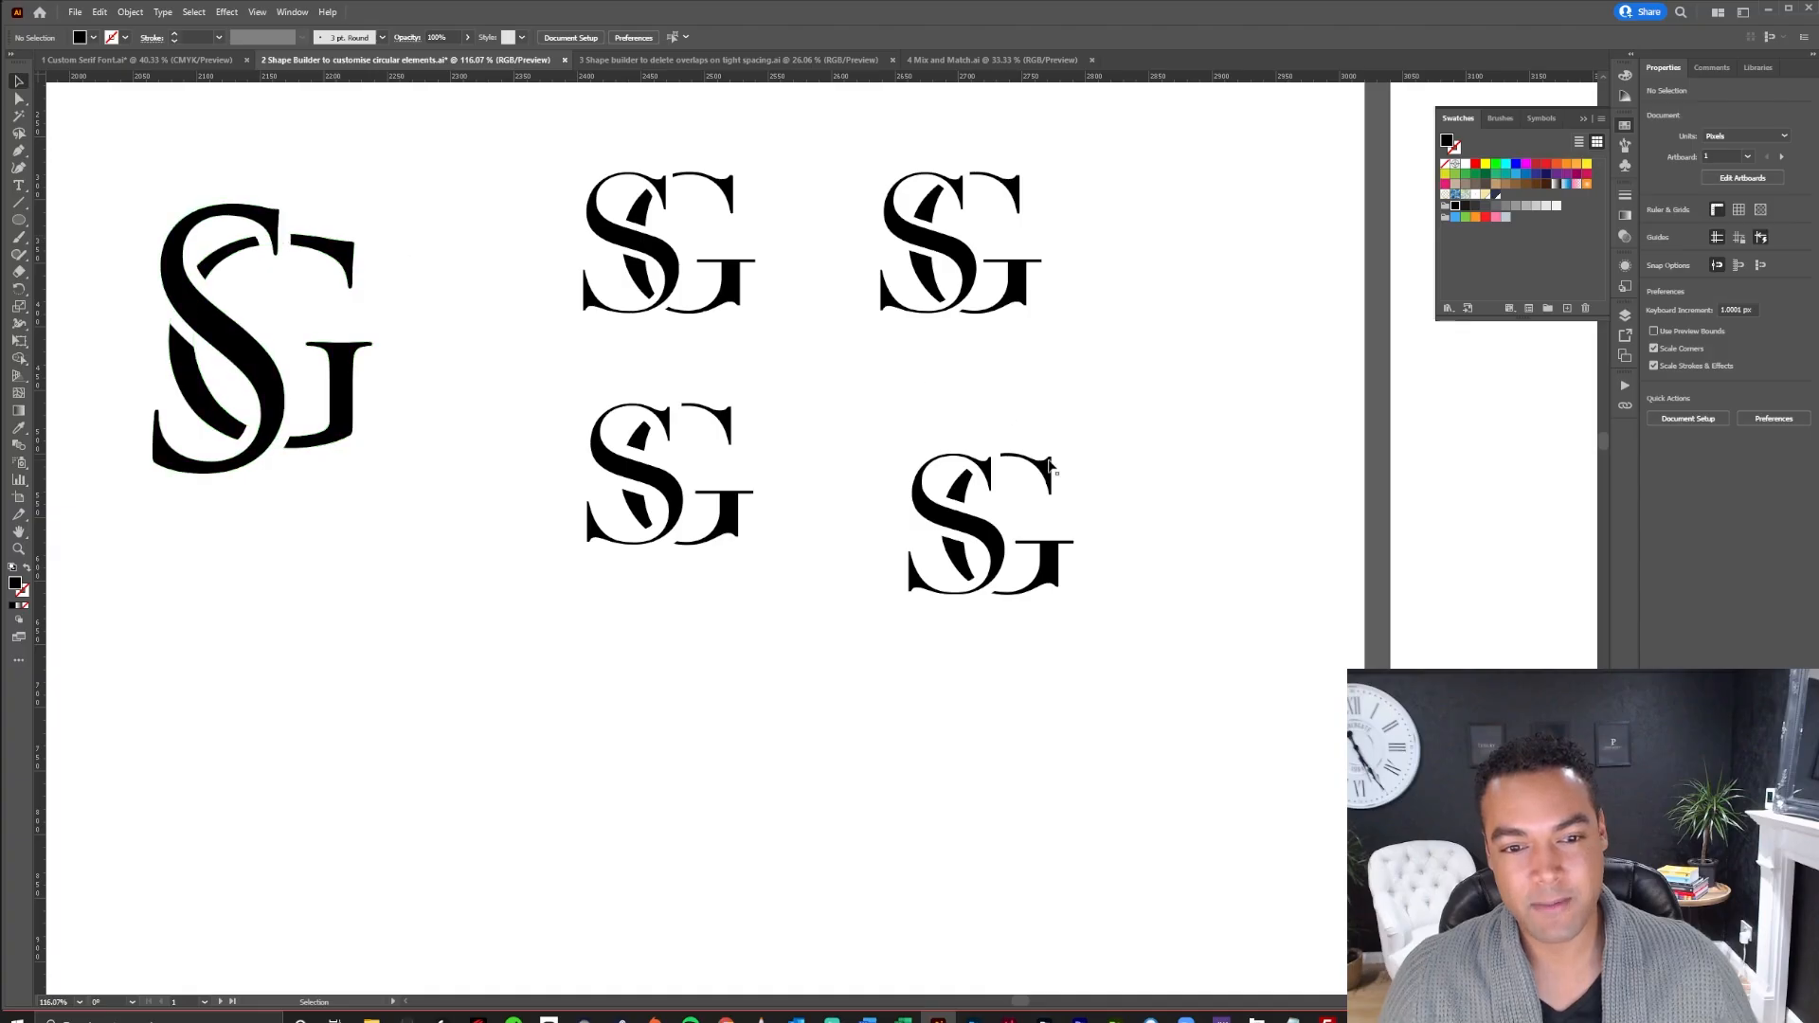
pyautogui.moveTo(1023, 459); pyautogui.dragTo(539, 158)
pyautogui.moveTo(1396, 737); pyautogui.dragTo(791, 455)
pyautogui.moveTo(892, 483); pyautogui.dragTo(1003, 478)
# Compare the overlapping SG monogram with its cut version, checking how the top and bottom curves of the G line up
pyautogui.press('space')
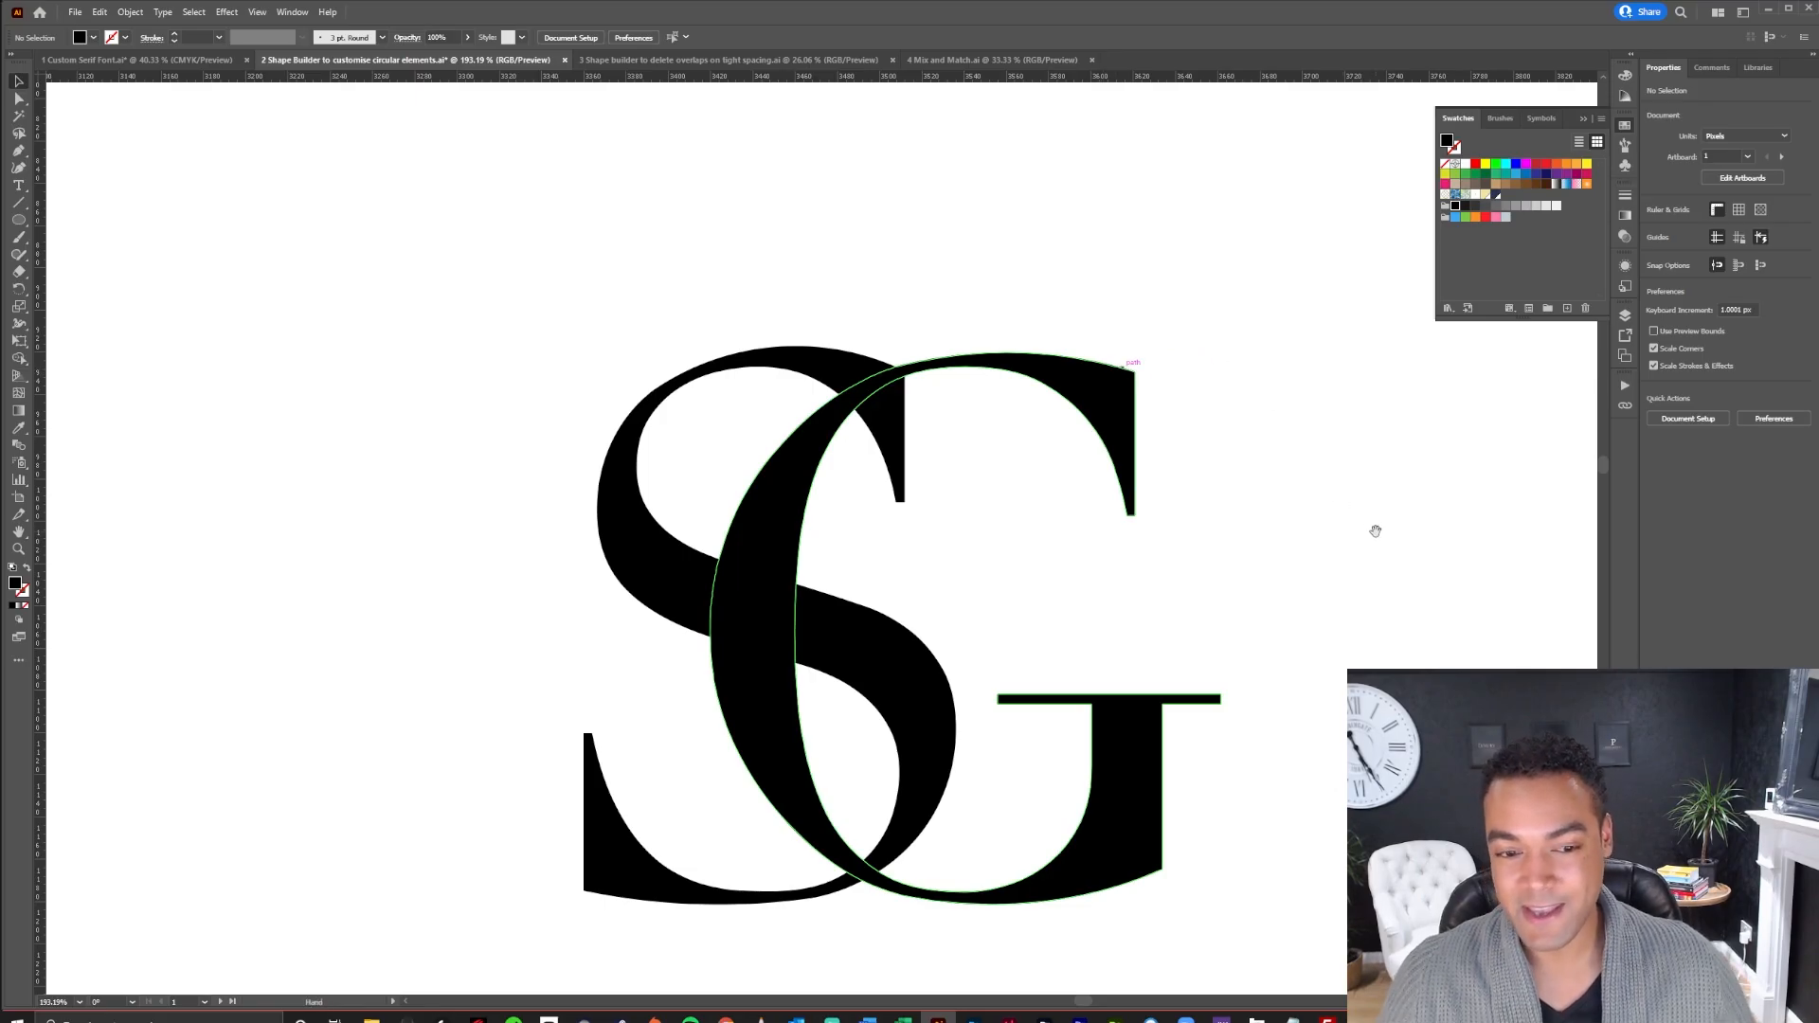
pyautogui.moveTo(1404, 558); pyautogui.dragTo(1363, 563)
pyautogui.hscroll(10, 1198, 568)
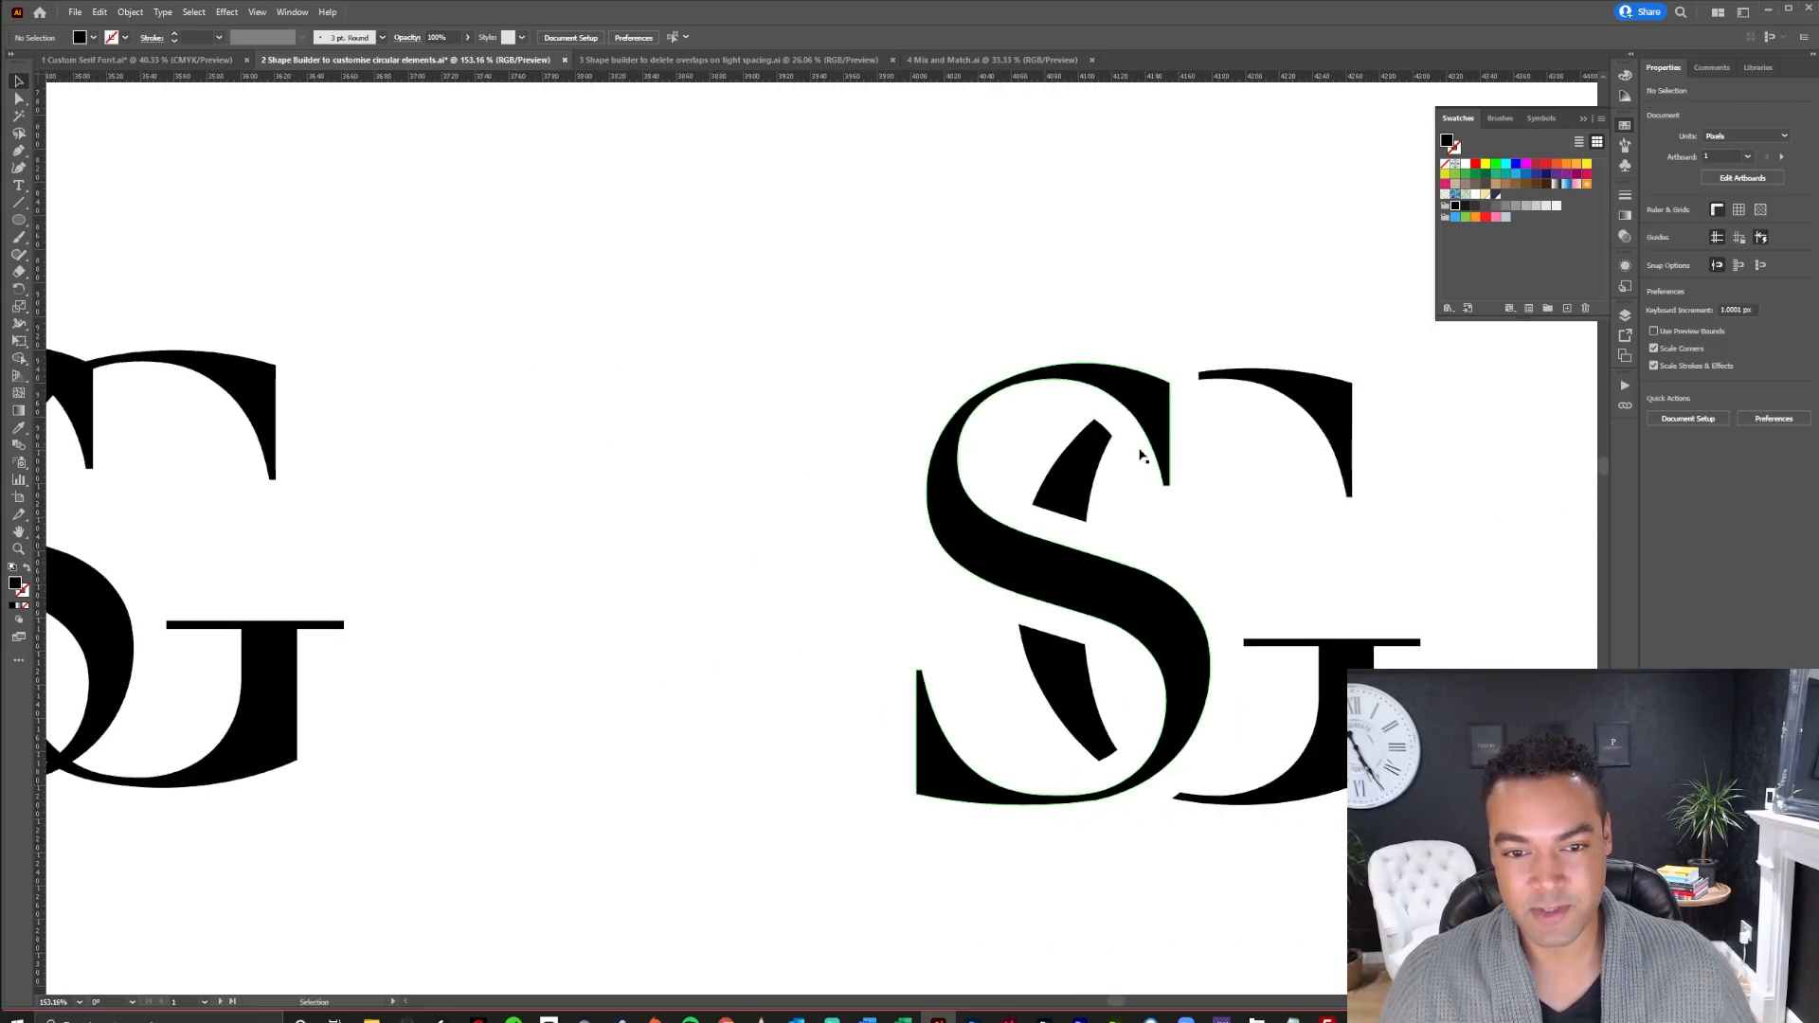
pyautogui.scroll(-5, 1117, 520)
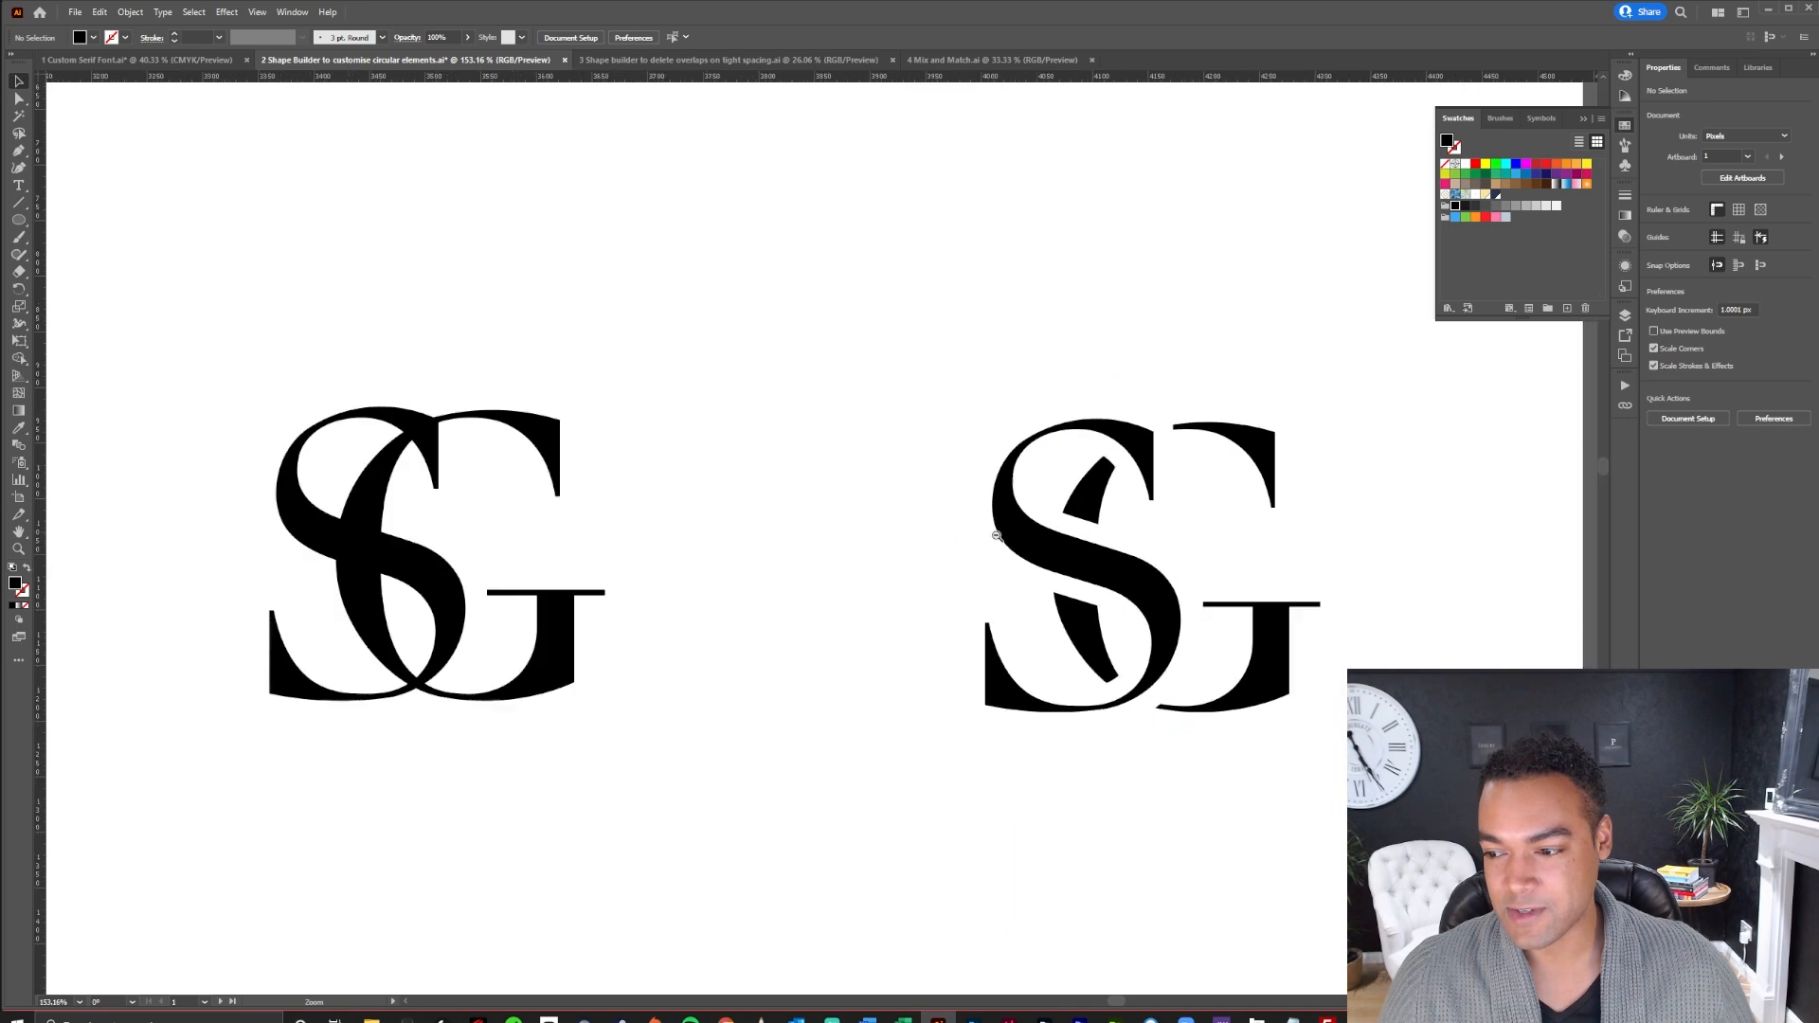
pyautogui.scroll(8, 771, 386)
pyautogui.moveTo(811, 530); pyautogui.dragTo(992, 507)
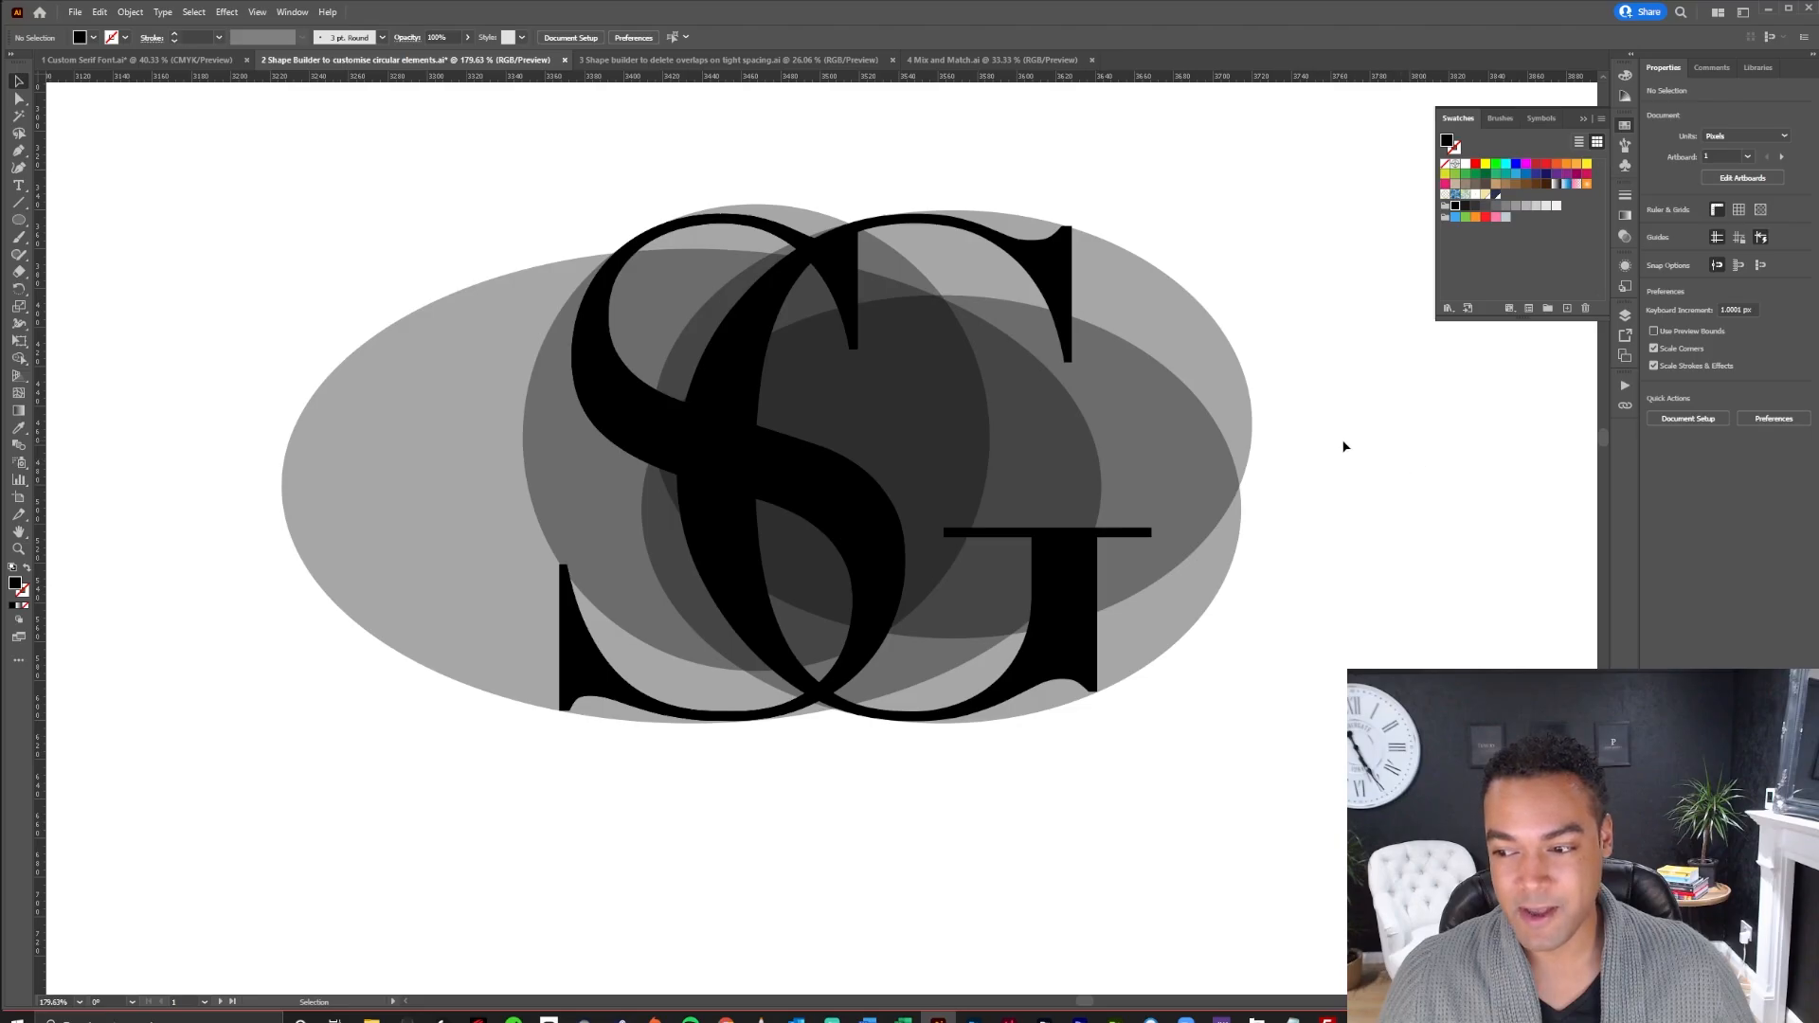
# Select the ellipse behind the G's upper arm in the ellipse construction and shift it slightly to align with the letter's top curve
pyautogui.moveTo(1343, 441); pyautogui.dragTo(954, 467)
pyautogui.moveTo(868, 256); pyautogui.dragTo(319, 619)
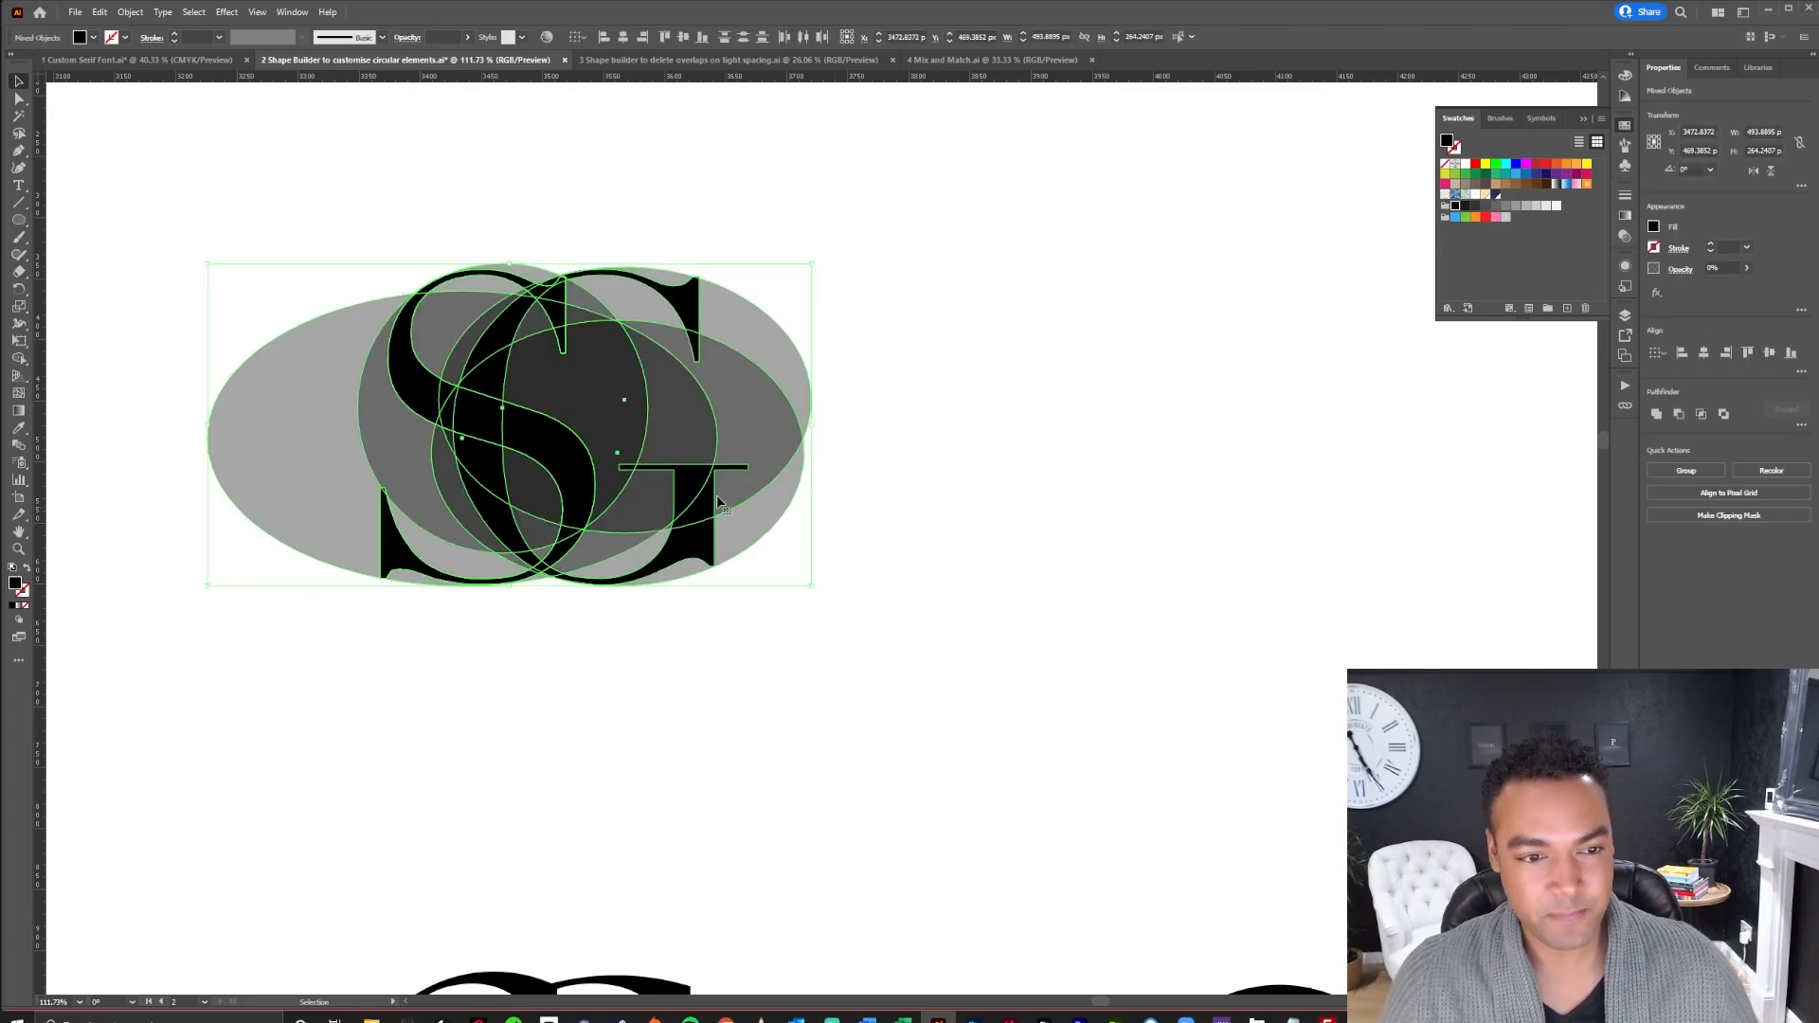
pyautogui.click(789, 371)
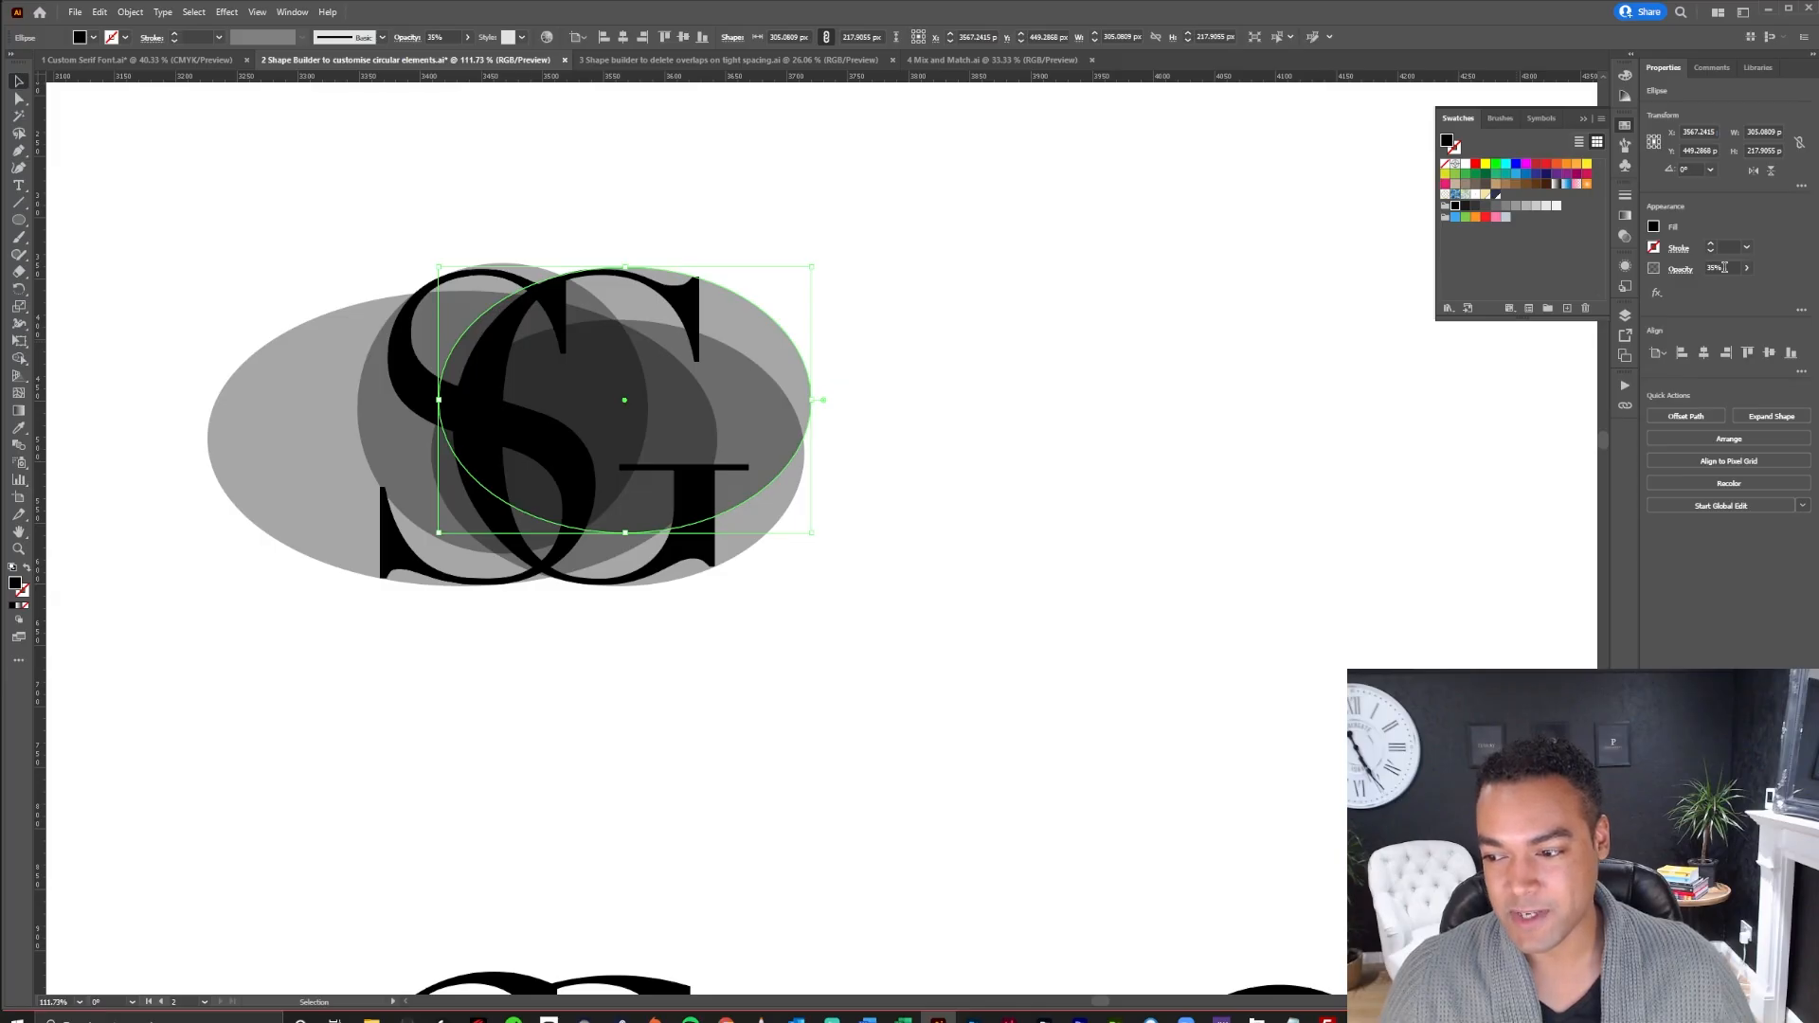
pyautogui.click(922, 450)
pyautogui.click(755, 332)
pyautogui.moveTo(754, 333); pyautogui.dragTo(788, 378)
pyautogui.moveTo(658, 259); pyautogui.dragTo(856, 288)
pyautogui.moveTo(818, 355); pyautogui.dragTo(827, 360)
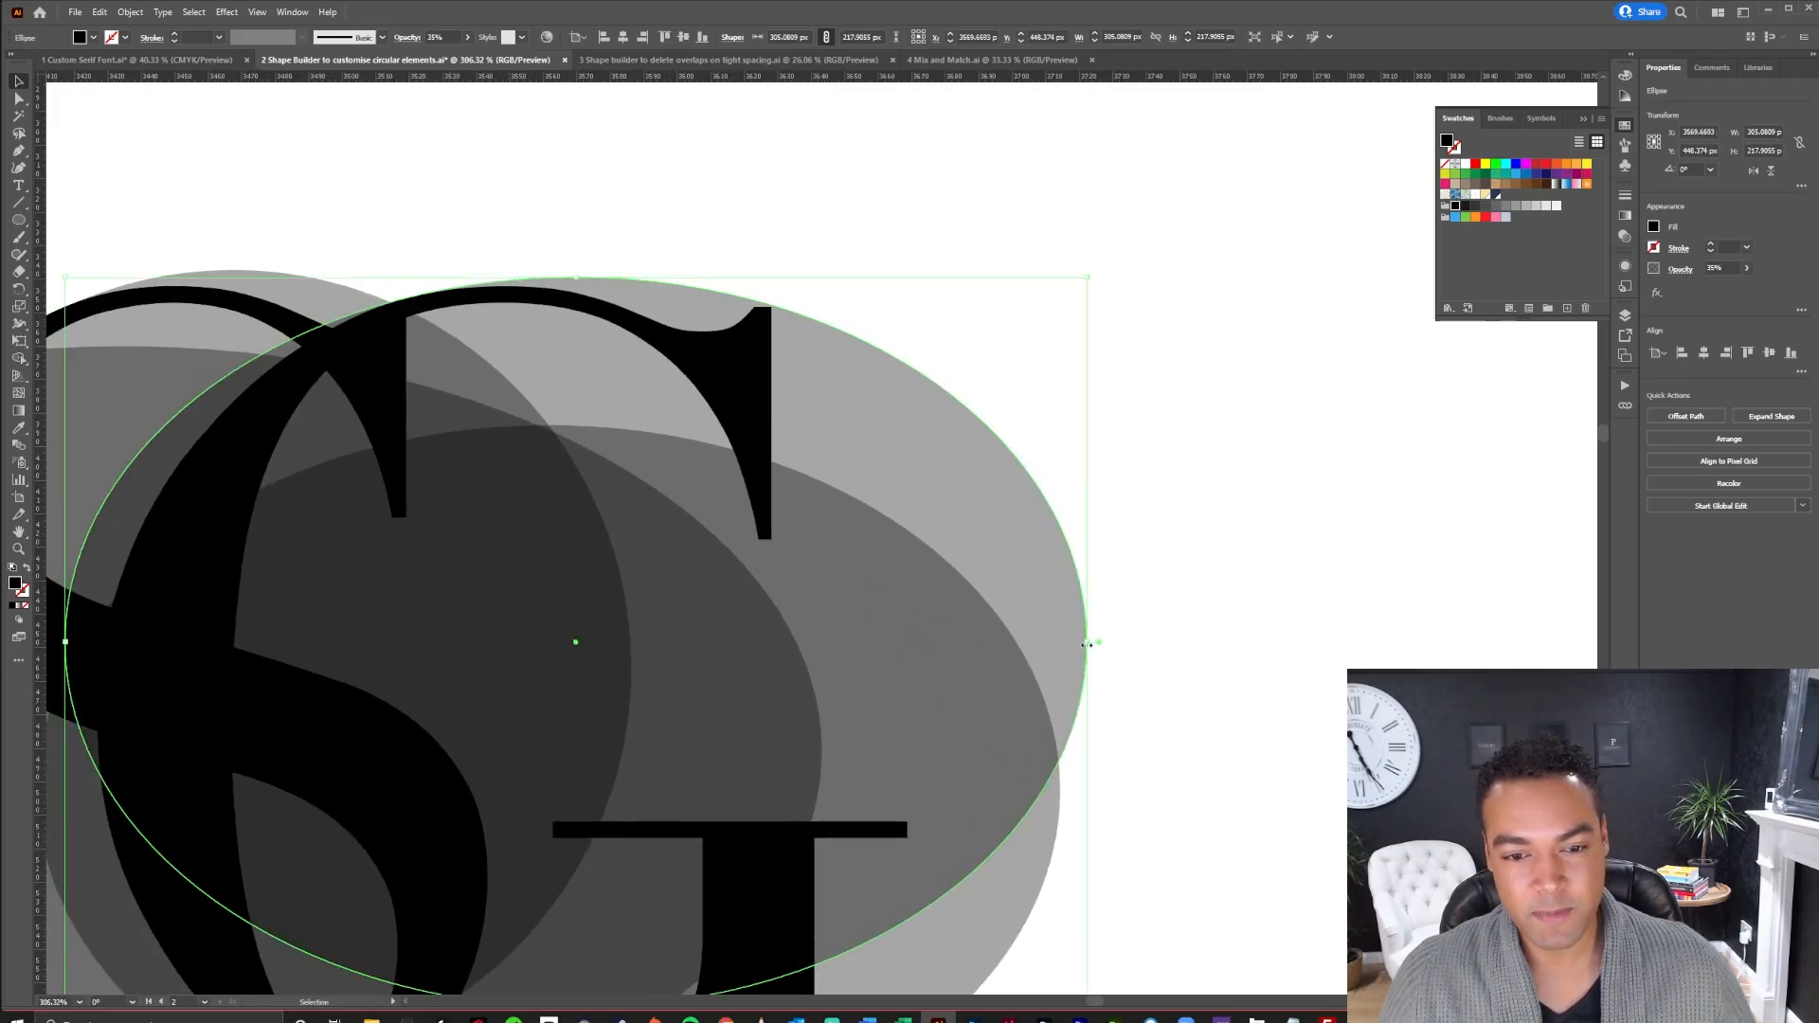
# Narrow the ellipse from both sides to about 299 px wide, fitting it to the G's upper outer curve and serif corner
pyautogui.moveTo(1086, 645)
pyautogui.mouseDown()
pyautogui.moveTo(1002, 645)
pyautogui.moveTo(1492, 593)
pyautogui.moveTo(1077, 614)
pyautogui.mouseUp()
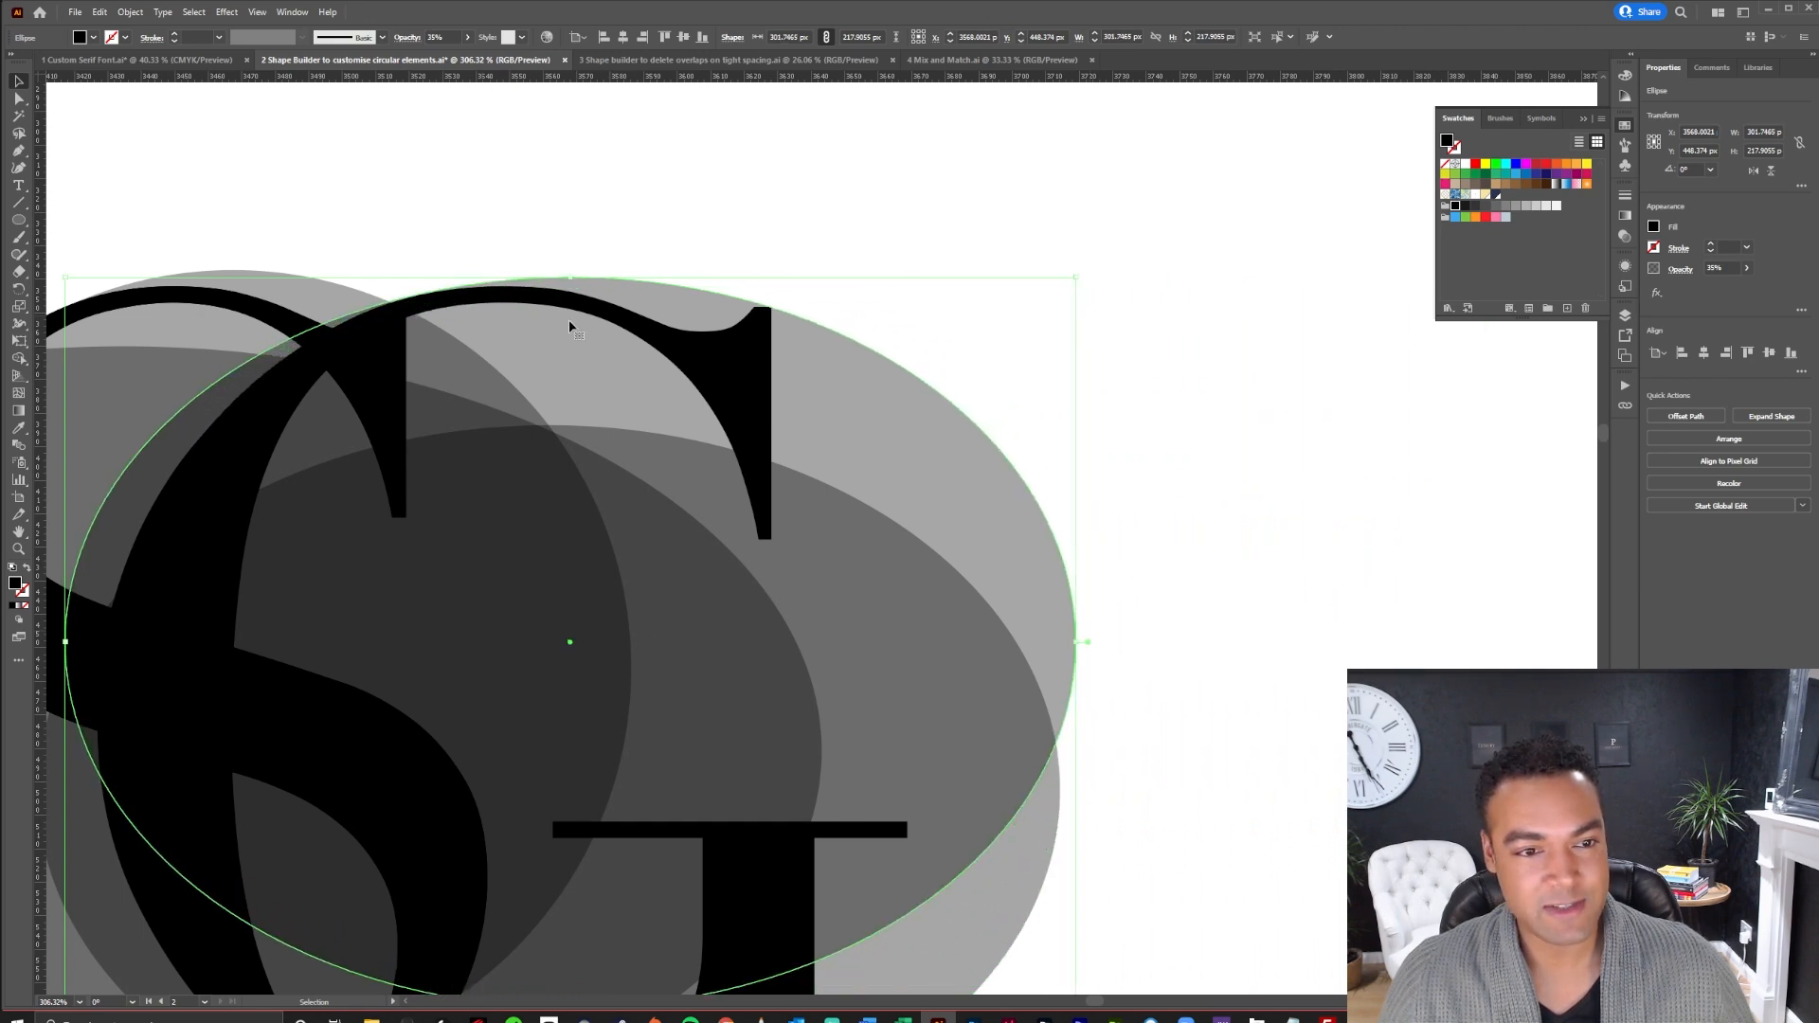
pyautogui.moveTo(693, 310); pyautogui.dragTo(728, 275)
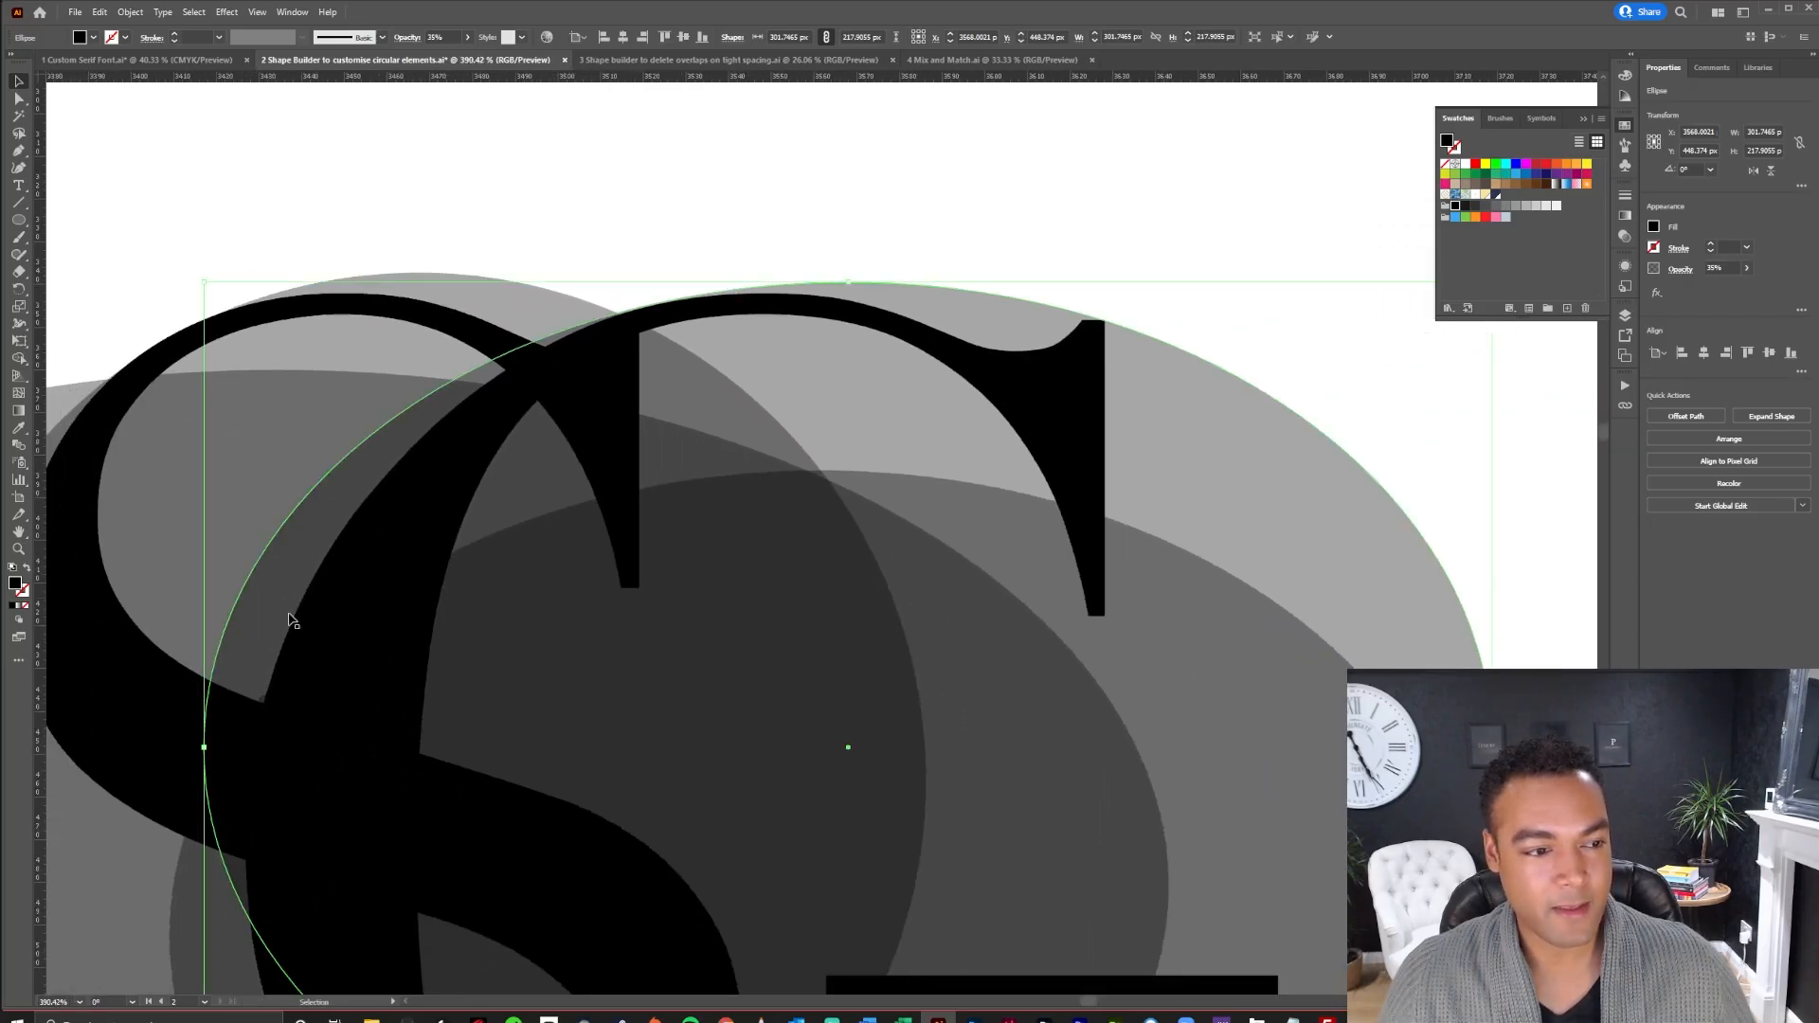
pyautogui.moveTo(203, 280); pyautogui.dragTo(216, 280)
pyautogui.scroll(10, 394, 296)
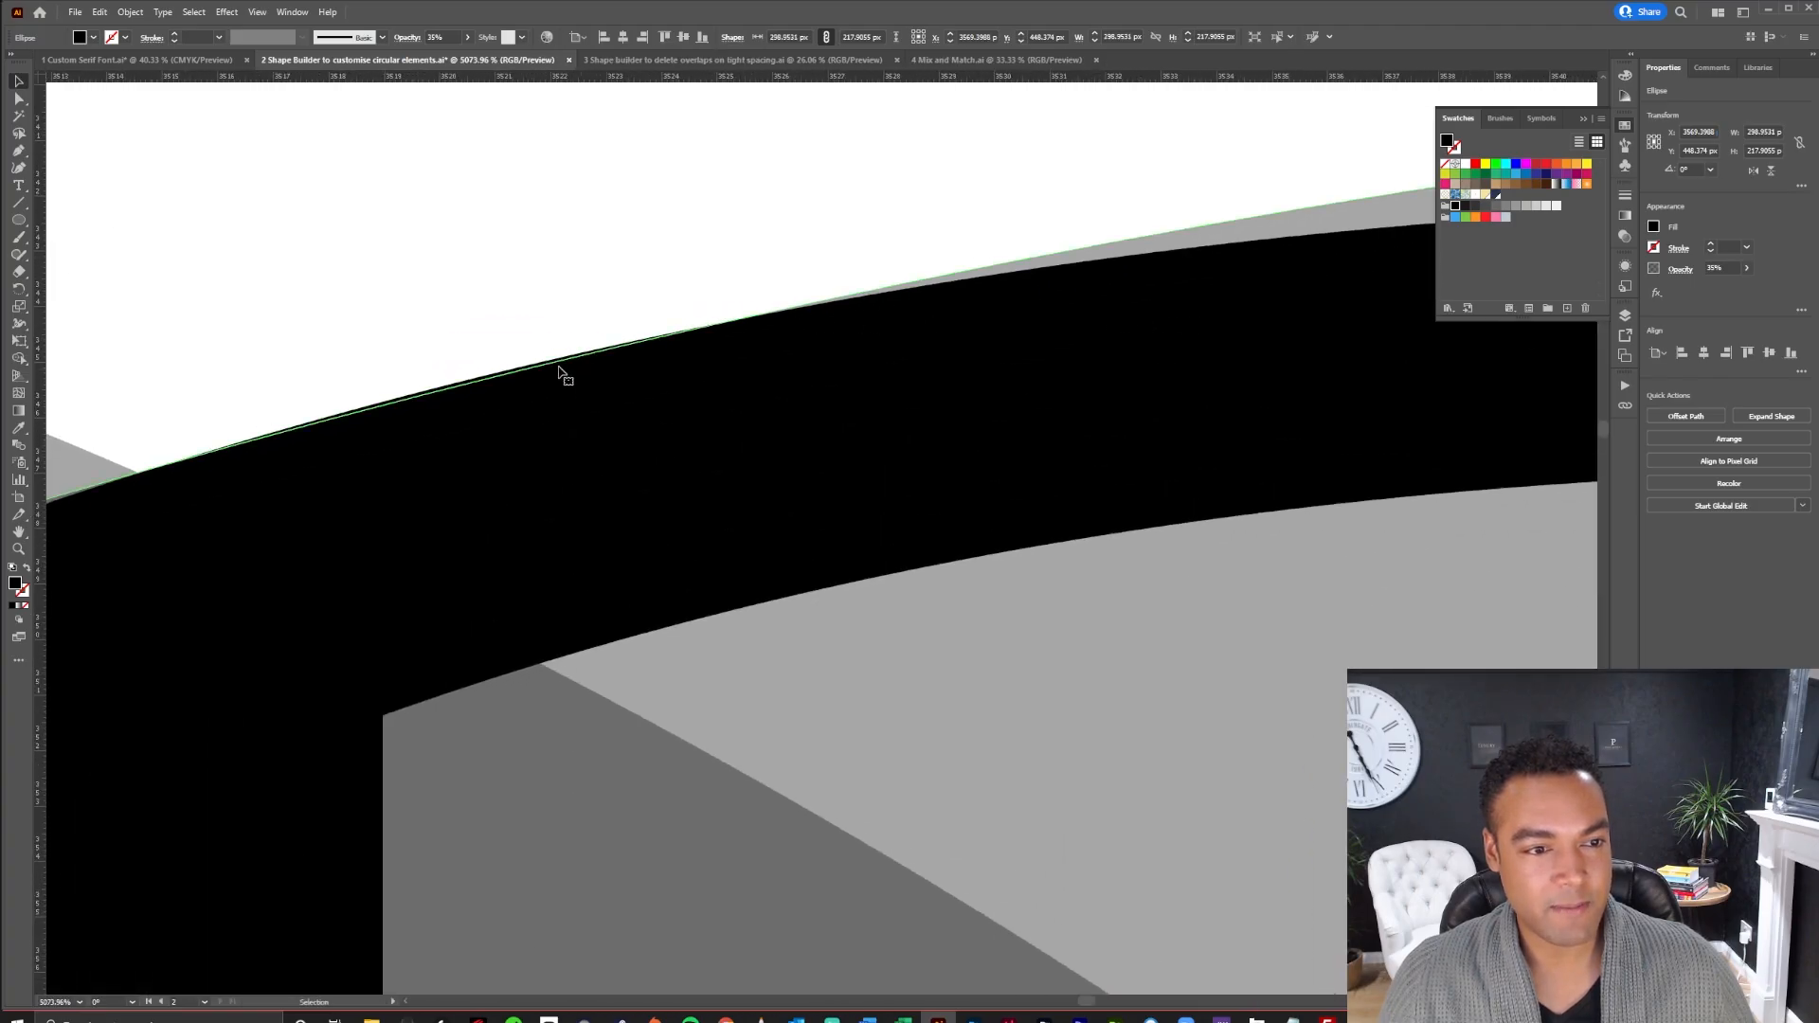
pyautogui.scroll(-8, 967, 438)
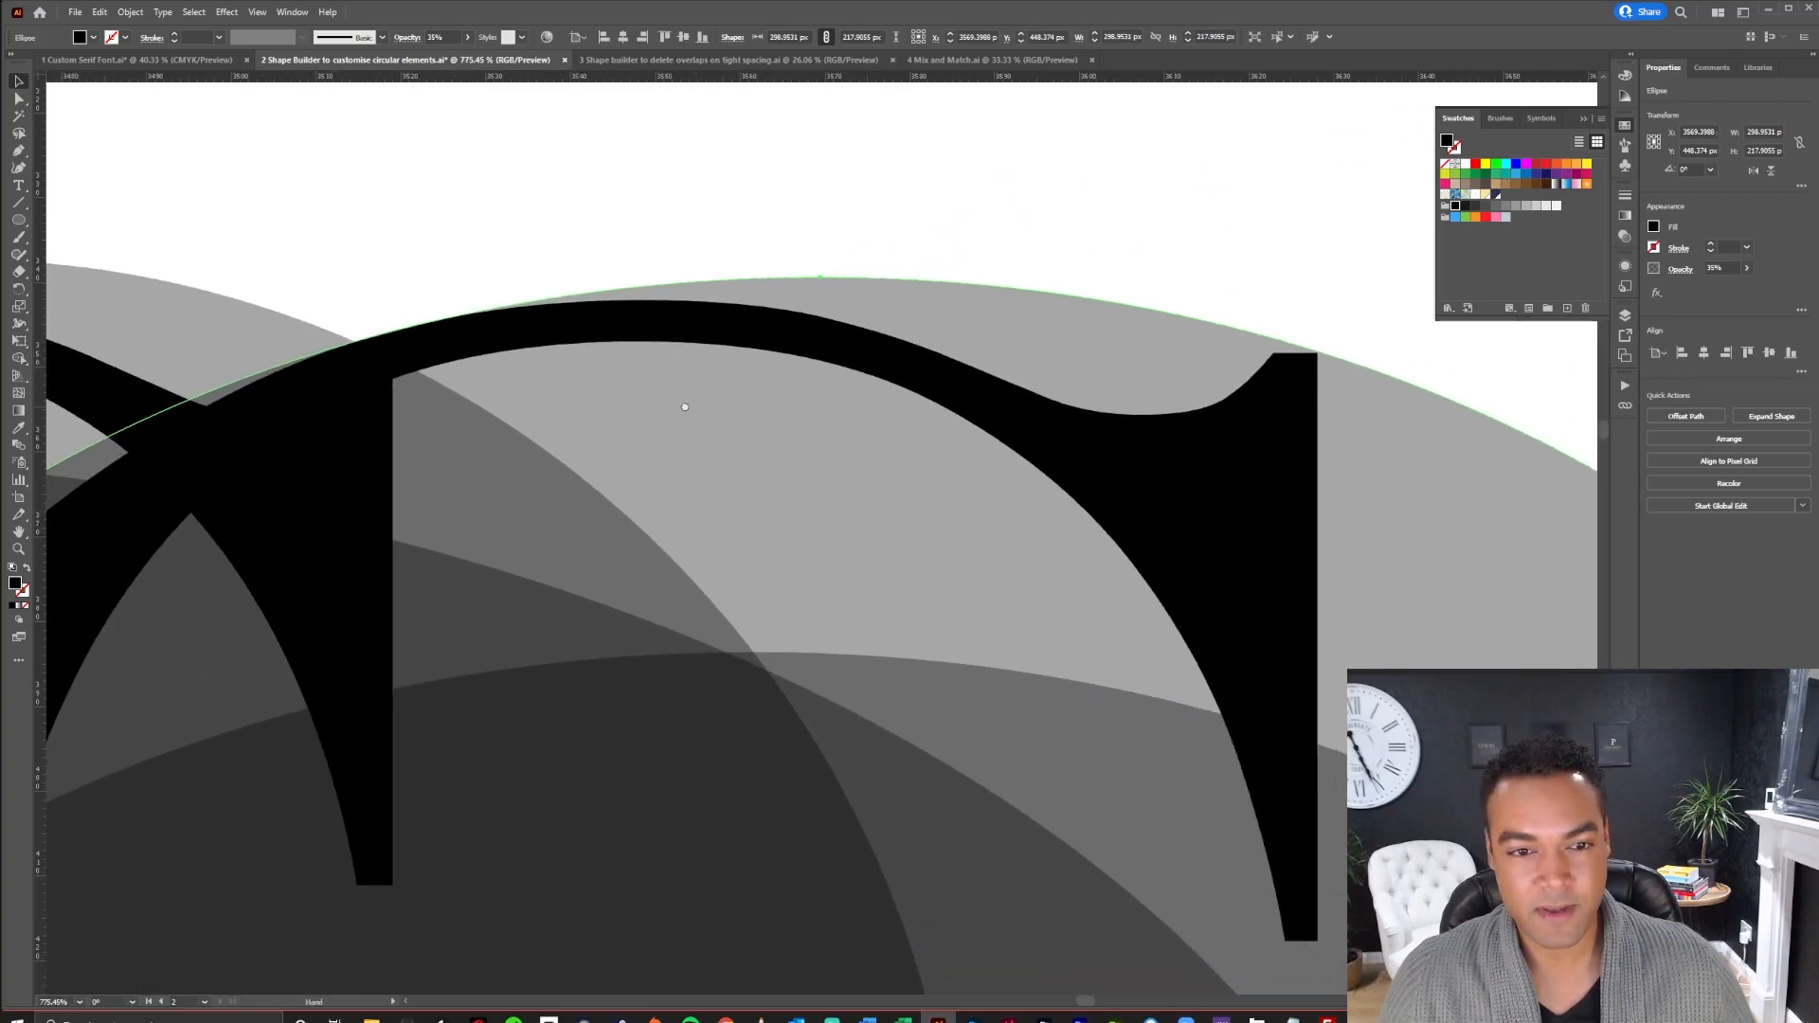
pyautogui.scroll(6, 1232, 332)
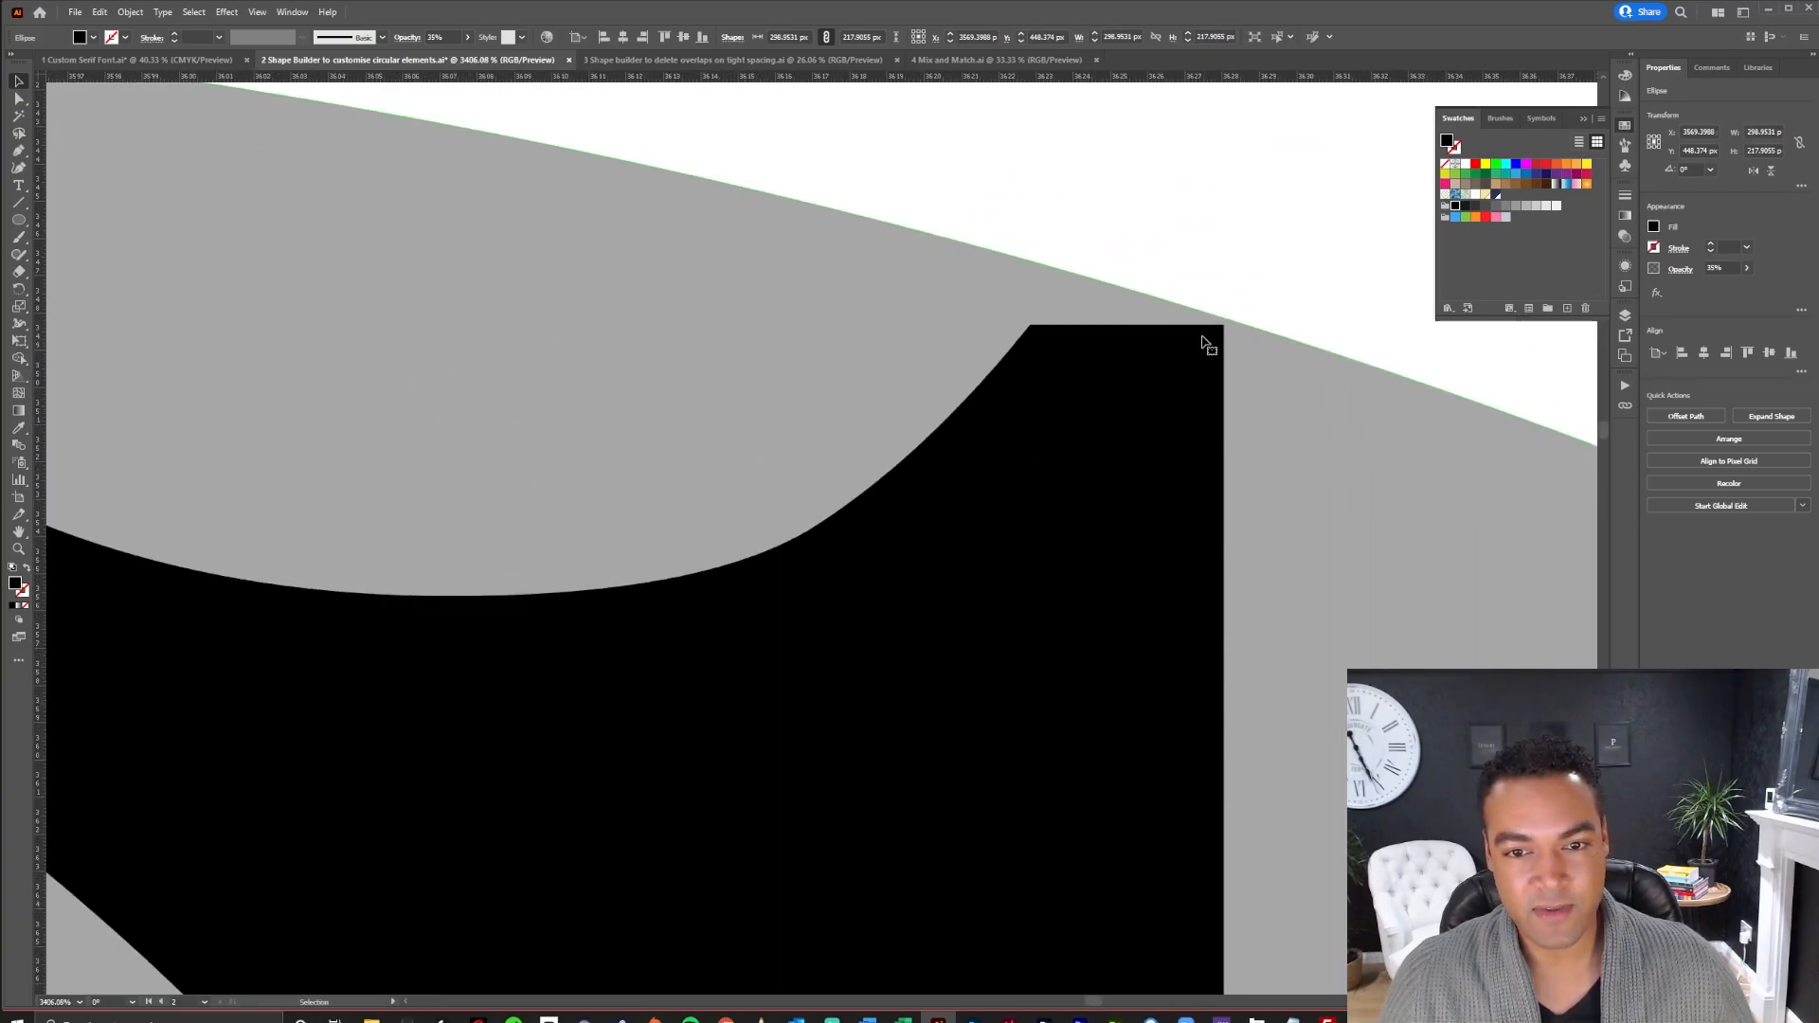
pyautogui.scroll(-10, 1227, 329)
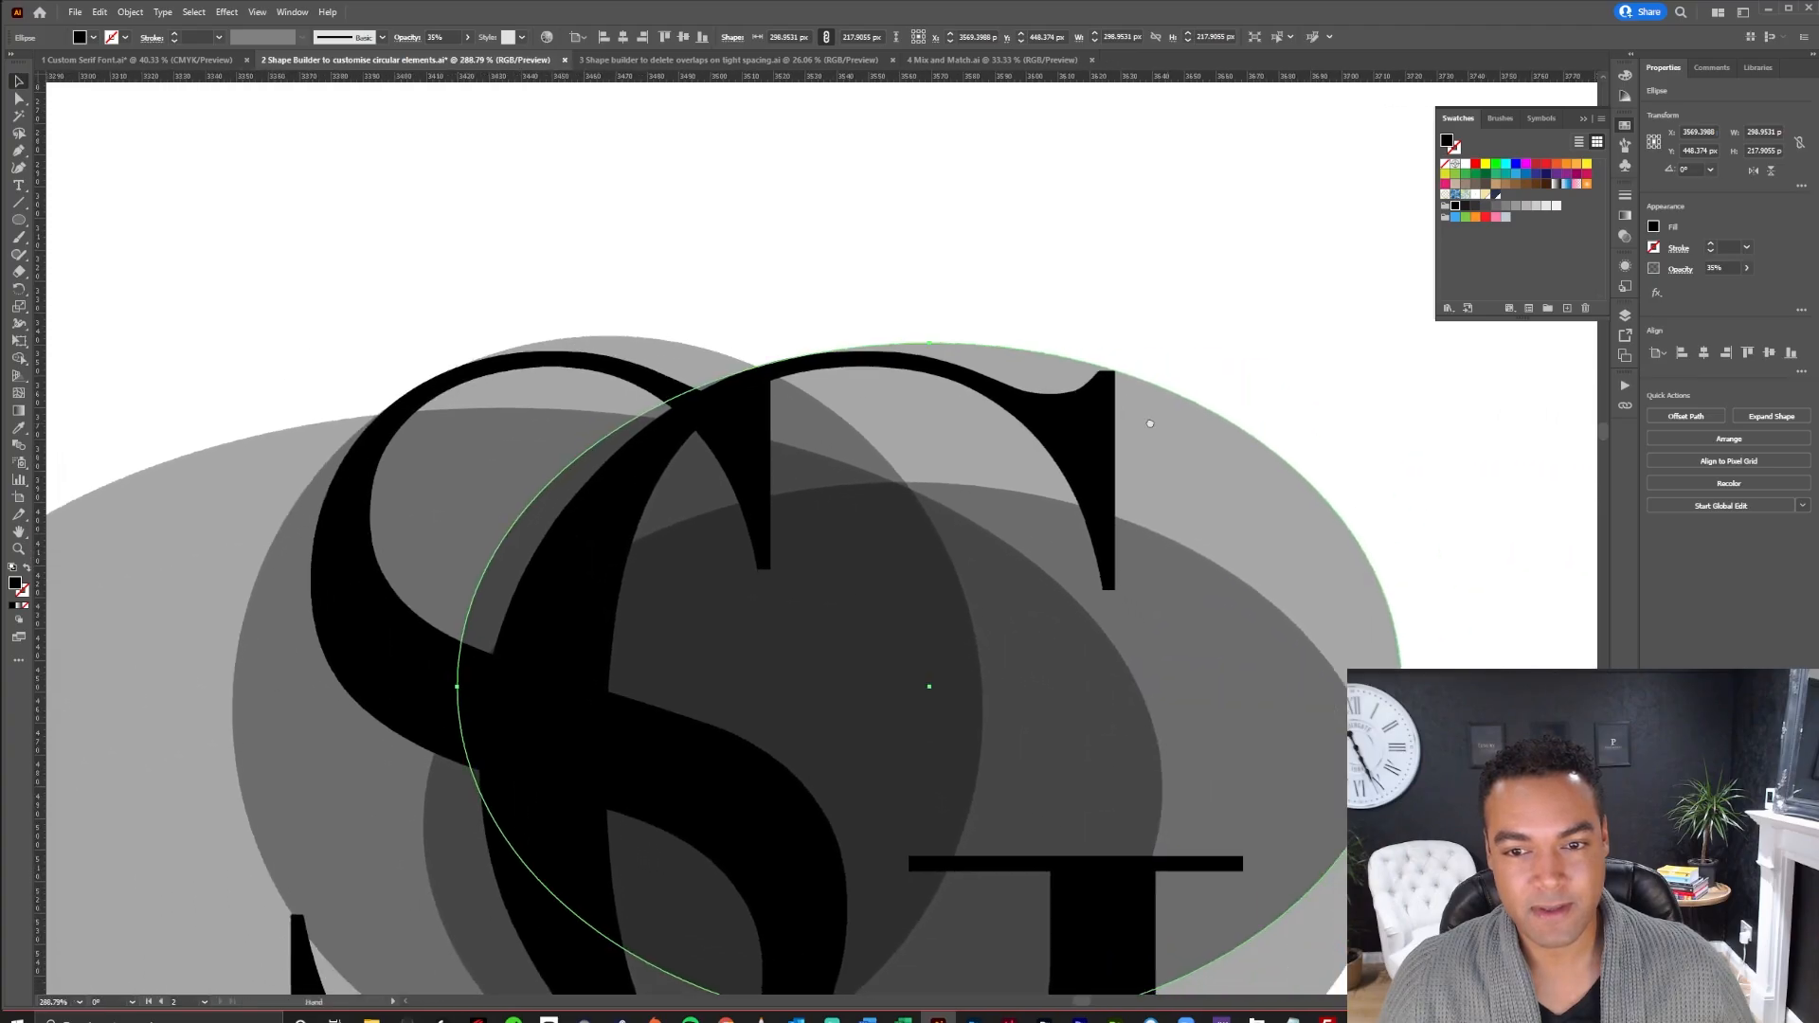
pyautogui.moveTo(1150, 423); pyautogui.dragTo(1055, 416)
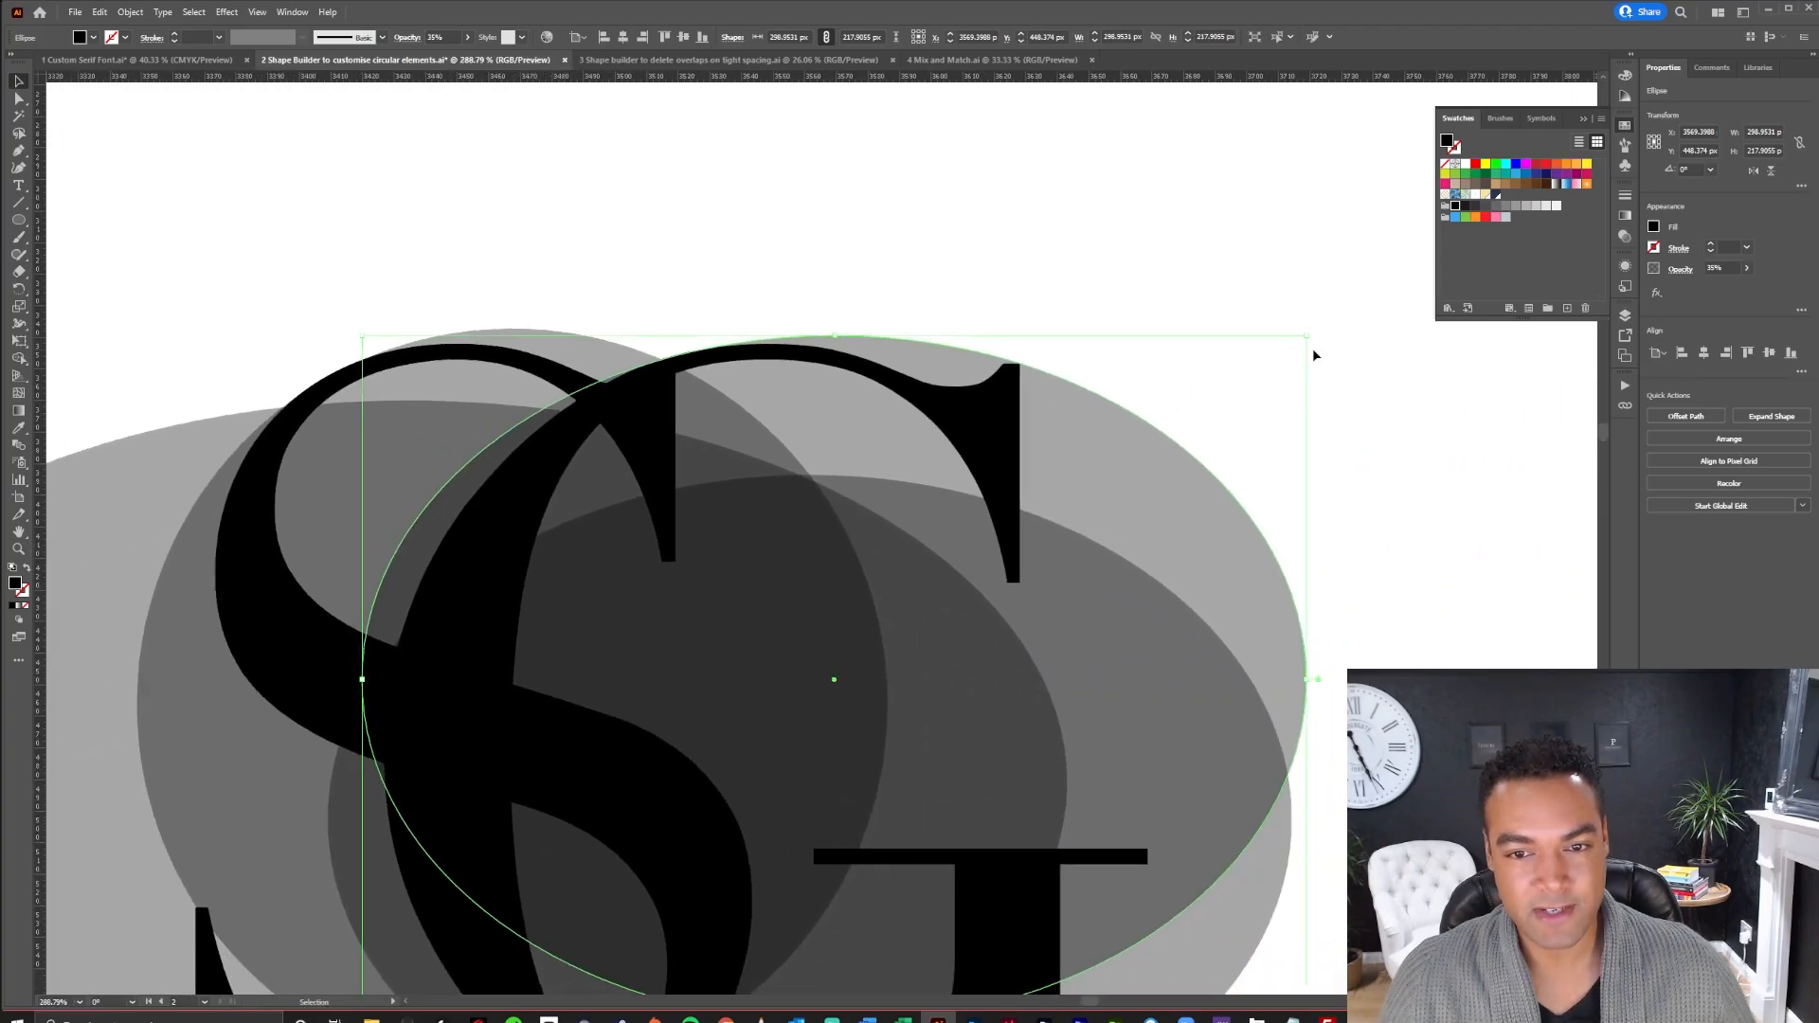
# Reduce the ellipse's height to about 217 px and nudge it up to meet the G's upper serif corner
pyautogui.moveTo(1310, 338); pyautogui.dragTo(1307, 340)
pyautogui.scroll(5, 1071, 357)
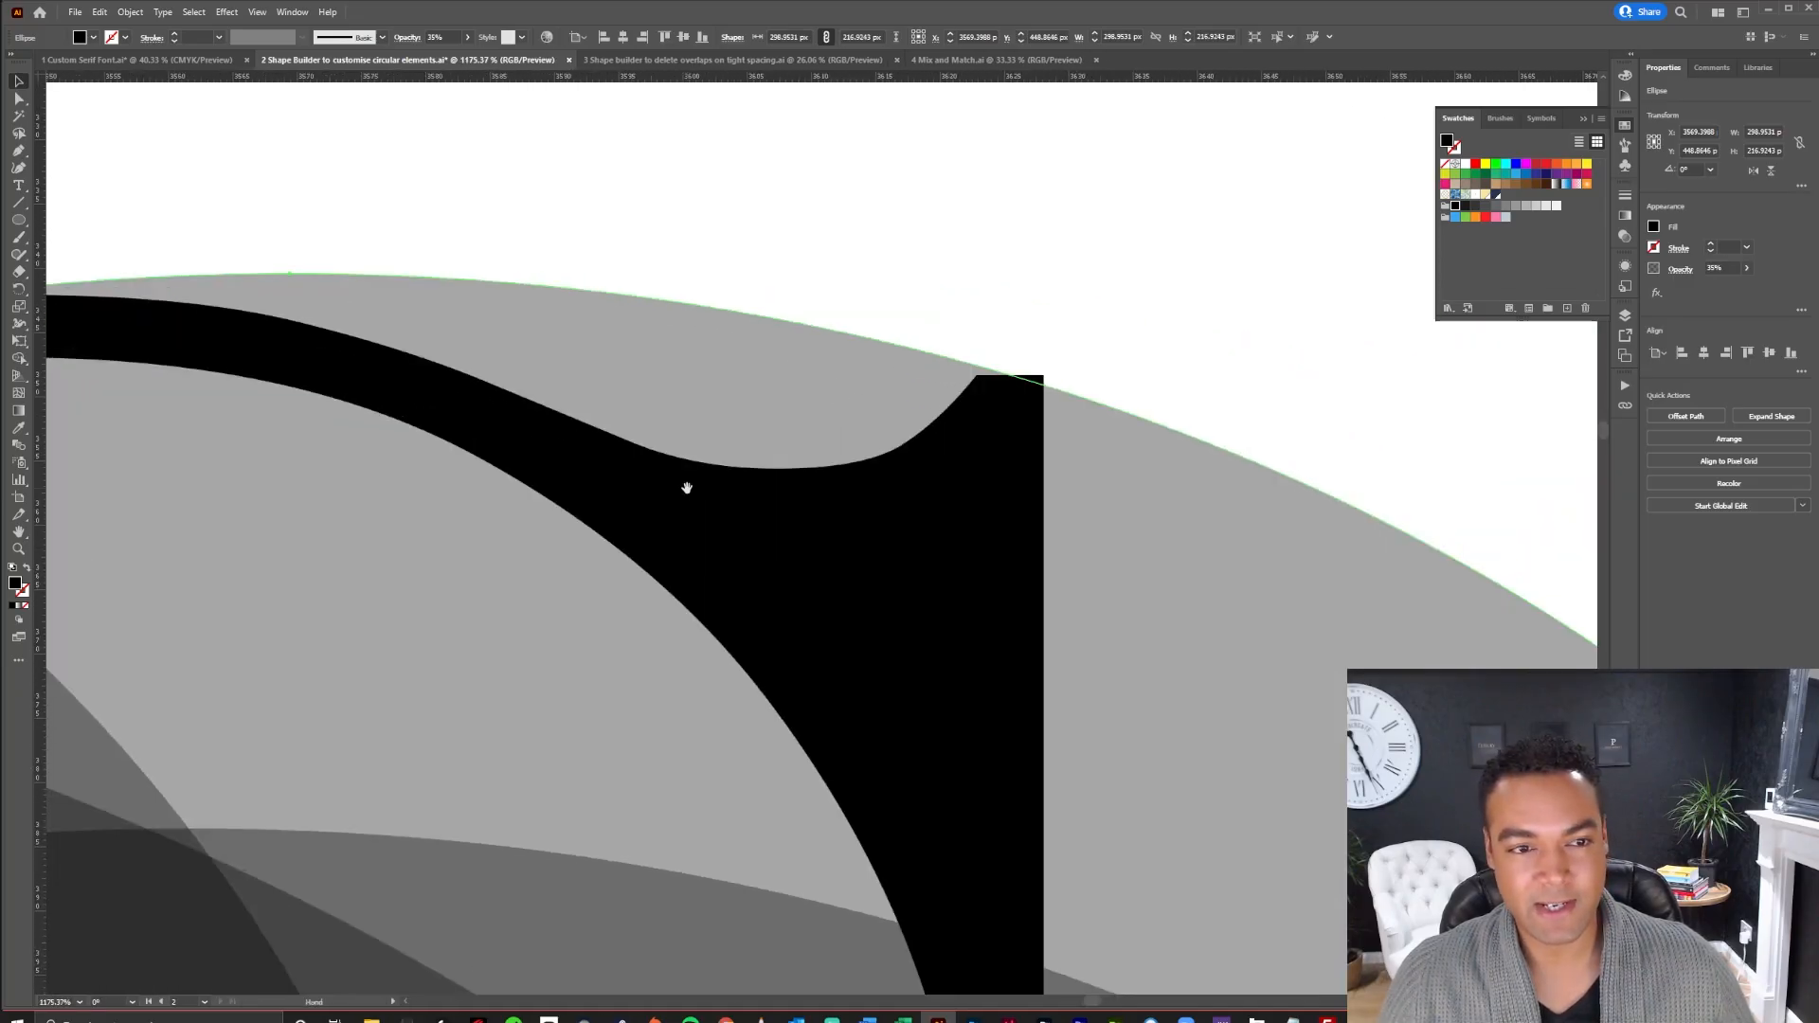
pyautogui.click(942, 299)
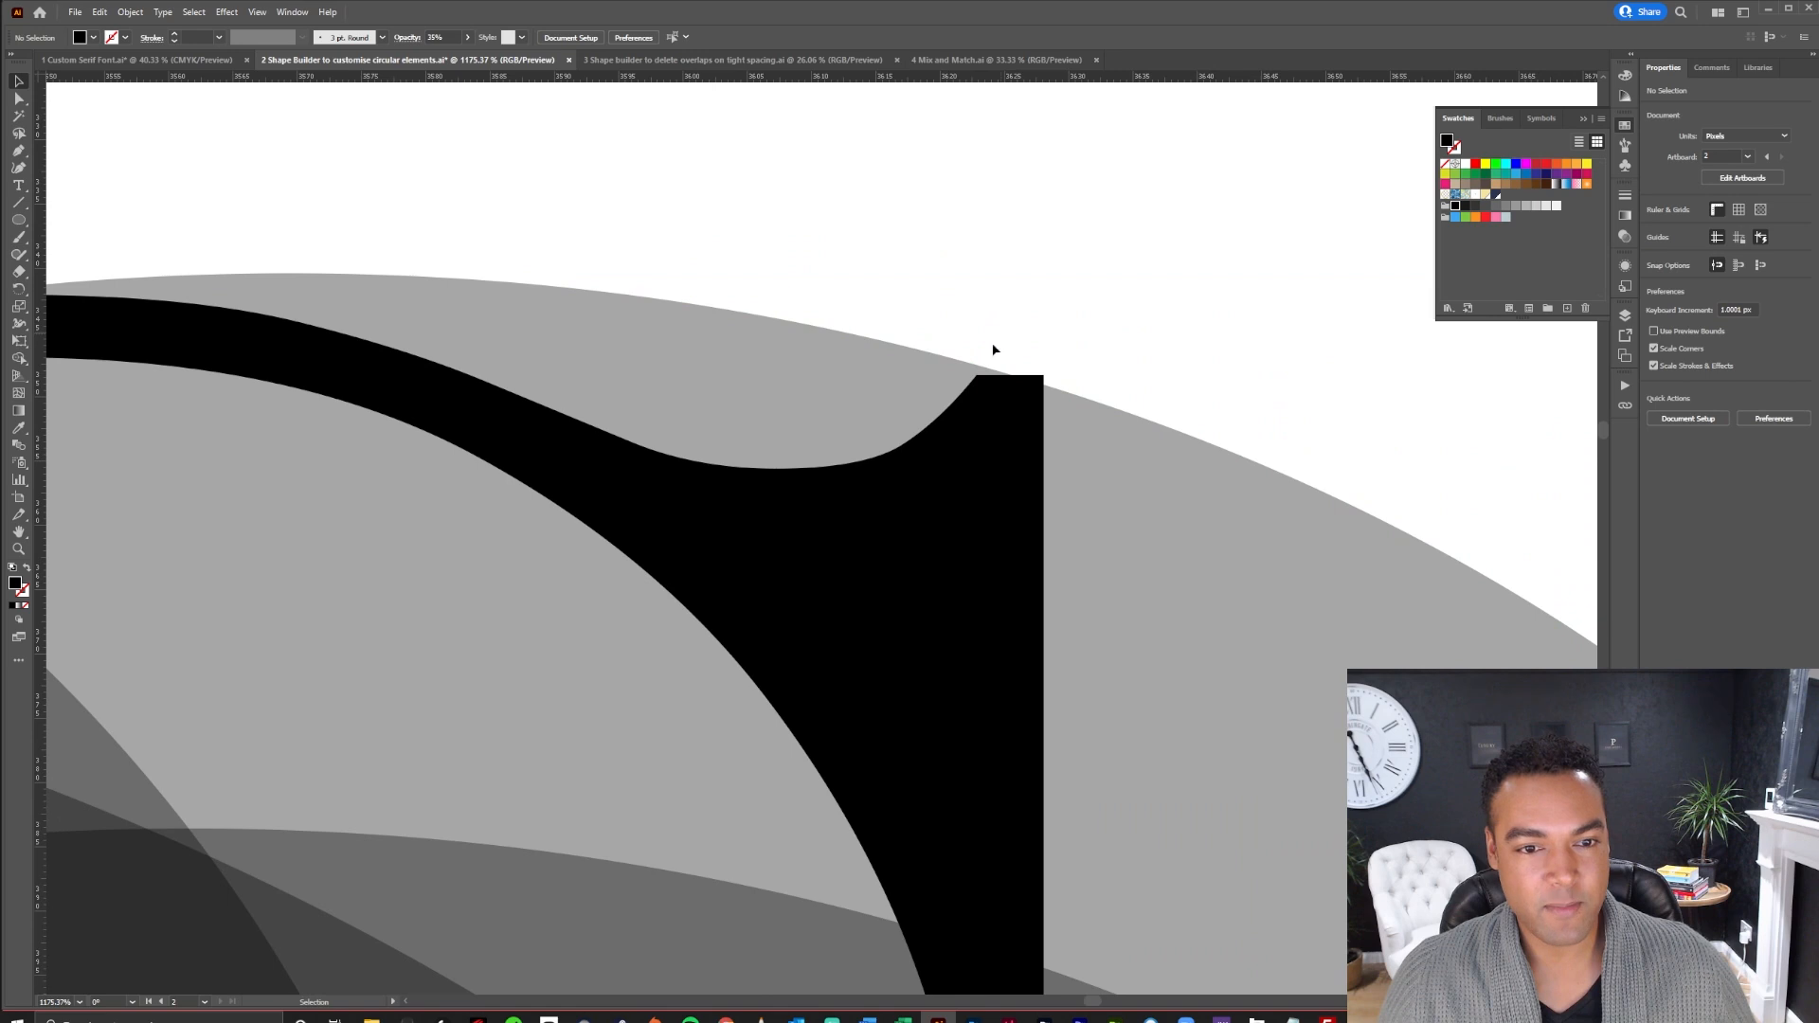
pyautogui.moveTo(933, 384); pyautogui.dragTo(933, 377)
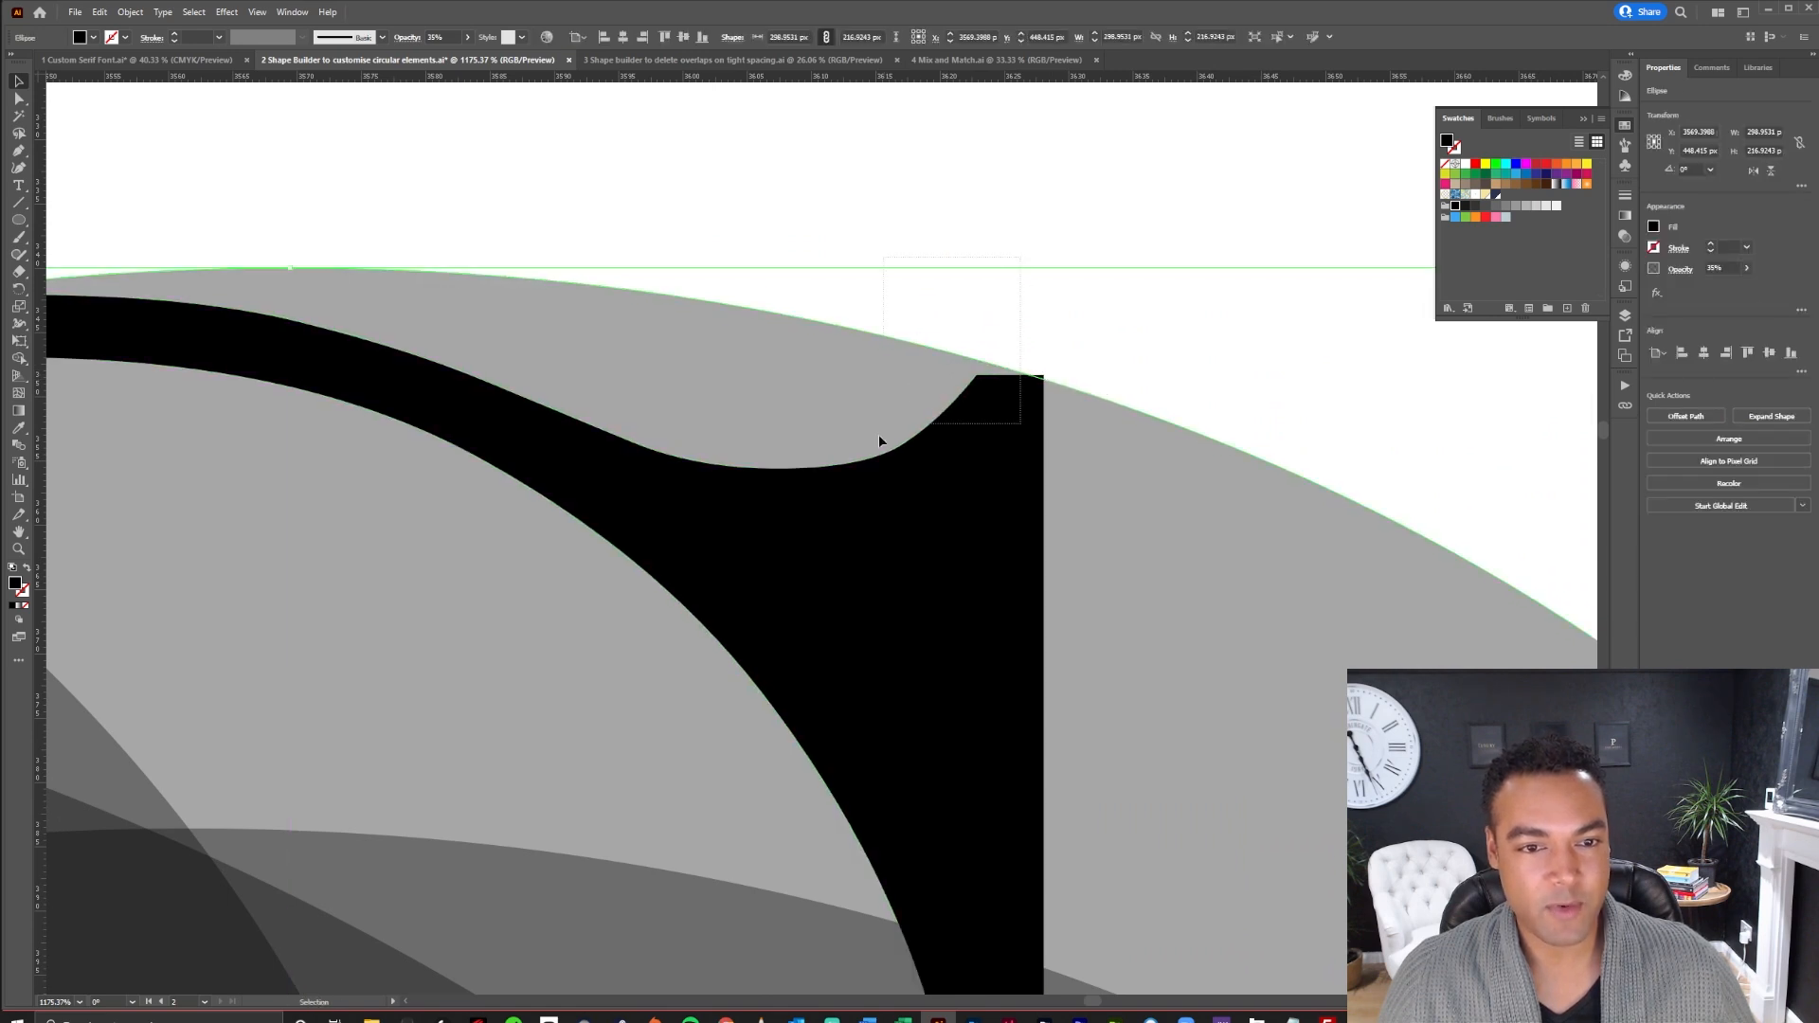
# Merge the ellipse area above the scooped serif into the G's upper arm with Shape Builder and remove the leftover ellipse
pyautogui.keyDown('shift'); pyautogui.click(872, 466); pyautogui.keyUp('shift')
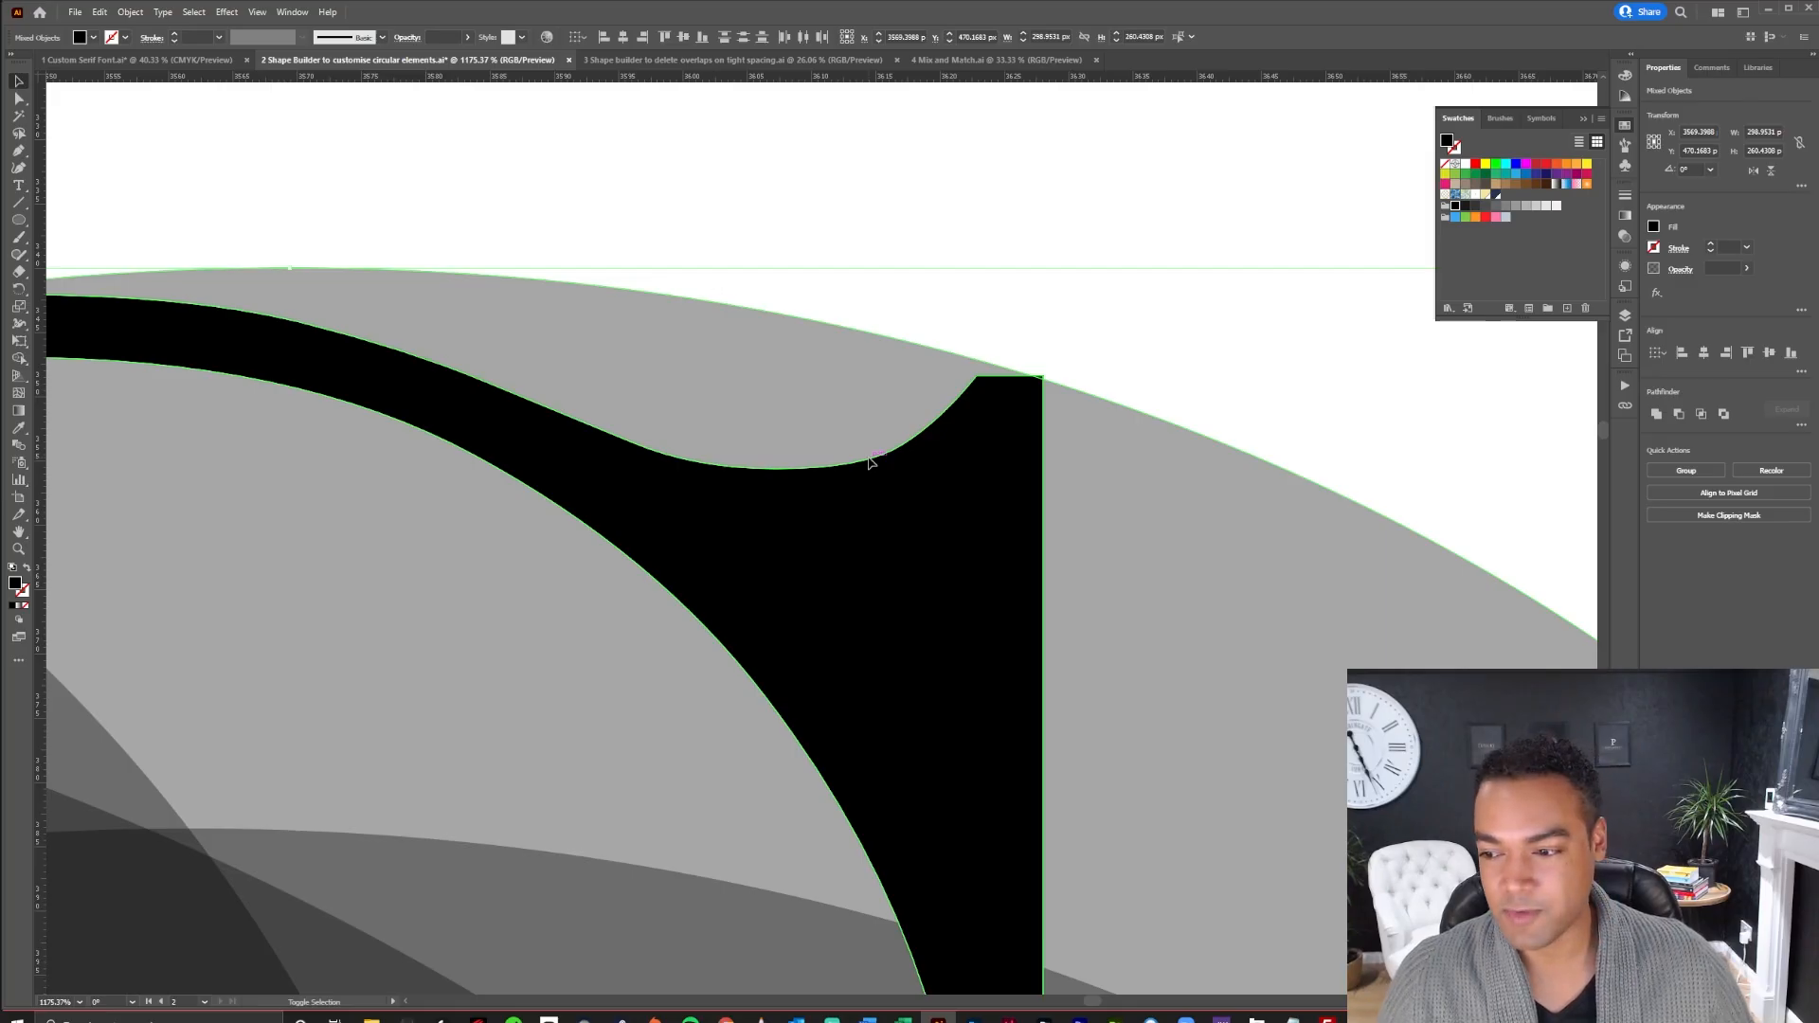
pyautogui.hotkey('shift', 'm')
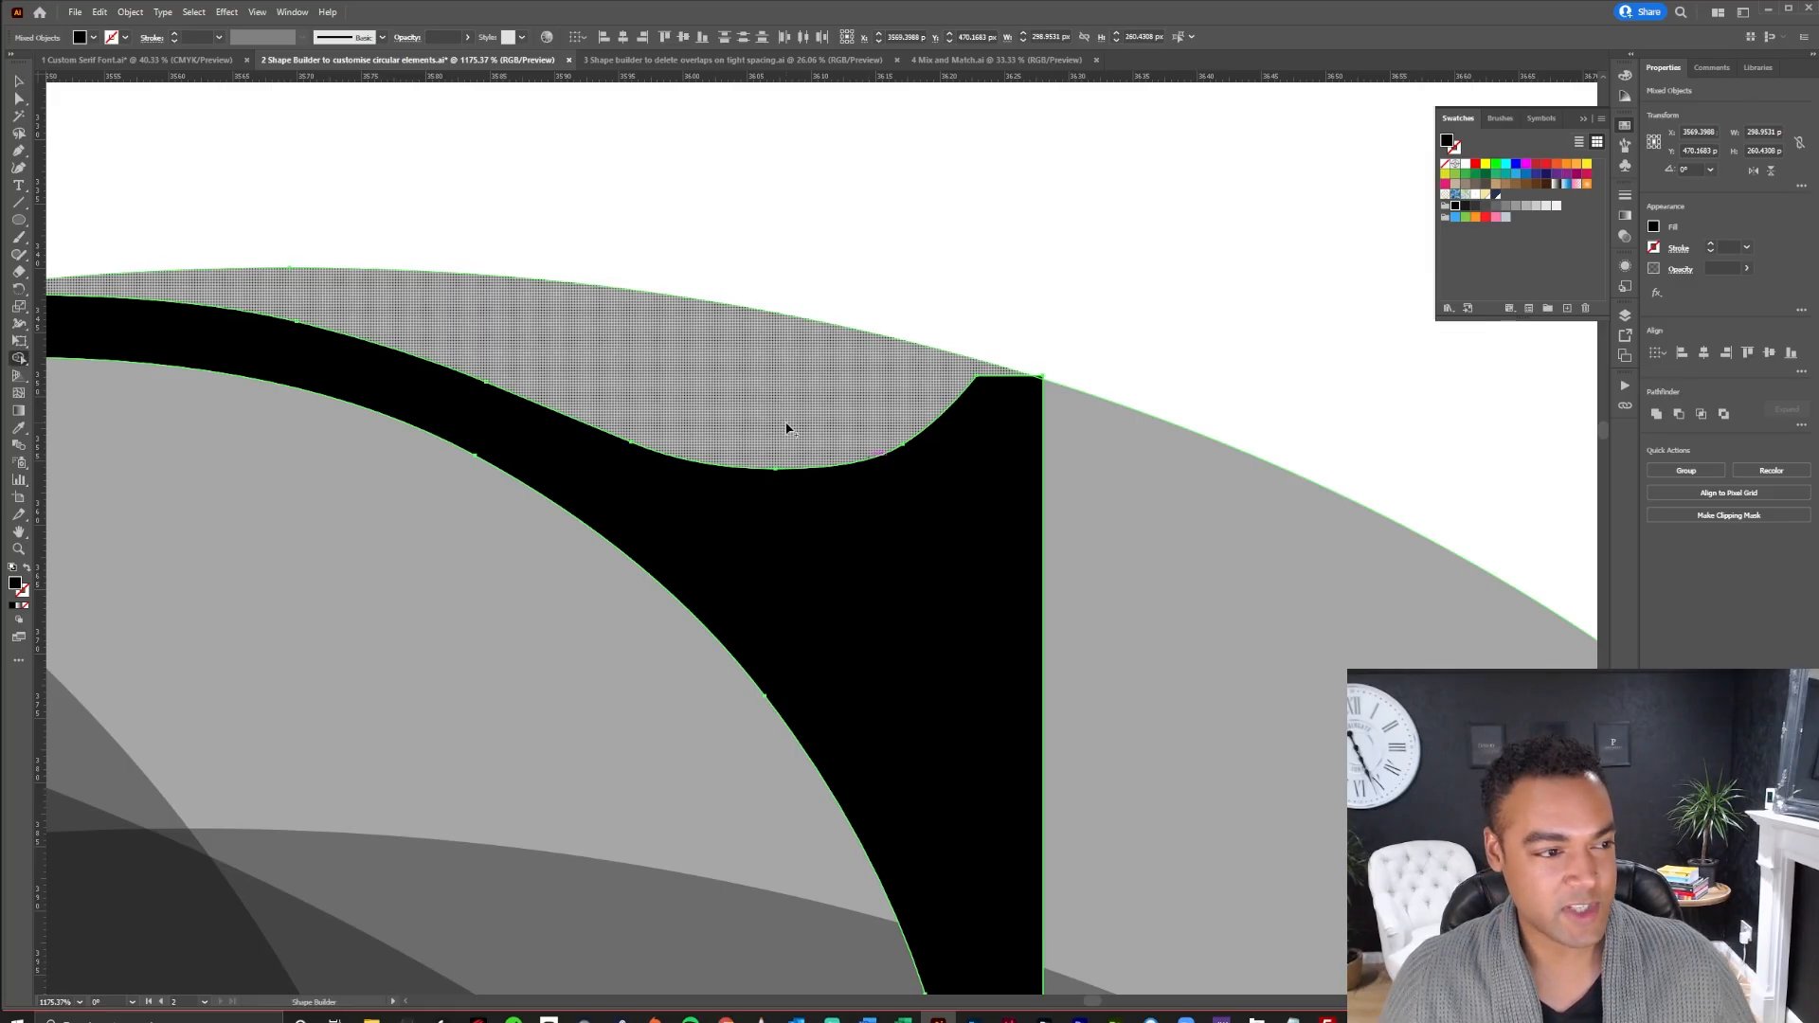
pyautogui.moveTo(794, 509); pyautogui.dragTo(771, 449)
pyautogui.press('v')
pyautogui.click(1047, 389)
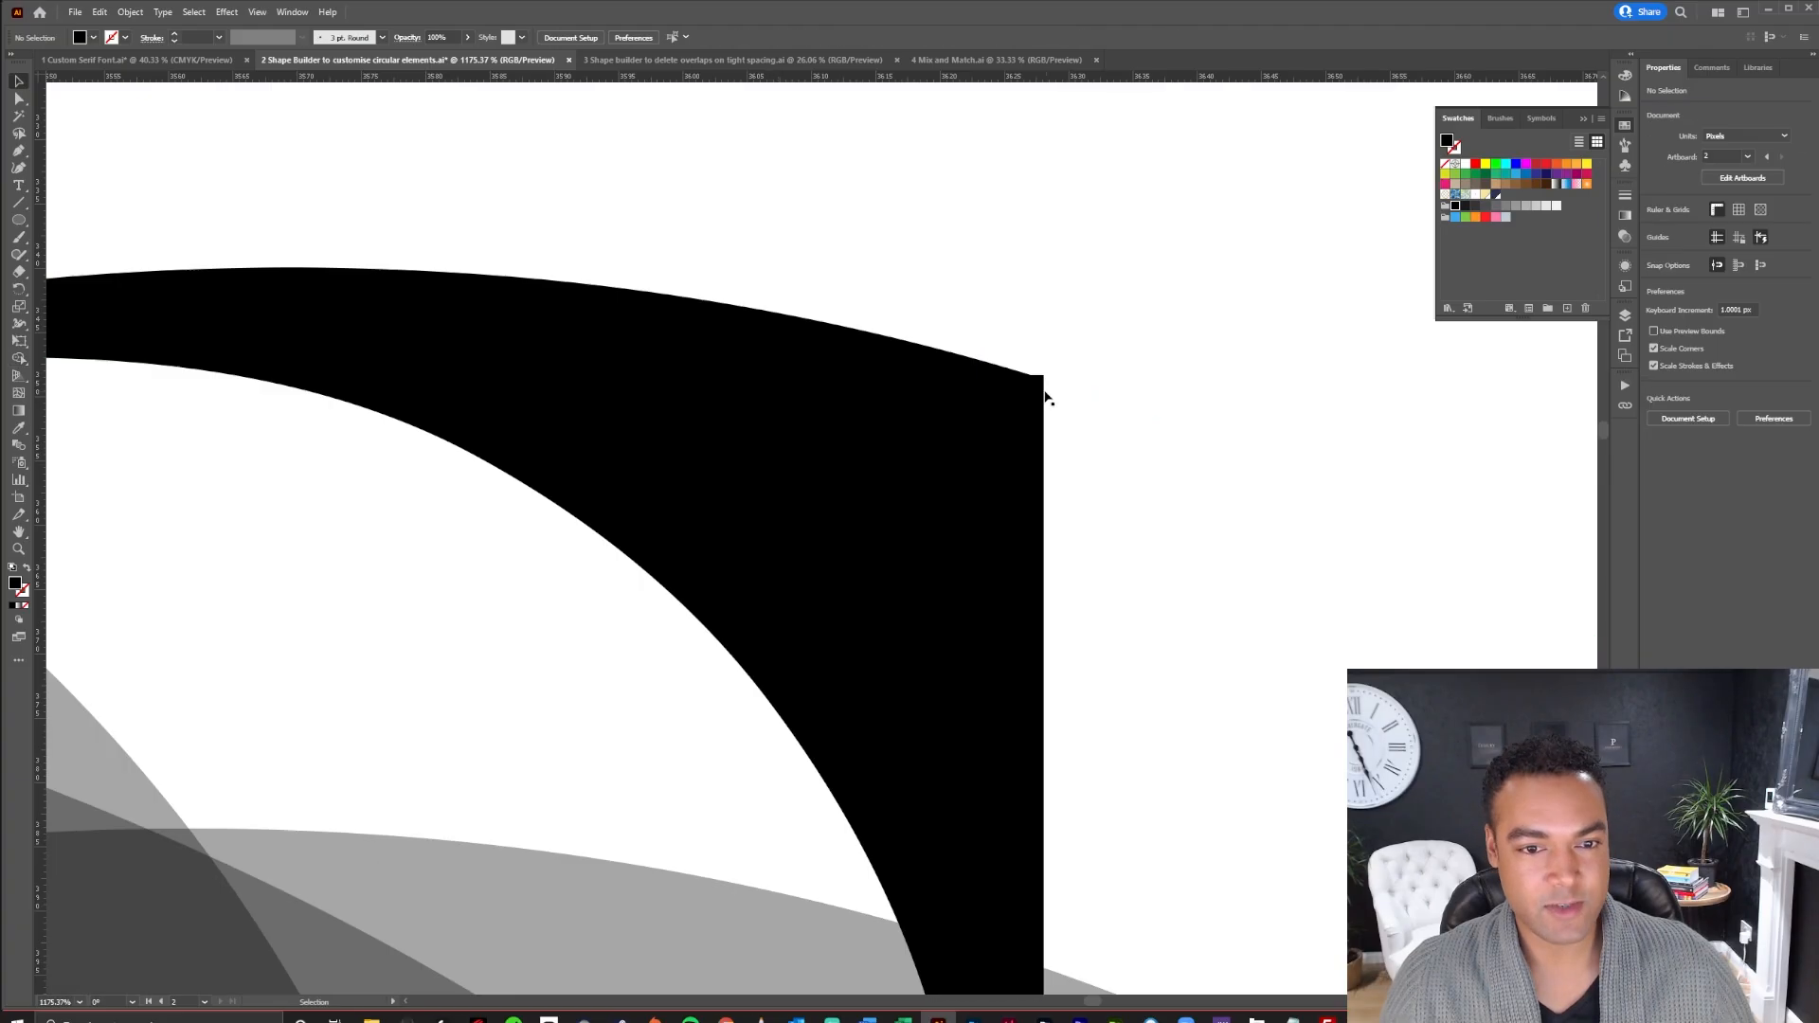
pyautogui.press('super')
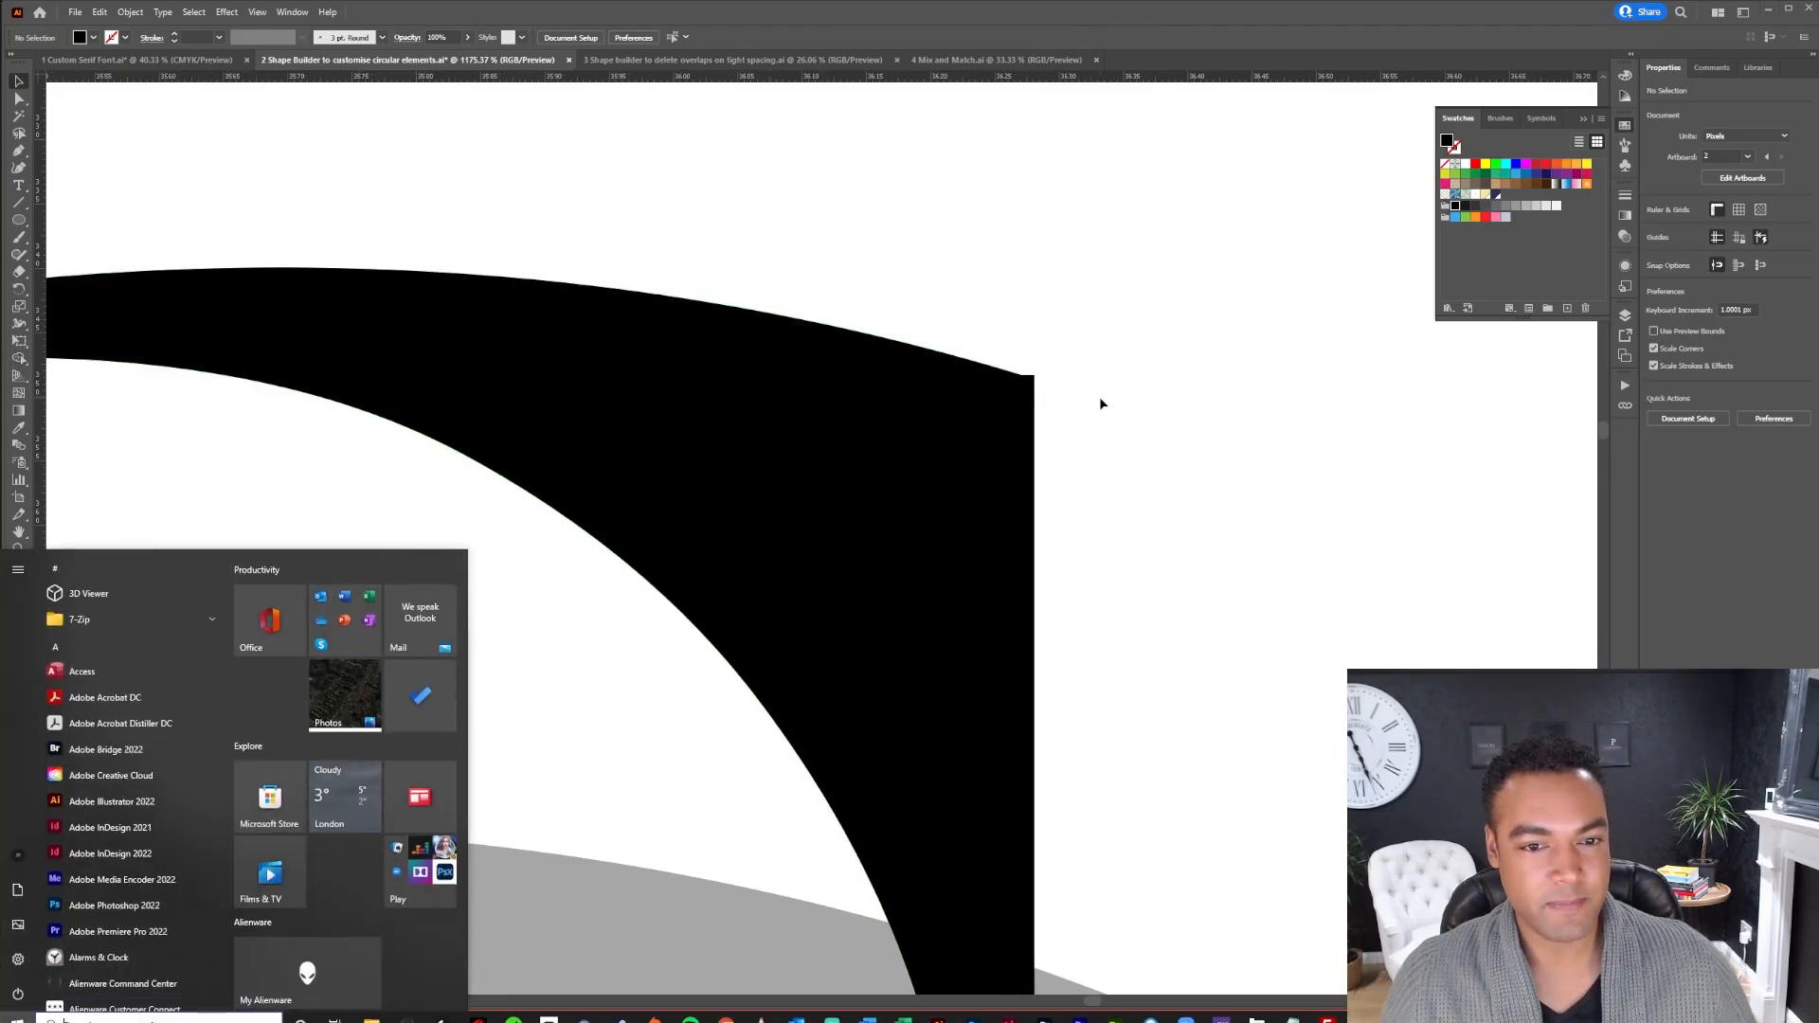
pyautogui.press('super')
# Delete the small protruding corner at the tip of the G's upper serif using its anchor point
pyautogui.moveTo(1117, 410); pyautogui.dragTo(1097, 362)
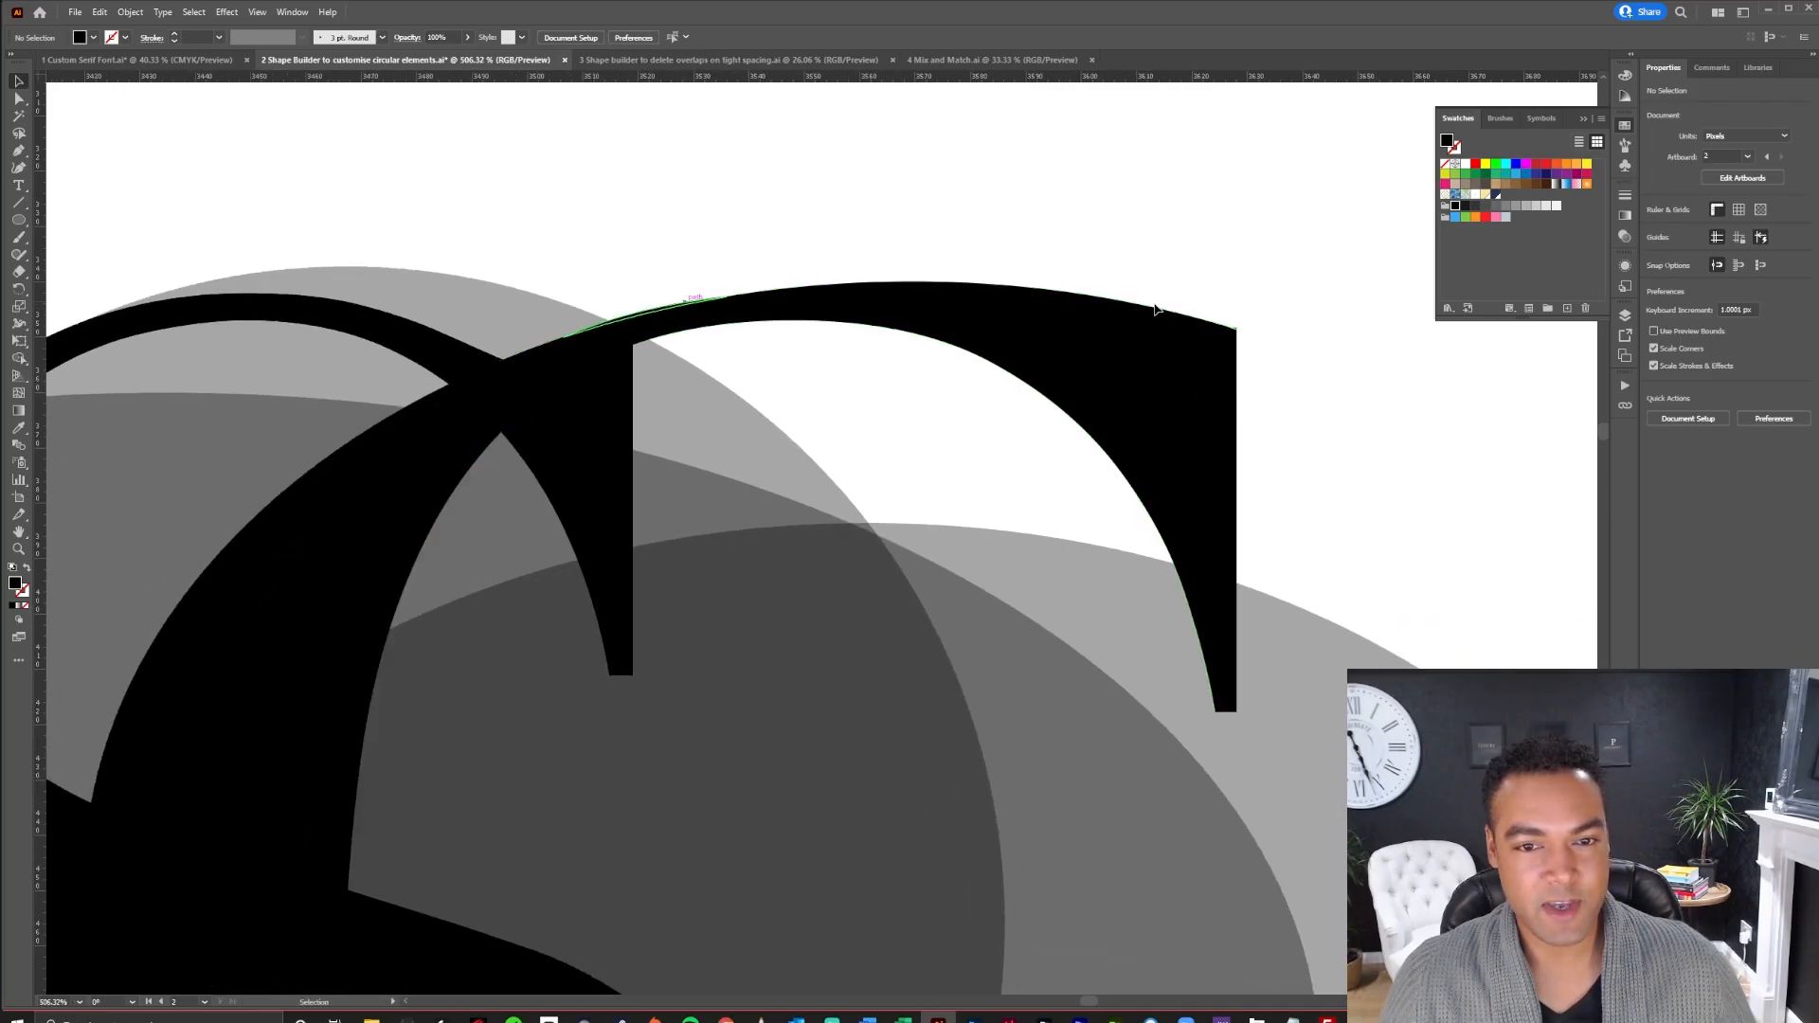
pyautogui.scroll(-5, 1038, 424)
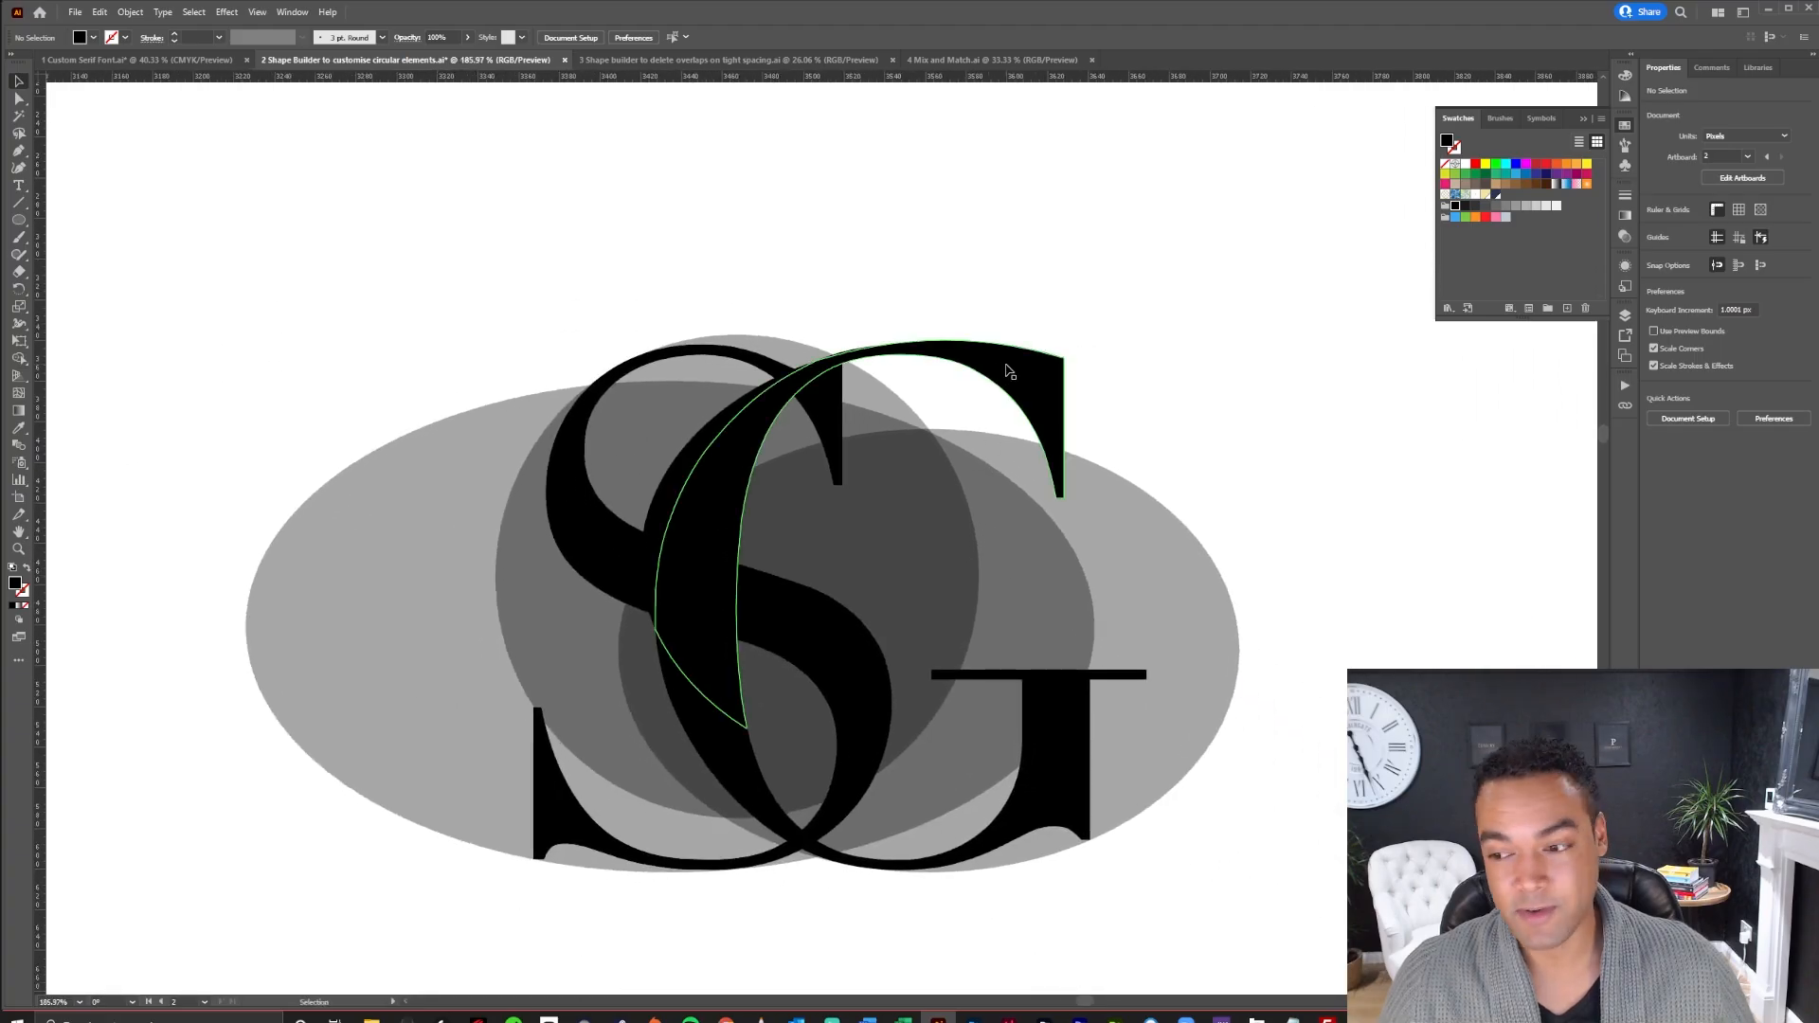
pyautogui.moveTo(1032, 361); pyautogui.dragTo(1331, 403)
pyautogui.click(1024, 423)
pyautogui.press('a')
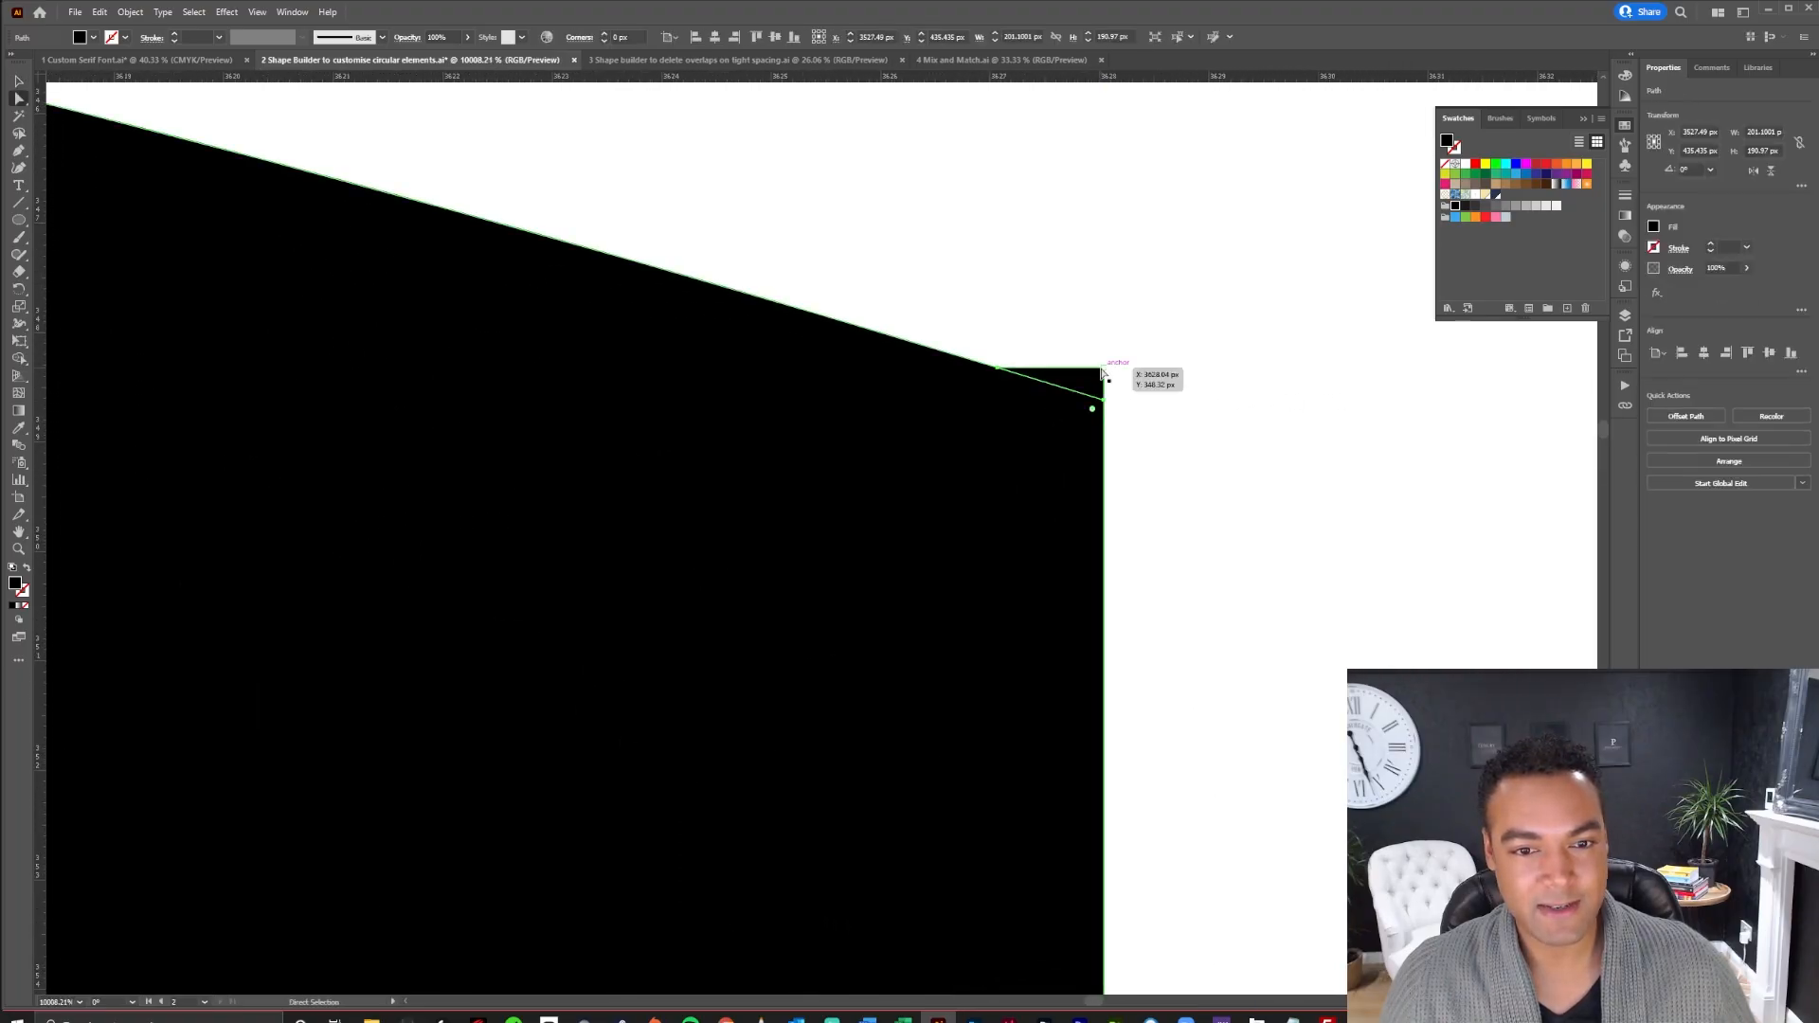
pyautogui.click(1102, 371)
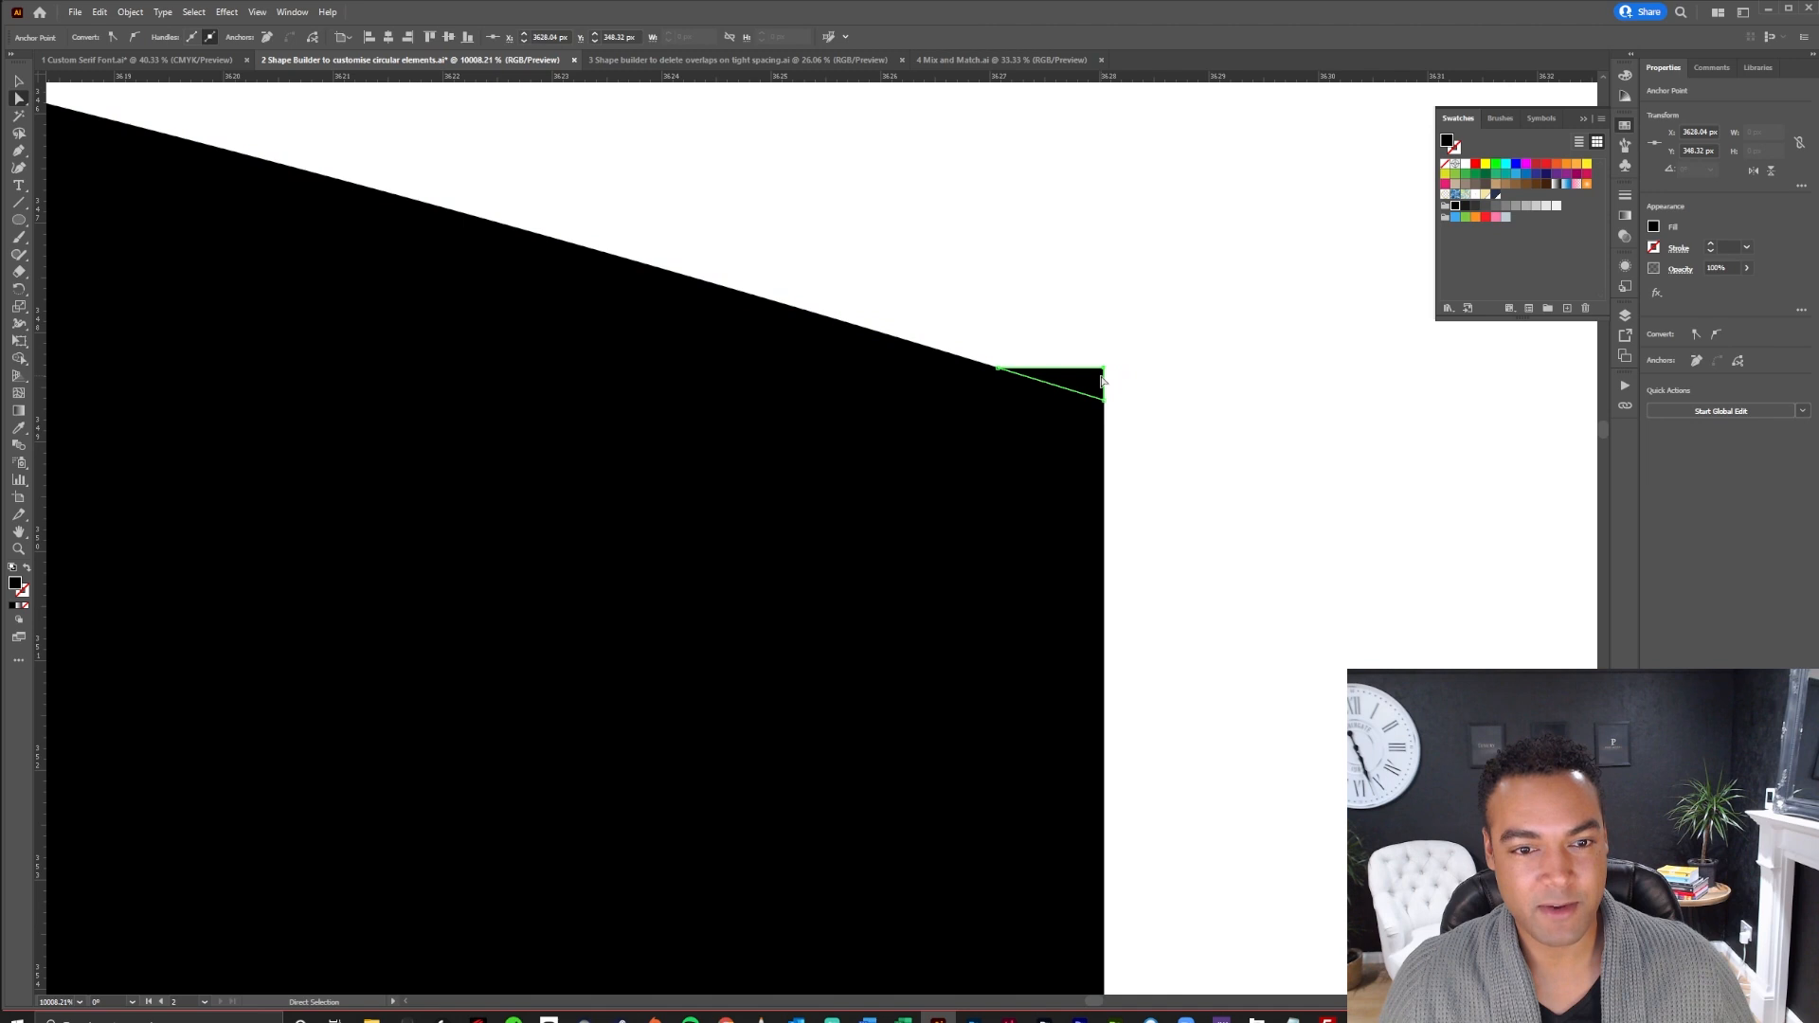
pyautogui.scroll(-3, 1019, 411)
pyautogui.moveTo(1151, 377); pyautogui.dragTo(1137, 388)
pyautogui.press('Delete')
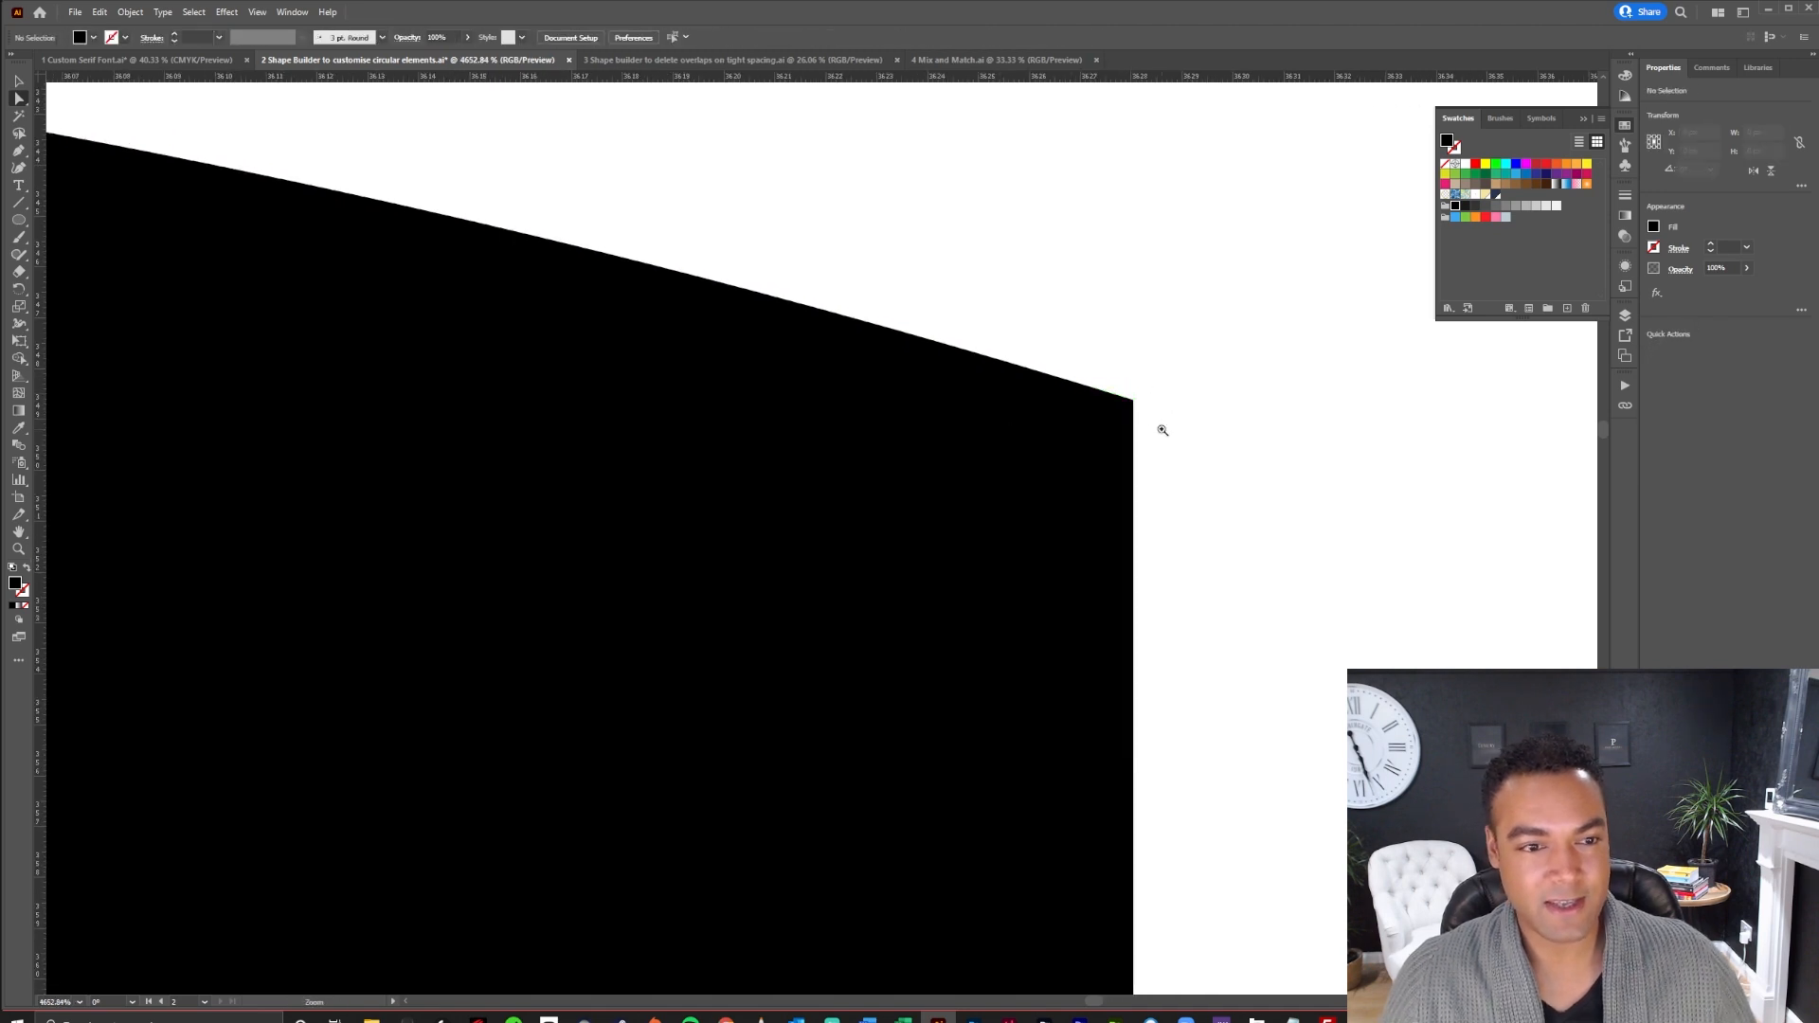
# Slide the anchor point where the new arc joins the G's outer curve back along the stroke to smooth the join
pyautogui.scroll(-6, 1162, 429)
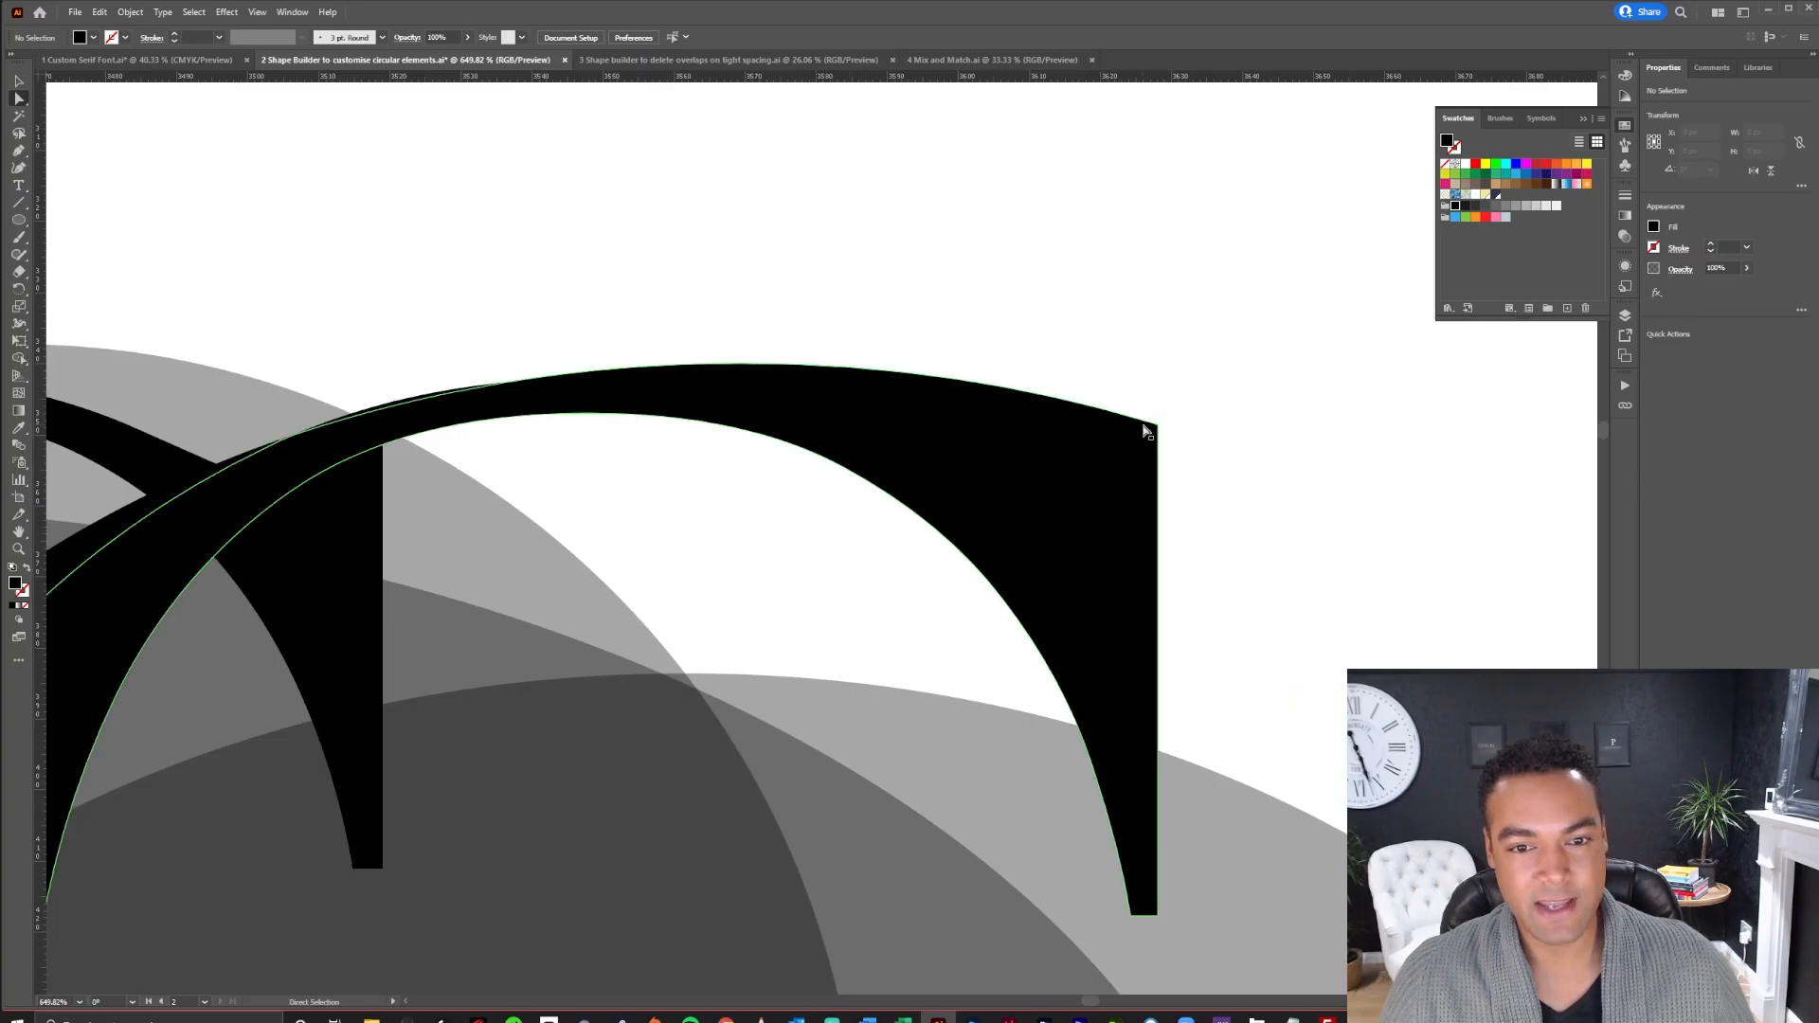
pyautogui.scroll(4, 1074, 426)
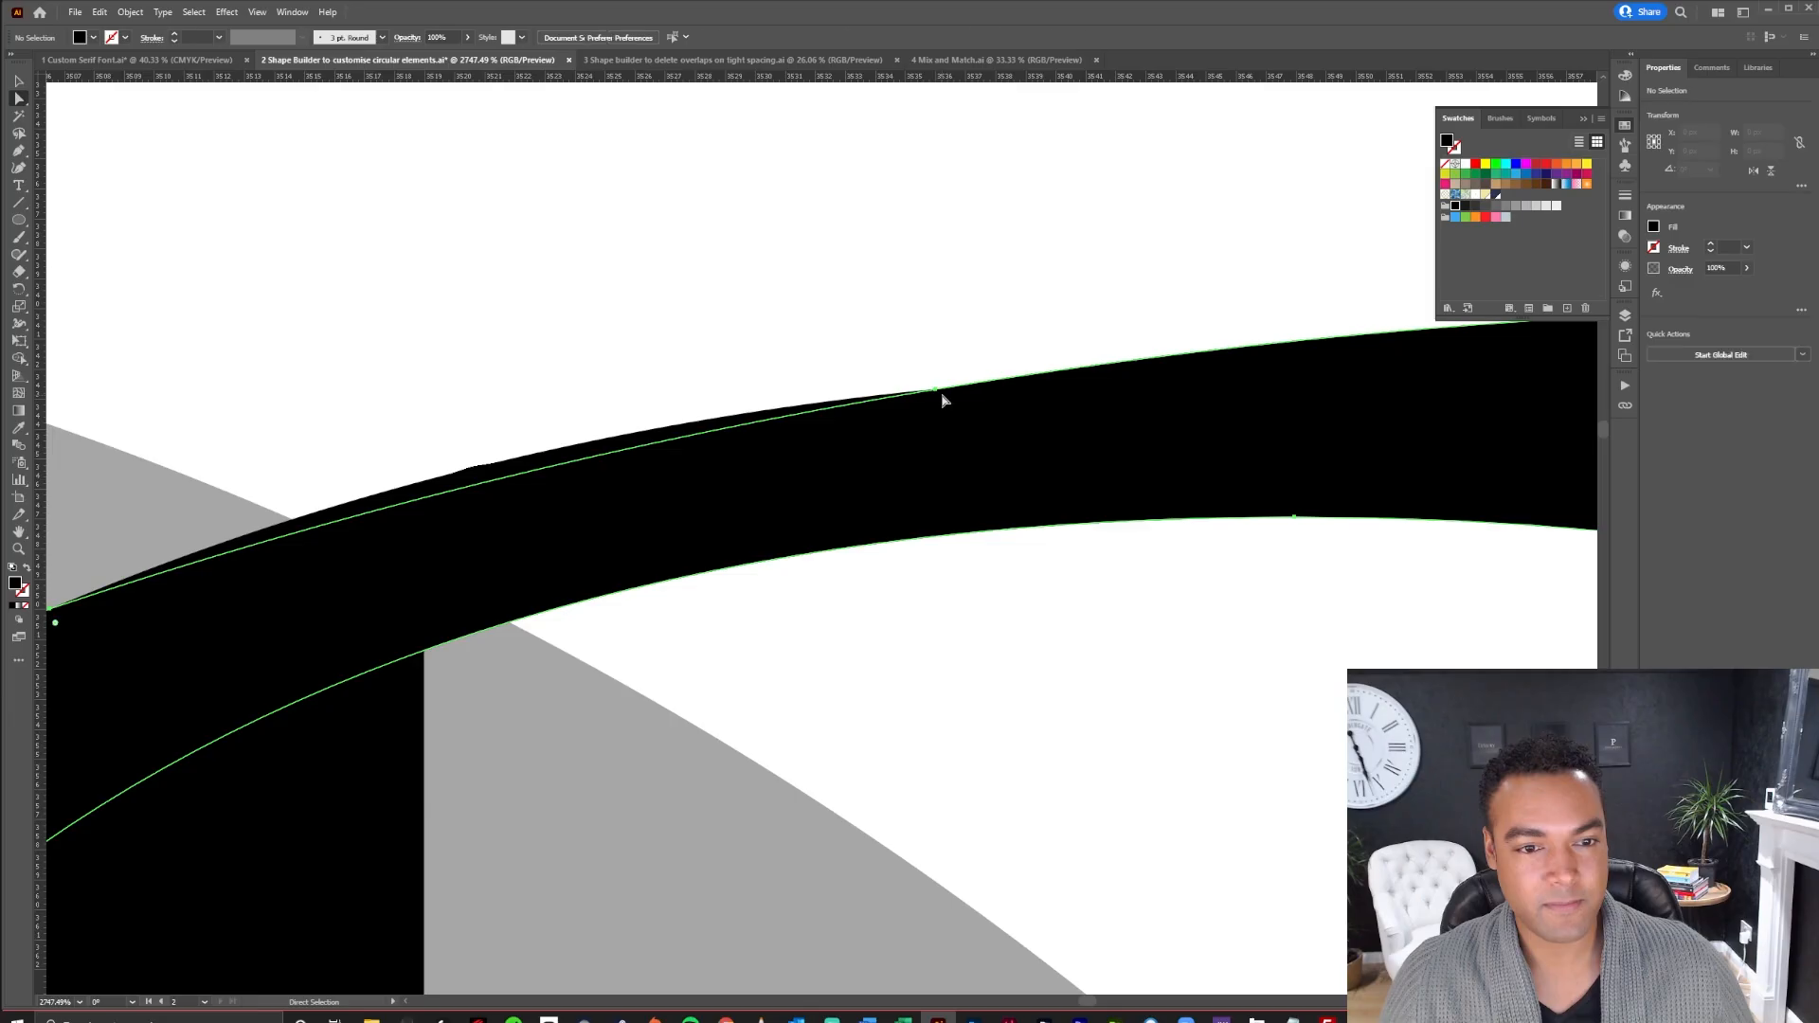
pyautogui.click(936, 391)
pyautogui.click(936, 392)
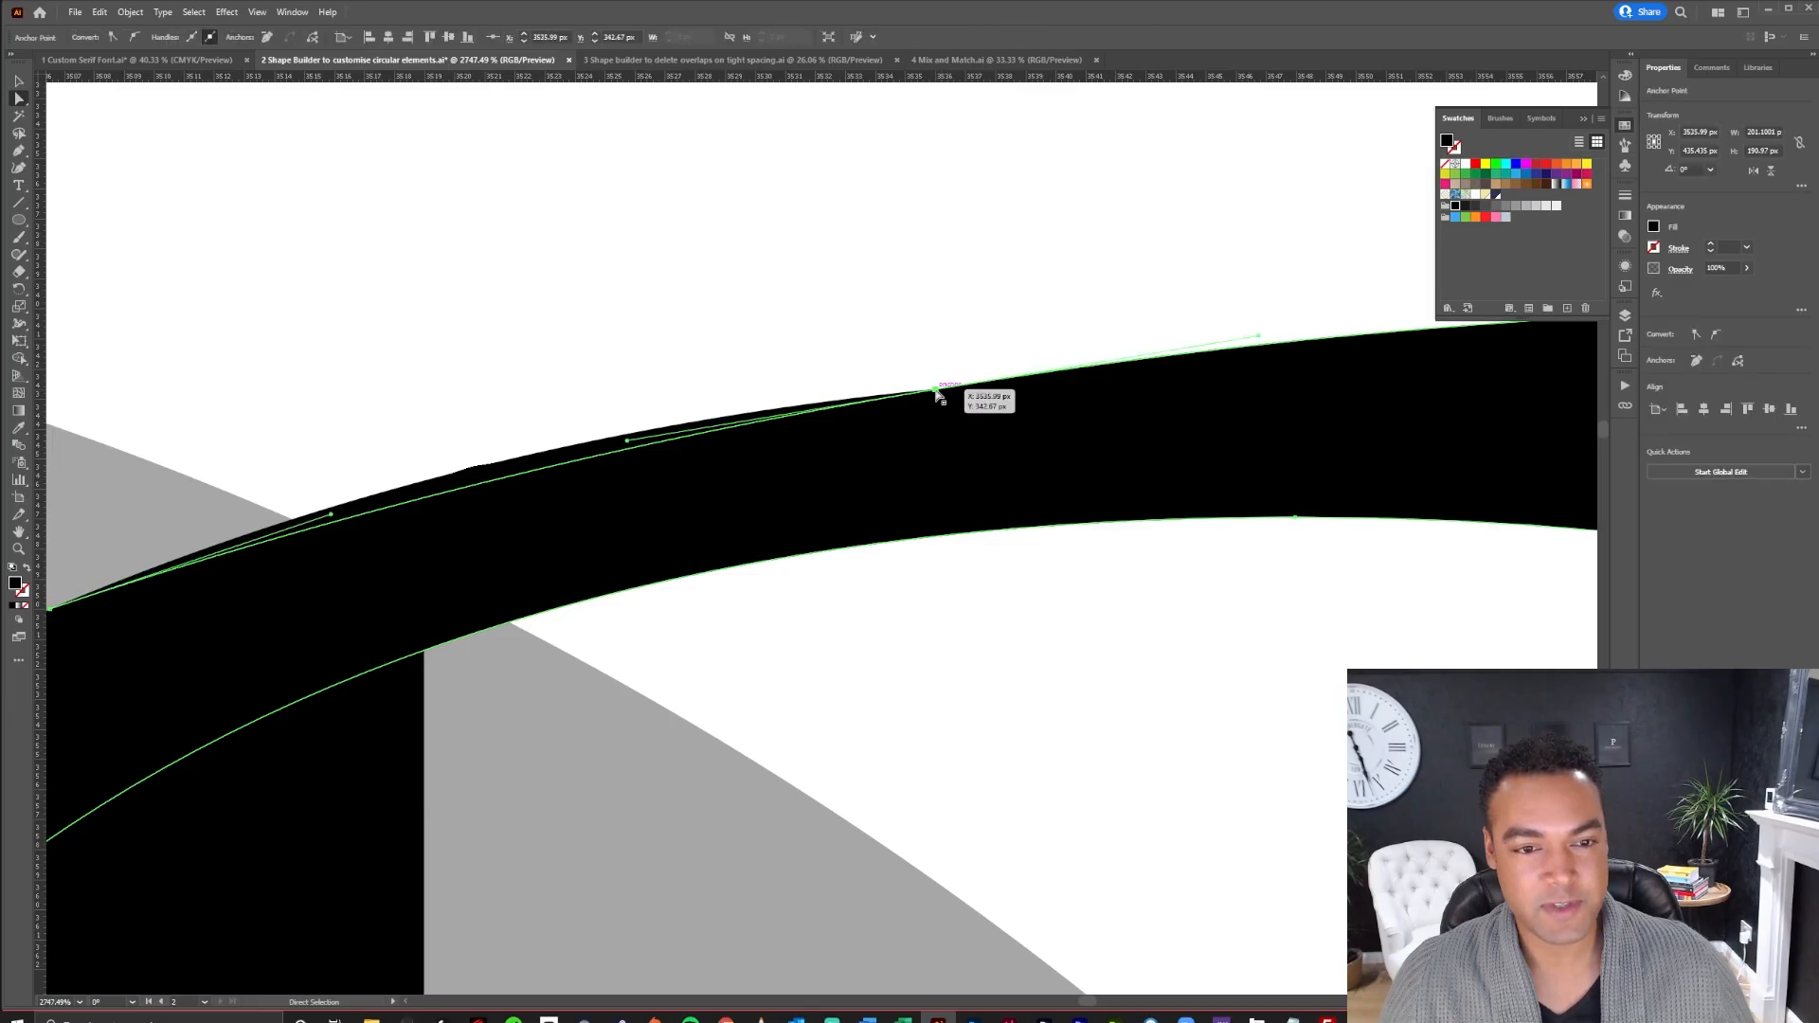
pyautogui.moveTo(936, 392); pyautogui.dragTo(783, 408)
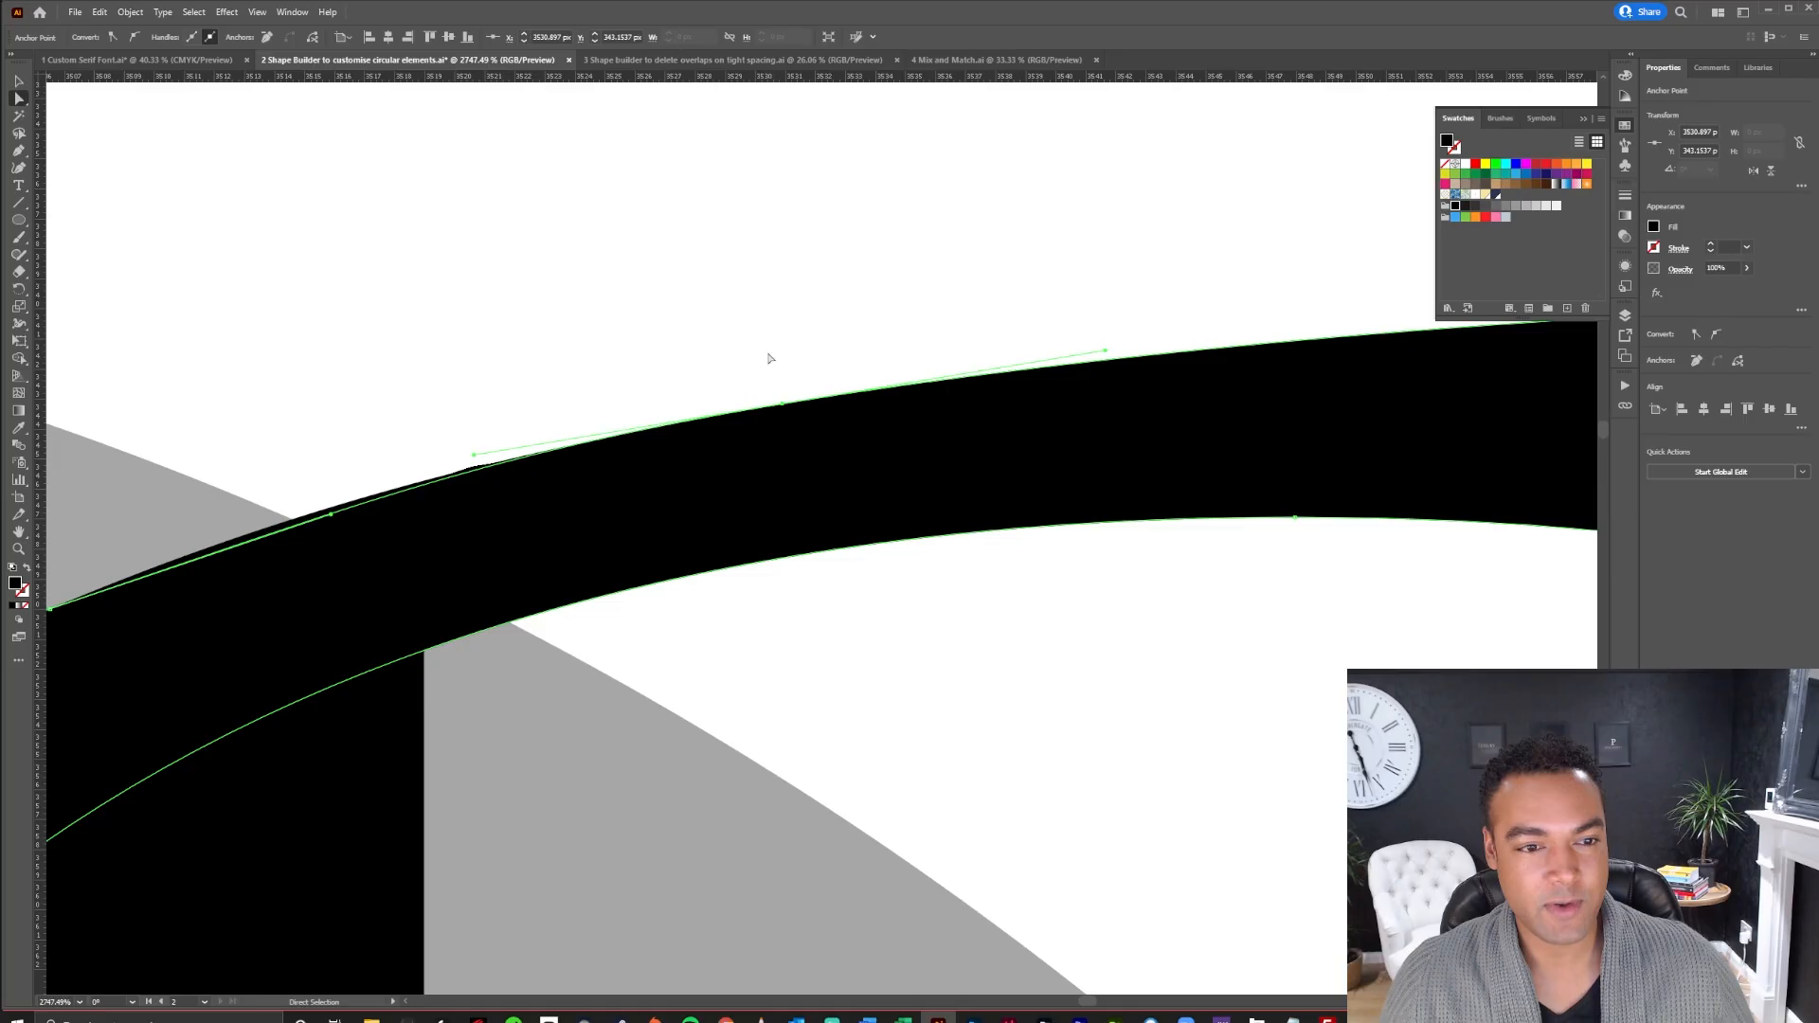
pyautogui.click(771, 357)
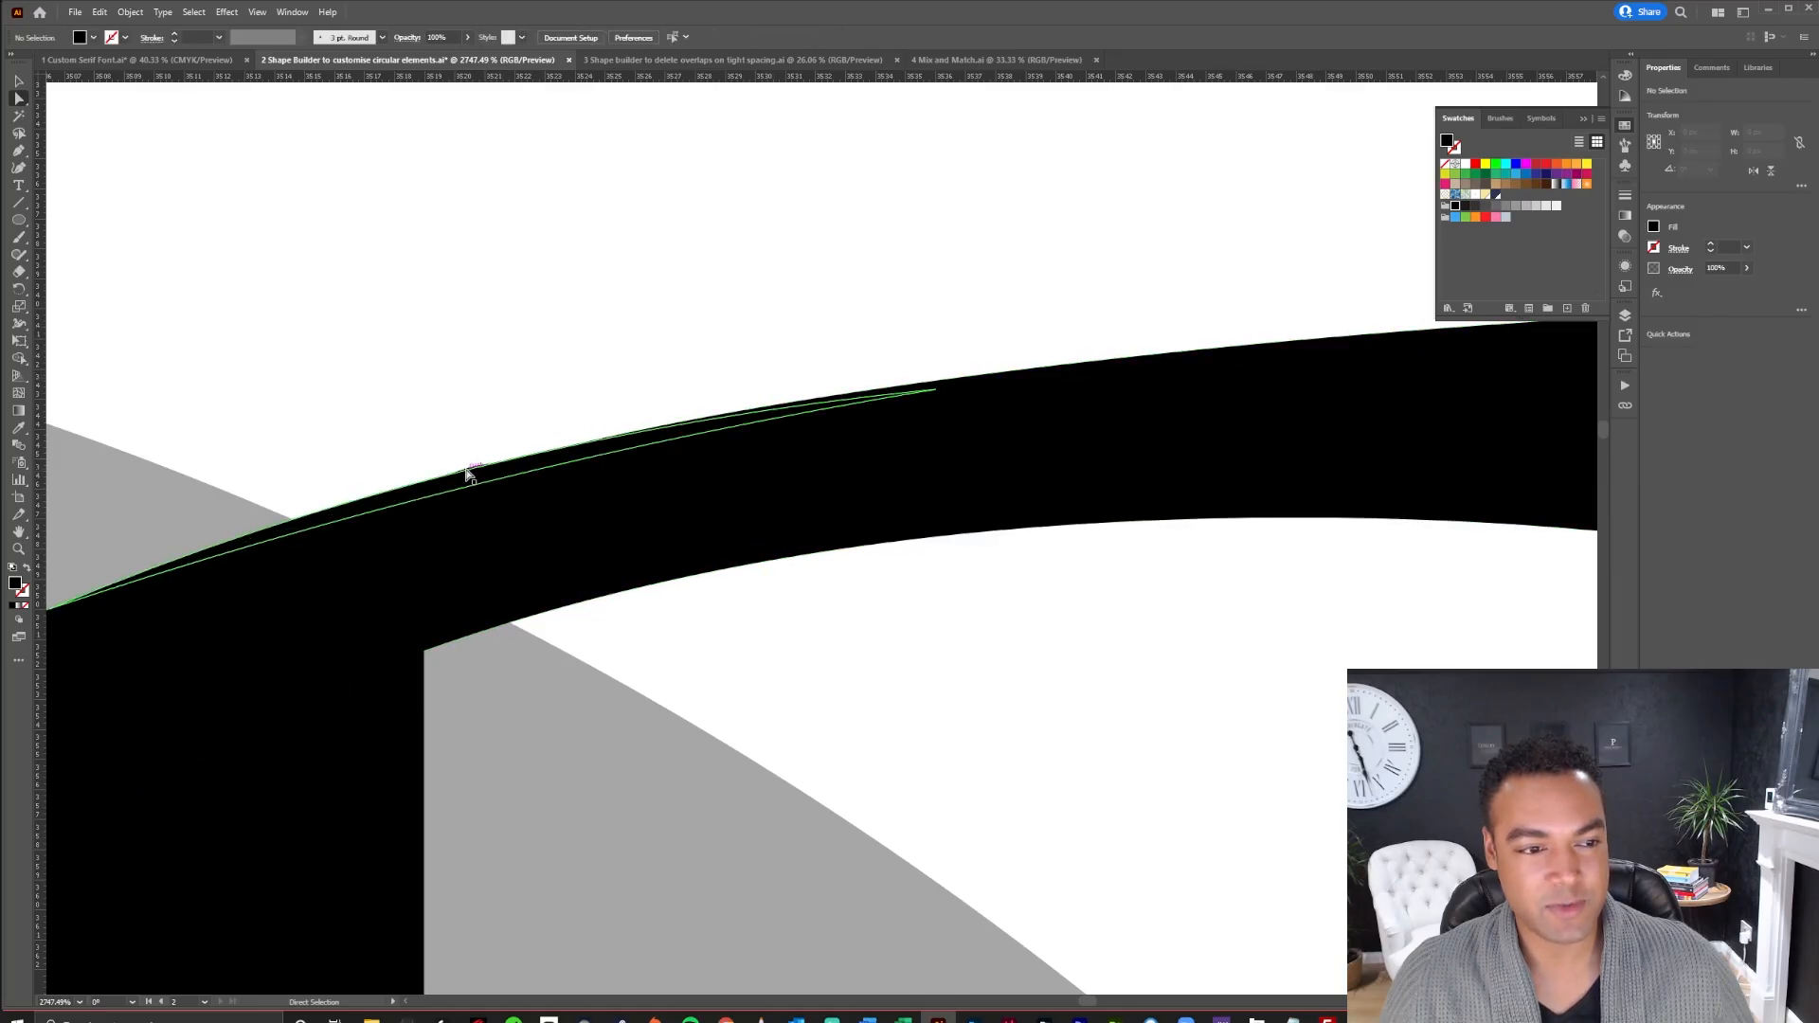
# Shift the ellipse under the G slightly left so its edge meets the corner of the G's lower serif
pyautogui.moveTo(441, 485); pyautogui.dragTo(922, 426)
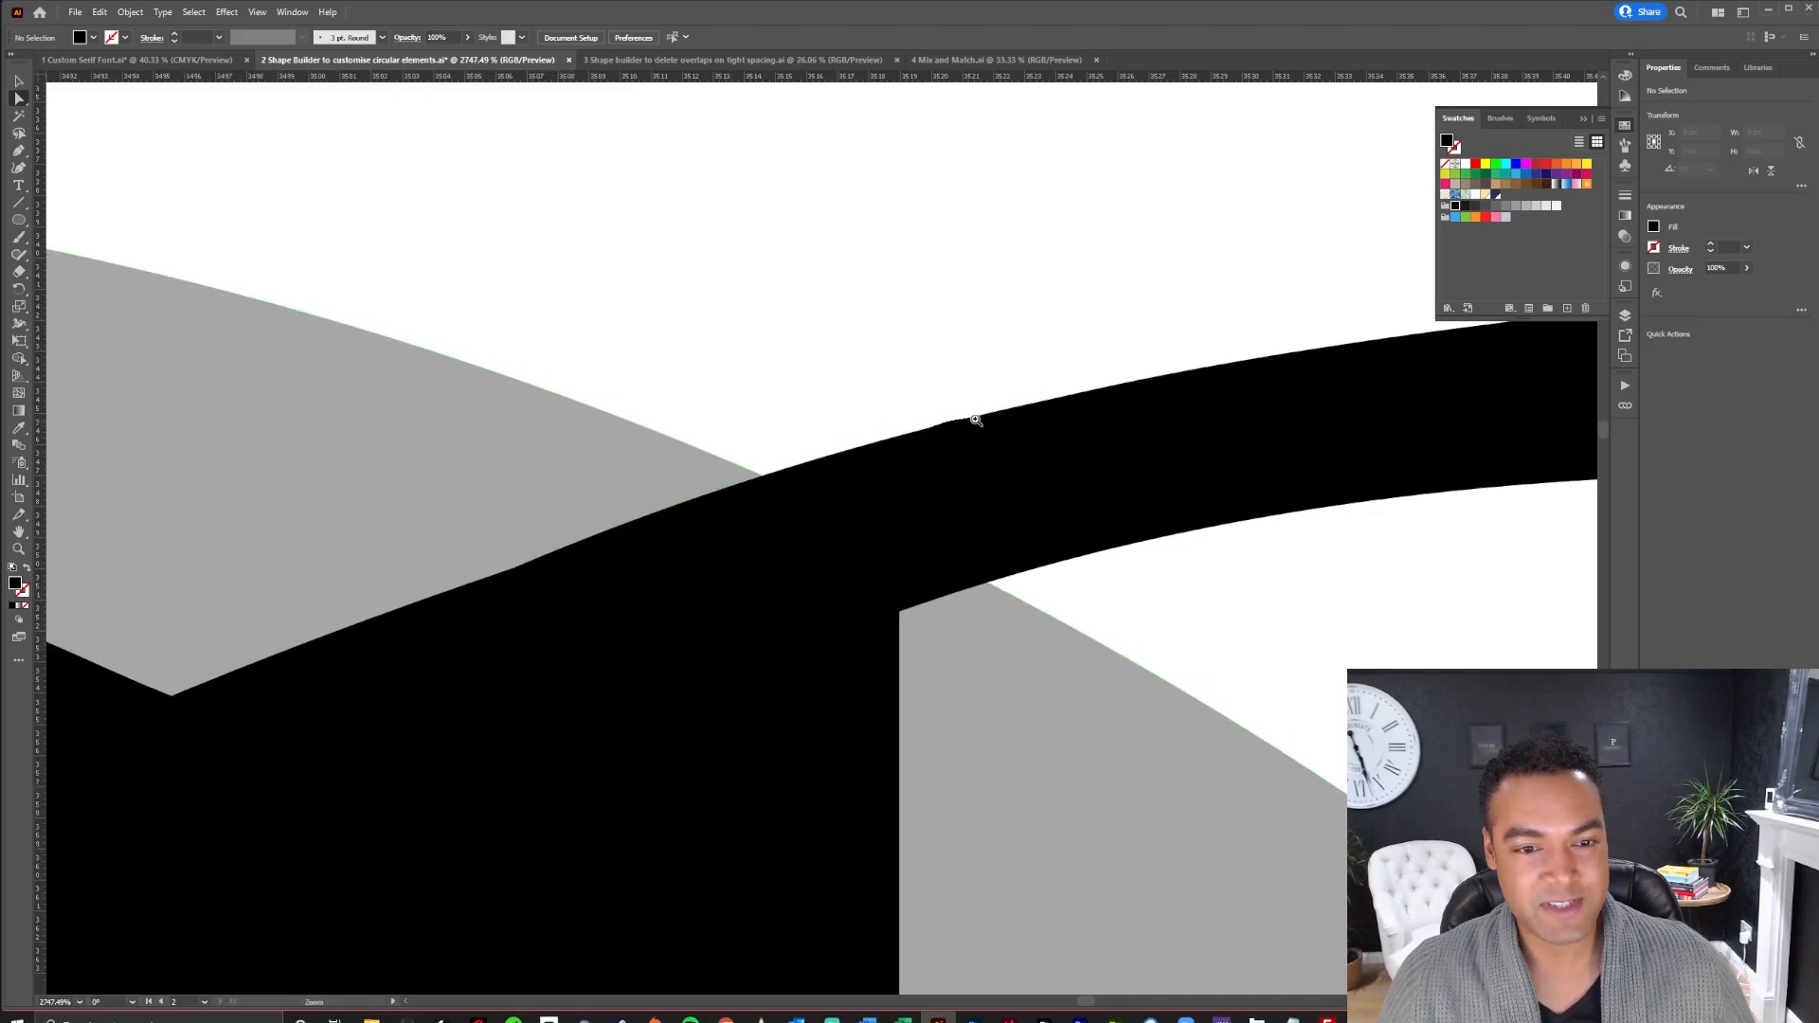
pyautogui.click(953, 423)
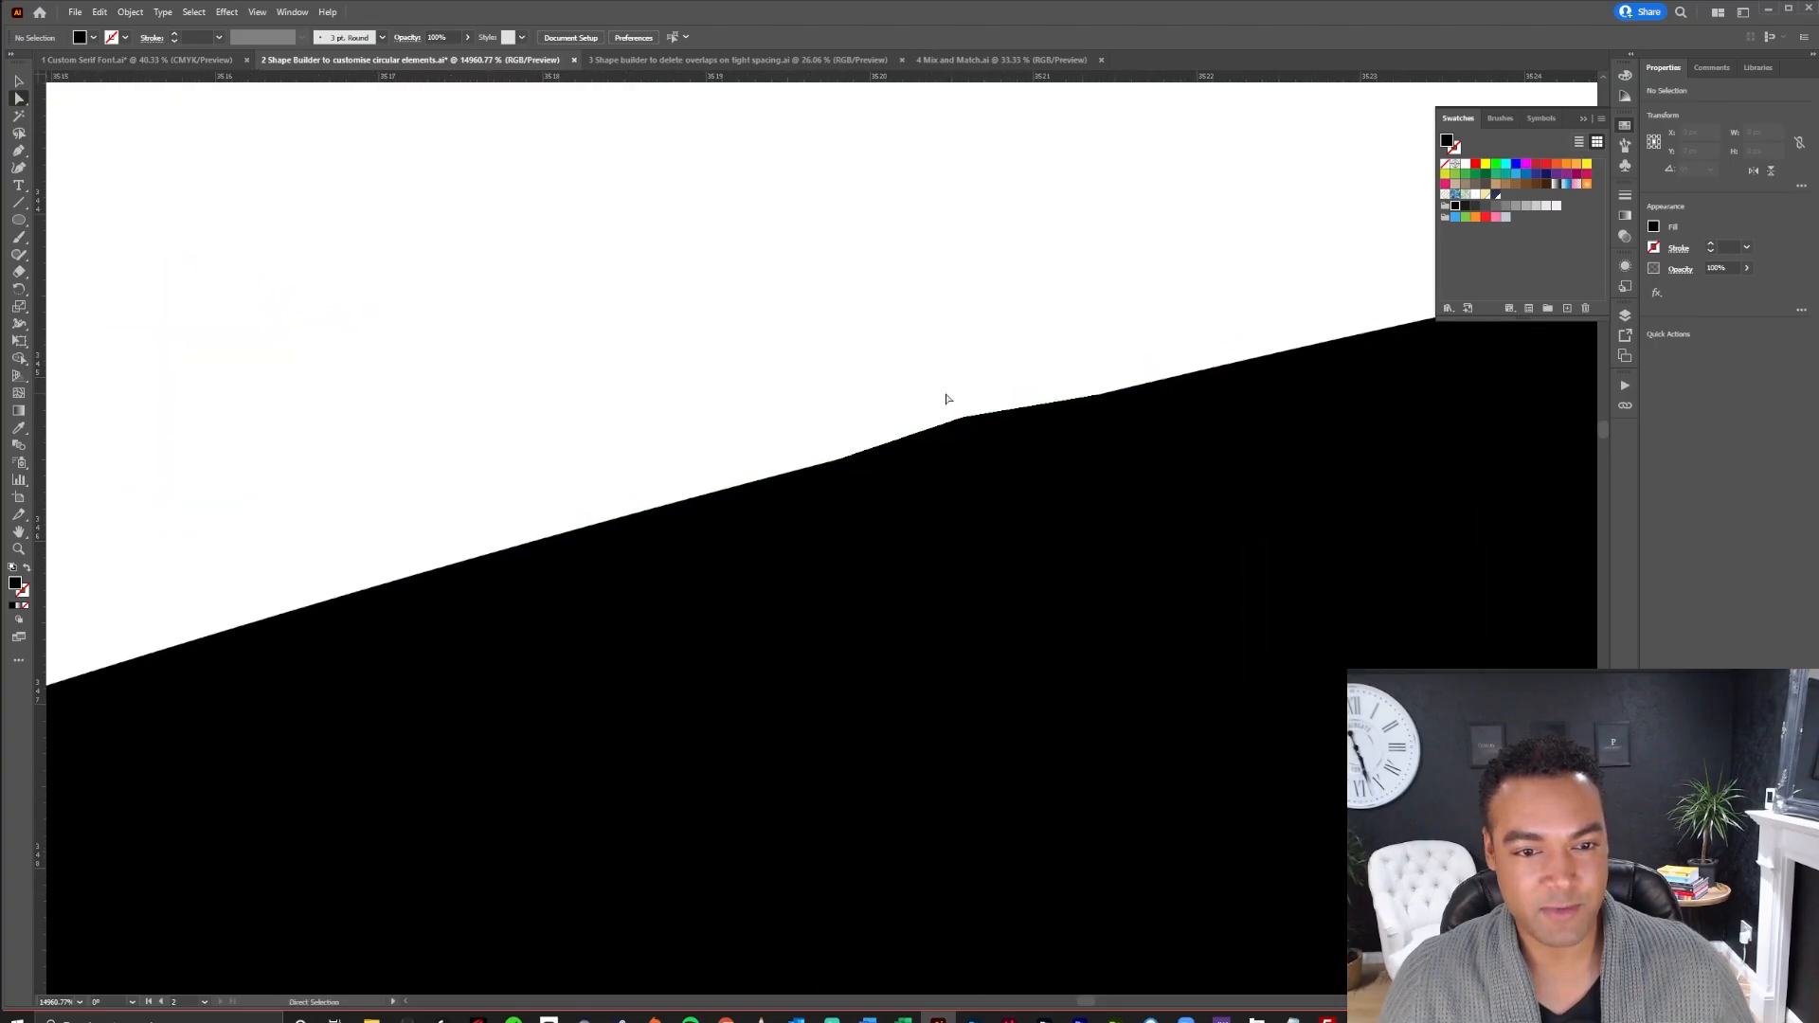
pyautogui.scroll(-5, 1297, 479)
pyautogui.scroll(-5, 1297, 479)
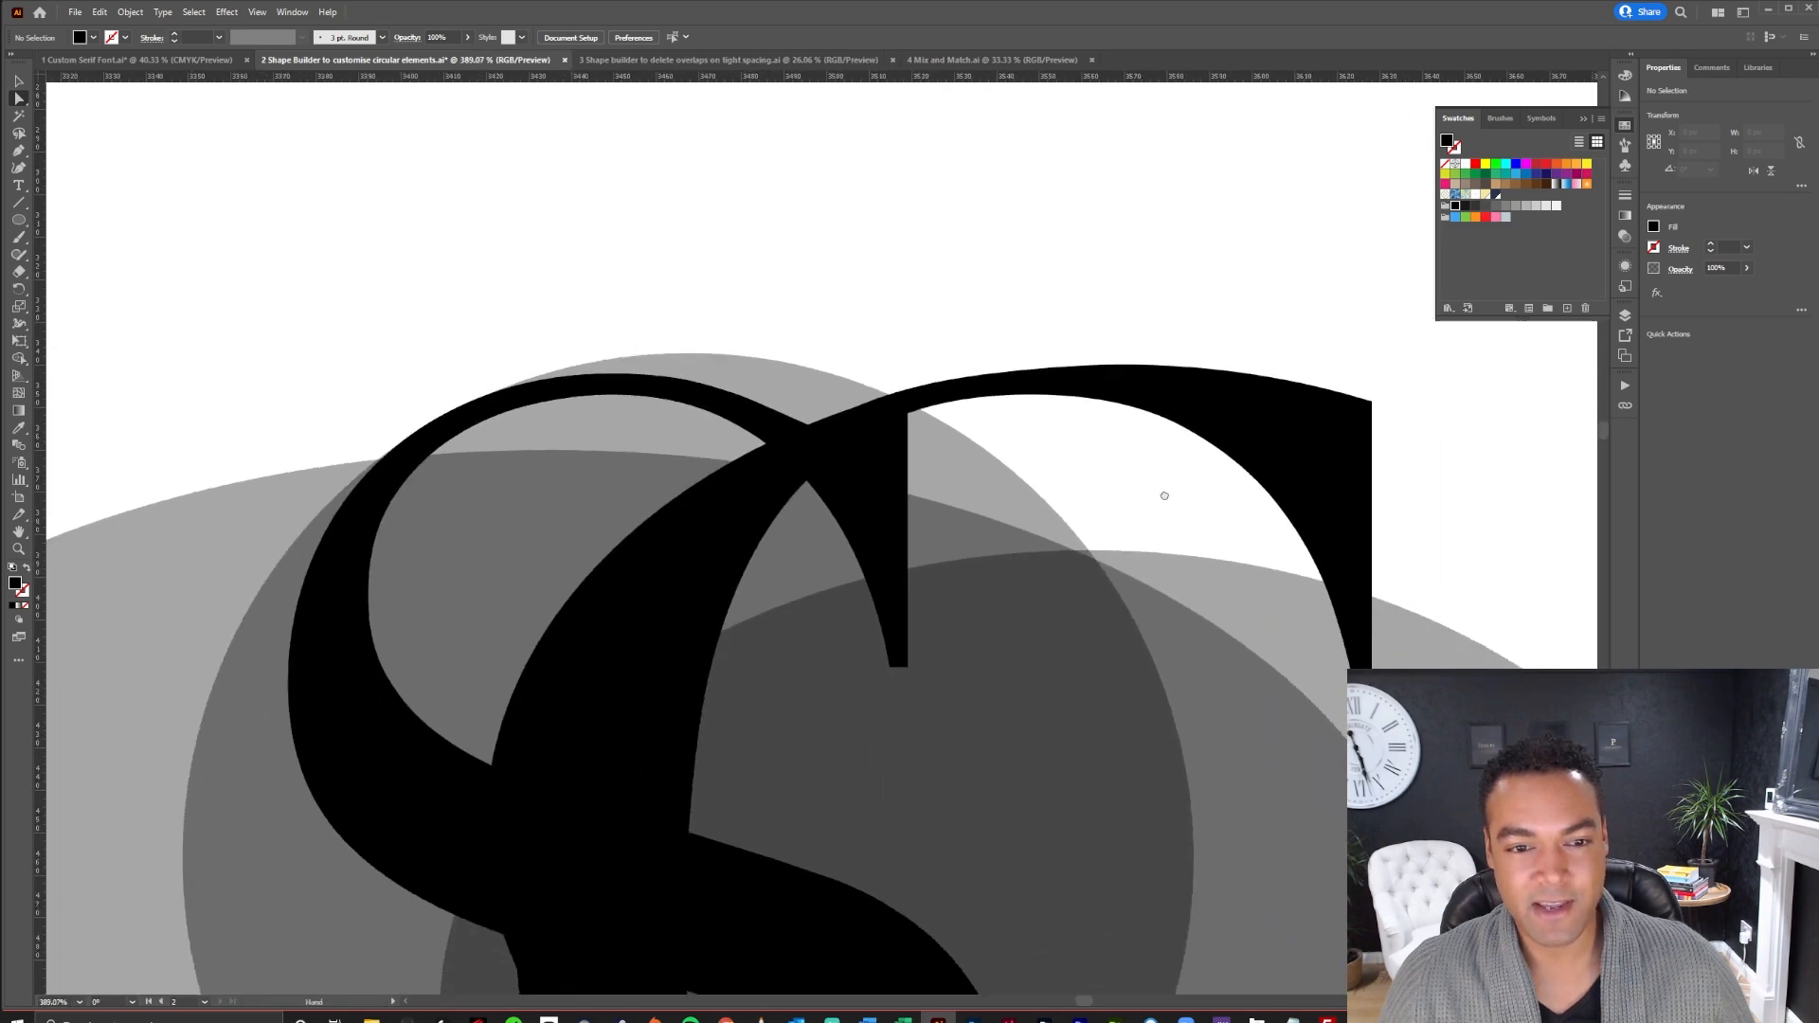
pyautogui.press('v')
pyautogui.scroll(-2, 991, 417)
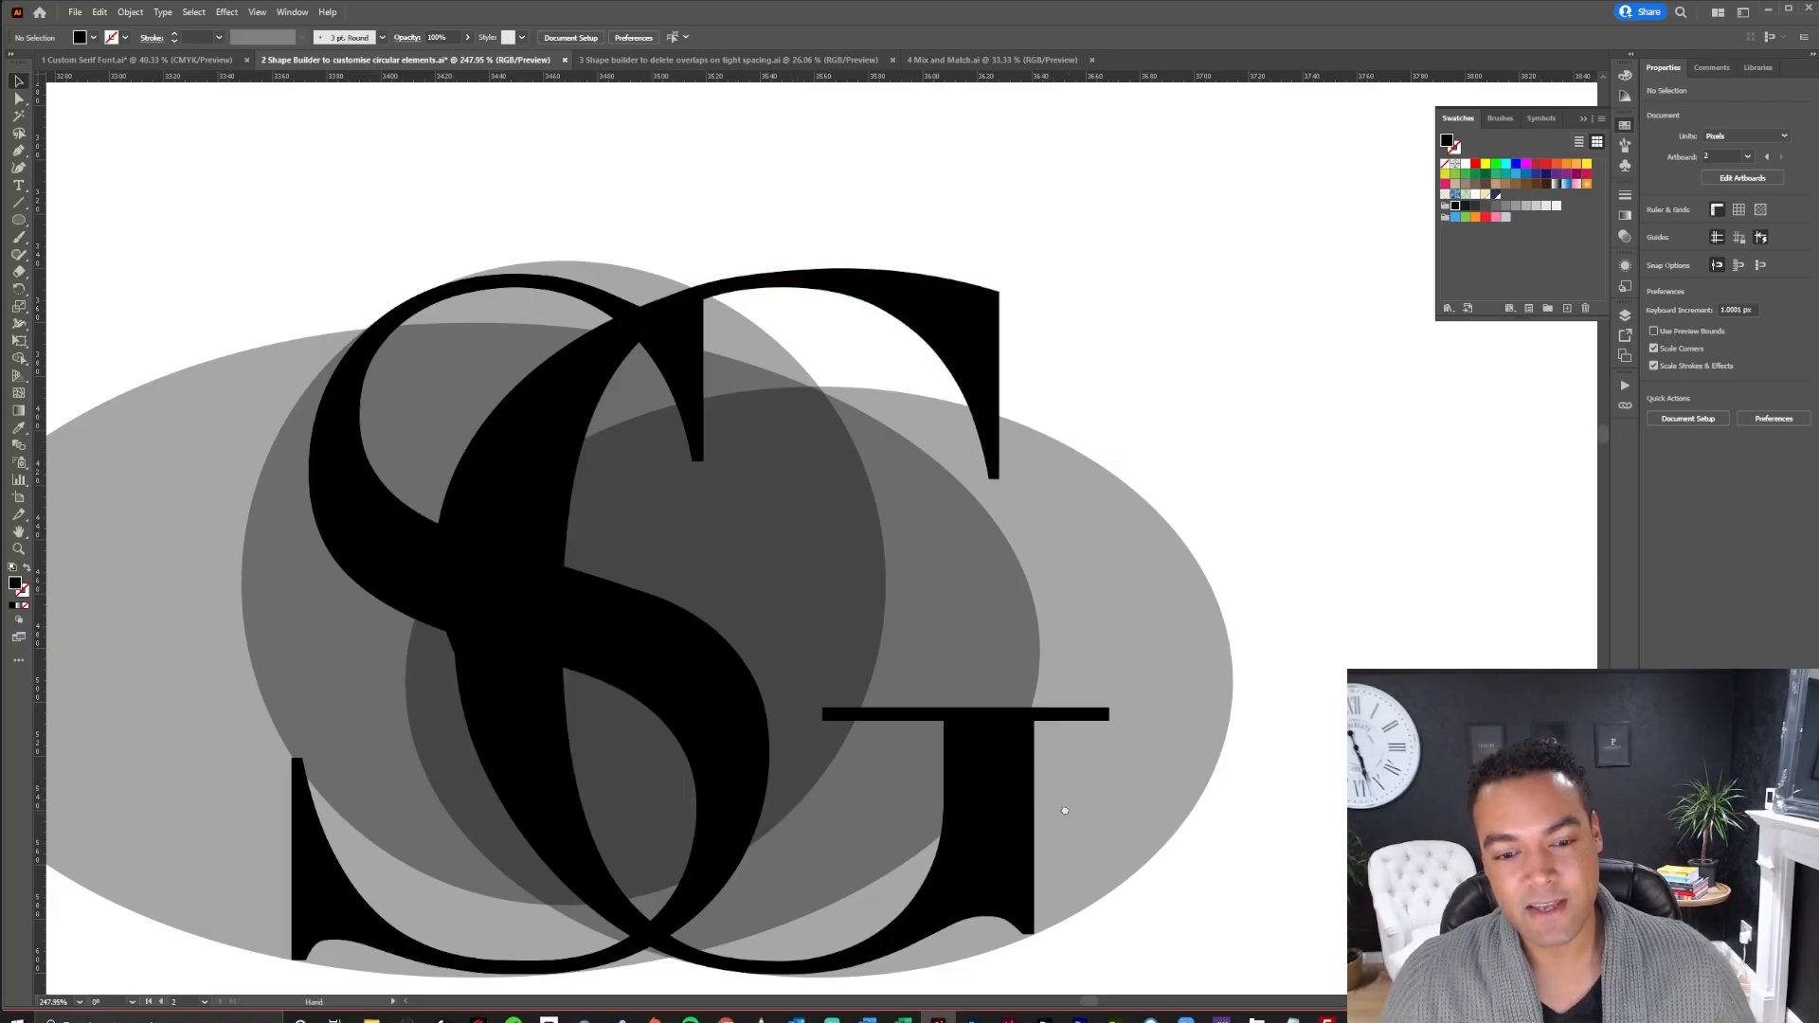
pyautogui.moveTo(1029, 856); pyautogui.dragTo(1047, 432)
pyautogui.click(1021, 521)
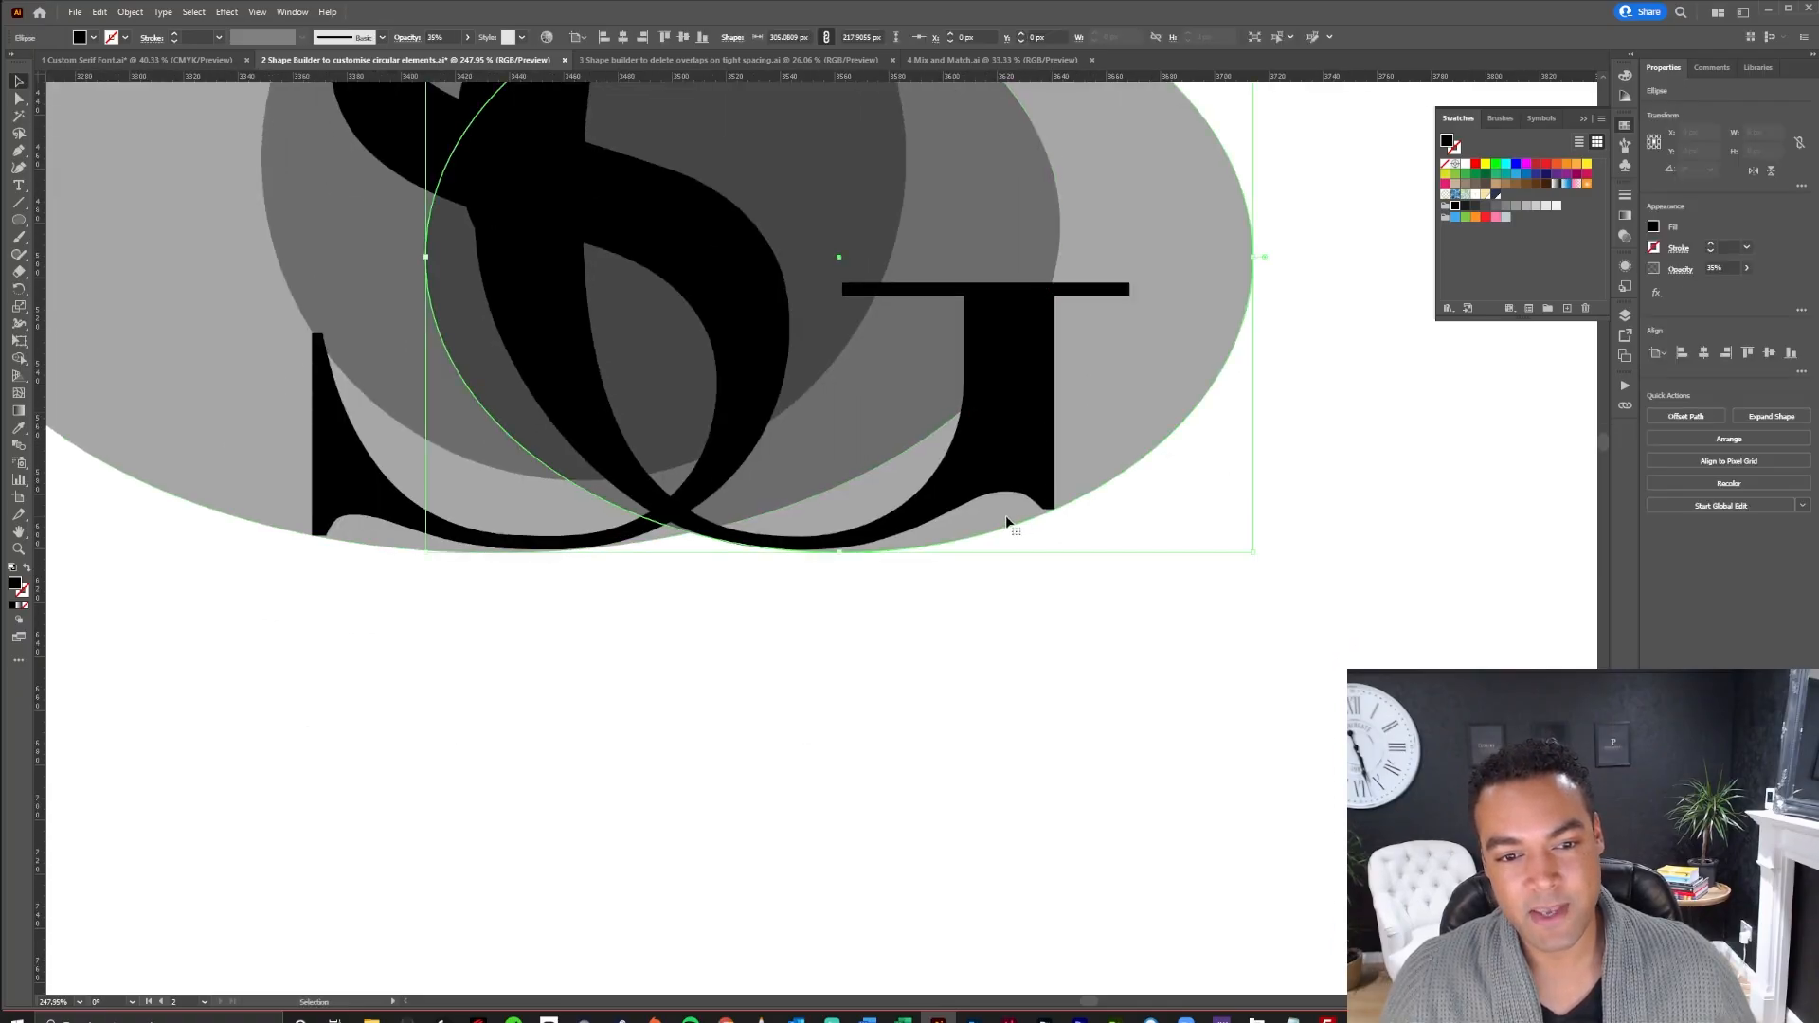
pyautogui.moveTo(1113, 436)
pyautogui.mouseDown()
pyautogui.moveTo(1047, 438)
pyautogui.moveTo(1108, 434)
pyautogui.mouseUp()
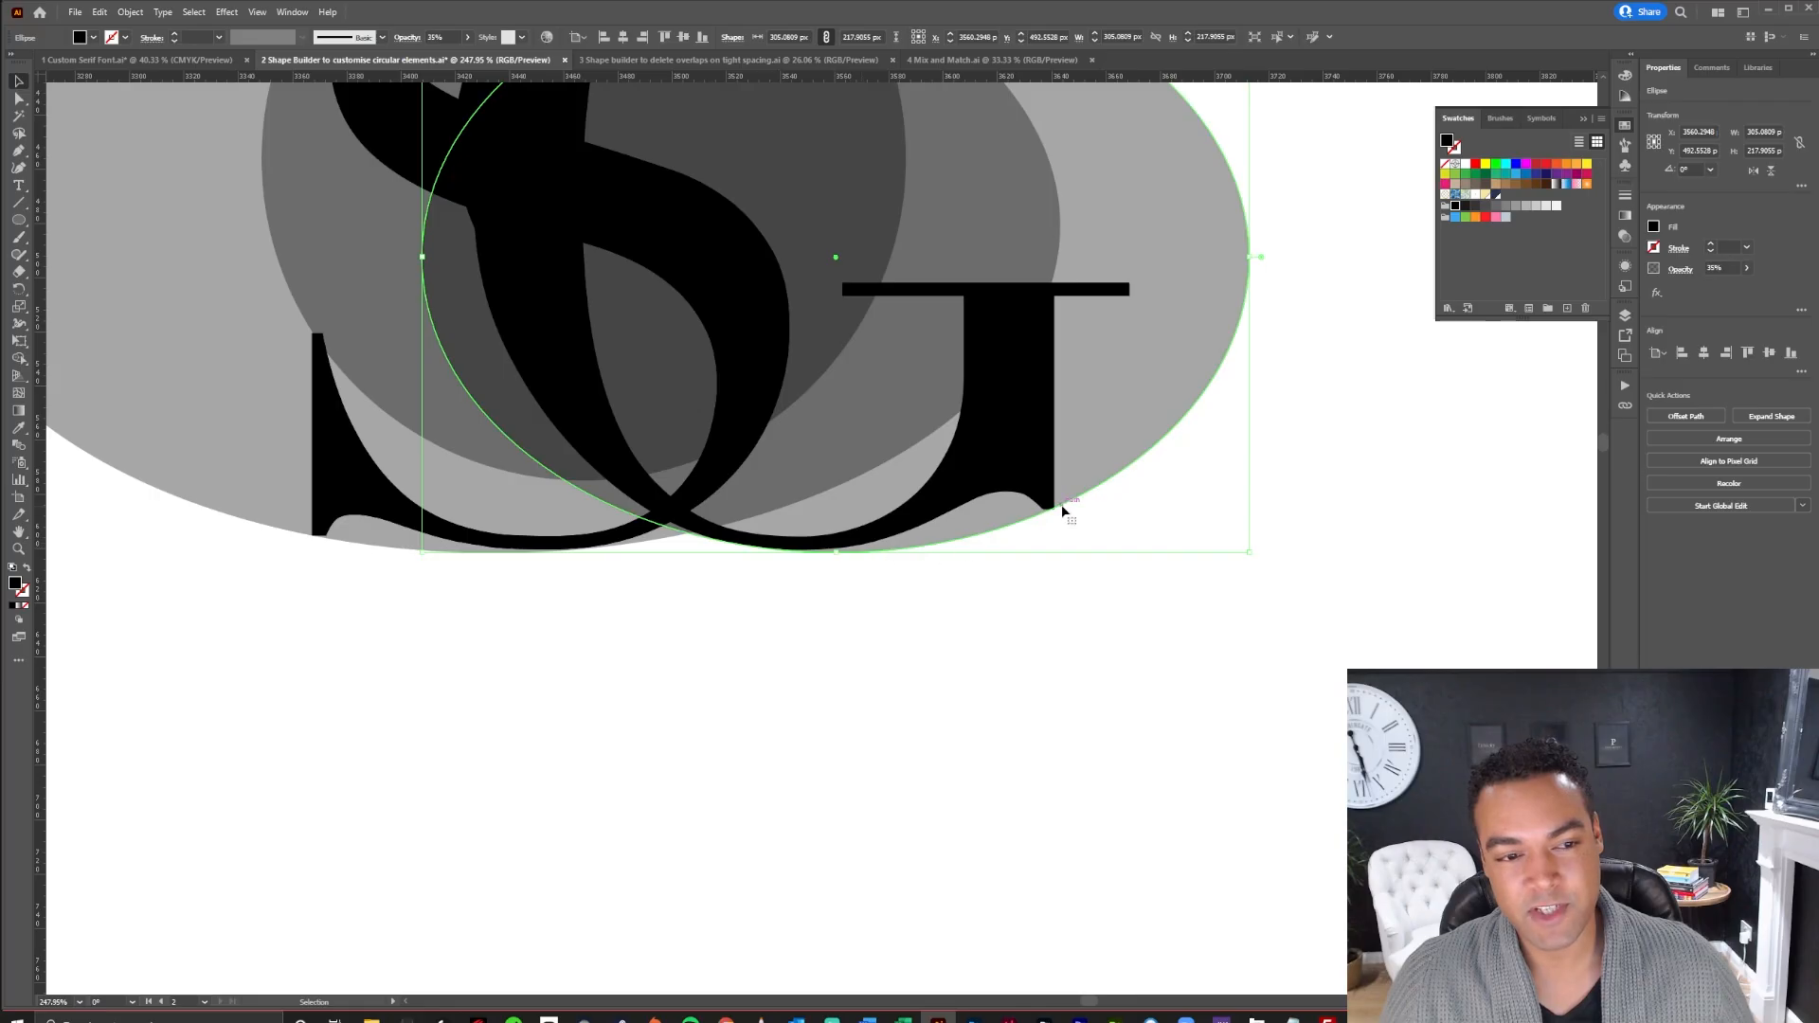
# Examine the SG monogram with its ellipses, the finished merged version and the variant with cut-out overlaps
pyautogui.moveTo(506, 414); pyautogui.dragTo(686, 679)
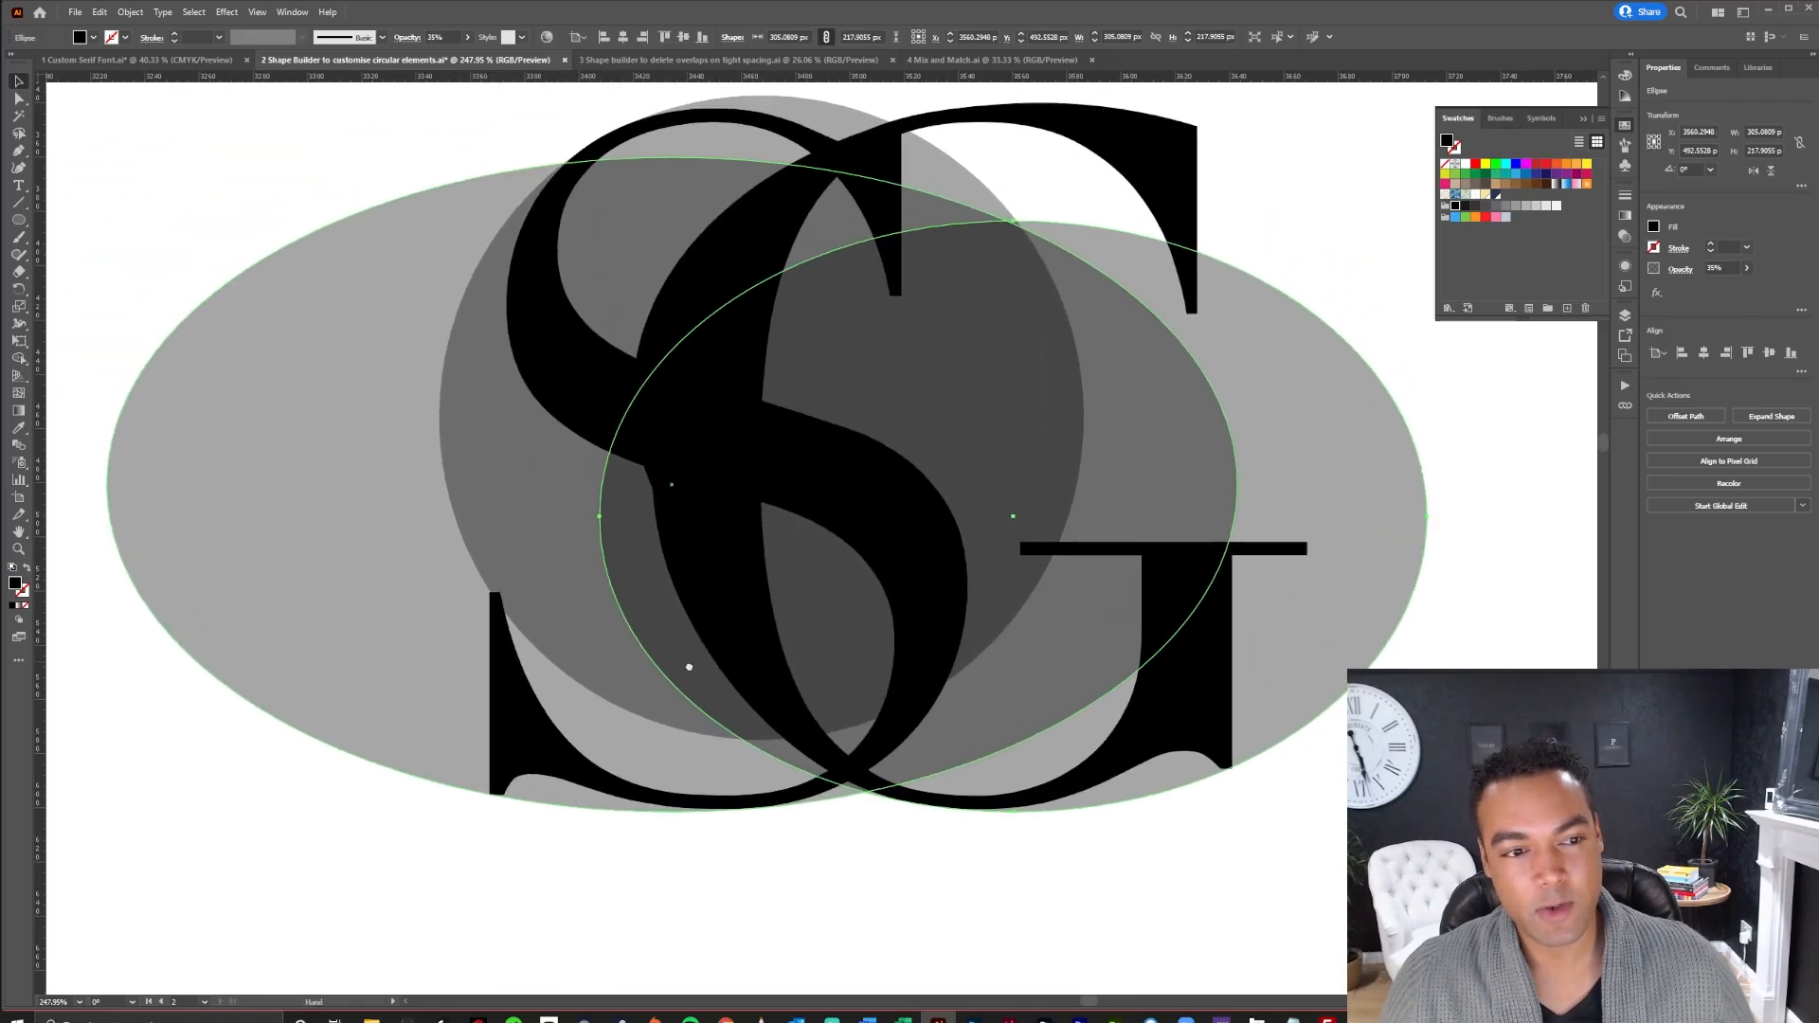
pyautogui.keyDown('alt'); pyautogui.click(1074, 723); pyautogui.keyUp('alt')
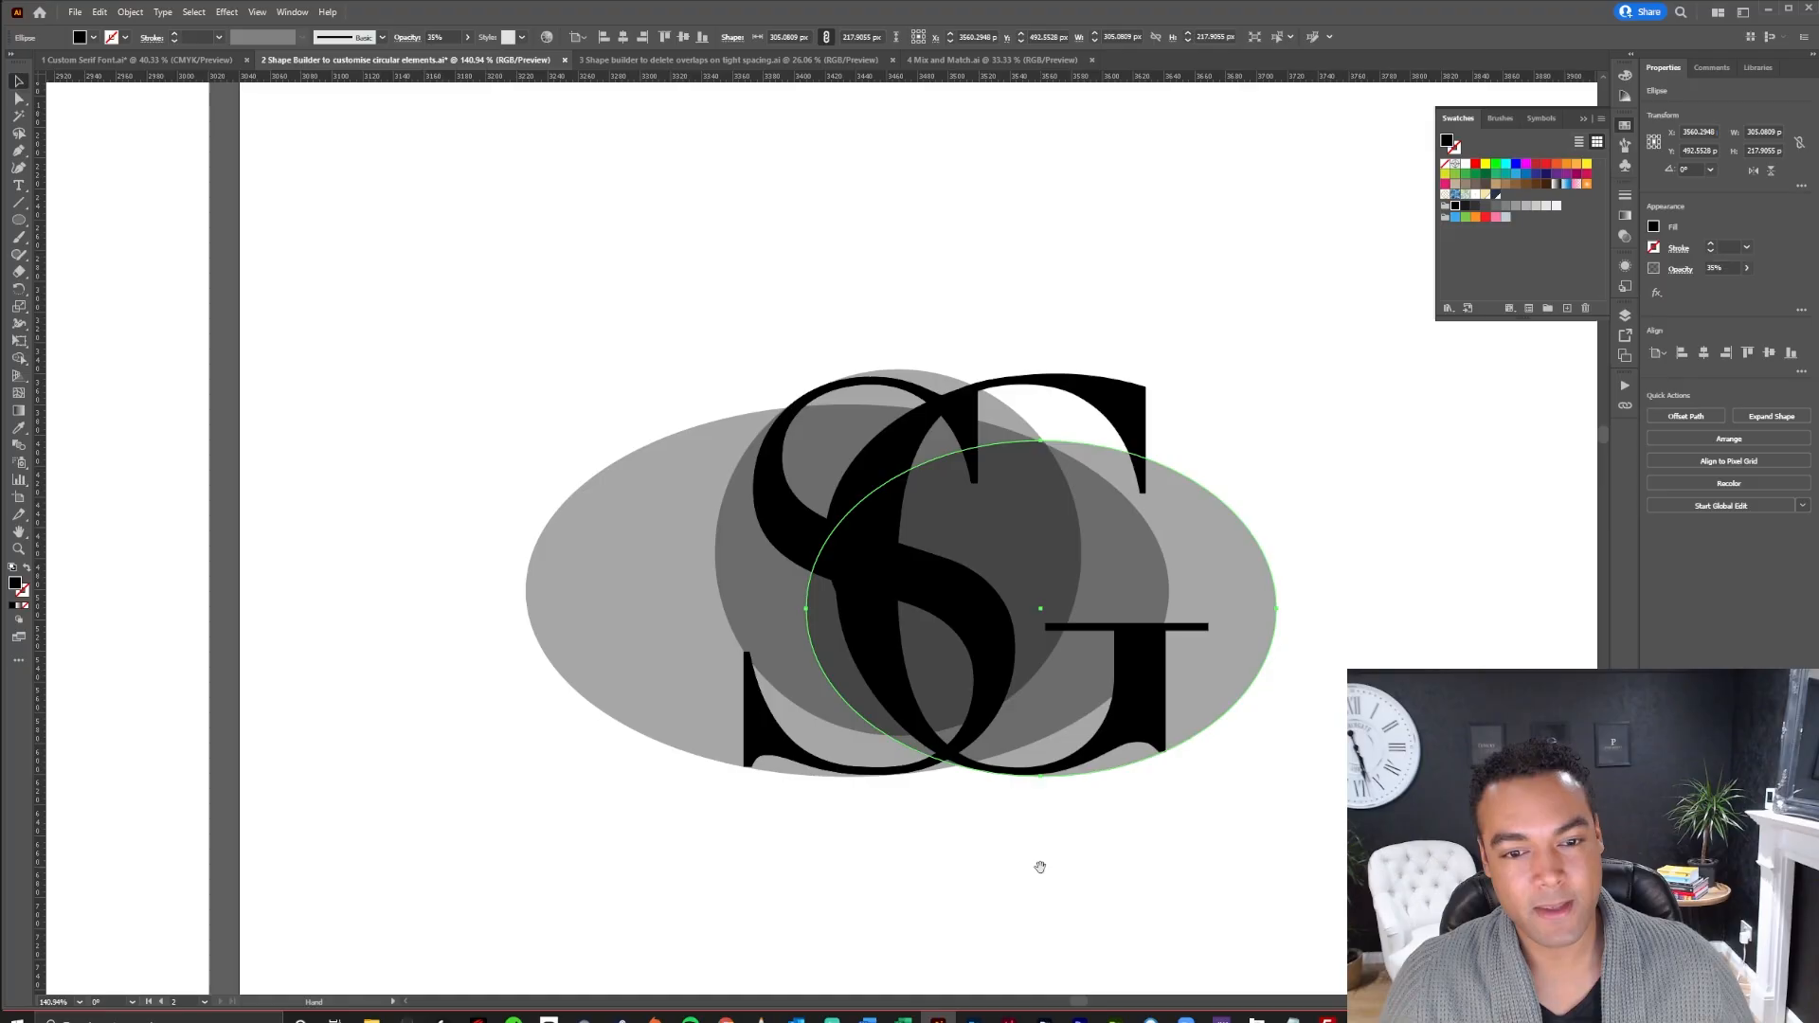
pyautogui.scroll(-10, 1039, 865)
pyautogui.click(937, 516)
pyautogui.moveTo(1064, 509); pyautogui.dragTo(1080, 510)
pyautogui.moveTo(1144, 548); pyautogui.dragTo(1055, 402)
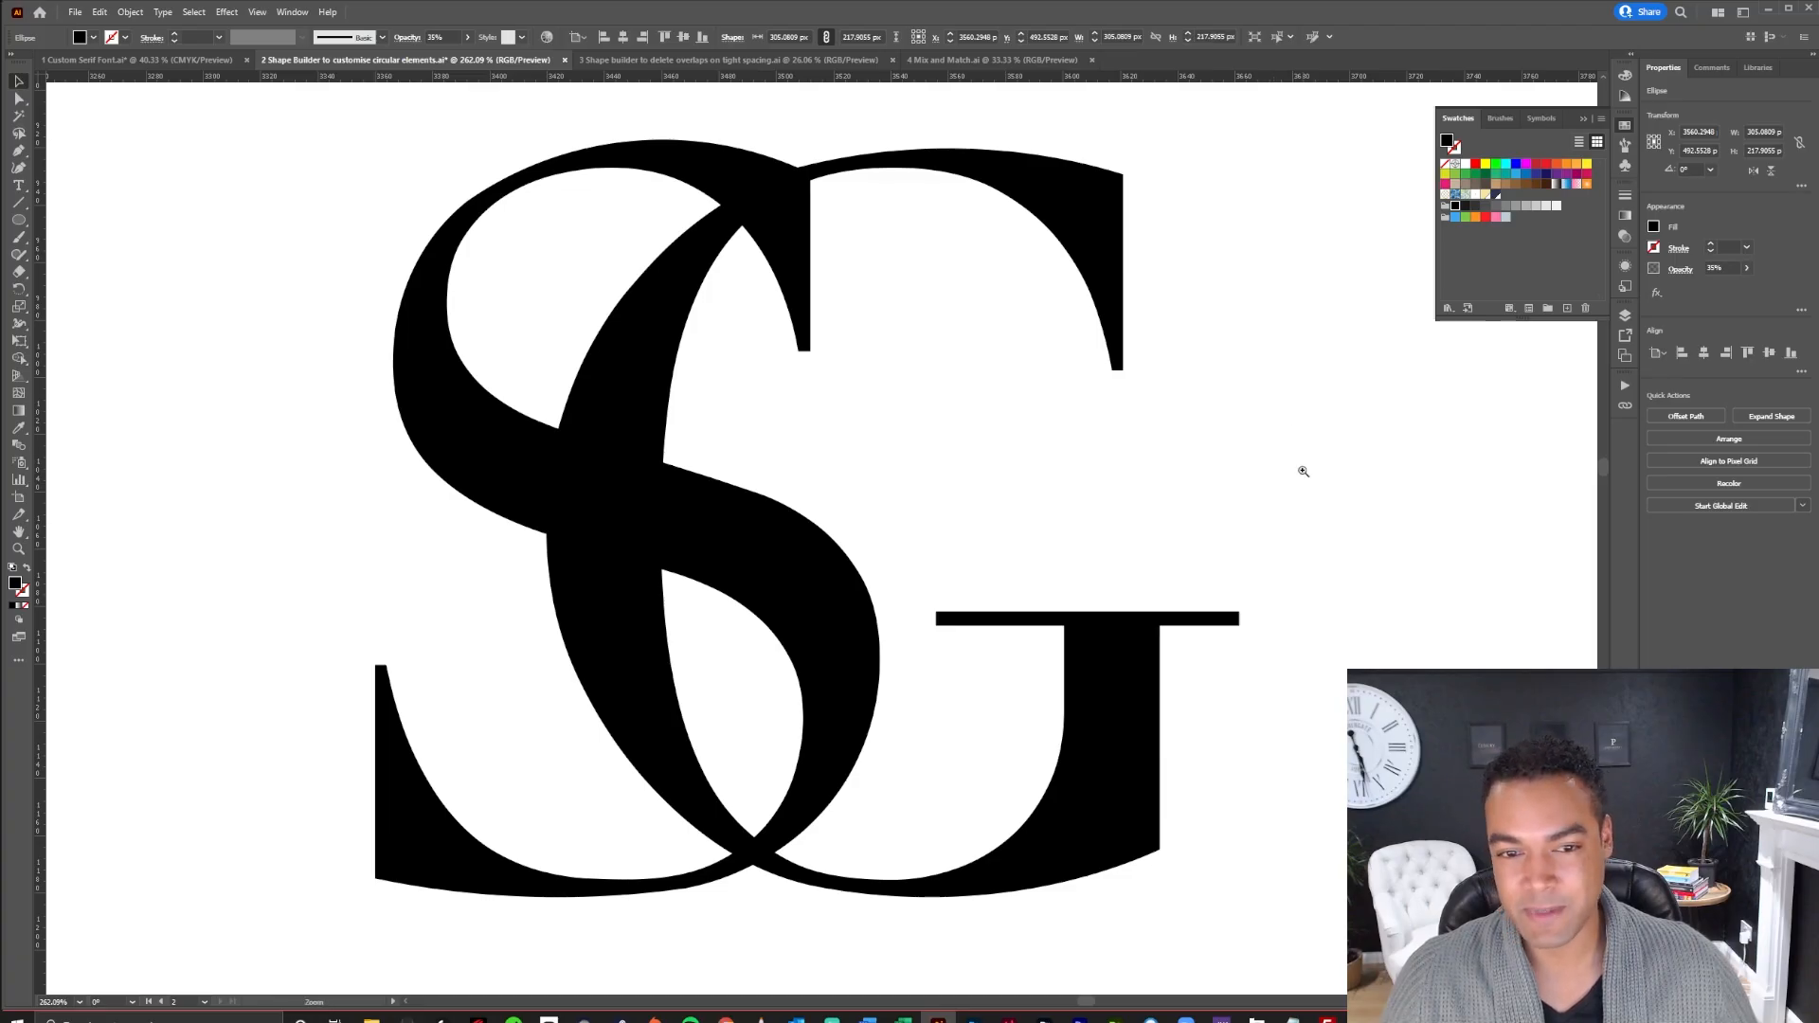
pyautogui.scroll(-3, 1295, 460)
pyautogui.moveTo(1419, 493); pyautogui.dragTo(950, 527)
pyautogui.moveTo(1306, 538); pyautogui.dragTo(848, 533)
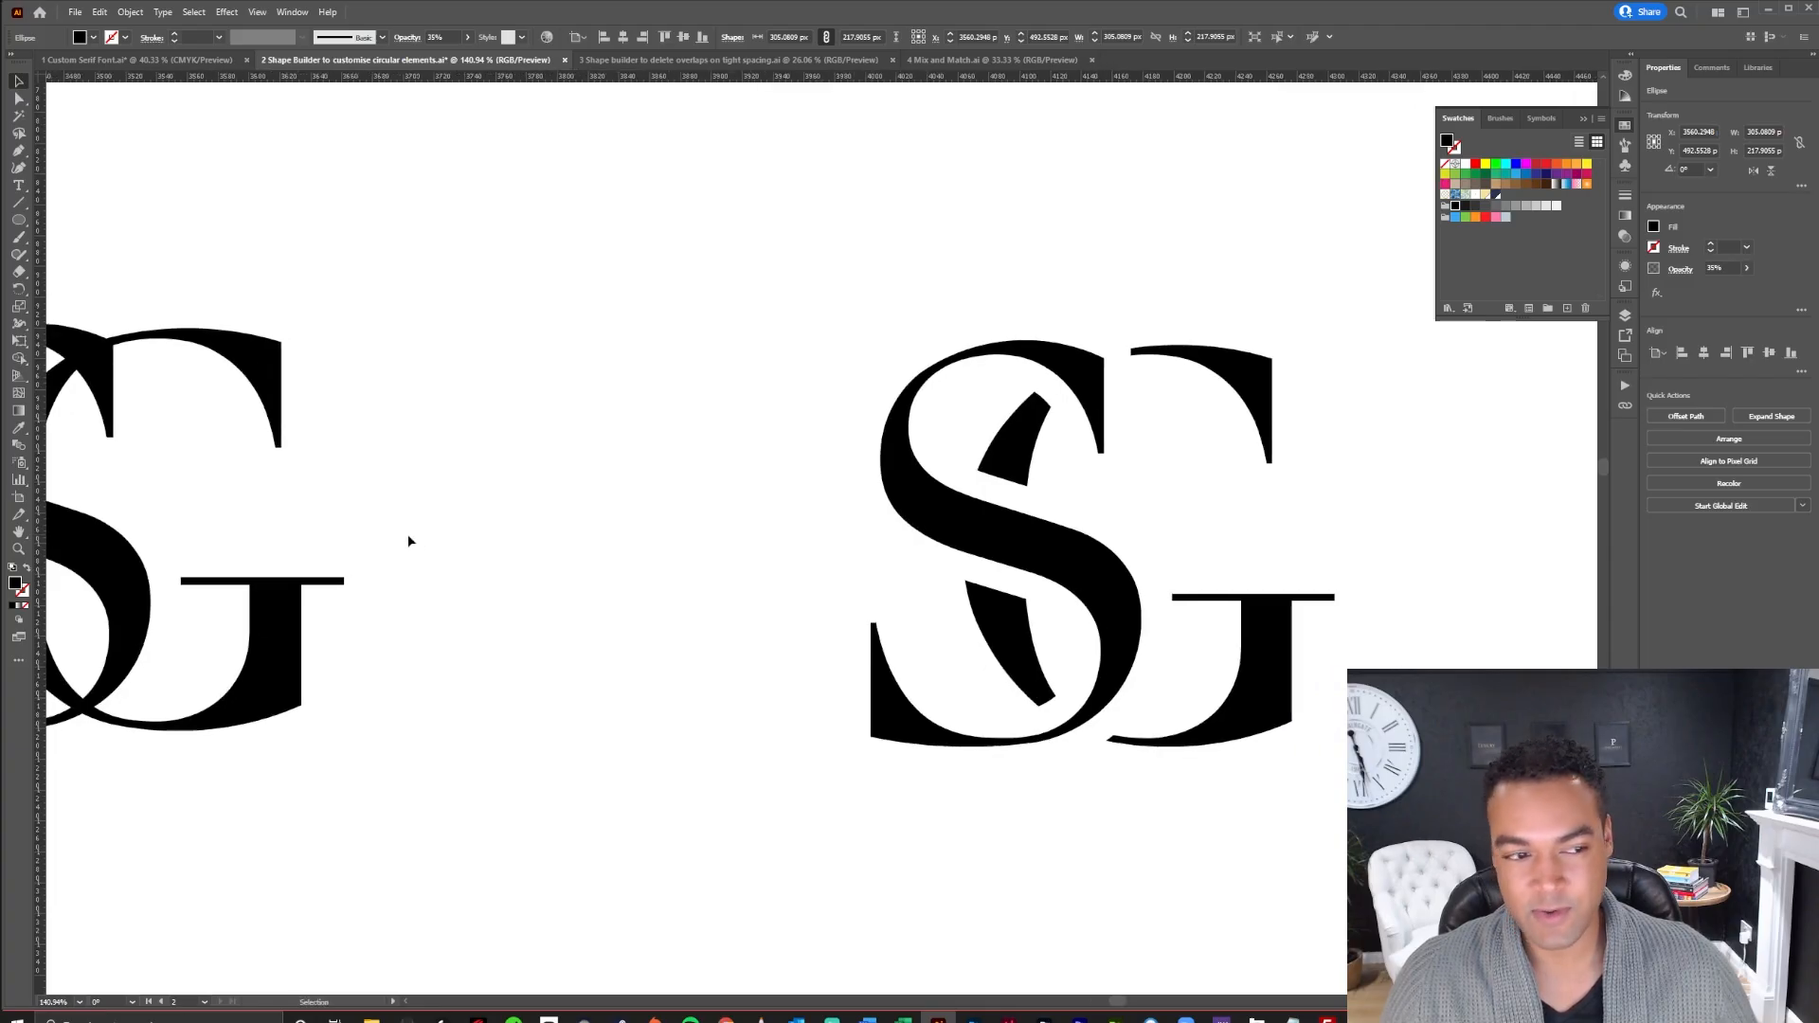
pyautogui.hscroll(-6, 565, 406)
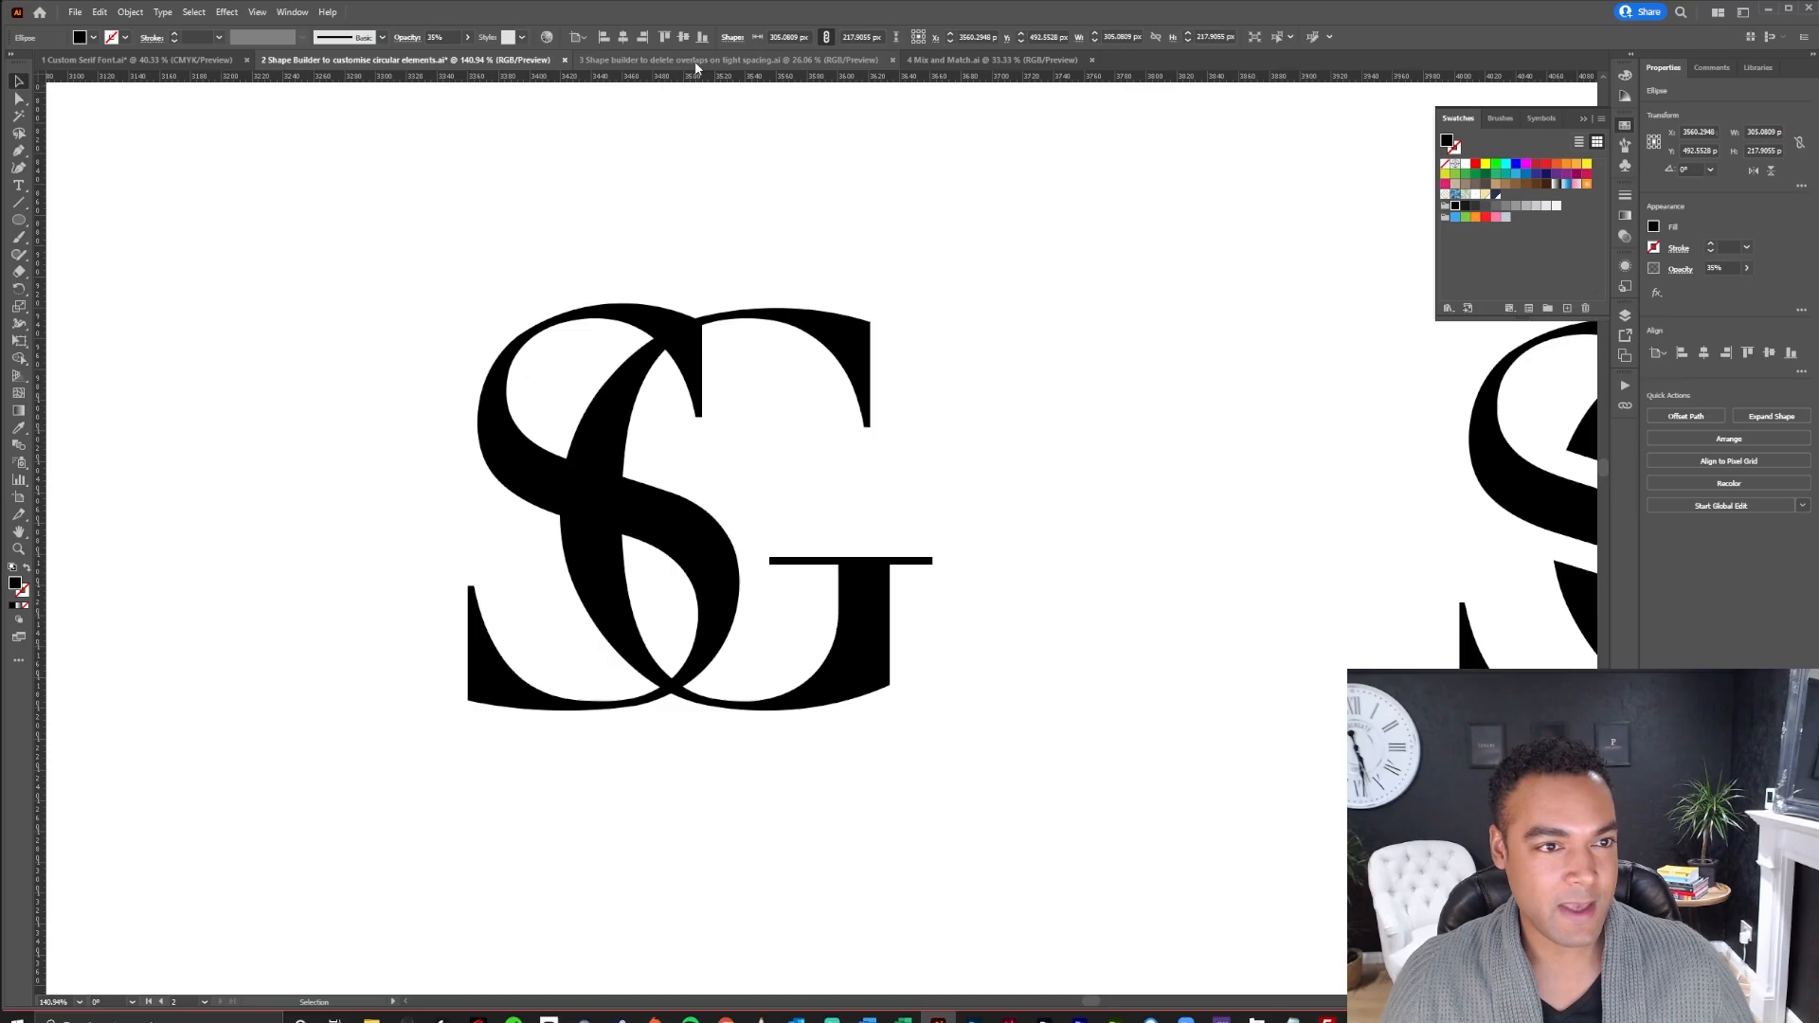
# Switch to the document "3 Shape builder to delete overlaps on tight spacing.ai" and view the ZARA reference logo
pyautogui.click(728, 59)
pyautogui.moveTo(618, 522); pyautogui.dragTo(914, 496)
pyautogui.moveTo(630, 490); pyautogui.dragTo(872, 572)
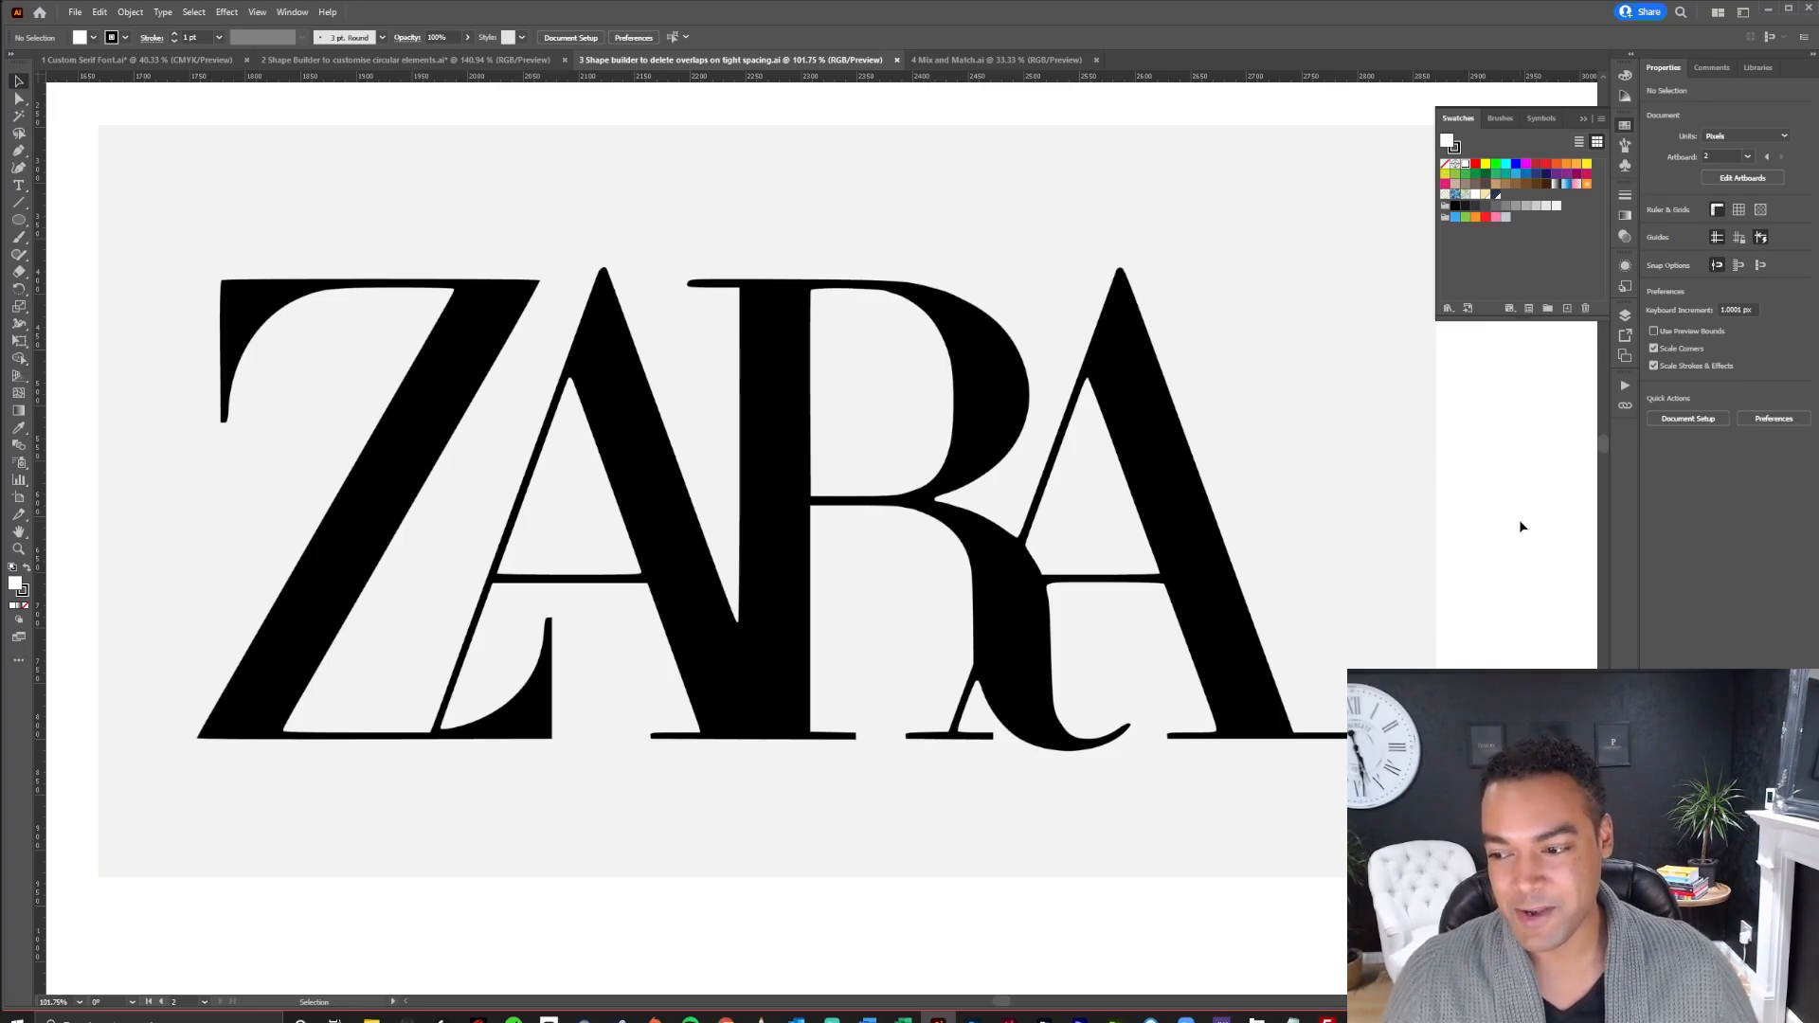
pyautogui.press('space')
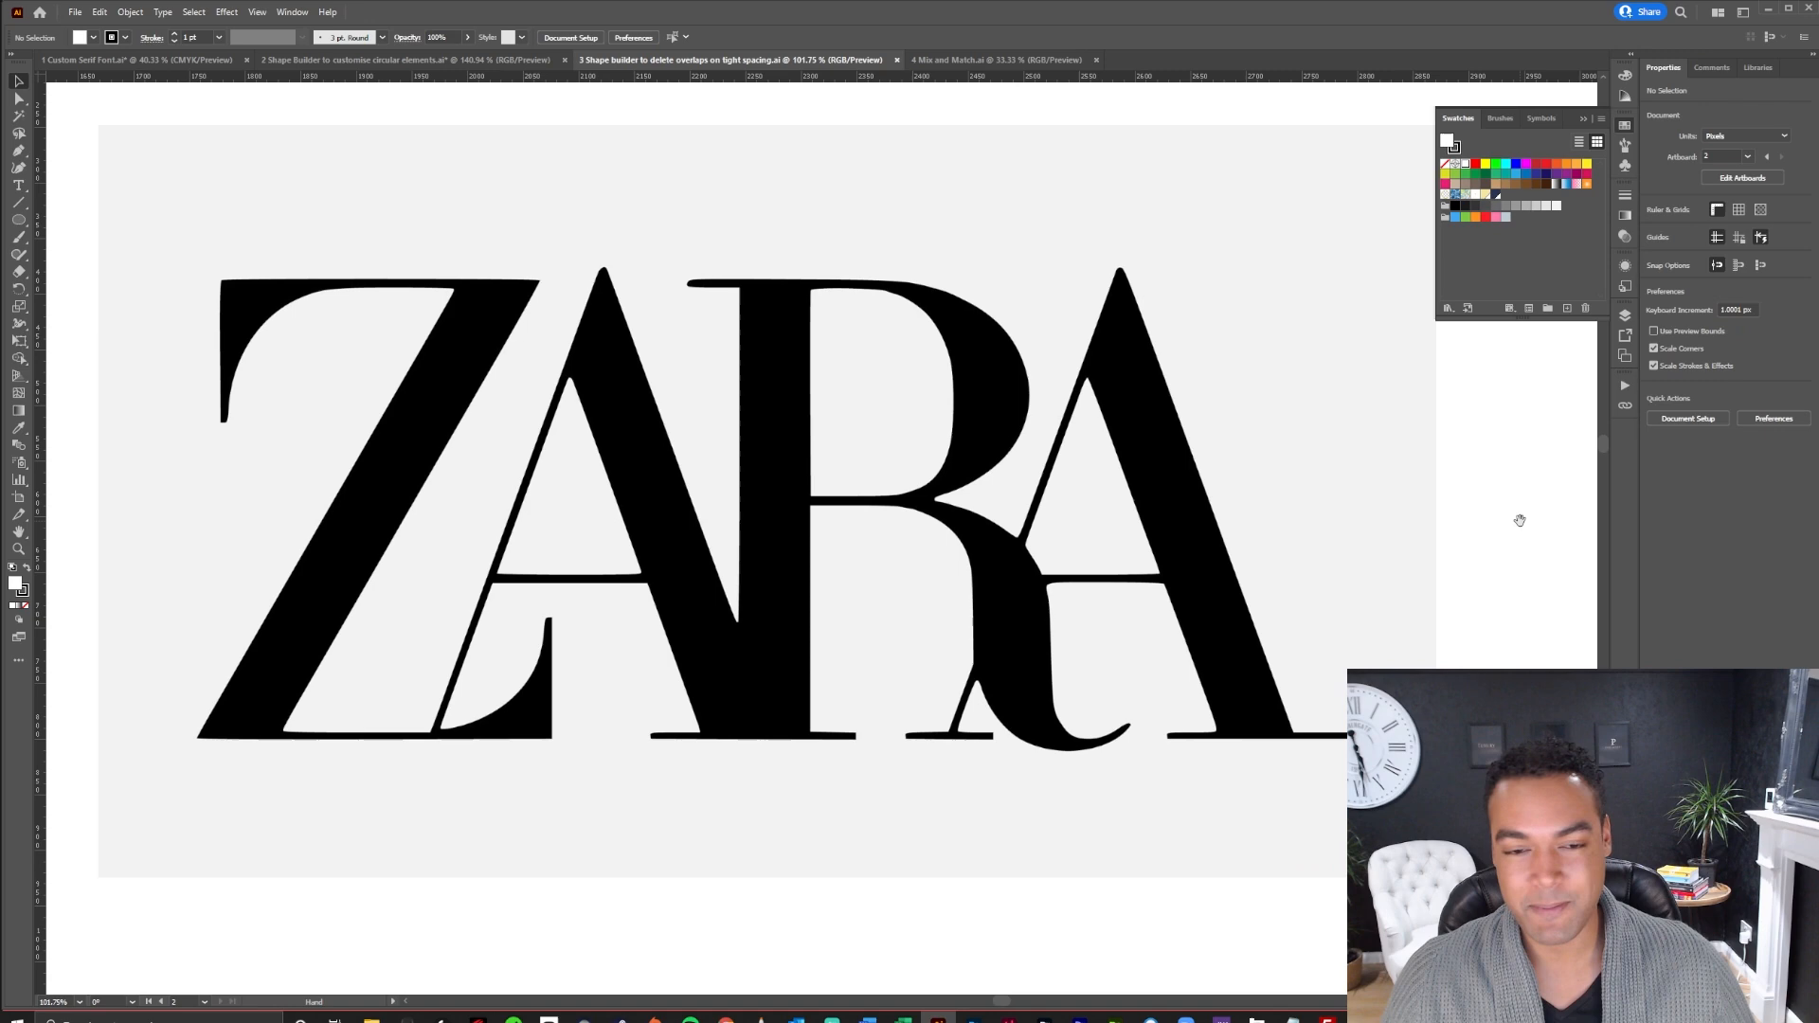
# Tighten the tracking of the MAGRISSI wordmark to -110
pyautogui.moveTo(1525, 530); pyautogui.dragTo(801, 669)
pyautogui.scroll(-1, 802, 670)
pyautogui.click(993, 503)
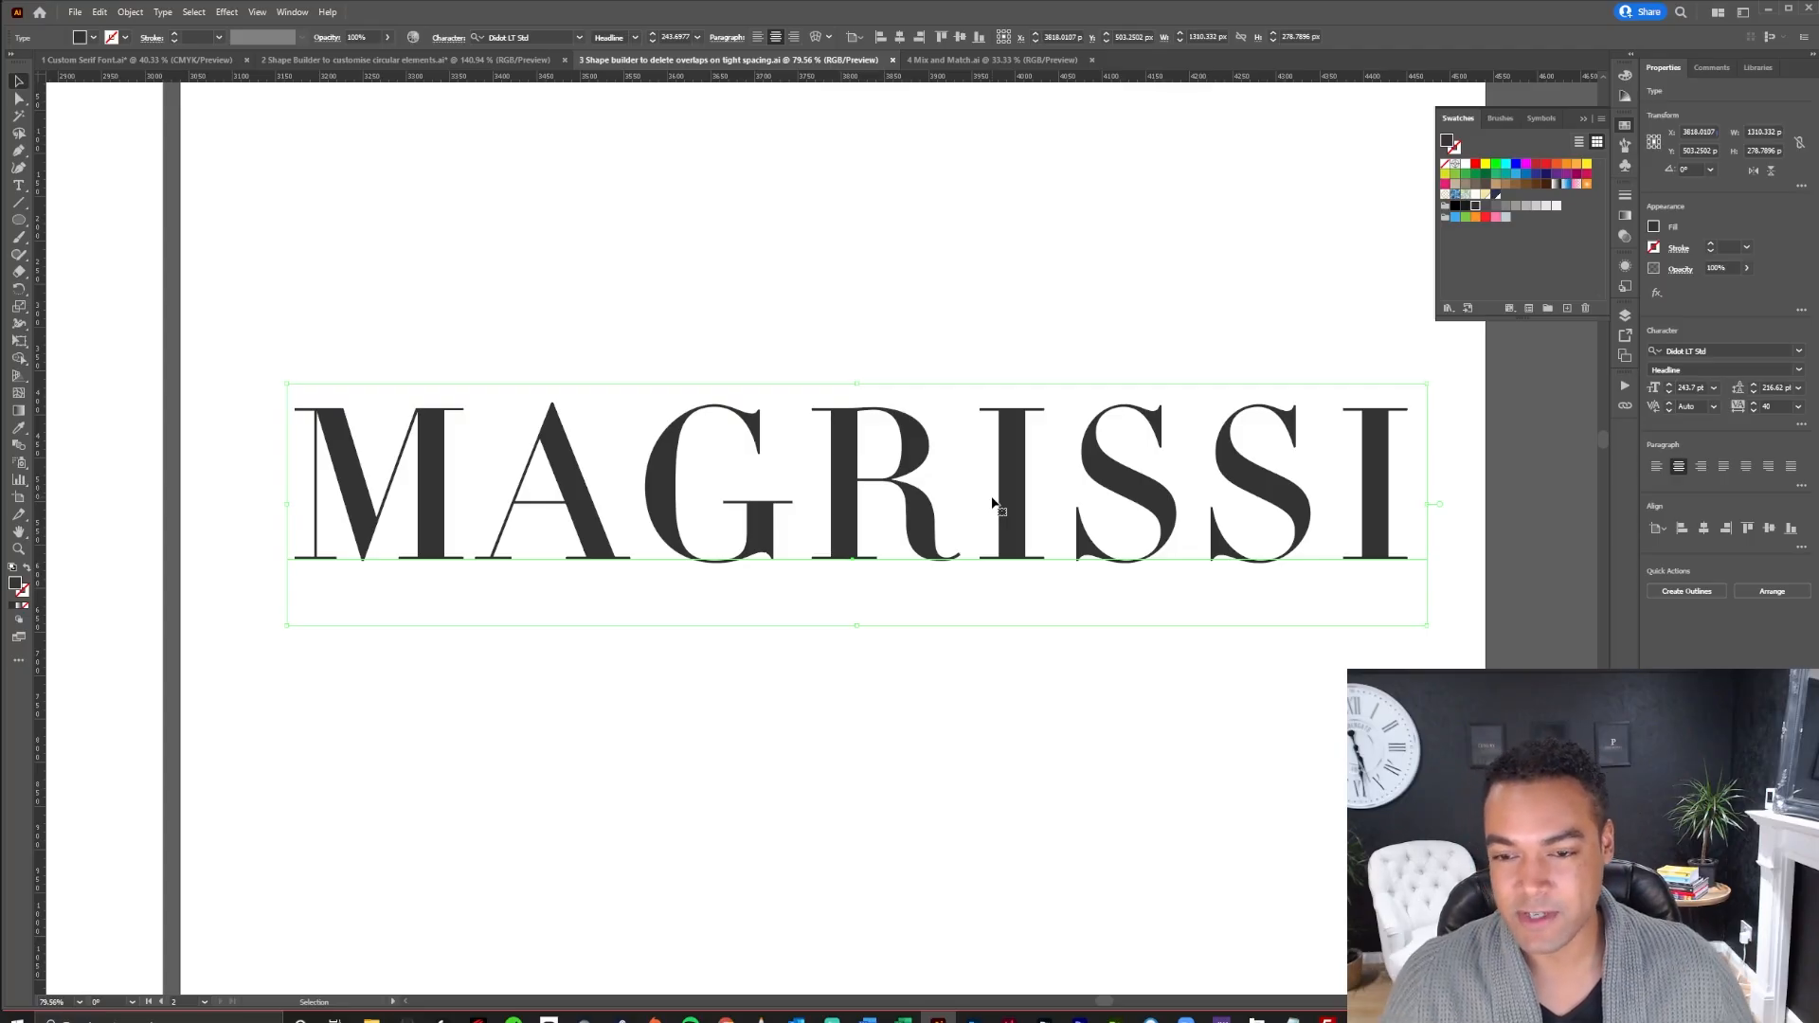
pyautogui.click(1766, 408)
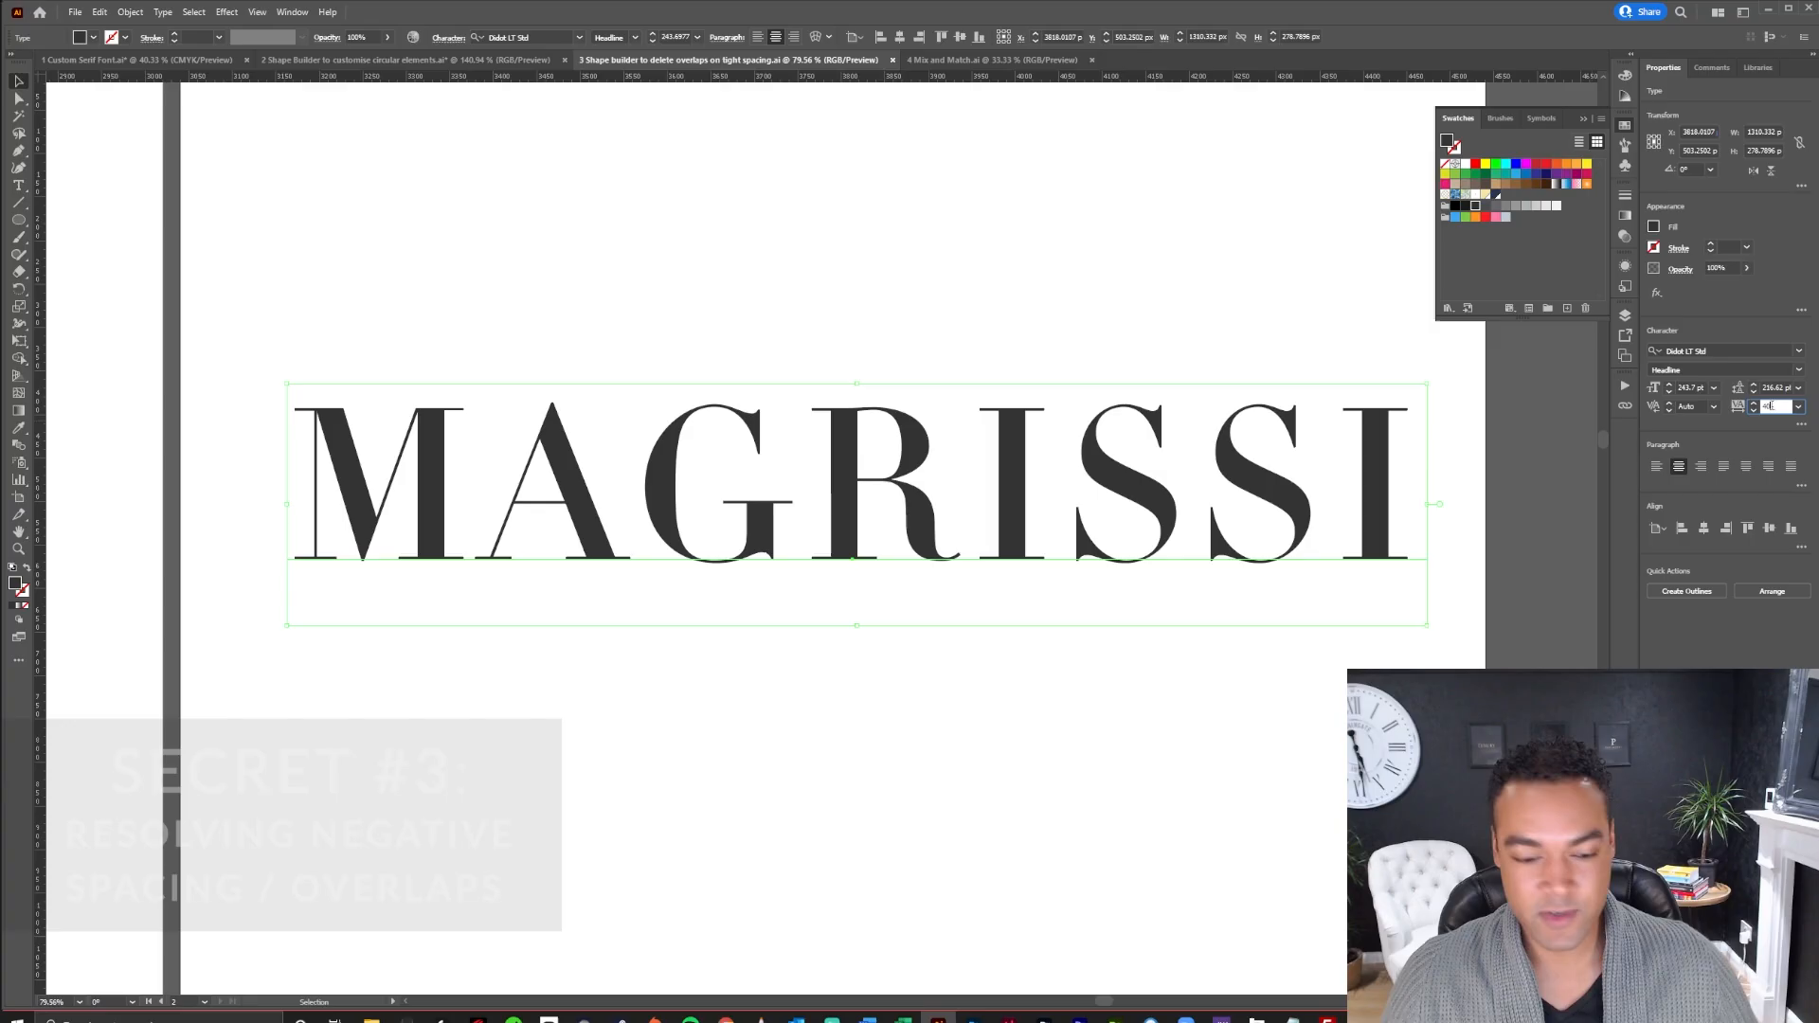
pyautogui.press('Down')
pyautogui.press('Down')
pyautogui.press('Down')
pyautogui.press('Down')
pyautogui.press('Down')
pyautogui.press('Down')
pyautogui.press('Down')
pyautogui.press('Down')
pyautogui.press('Down')
pyautogui.press('Down')
pyautogui.press('Down')
pyautogui.press('Down')
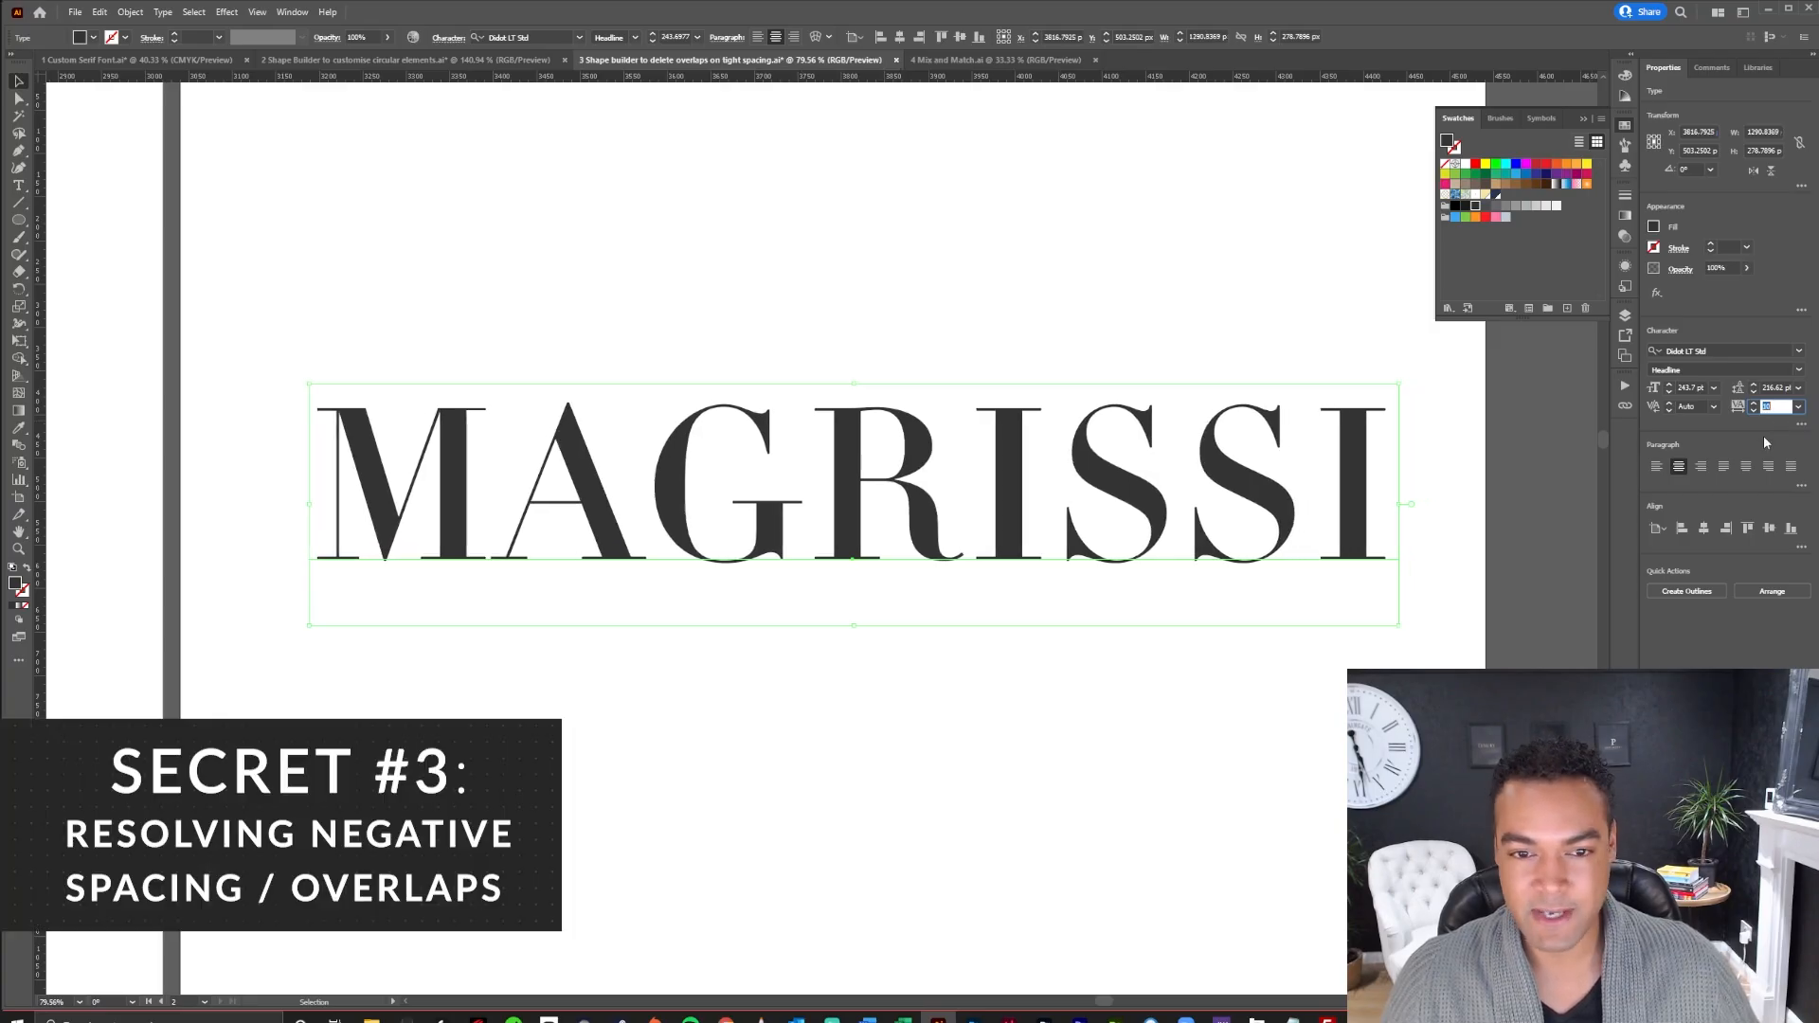
pyautogui.press('Down')
pyautogui.press('Down')
pyautogui.press('Down')
pyautogui.press('Down')
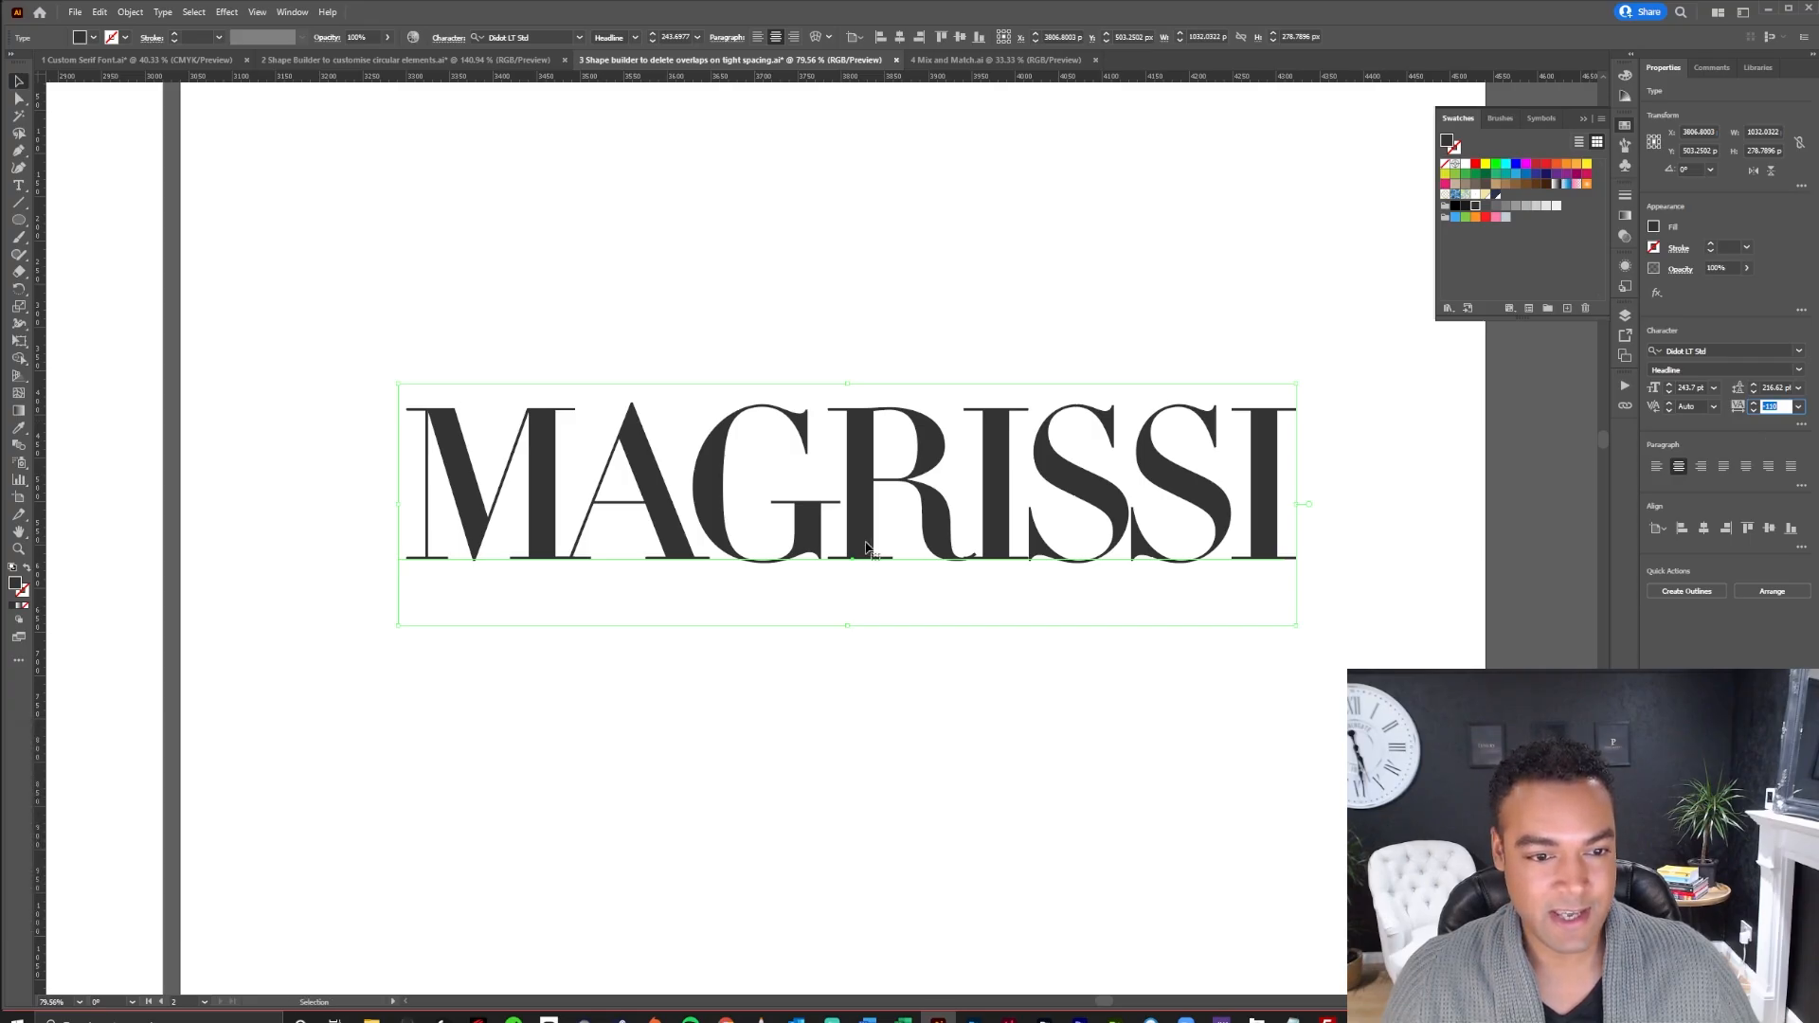
# Try tighter and looser letter spacing on the MAGRISSI wordmark and settle on a tracking of -130
pyautogui.hotkey('ctrl', '=')
pyautogui.hotkey('ctrl', '=')
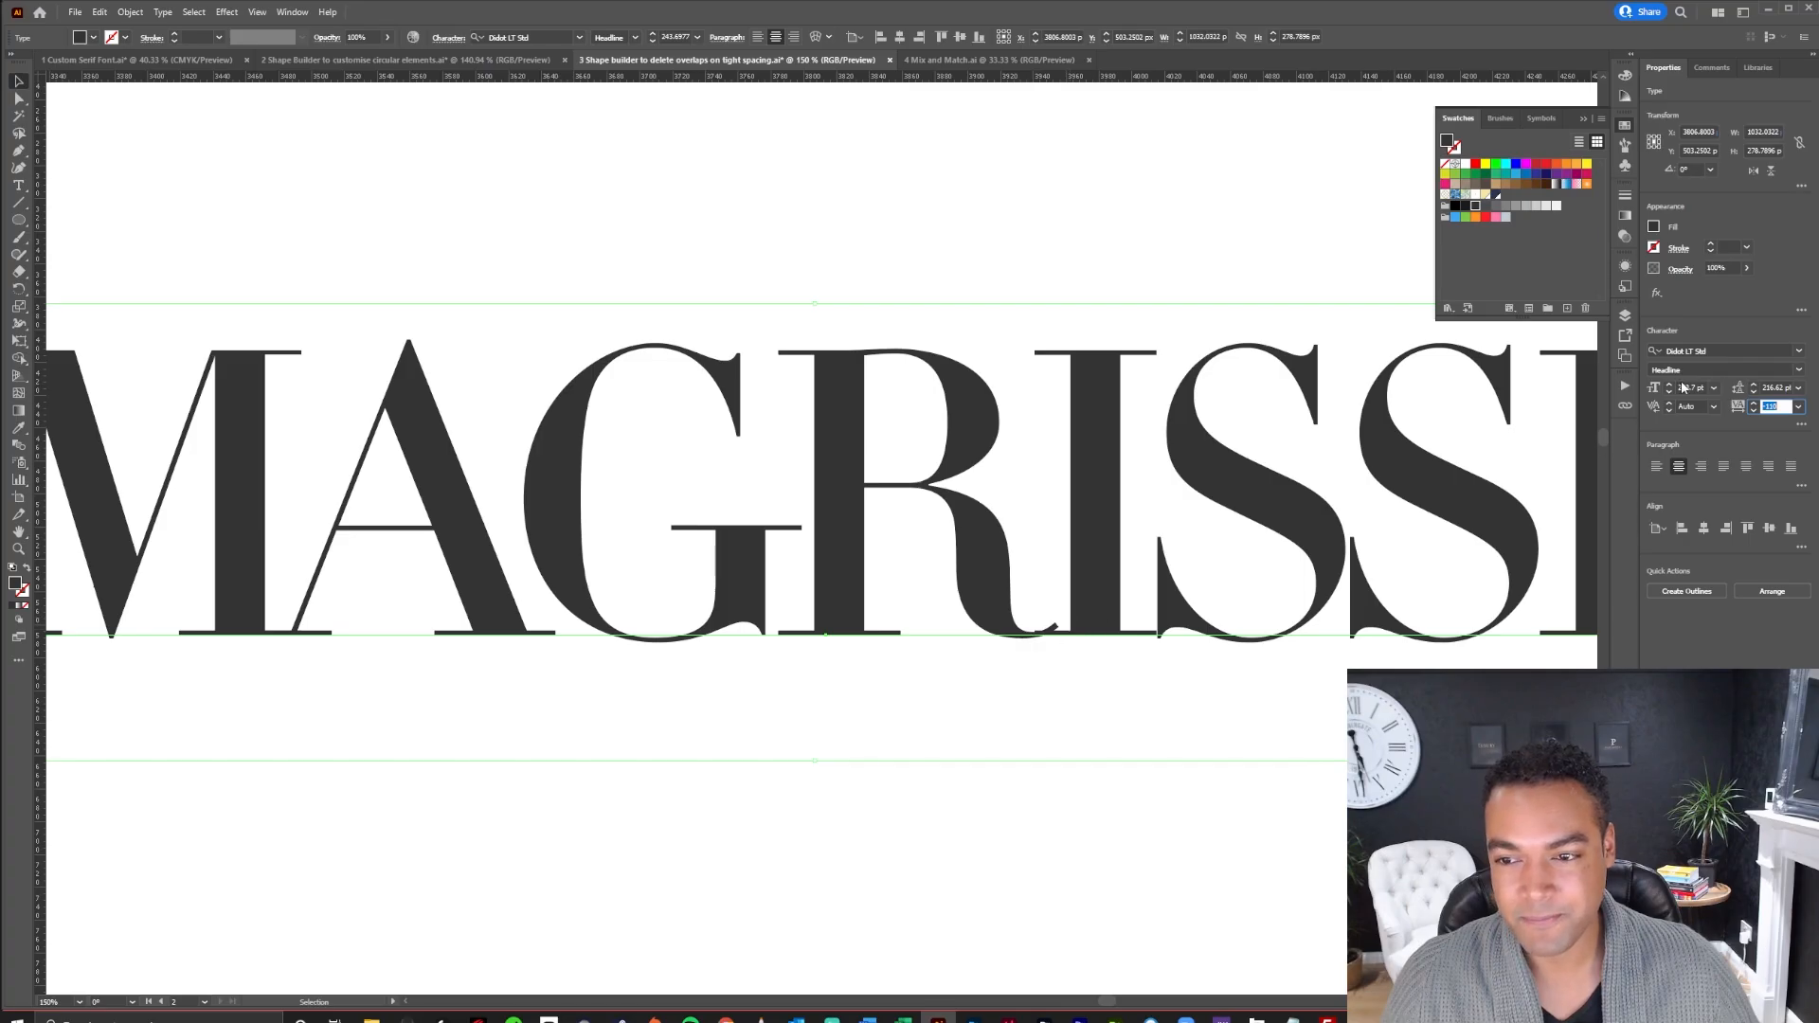
pyautogui.press('Down')
pyautogui.press('Down')
pyautogui.press('Down')
pyautogui.press('Down')
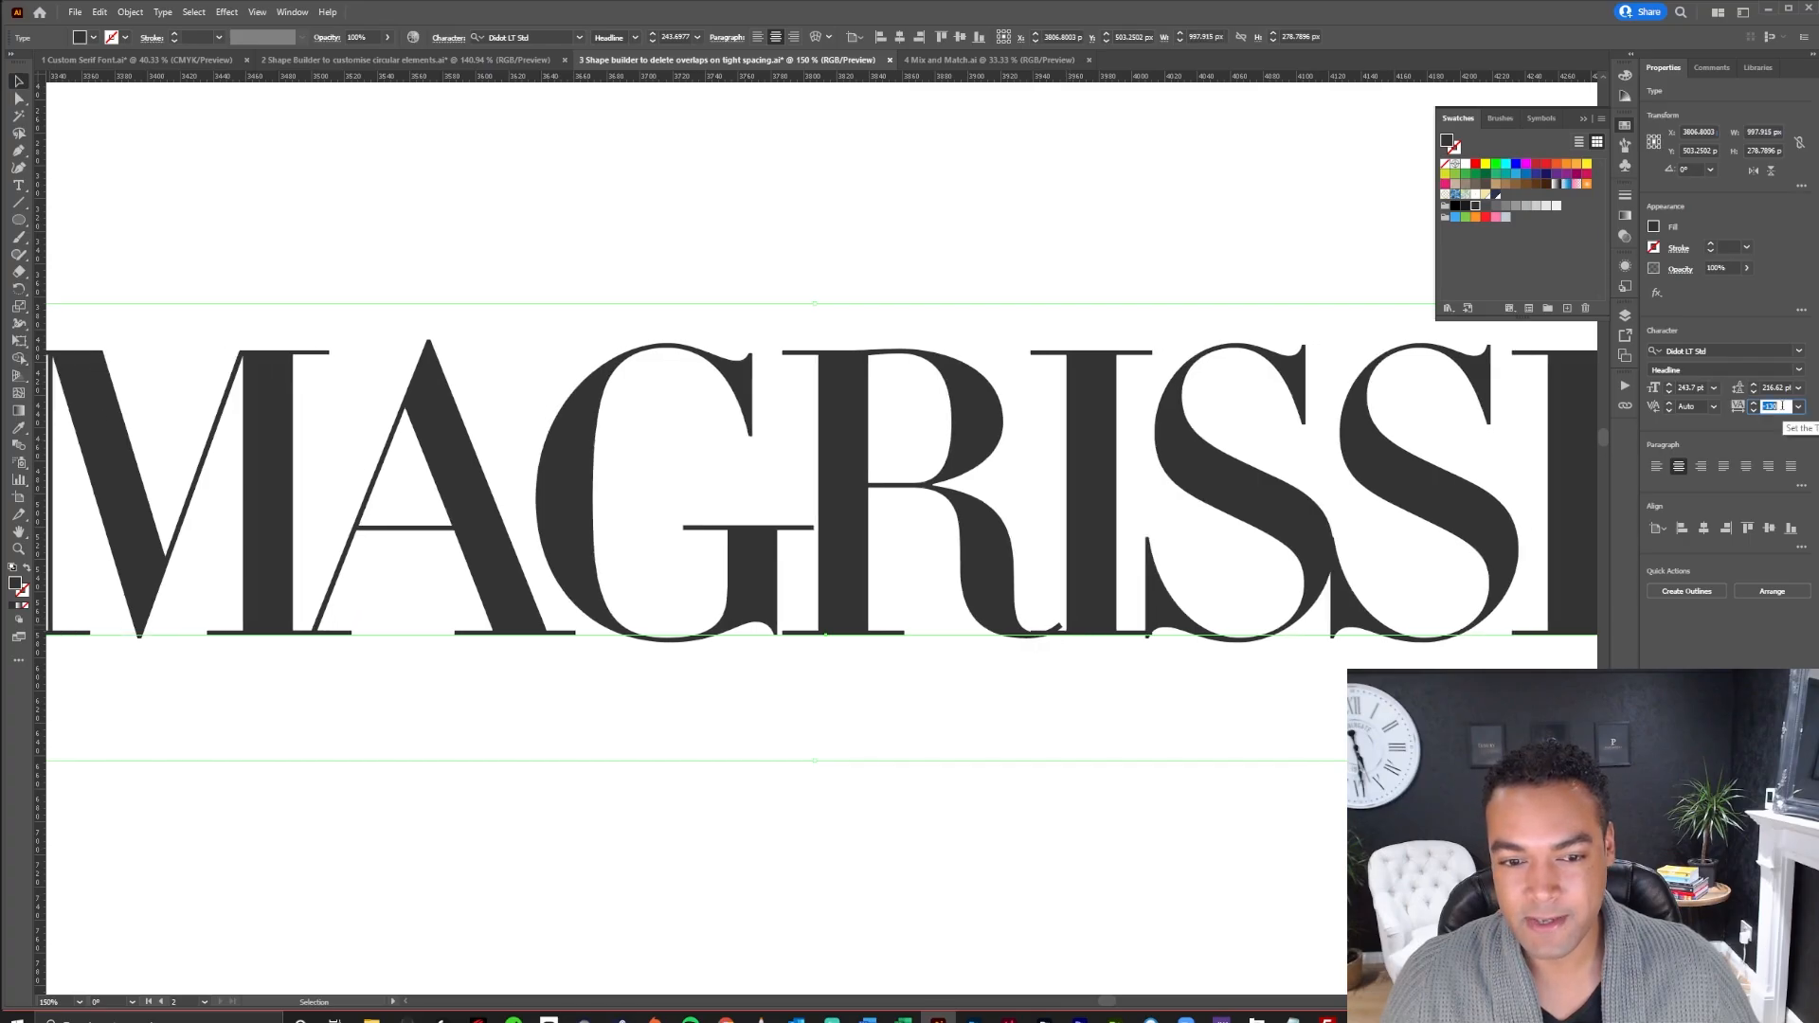
pyautogui.press('Down')
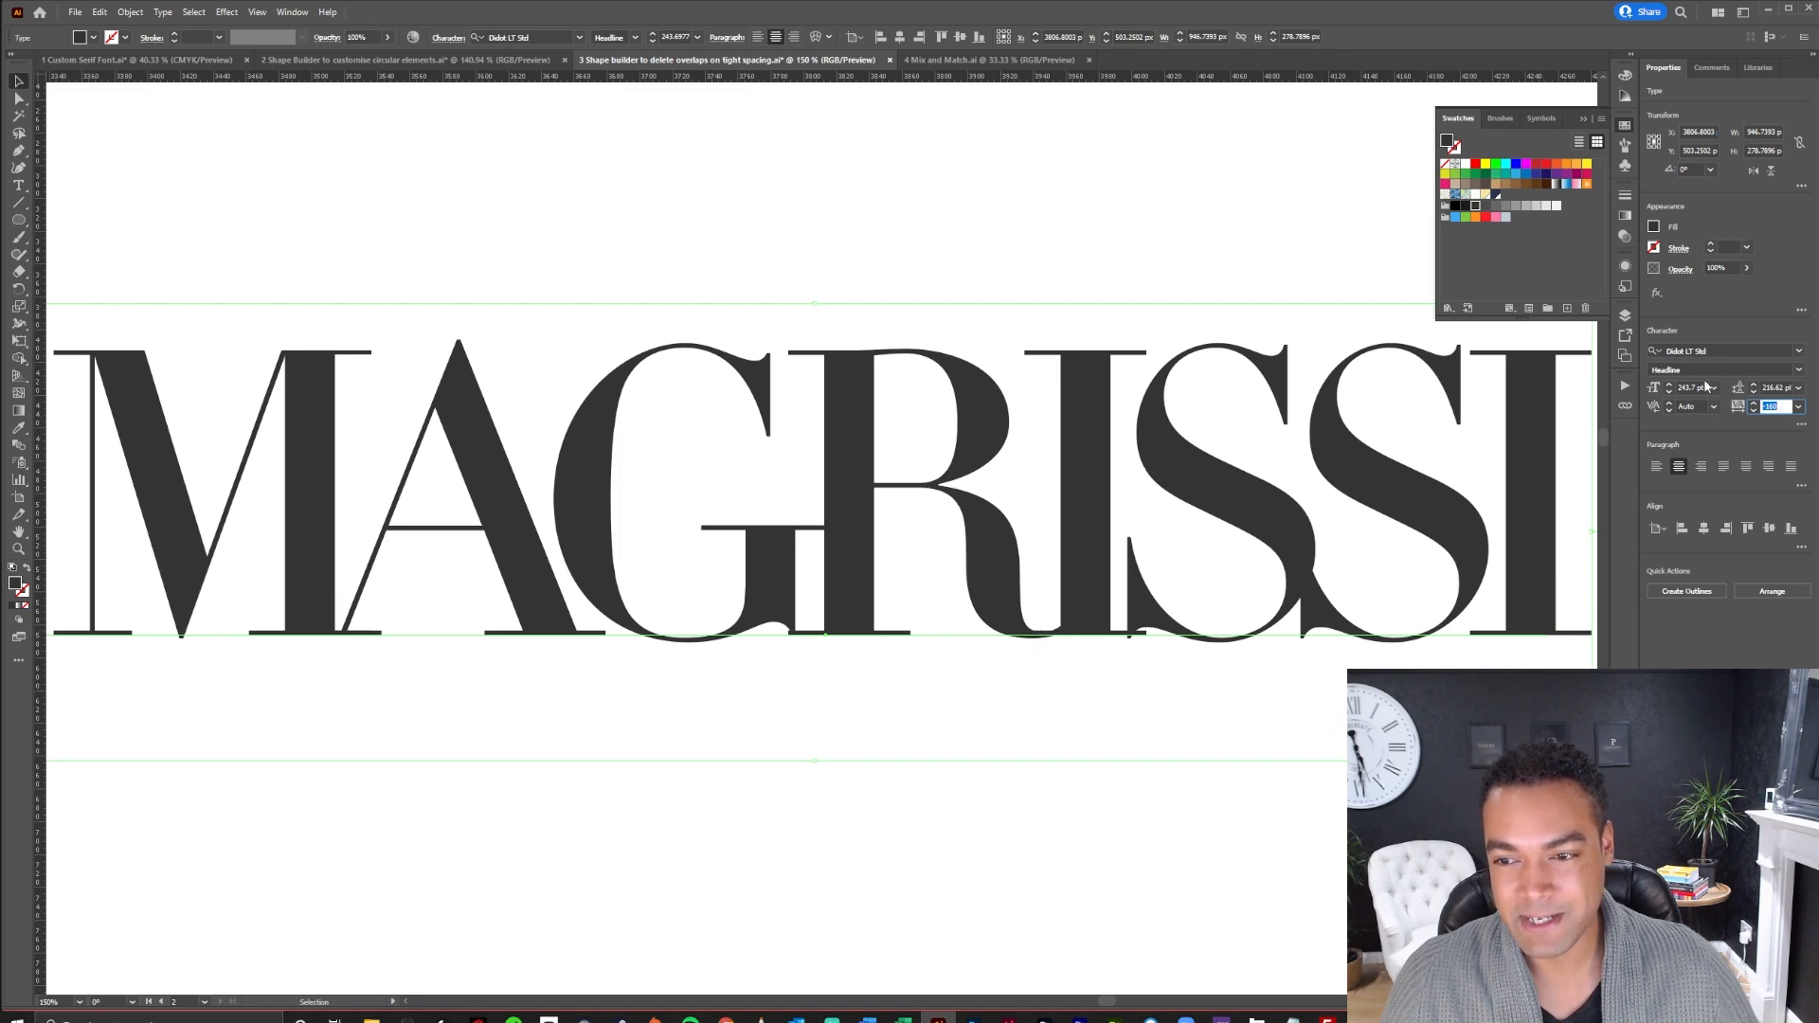
pyautogui.press('Up')
pyautogui.press('Up')
pyautogui.press('Up')
pyautogui.press('Up')
pyautogui.press('Up')
pyautogui.press('Up')
pyautogui.press('Up')
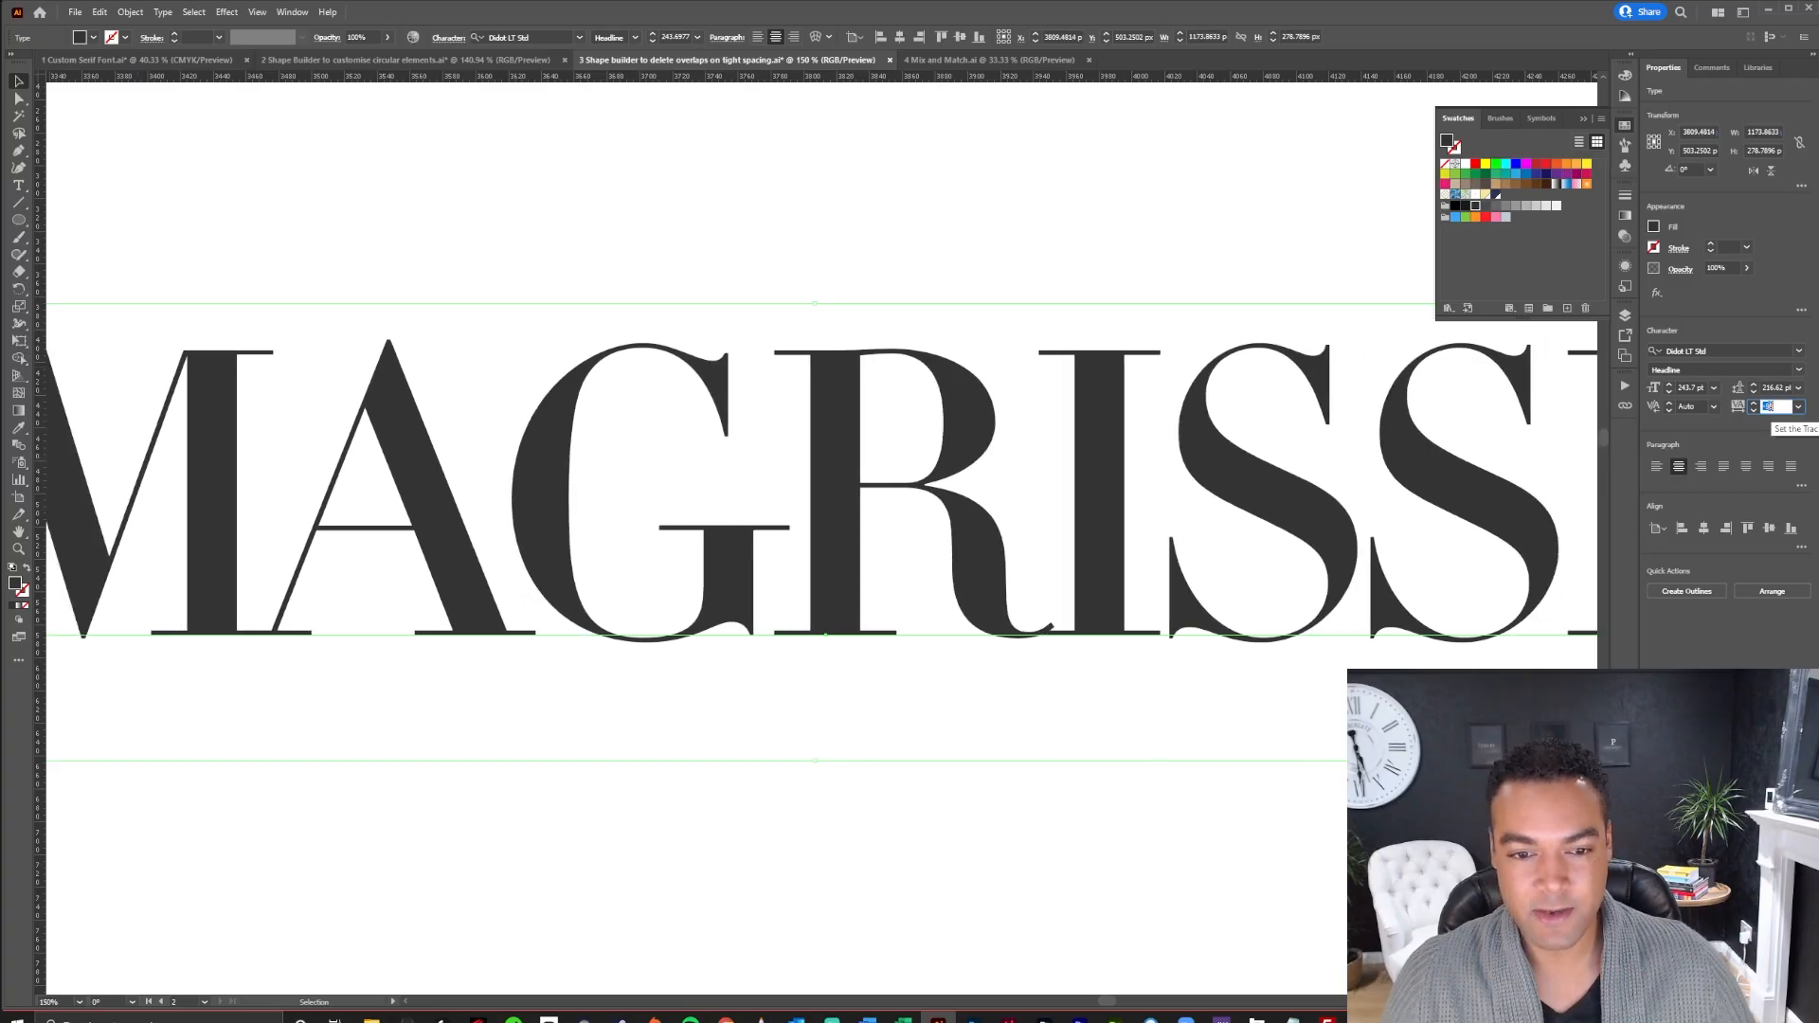
pyautogui.press('Down')
pyautogui.press('Down')
pyautogui.press('Down')
pyautogui.press('Down')
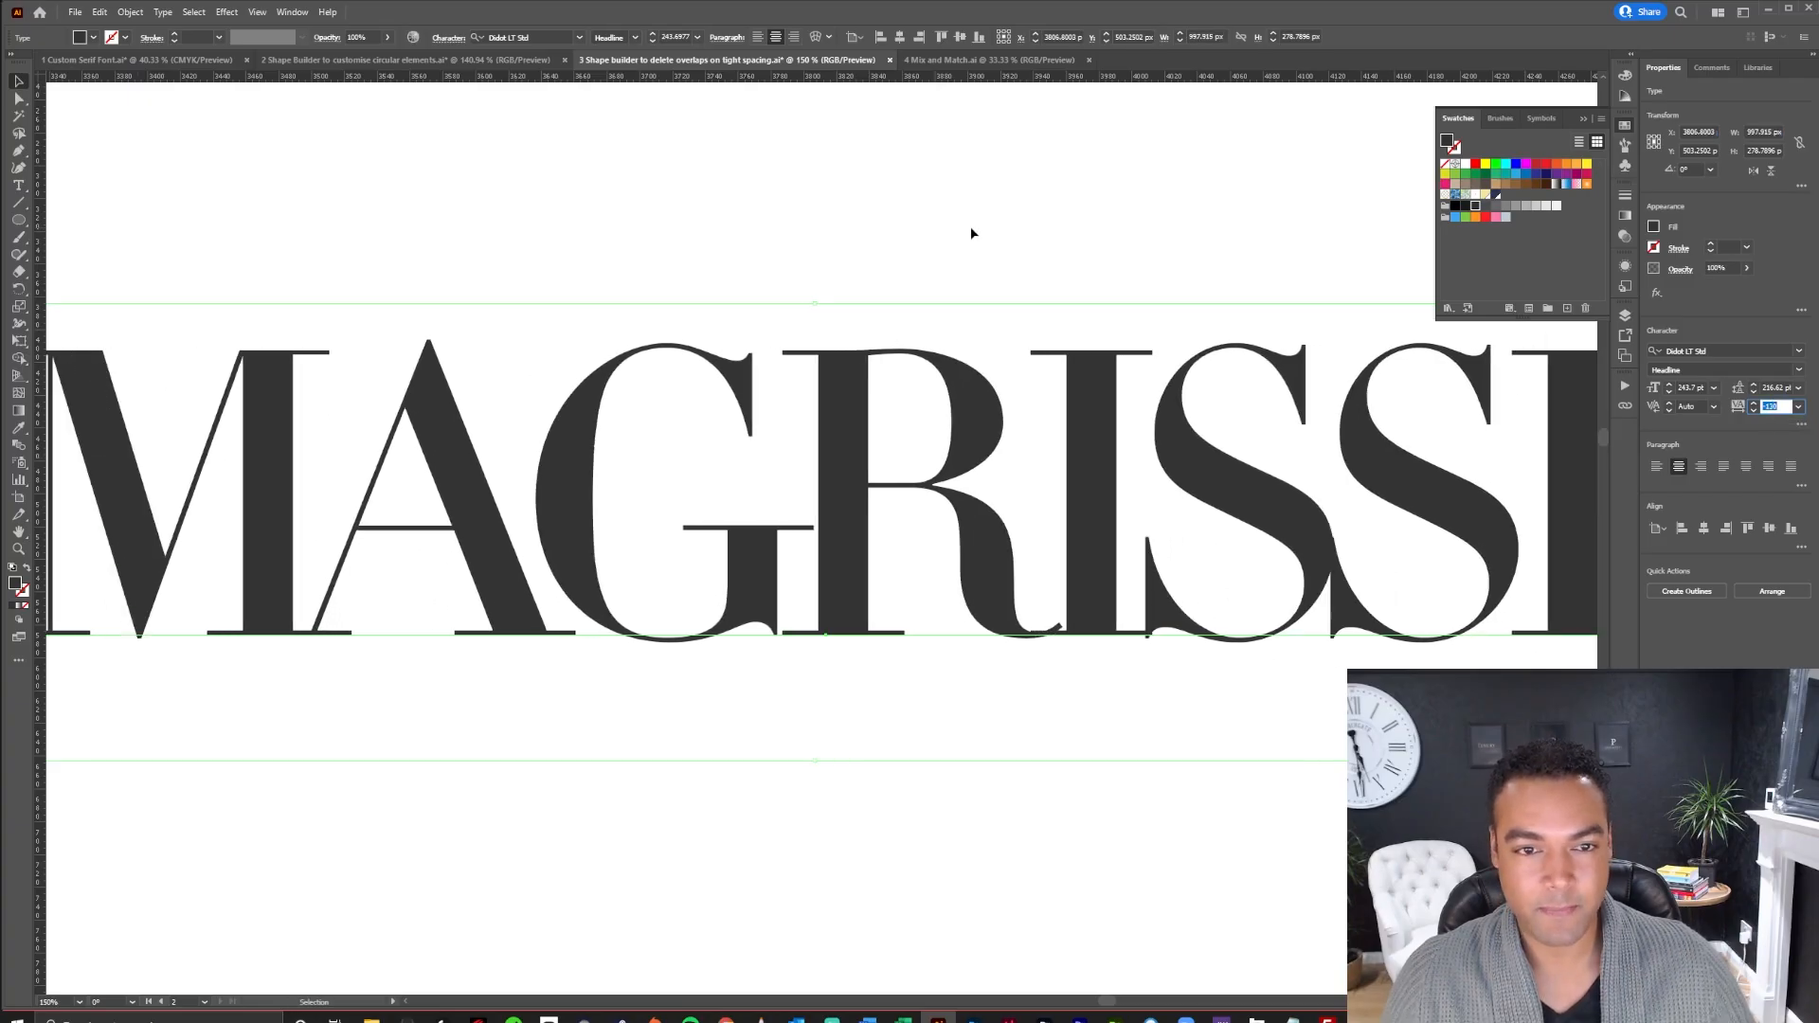
pyautogui.click(971, 233)
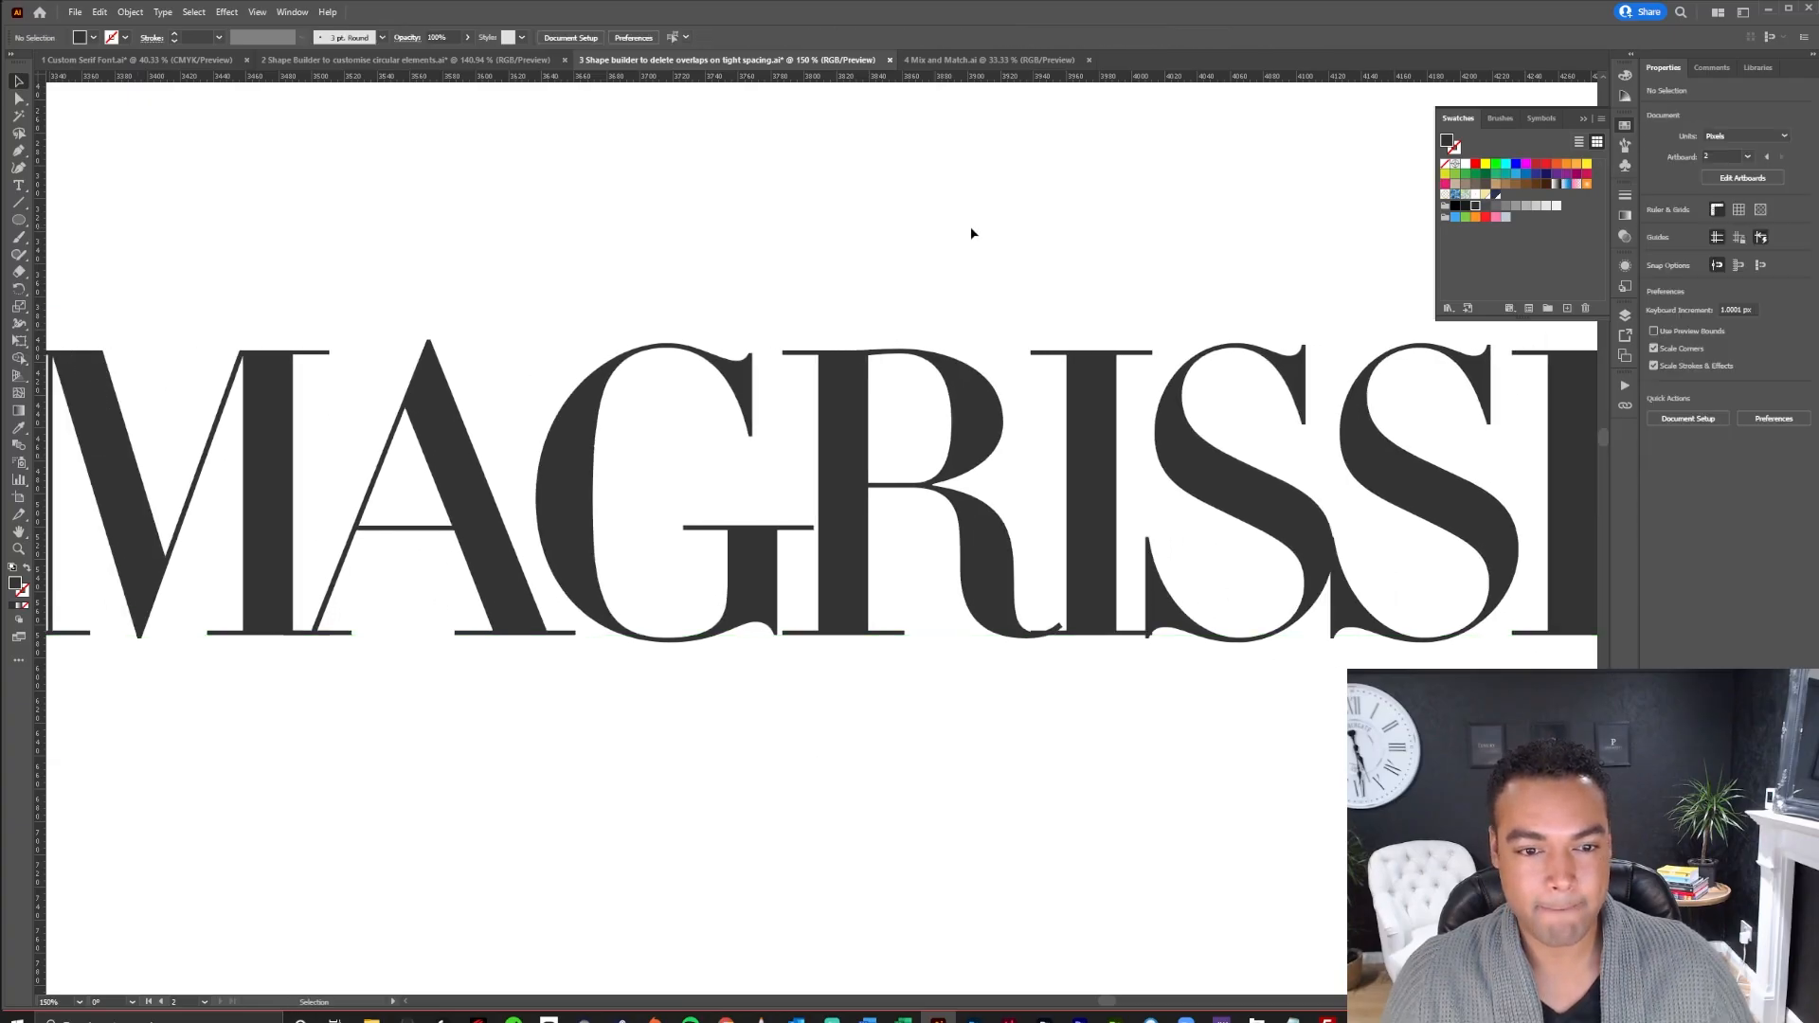
# Inspect the overlap between the R's tail and the I's serif, and convert the MAGRISSI text to outlines
pyautogui.click(820, 621)
pyautogui.scroll(6, 1050, 632)
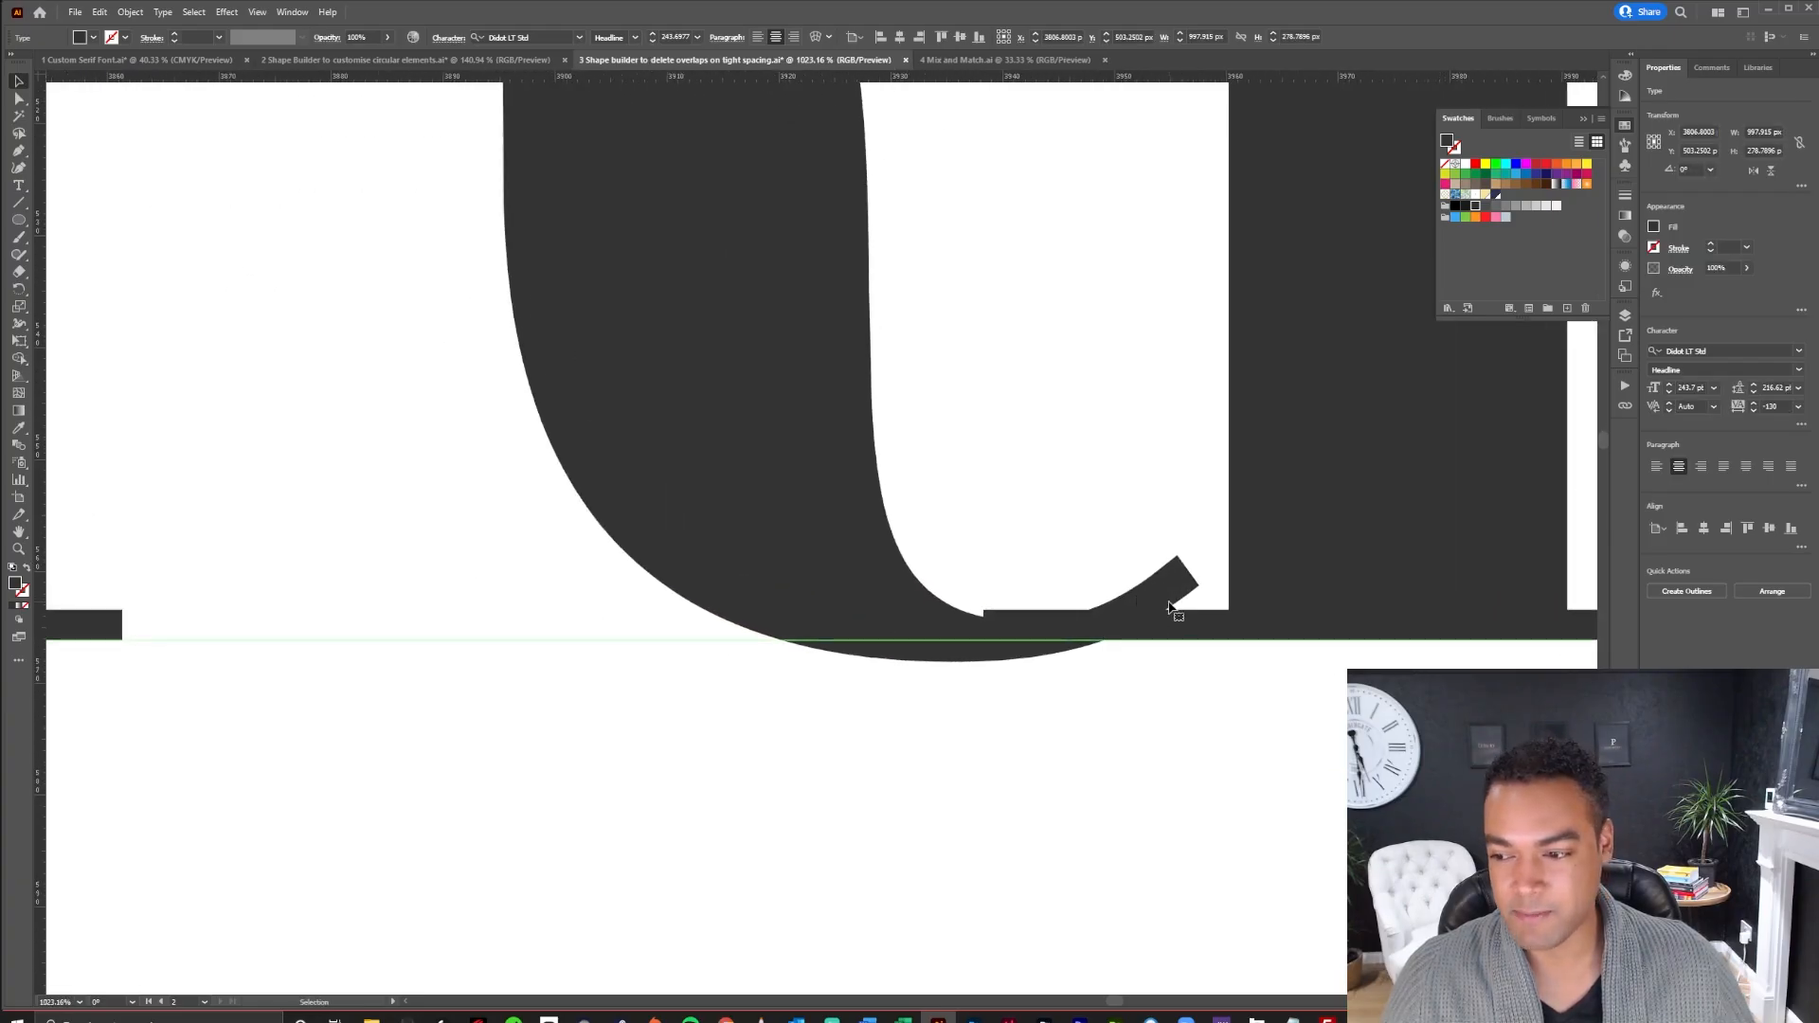
pyautogui.scroll(-6, 1206, 611)
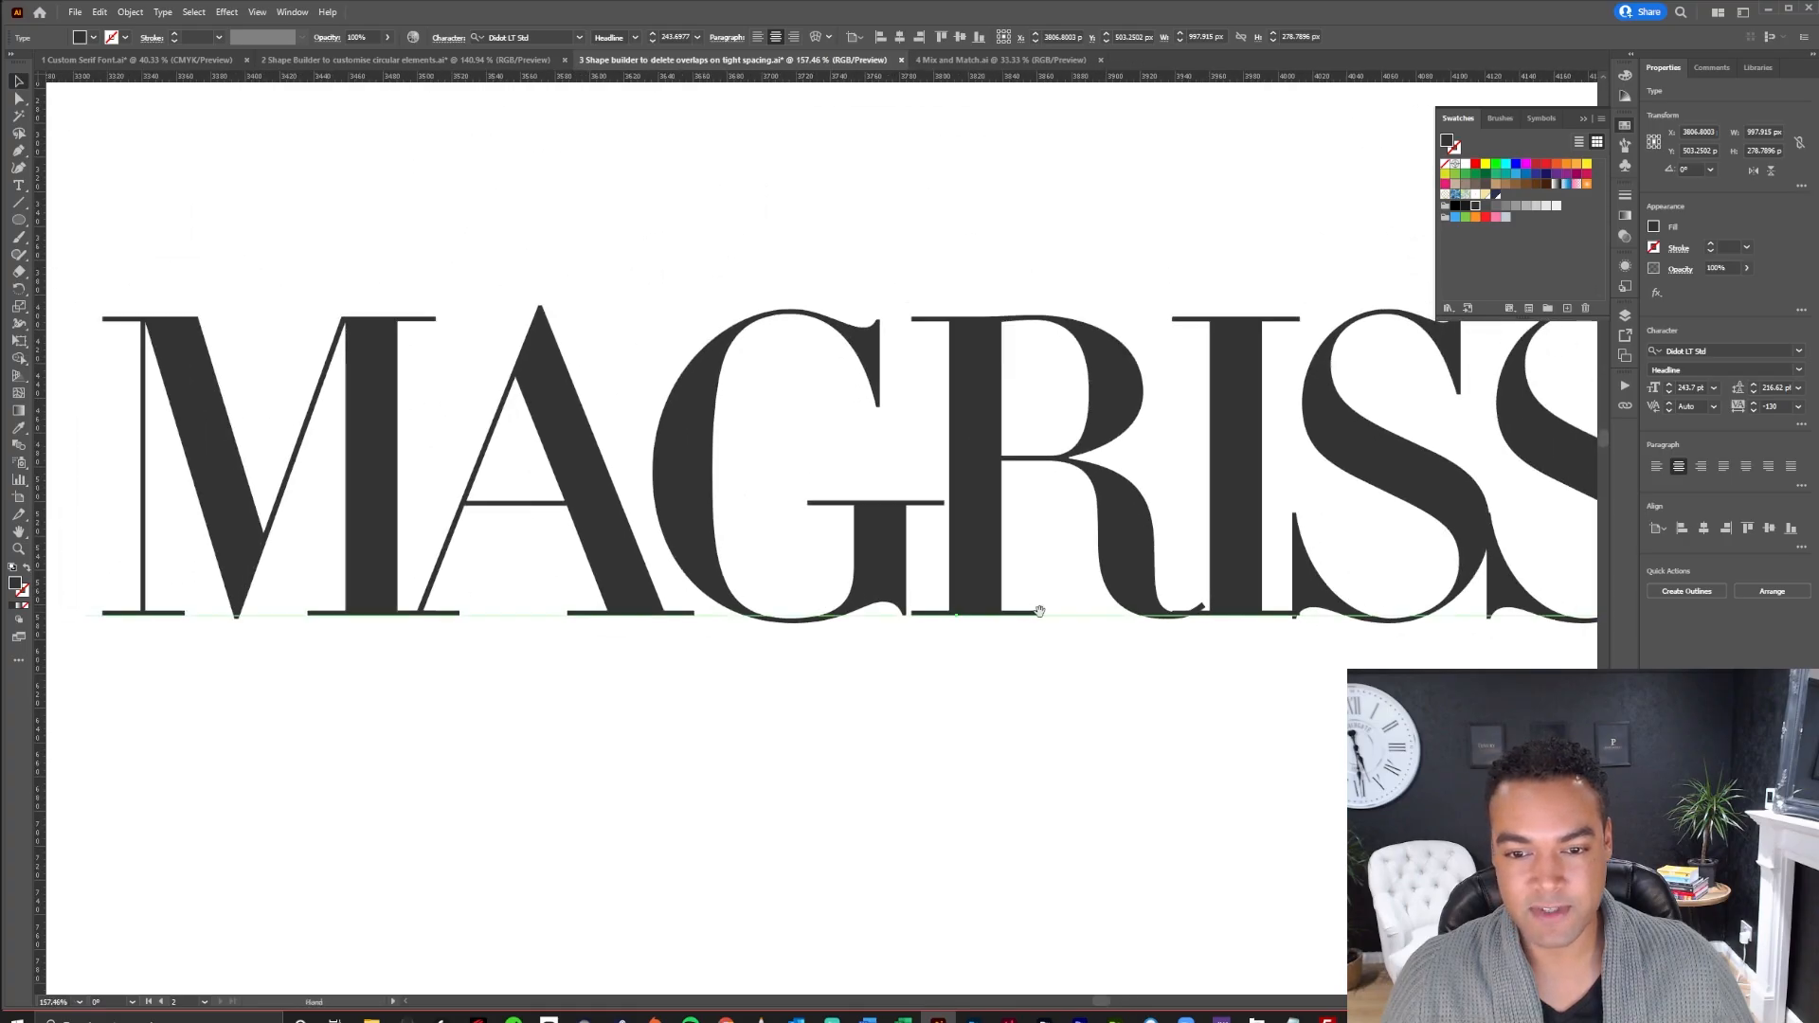
pyautogui.hscroll(2, 918, 617)
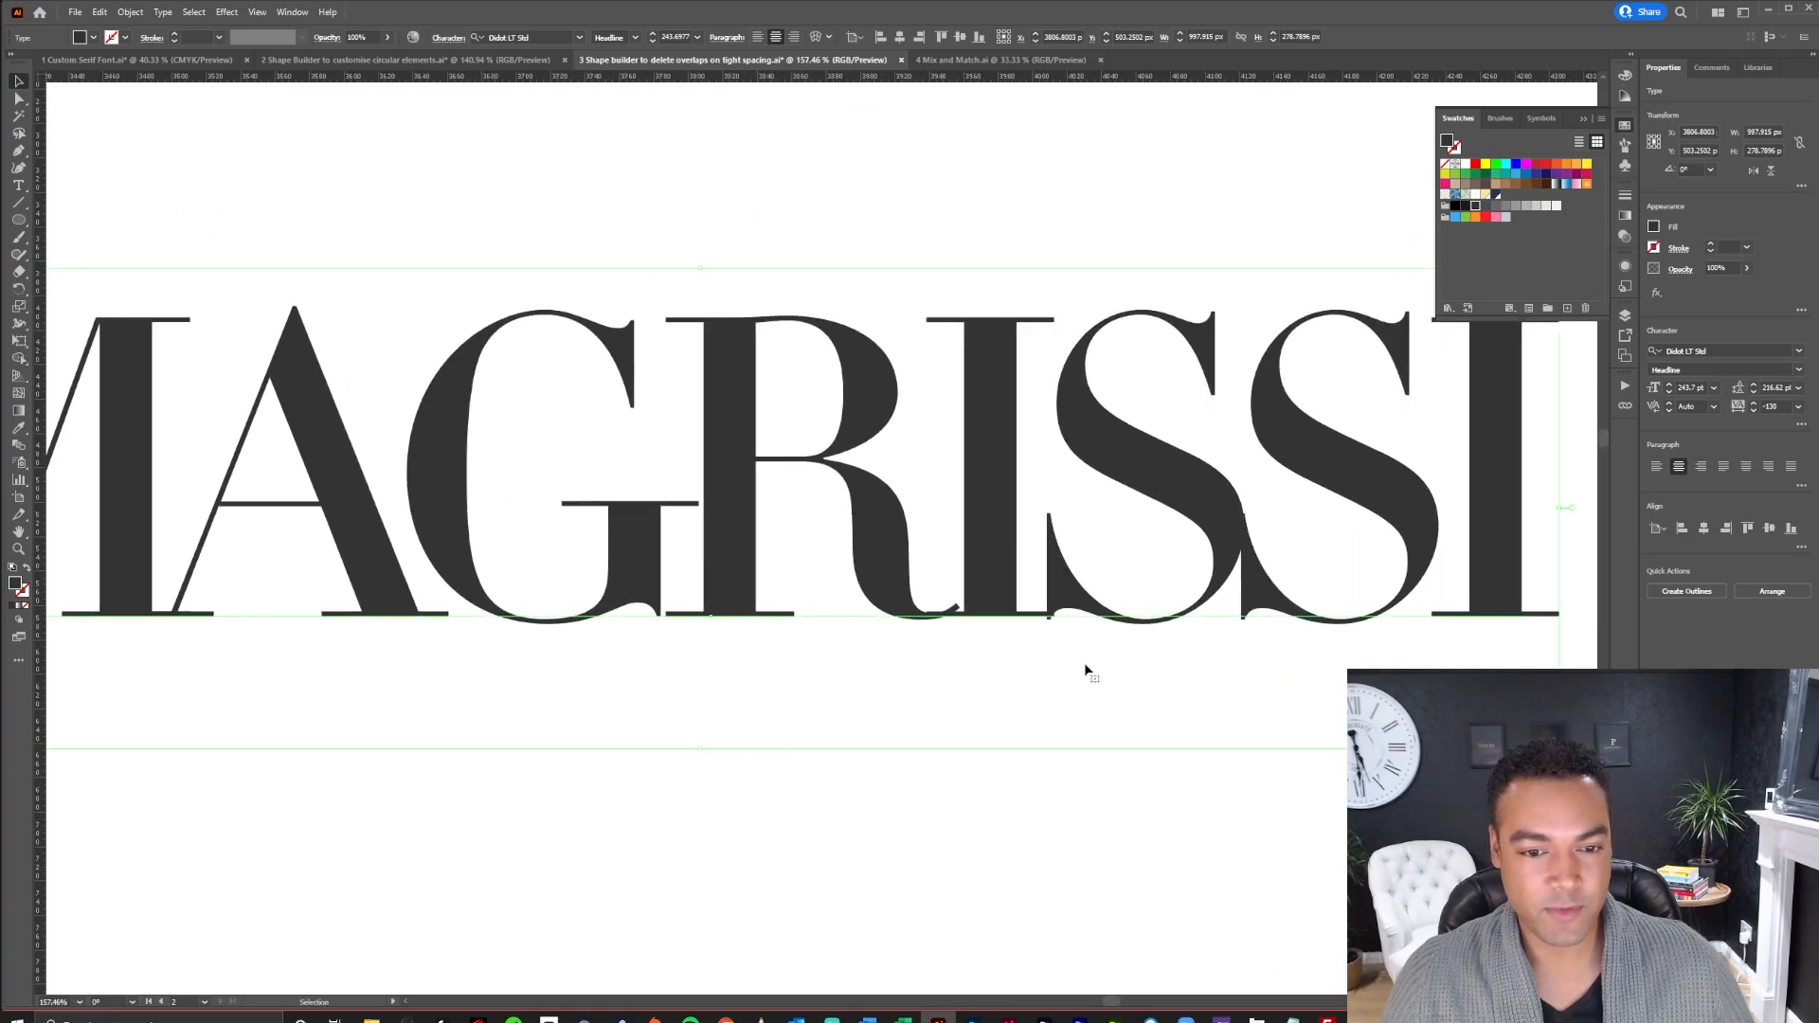
pyautogui.hotkey('ctrl', 'shift', 'o')
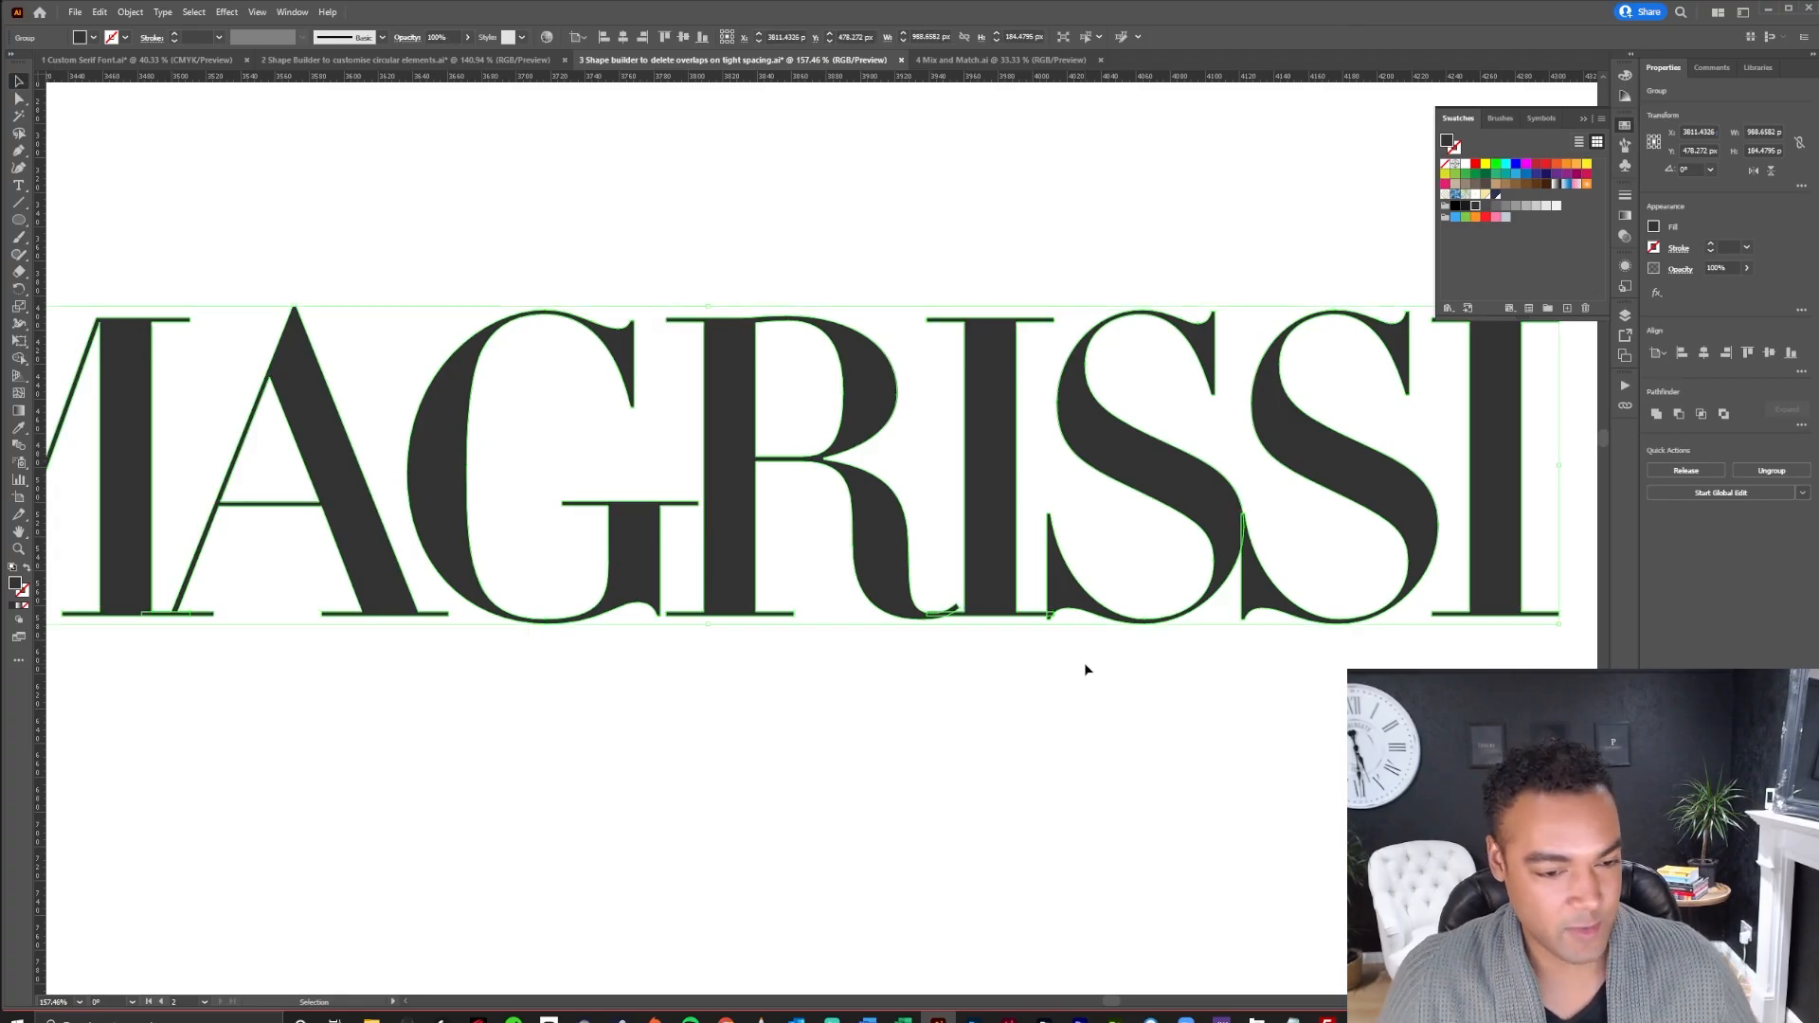
# Remove the tip of the R's tail that protrudes above the I's bottom serif with Shape Builder
pyautogui.hotkey('ctrl', 'space')
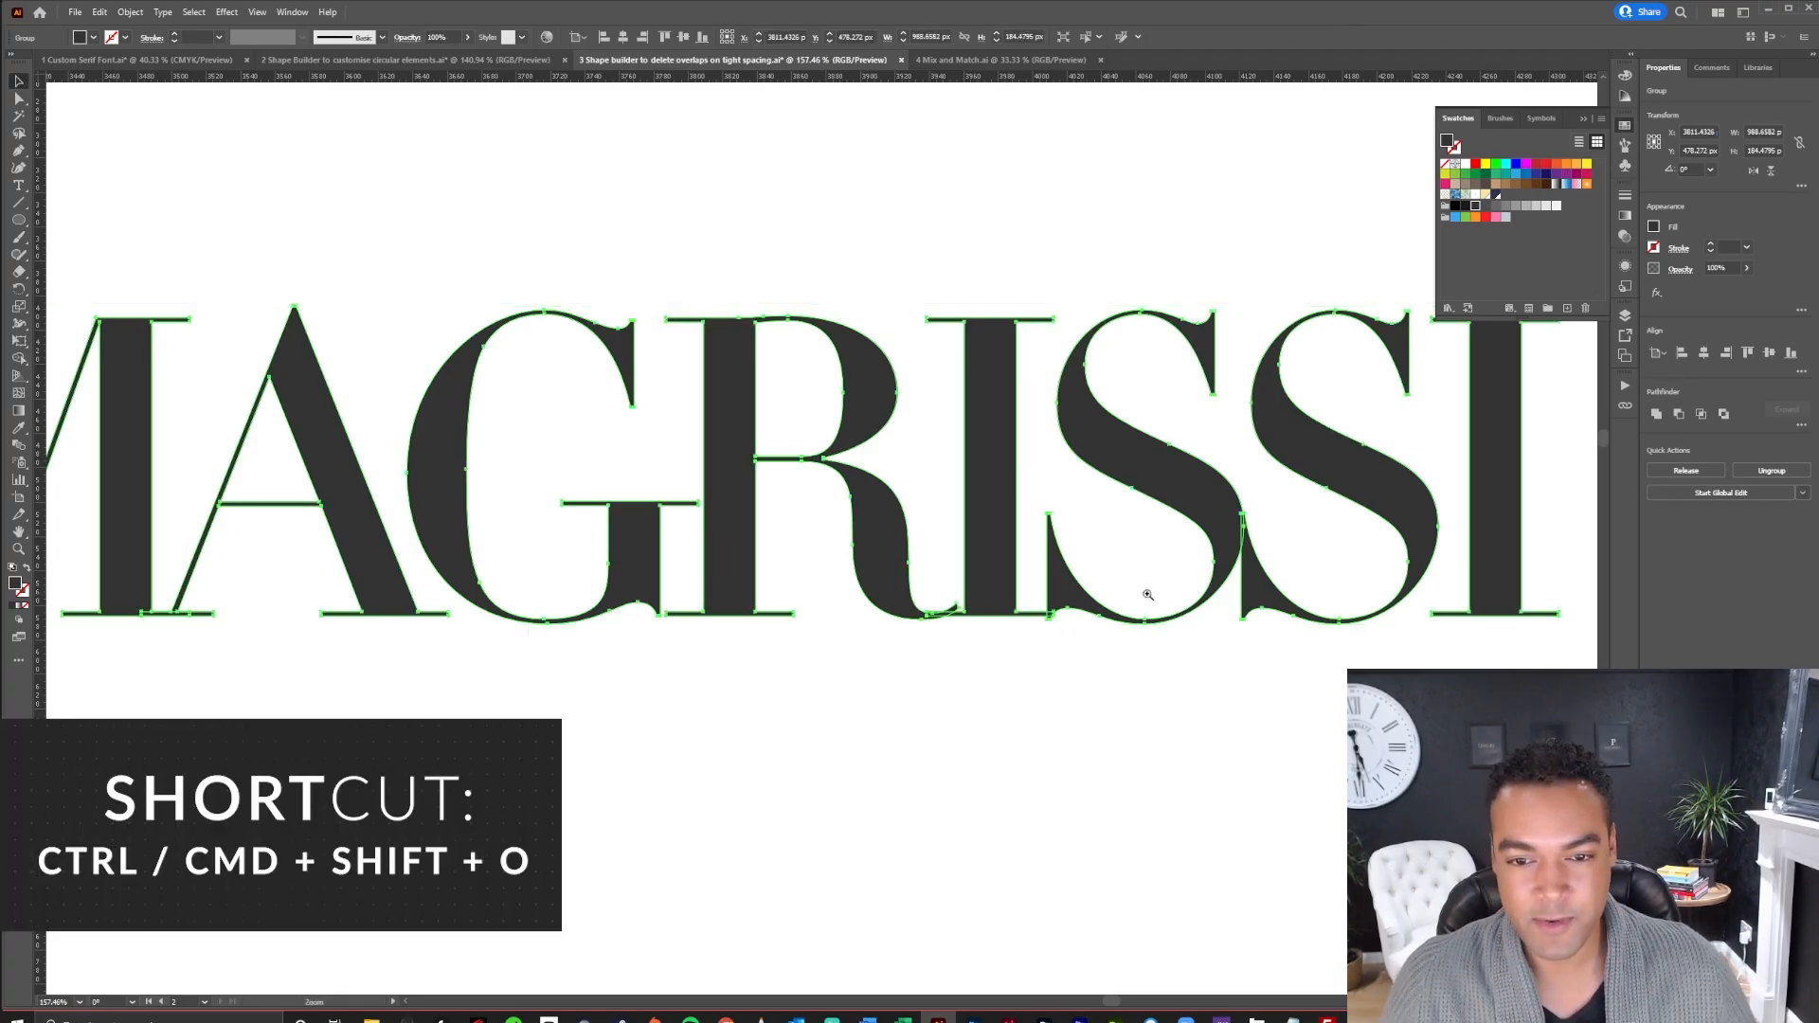
pyautogui.moveTo(966, 575); pyautogui.dragTo(1035, 566)
pyautogui.moveTo(1055, 760); pyautogui.dragTo(840, 601)
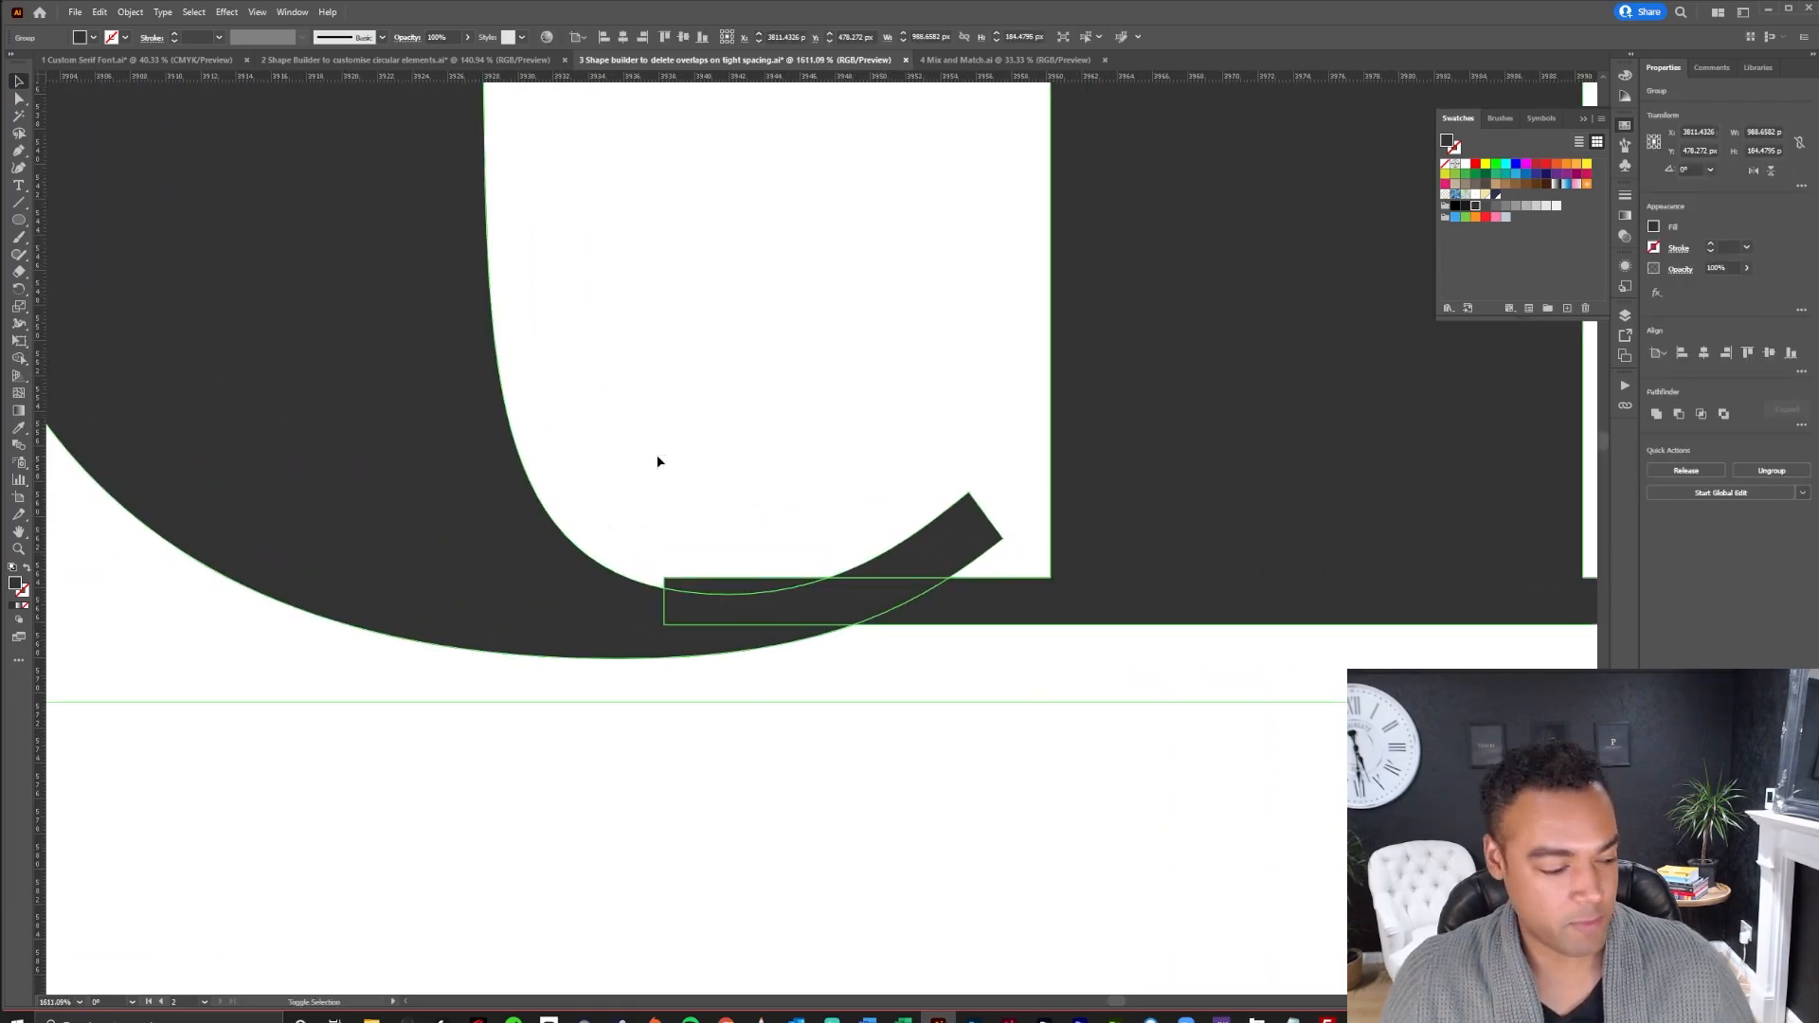
pyautogui.hotkey('shift', 'm')
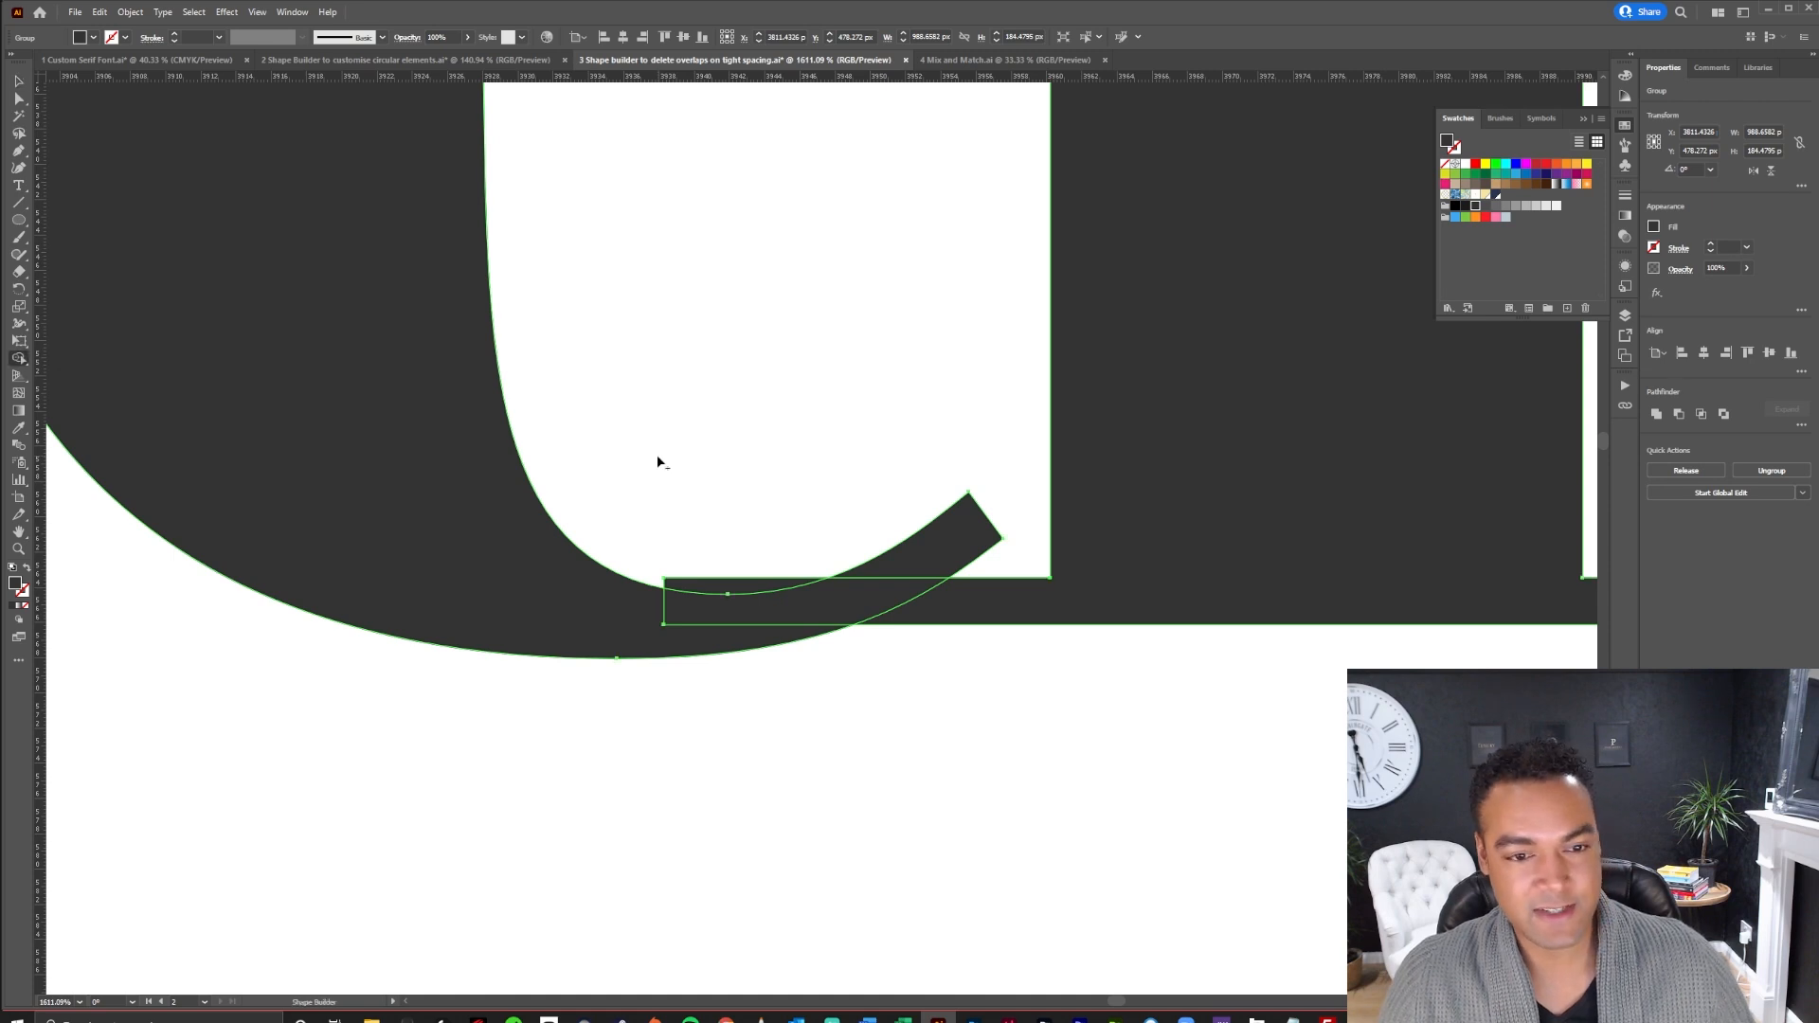
pyautogui.keyDown('alt'); pyautogui.click(962, 537); pyautogui.keyUp('alt')
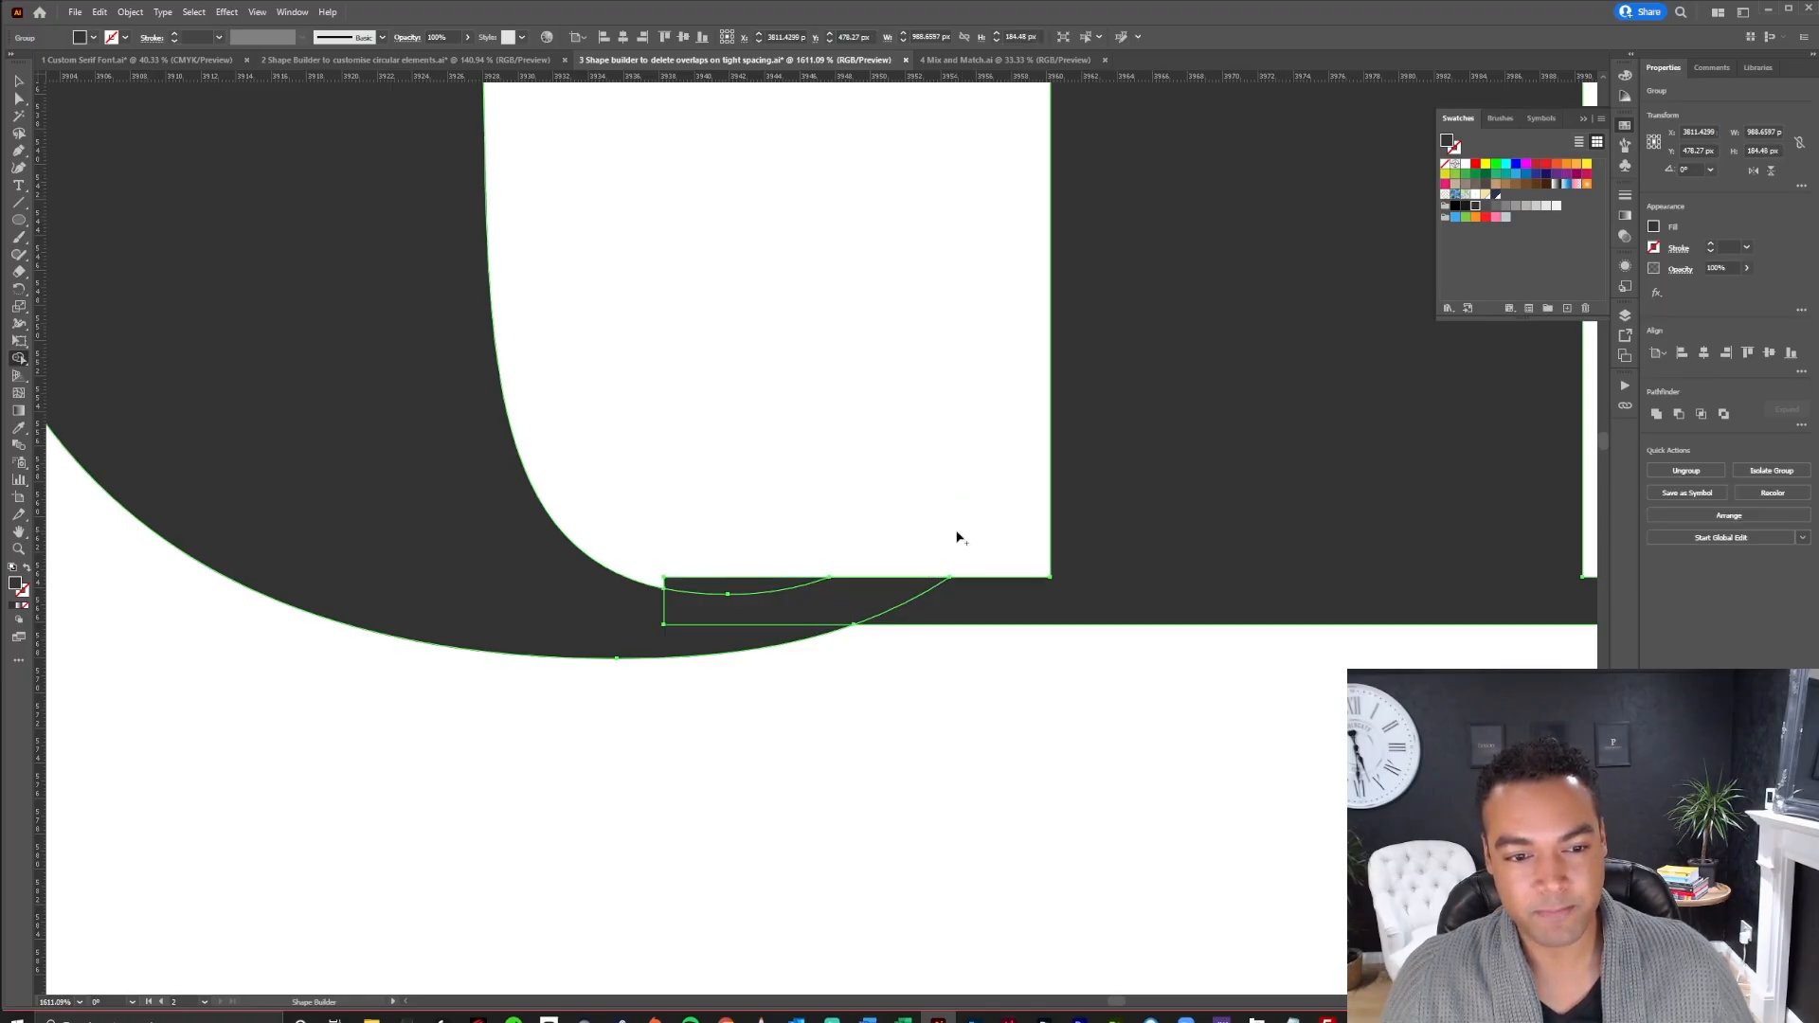
pyautogui.keyDown('alt'); pyautogui.click(692, 589); pyautogui.keyUp('alt')
# Move the upper-left anchor point of the I's bottom serif left onto the R's inner curve to close the notch
pyautogui.hotkey('ctrl', 'shift', 'a')
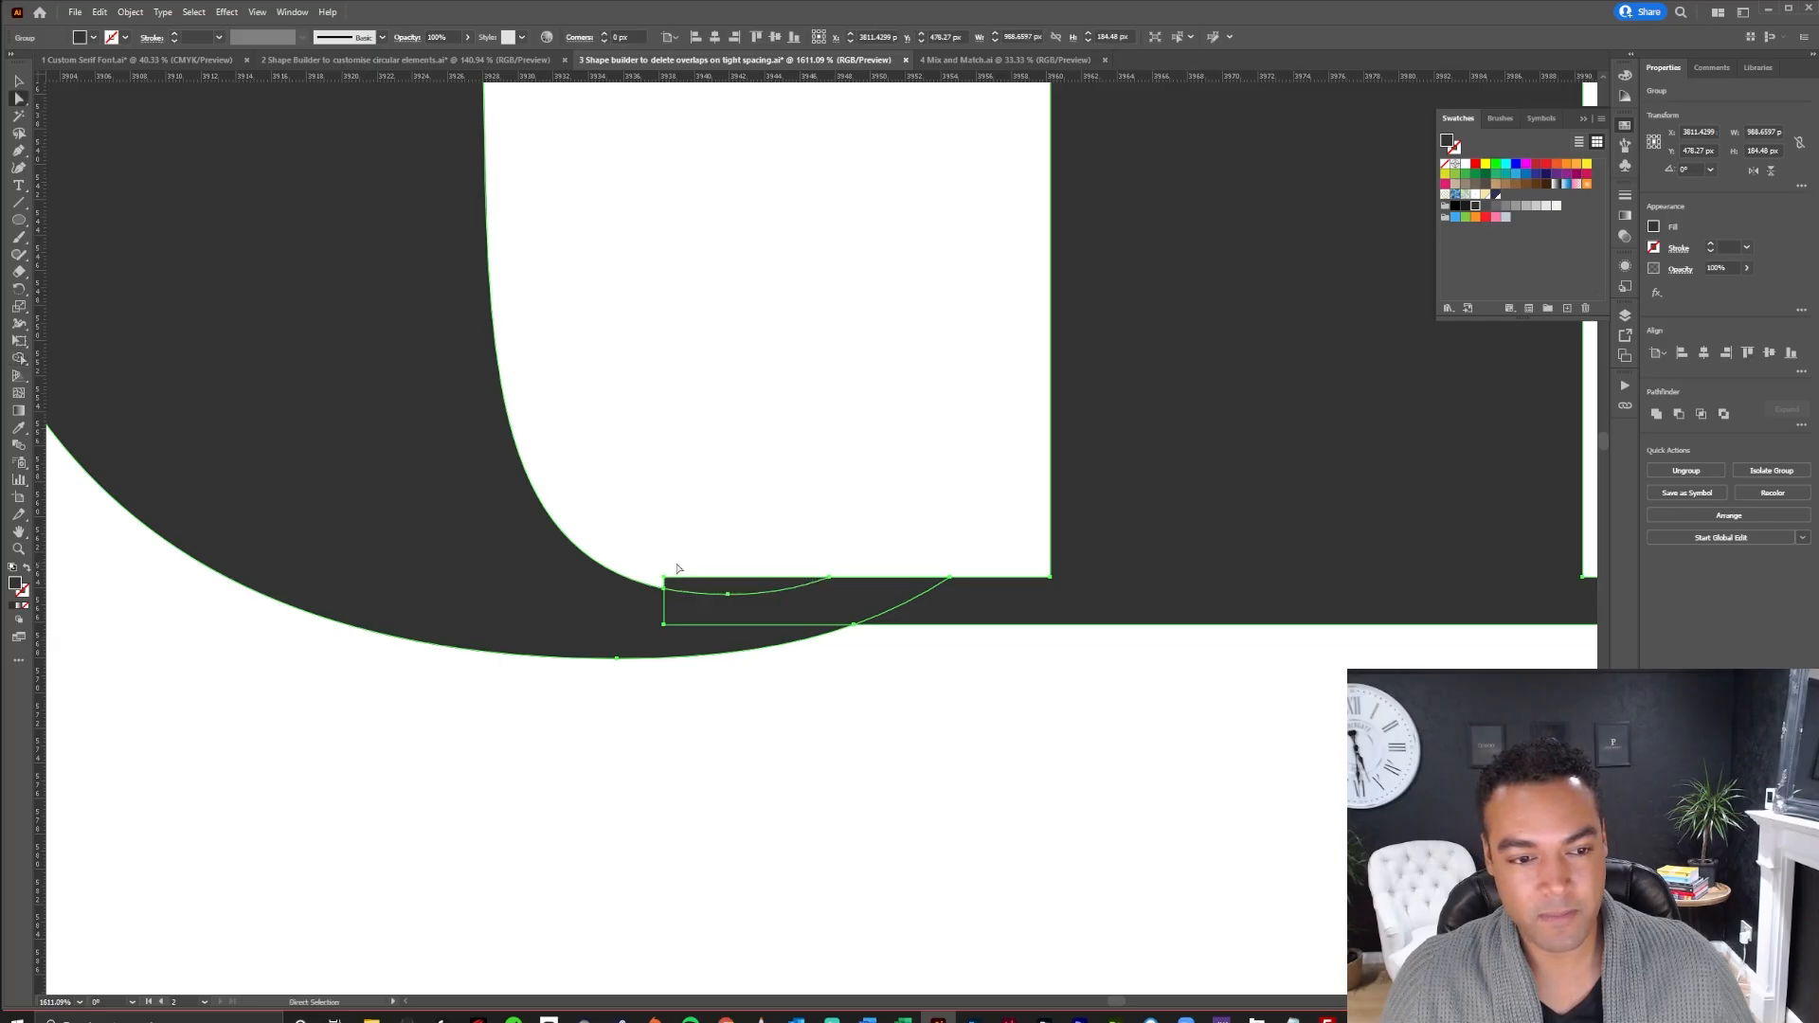
pyautogui.press('a')
pyautogui.click(664, 579)
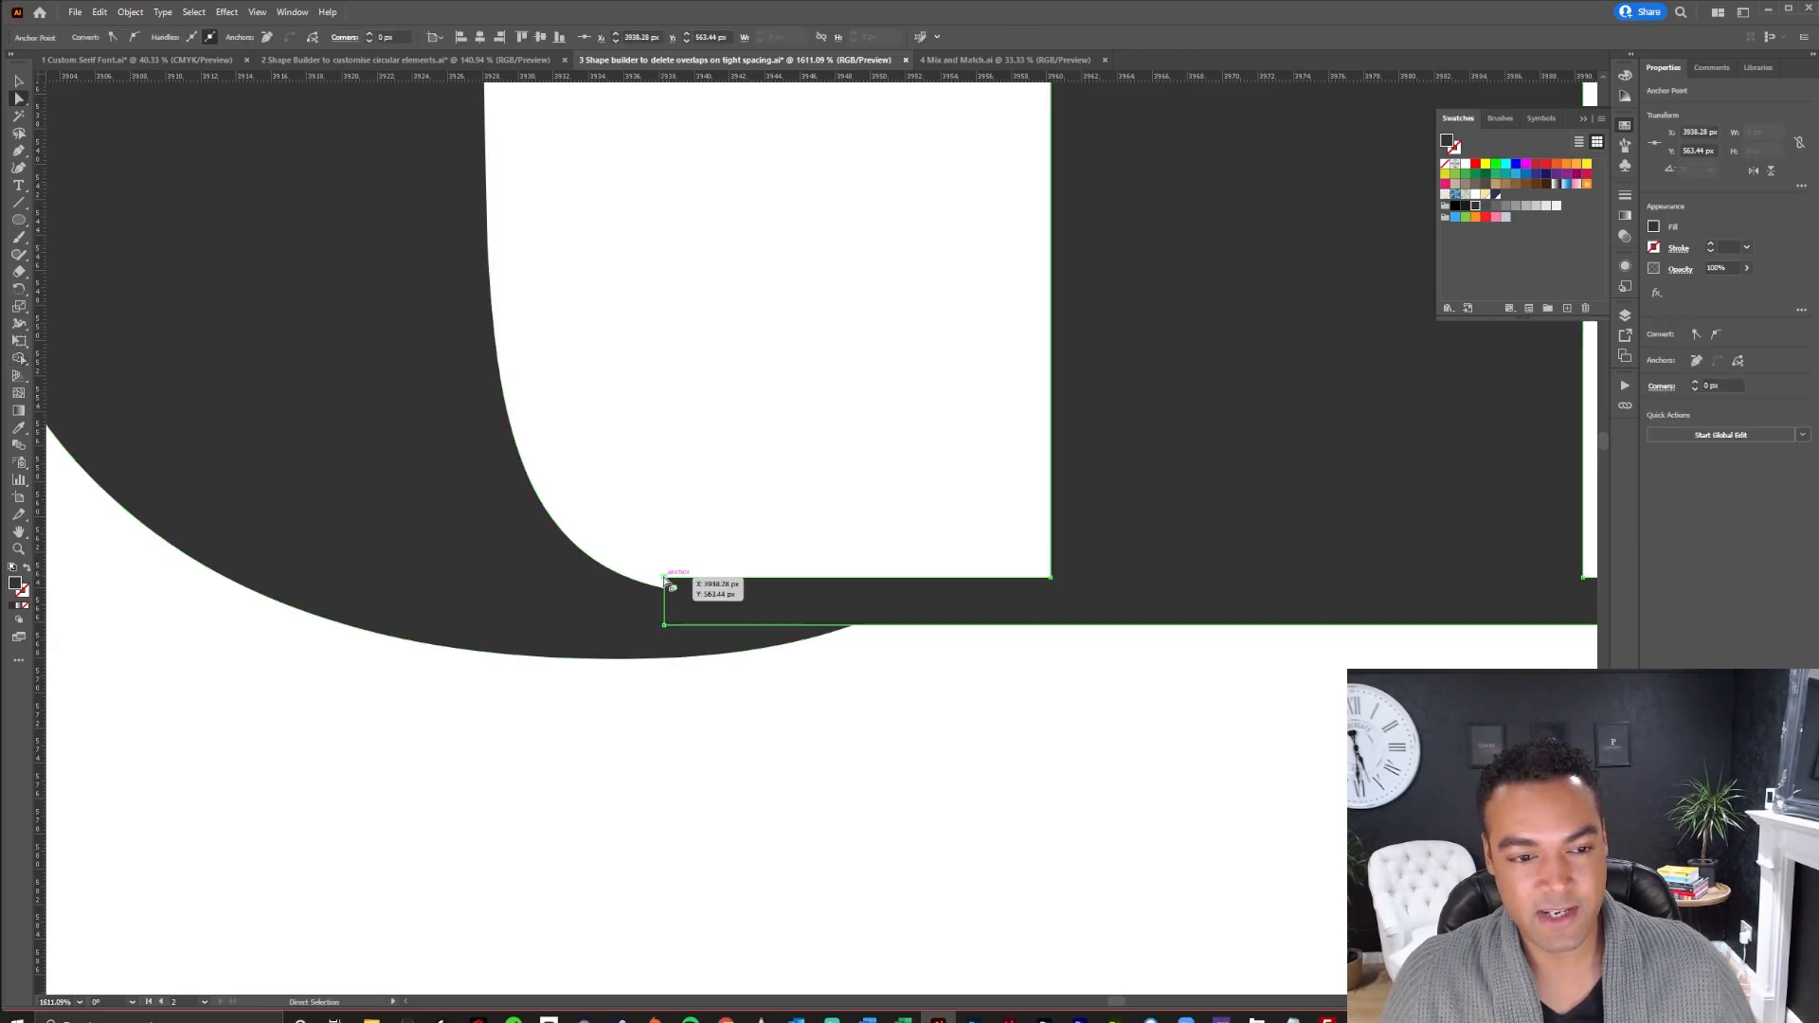
pyautogui.moveTo(664, 580); pyautogui.dragTo(625, 580)
pyautogui.hotkey('ctrl', 'shift', 'a')
pyautogui.scroll(-5, 969, 671)
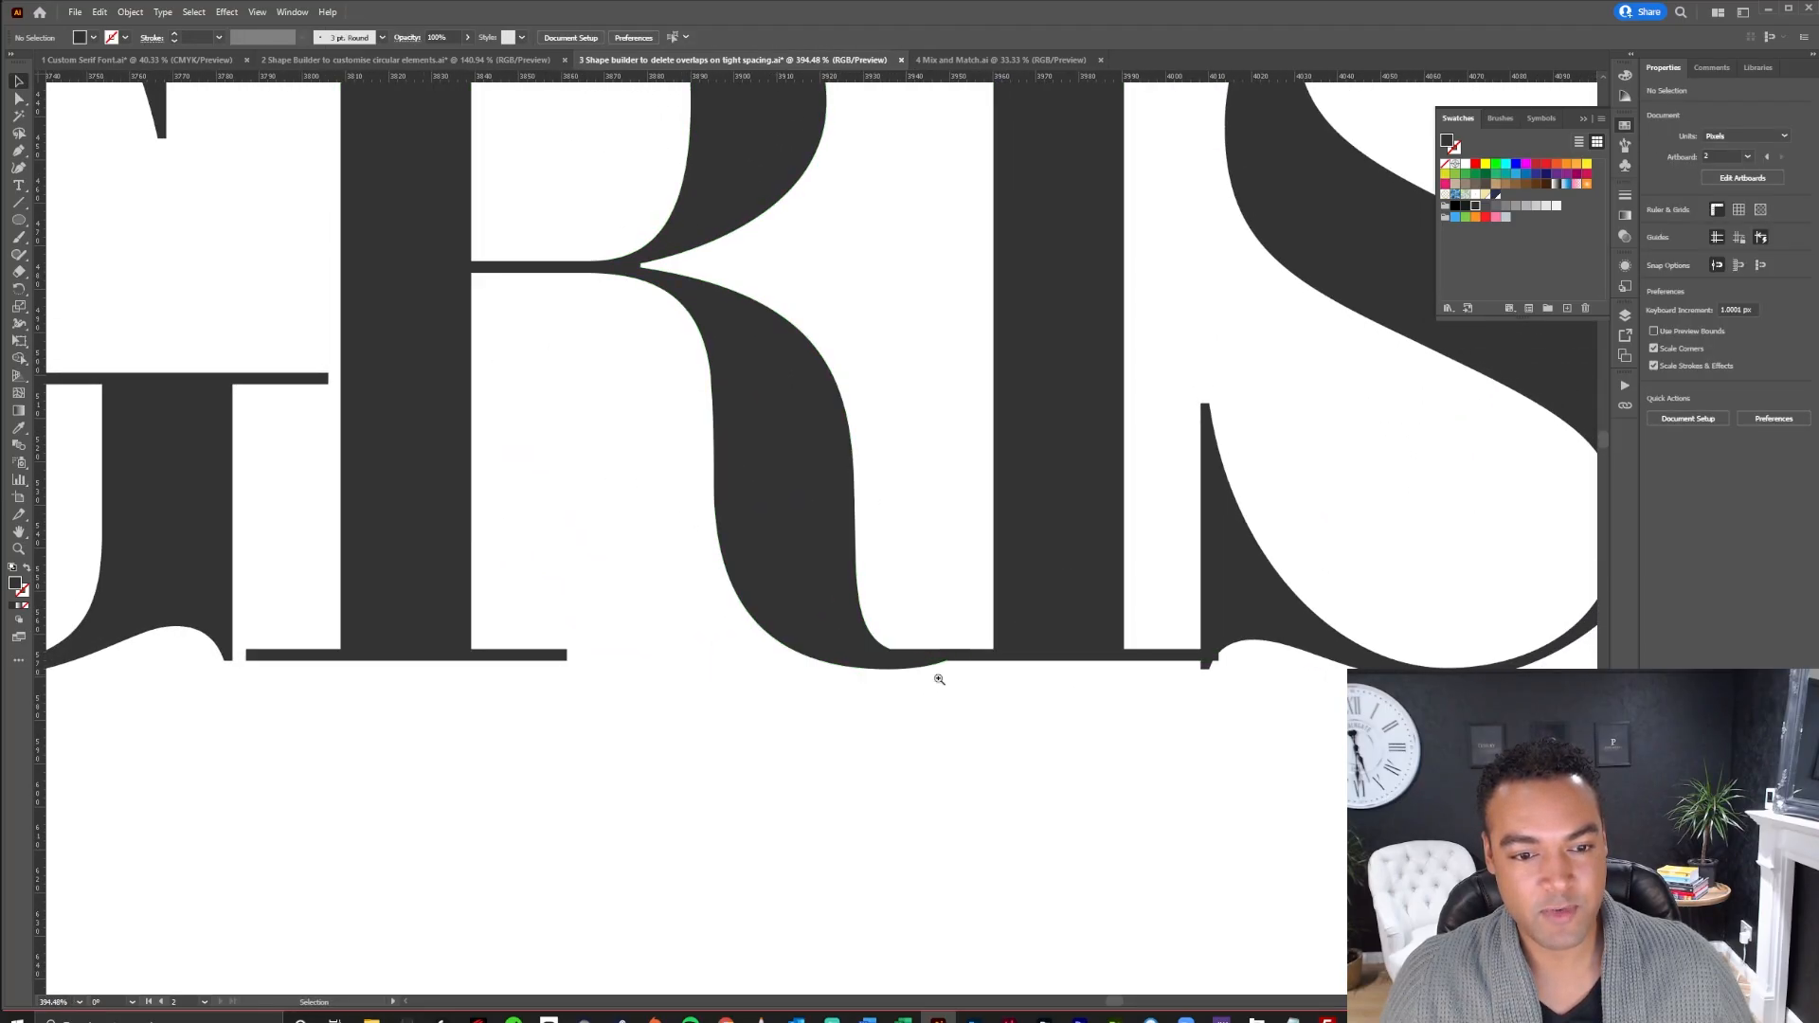
# Move the lower-left anchor point of the I's bottom serif left onto the R's outer curve
pyautogui.scroll(5, 955, 679)
pyautogui.click(1202, 597)
pyautogui.press('a')
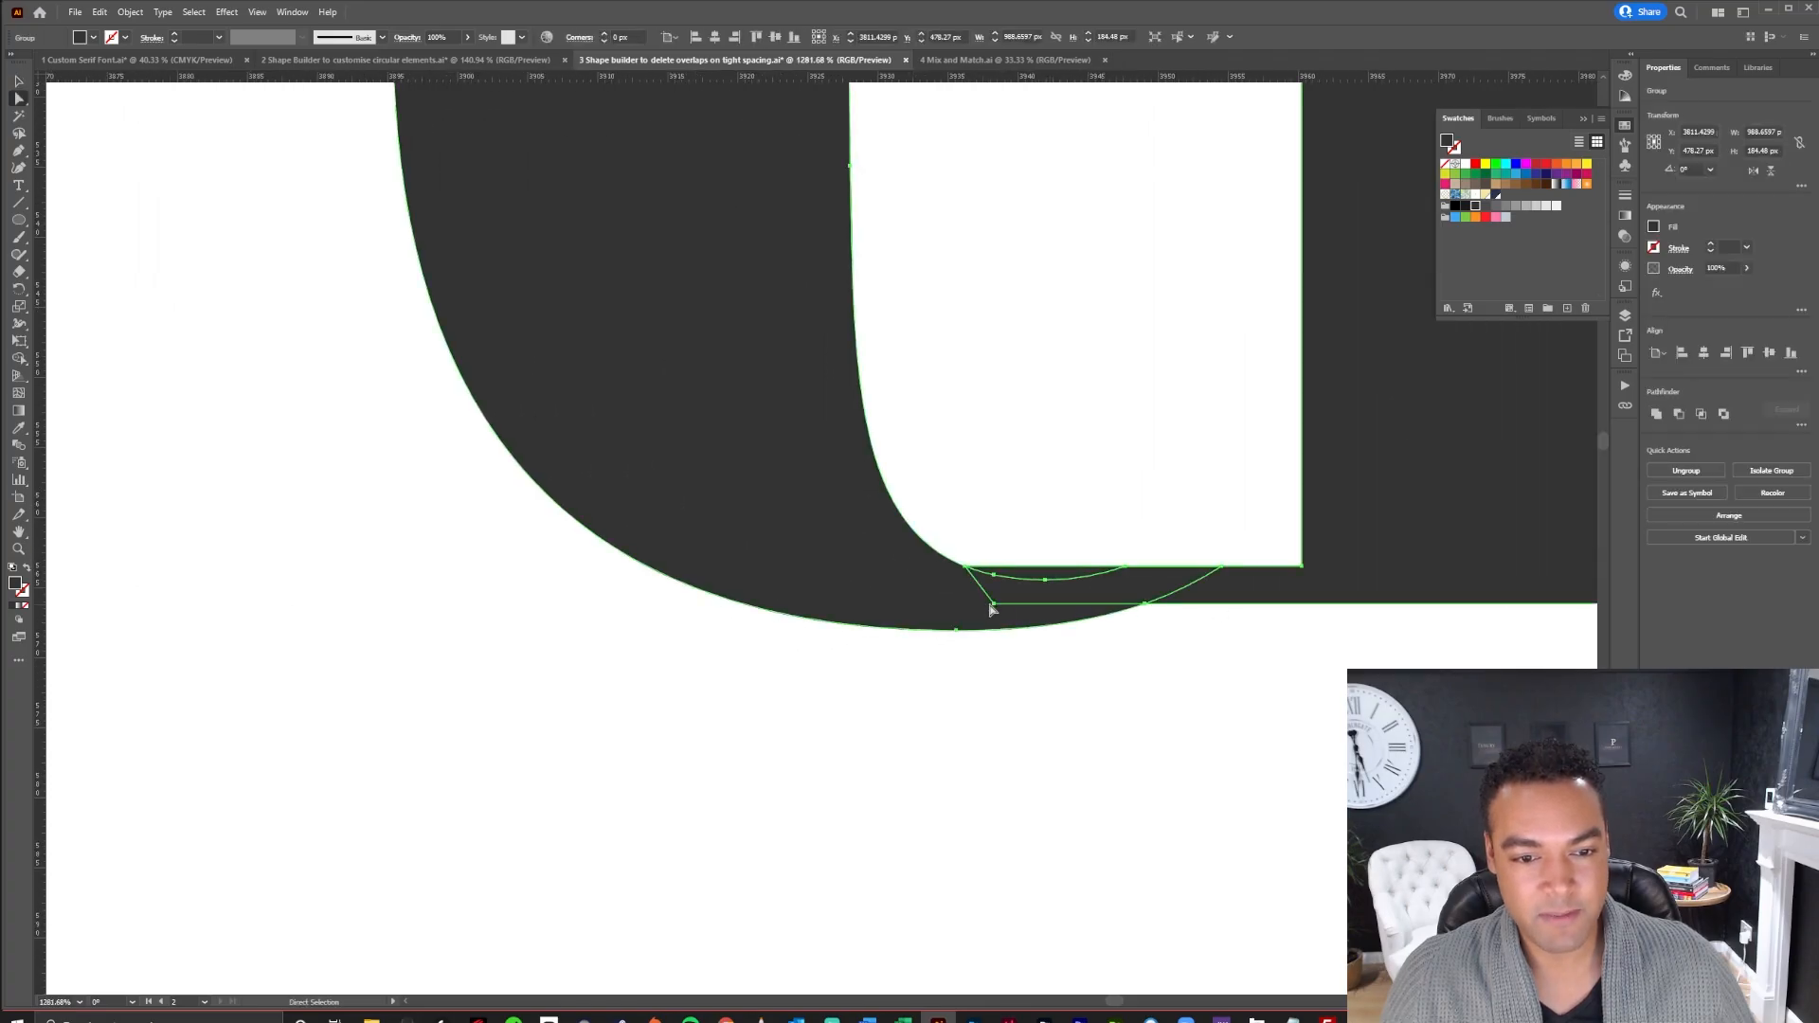
pyautogui.moveTo(993, 603); pyautogui.dragTo(744, 610)
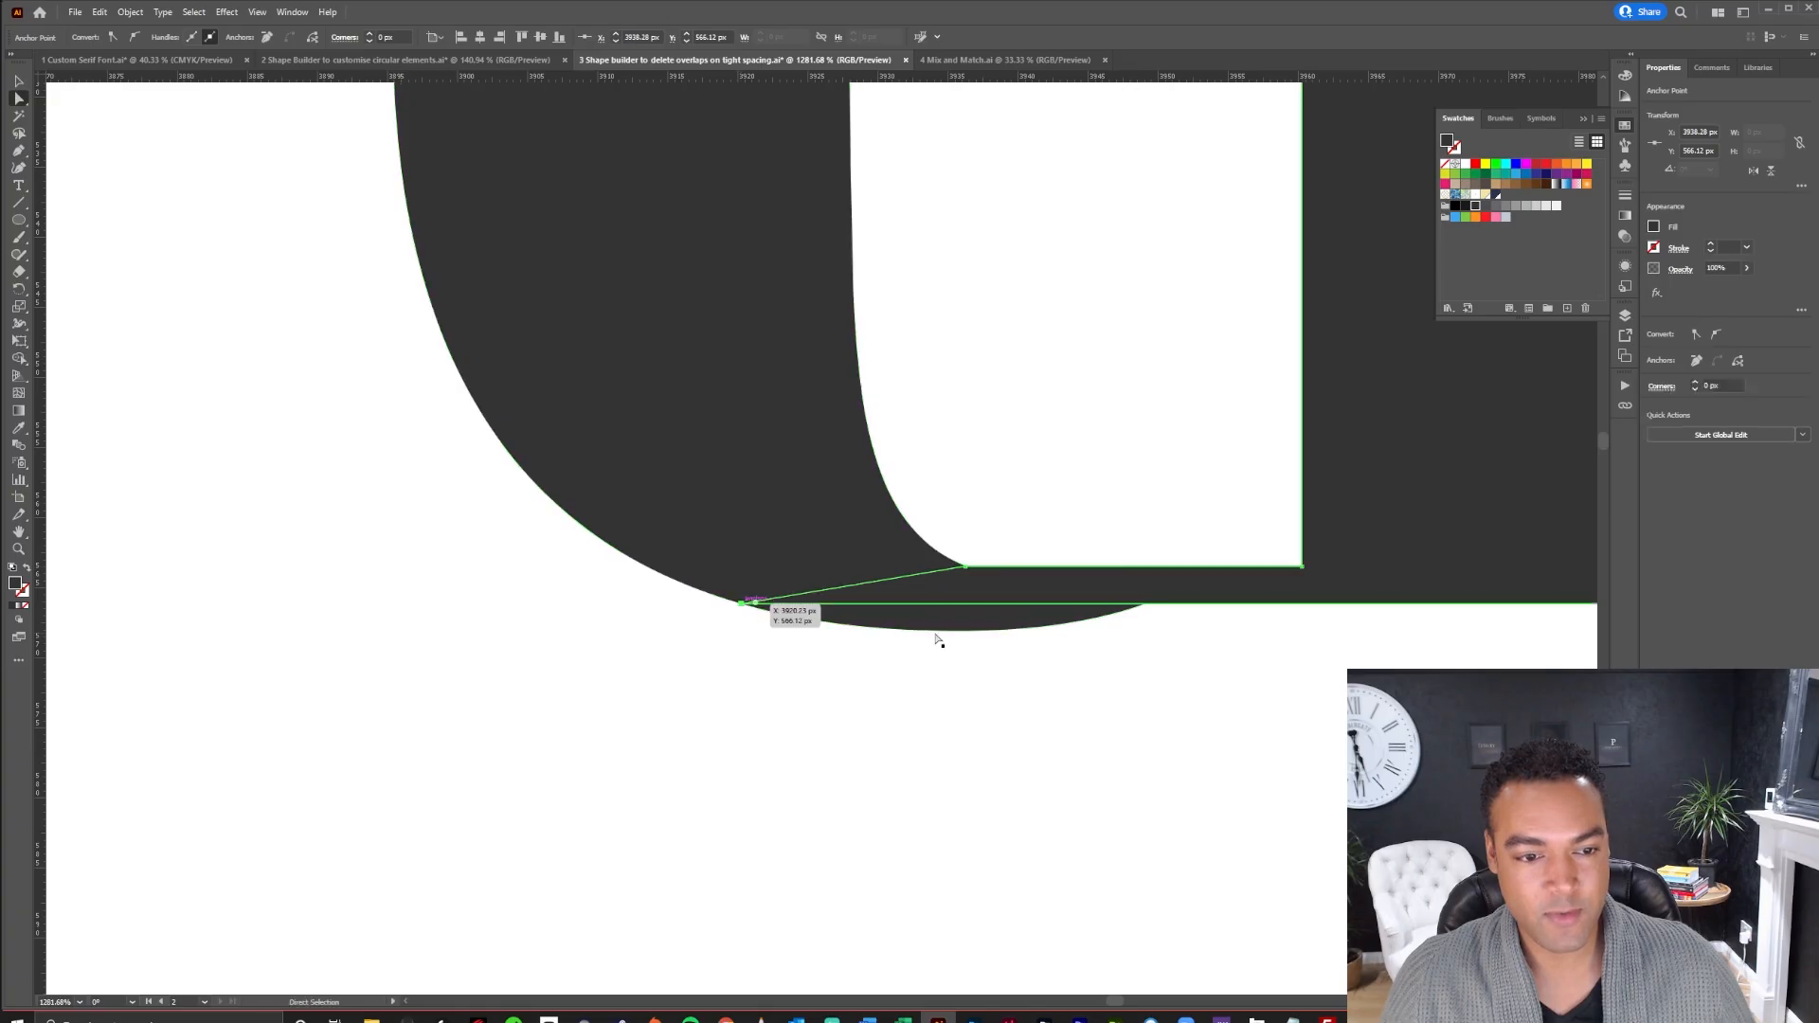
pyautogui.click(1105, 658)
# Remove the part of the R's curve that hangs below the I's bottom serif with Shape Builder, and check the flattened join
pyautogui.press('v')
pyautogui.click(862, 535)
pyautogui.hotkey('shift', 'm')
pyautogui.keyDown('alt'); pyautogui.click(986, 620); pyautogui.keyUp('alt')
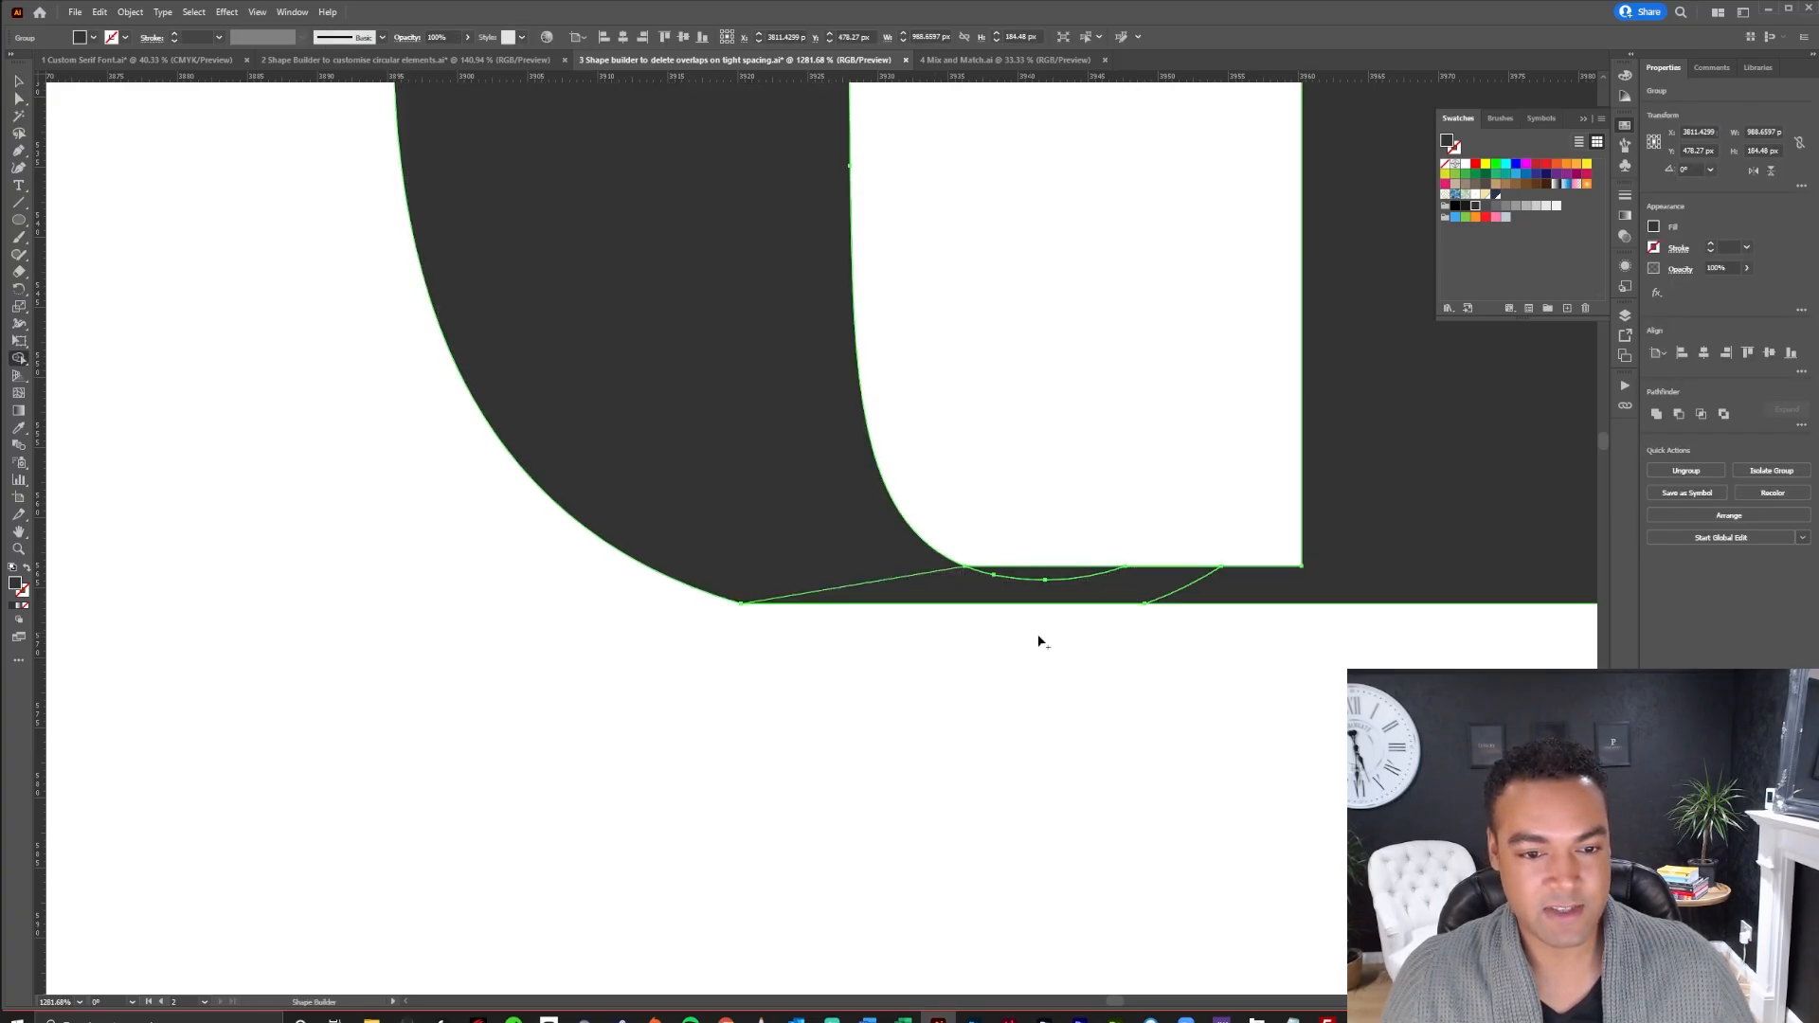
pyautogui.press('v')
pyautogui.click(1121, 641)
pyautogui.scroll(-5, 1120, 641)
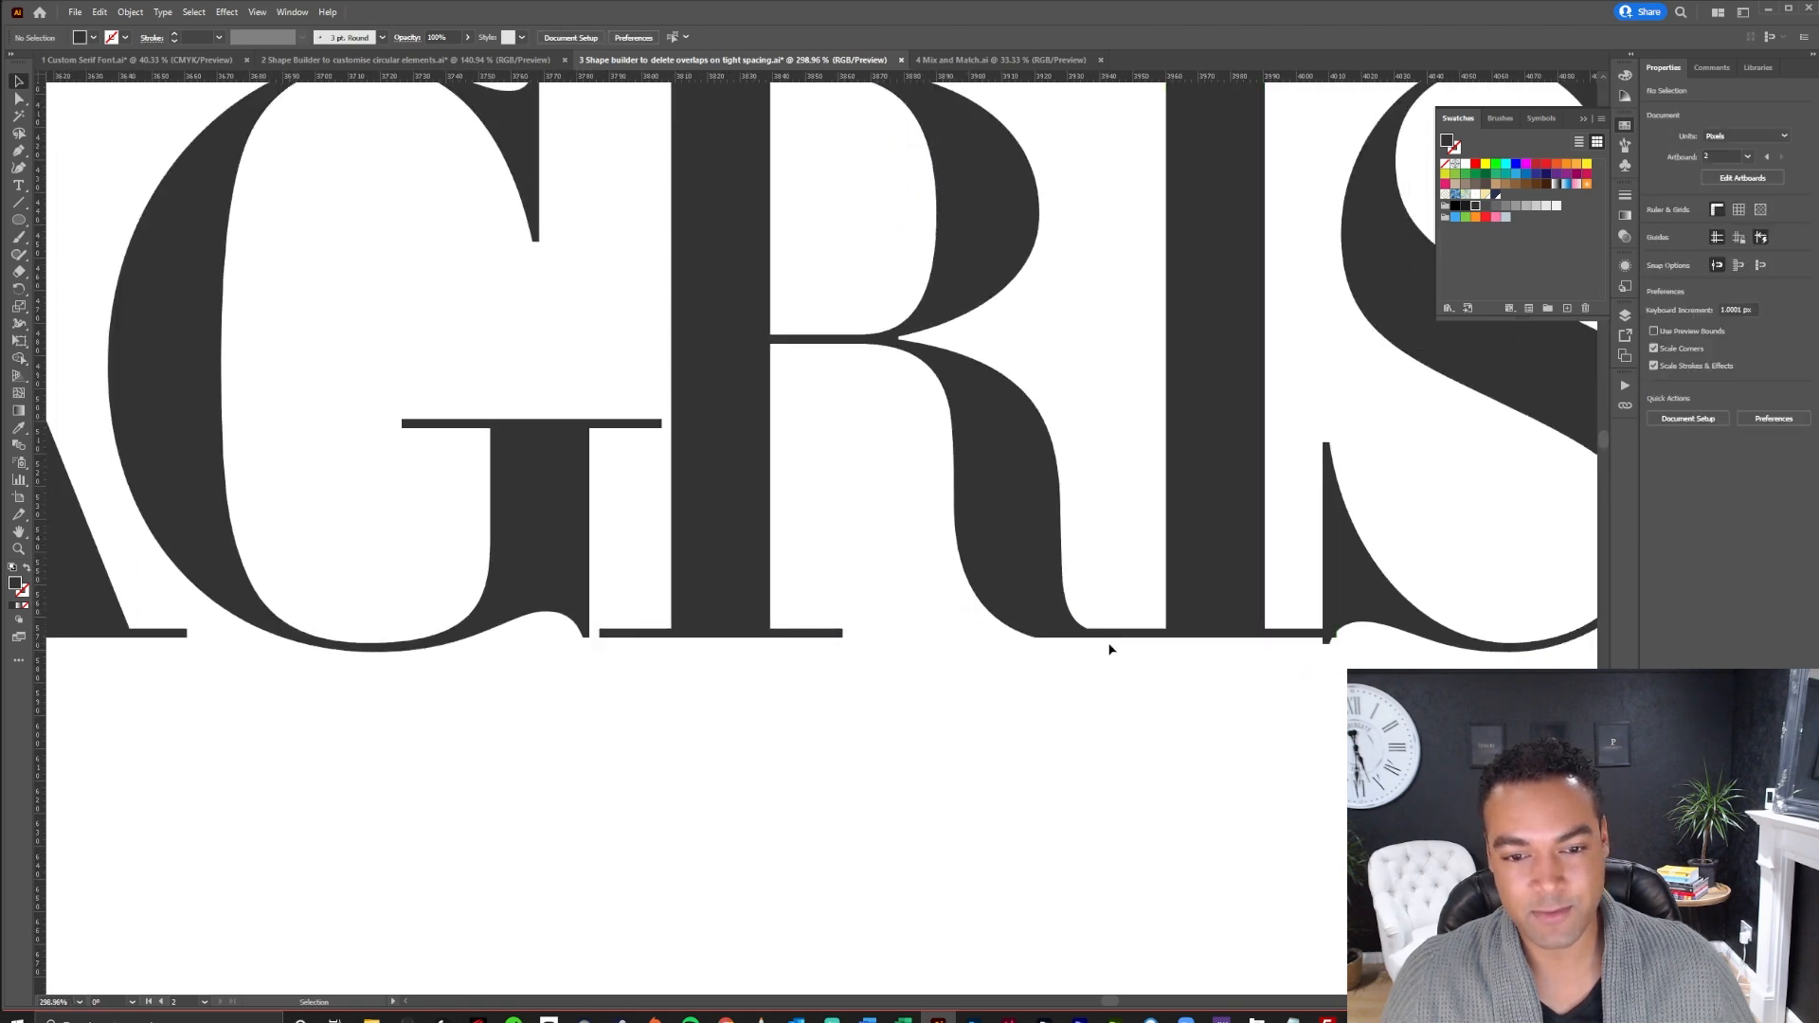
pyautogui.moveTo(1097, 635); pyautogui.dragTo(1355, 620)
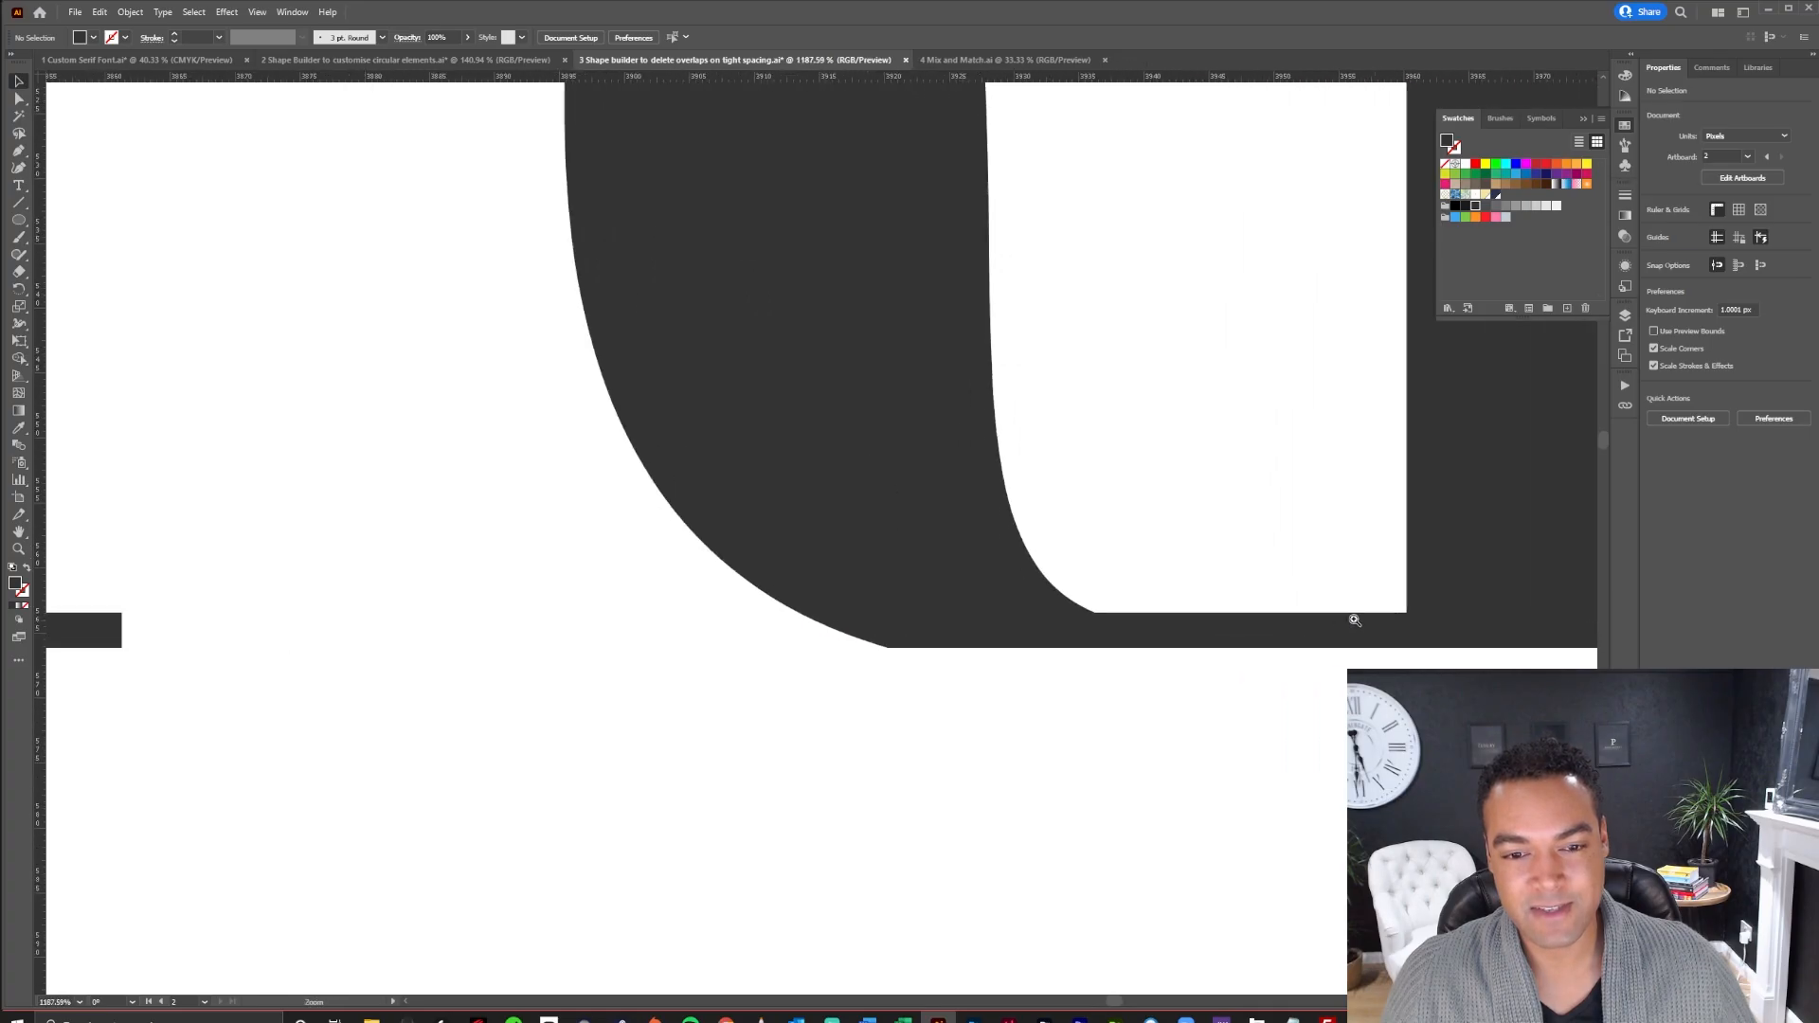
pyautogui.scroll(-5, 1299, 617)
pyautogui.moveTo(1071, 609); pyautogui.dragTo(883, 564)
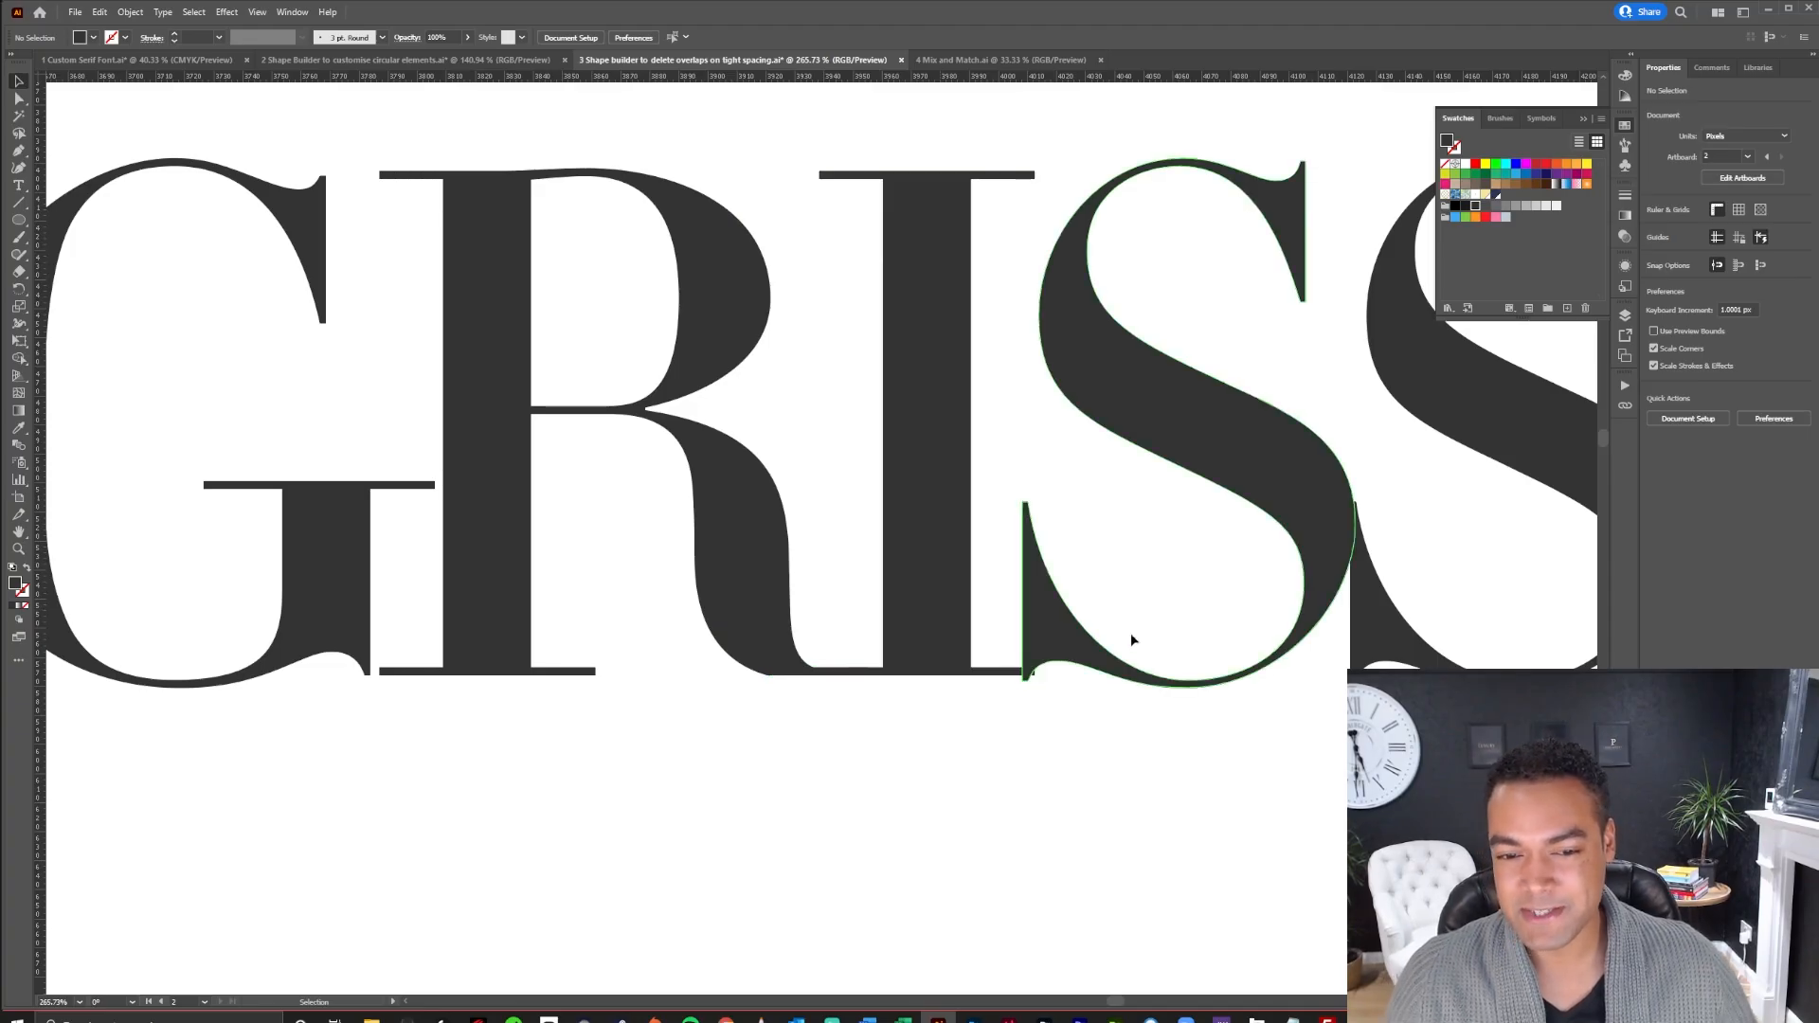
# Remove the corner of the I's bottom serif that protrudes past the first S's lower curve with Shape Builder
pyautogui.hotkey('ctrl', 'space')
pyautogui.moveTo(1115, 634); pyautogui.dragTo(1252, 653)
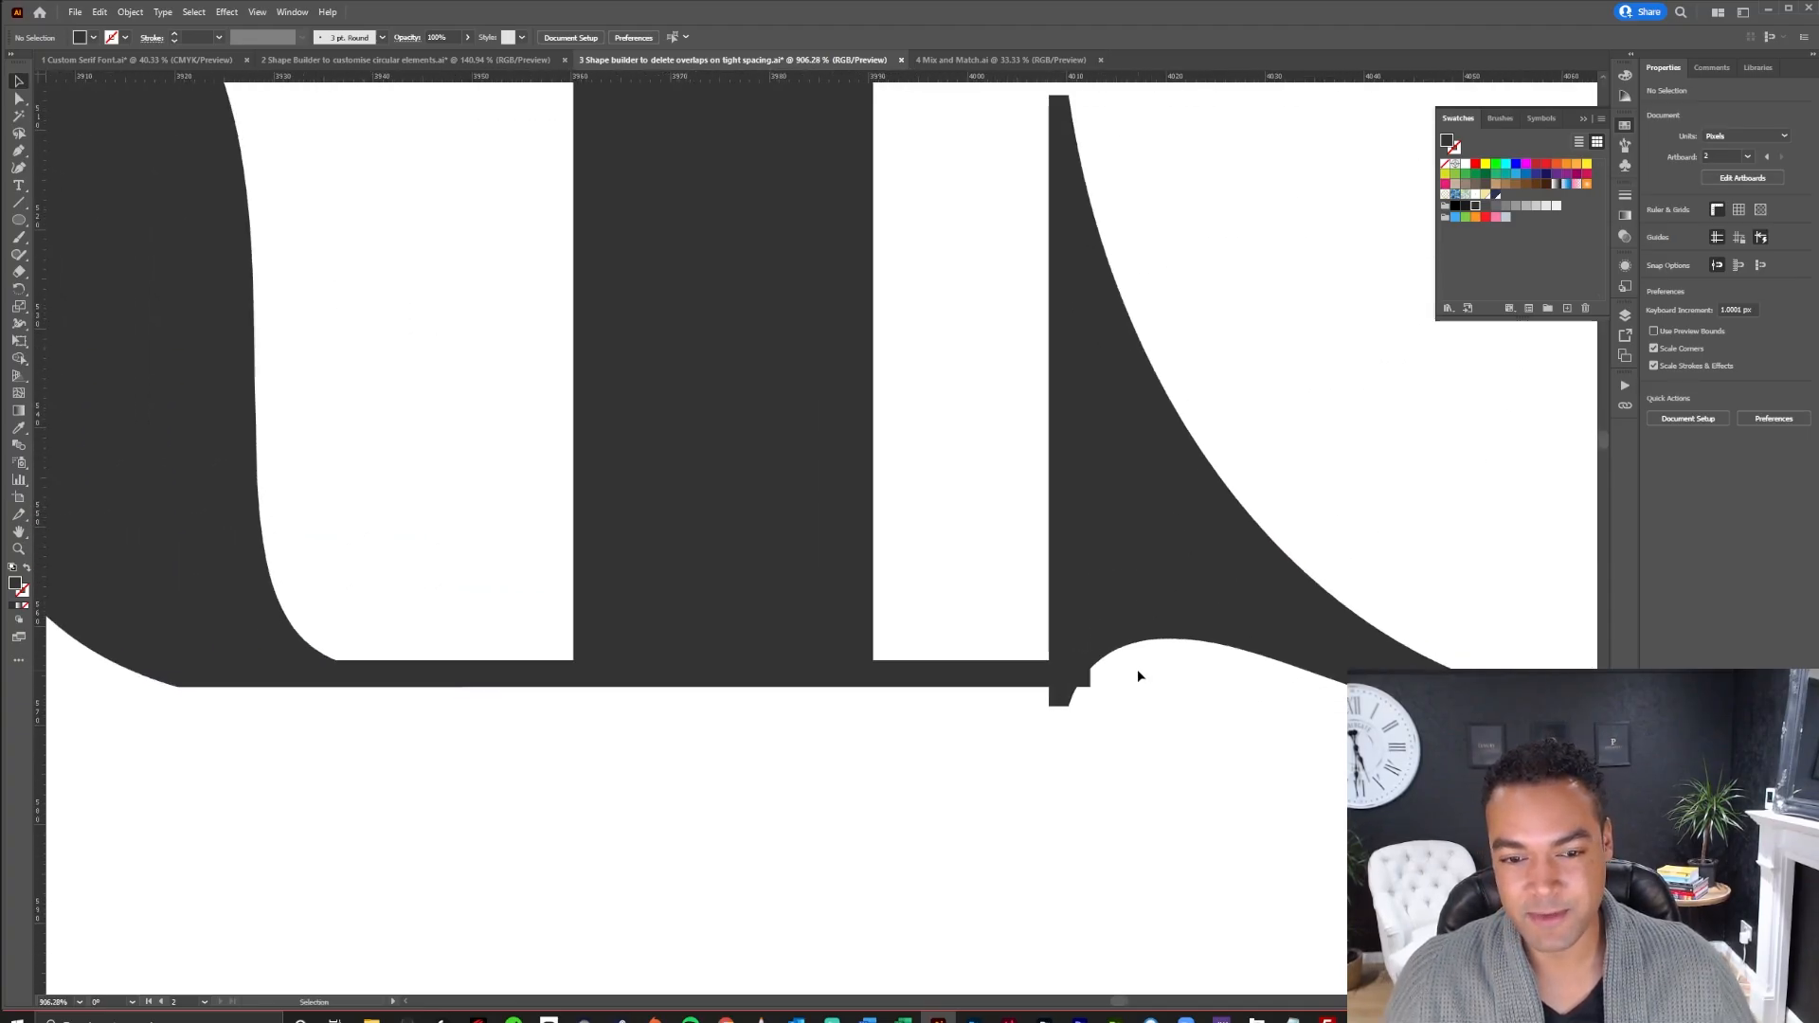
pyautogui.scroll(-3, 1168, 724)
pyautogui.scroll(-1, 1190, 763)
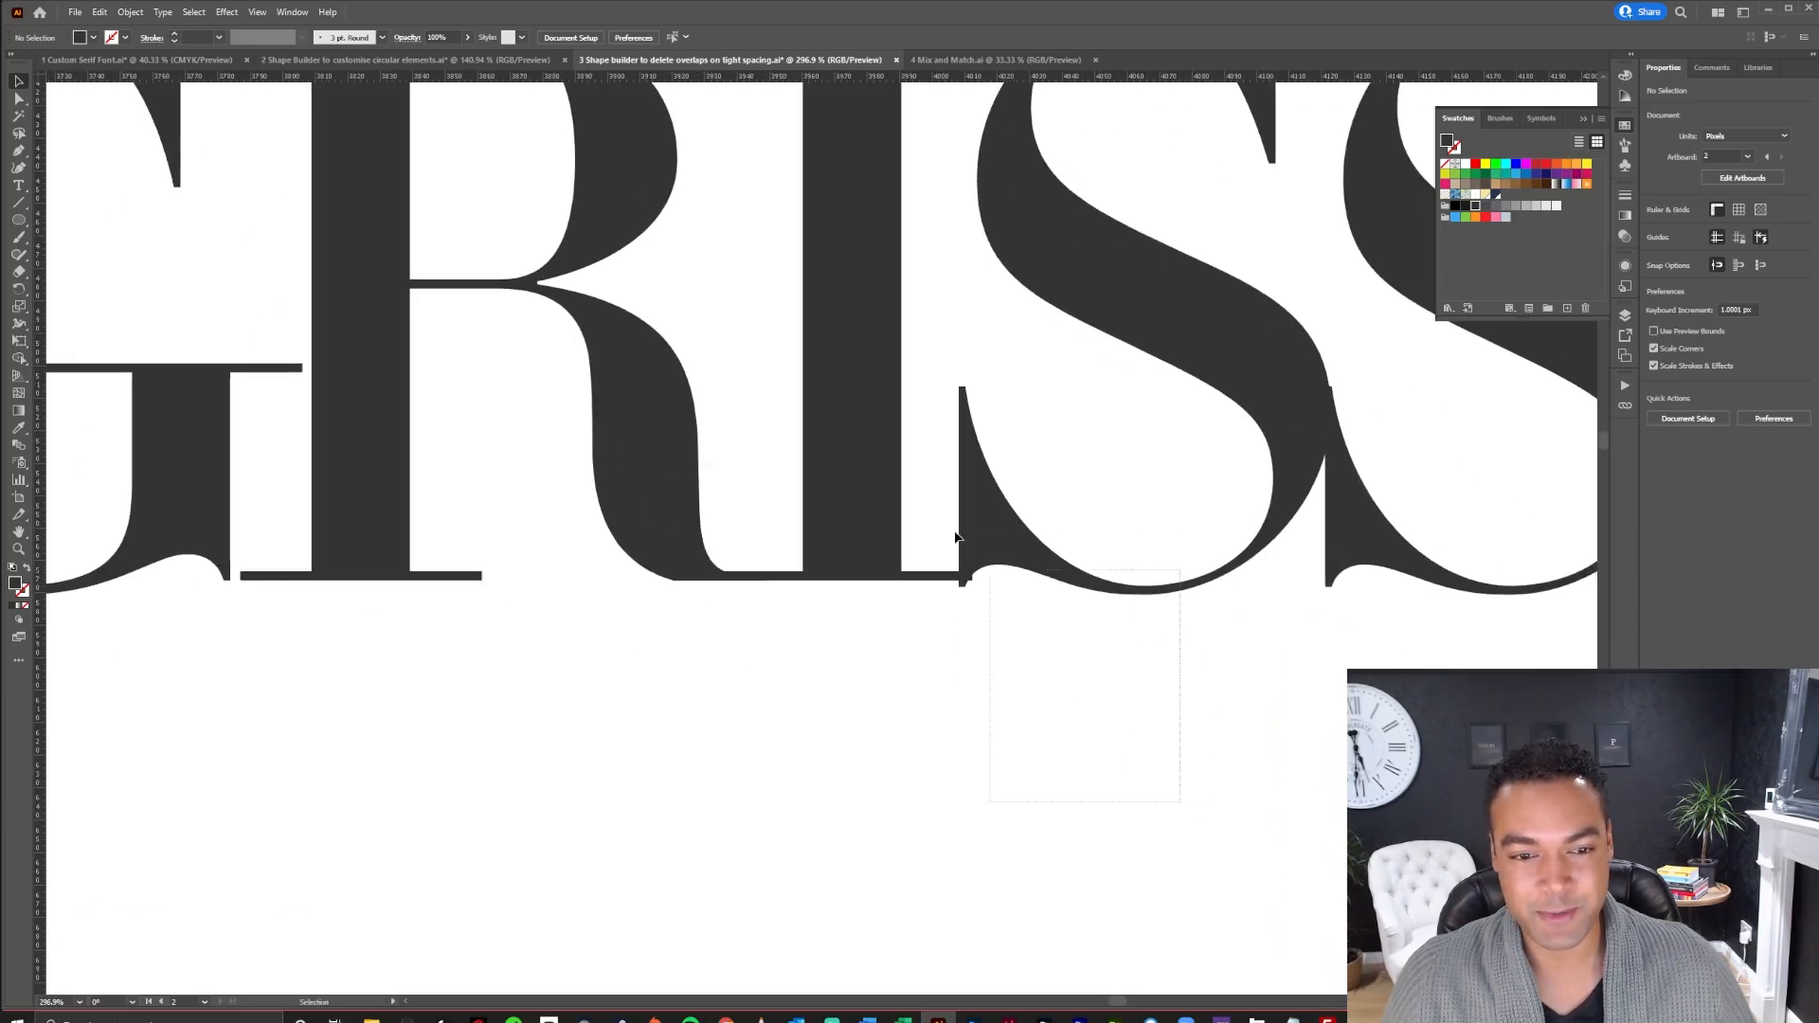
pyautogui.click(900, 479)
pyautogui.hotkey('ctrl', 'space')
pyautogui.moveTo(974, 580); pyautogui.dragTo(1453, 528)
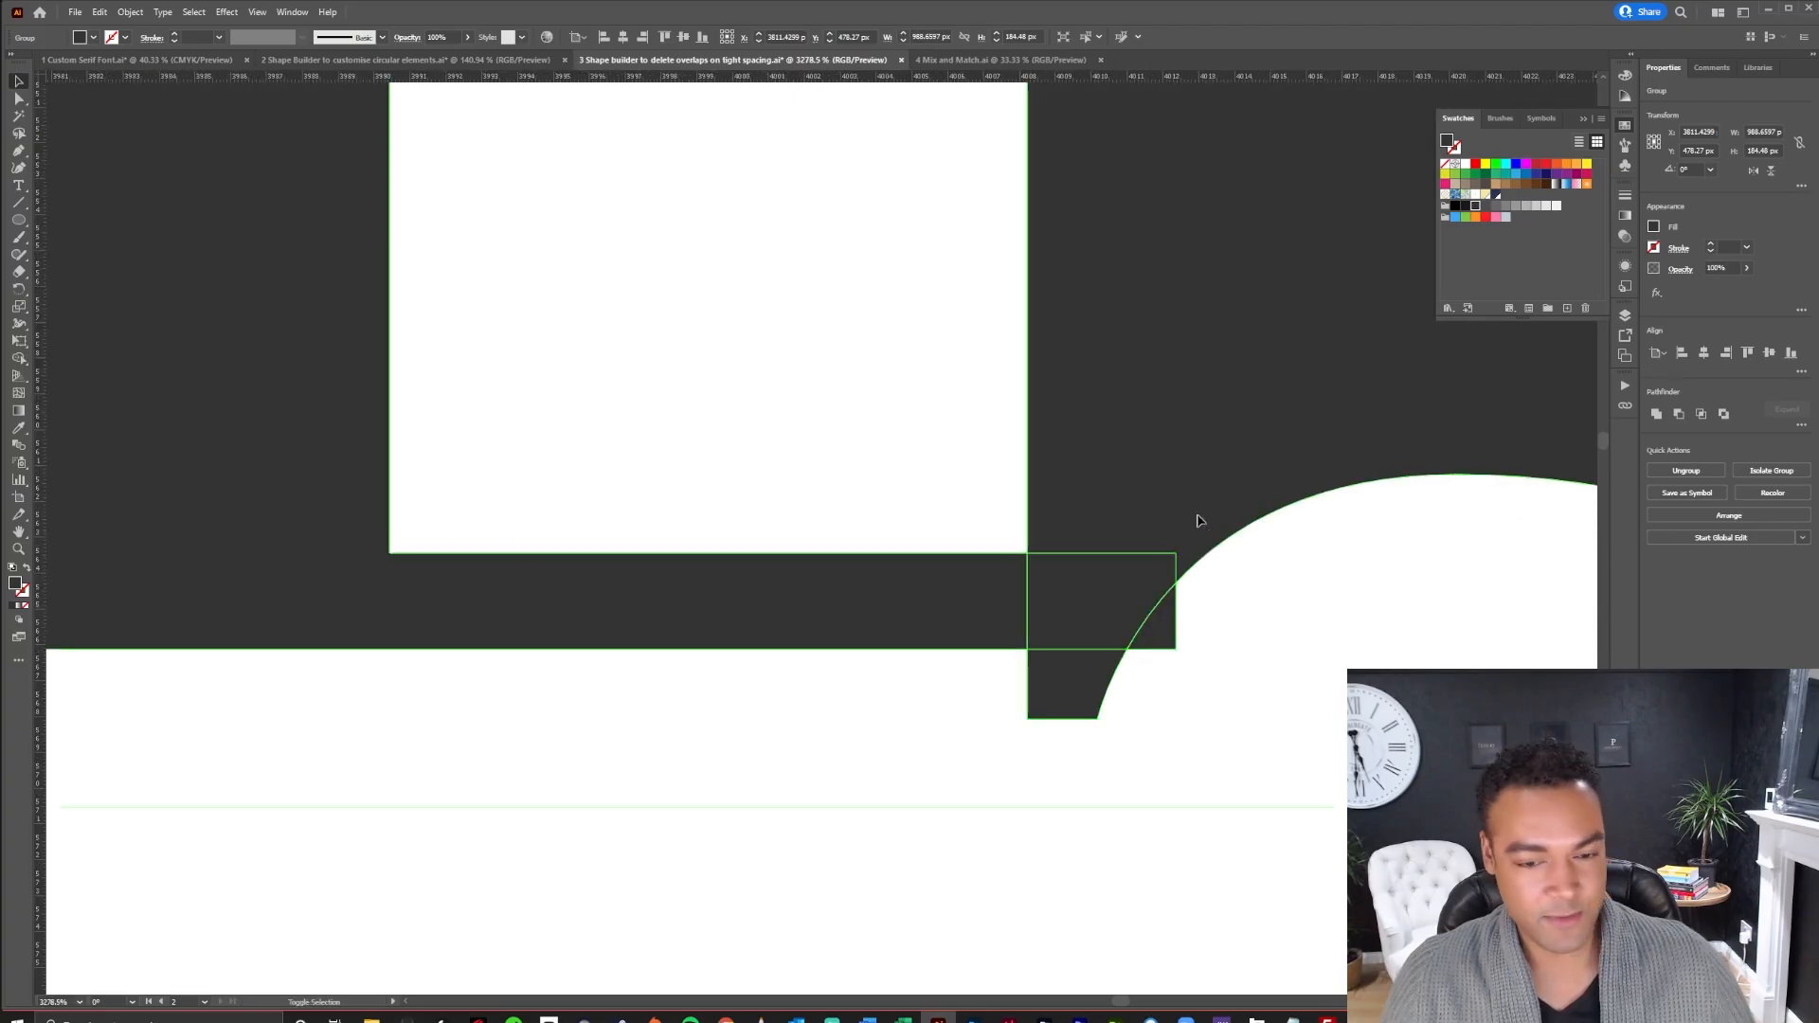
pyautogui.hotkey('shift', 'm')
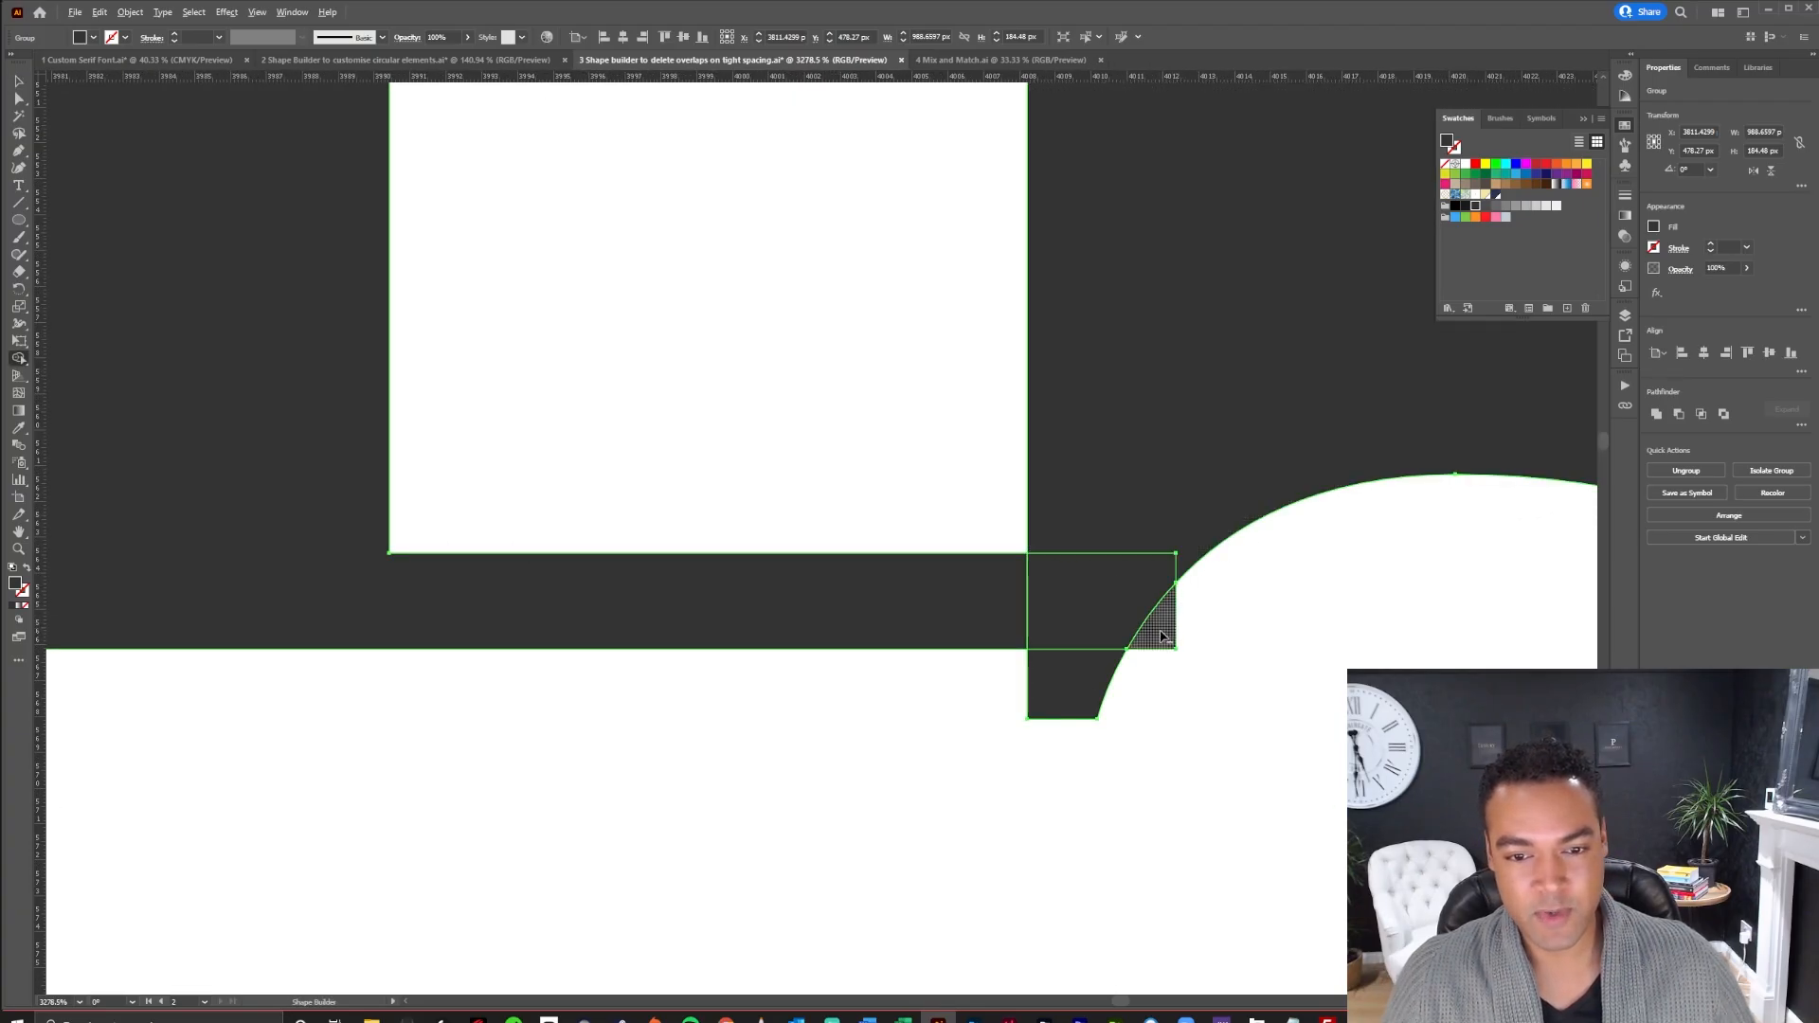
pyautogui.click(1163, 634)
# Remove the foot of the first S's spur that hangs below the I's bottom serif with Shape Builder
pyautogui.hotkey('ctrl', 'space')
pyautogui.moveTo(1332, 597); pyautogui.dragTo(1023, 662)
pyautogui.click(1083, 677)
pyautogui.hotkey('ctrl', 'space')
pyautogui.moveTo(1343, 694); pyautogui.dragTo(836, 730)
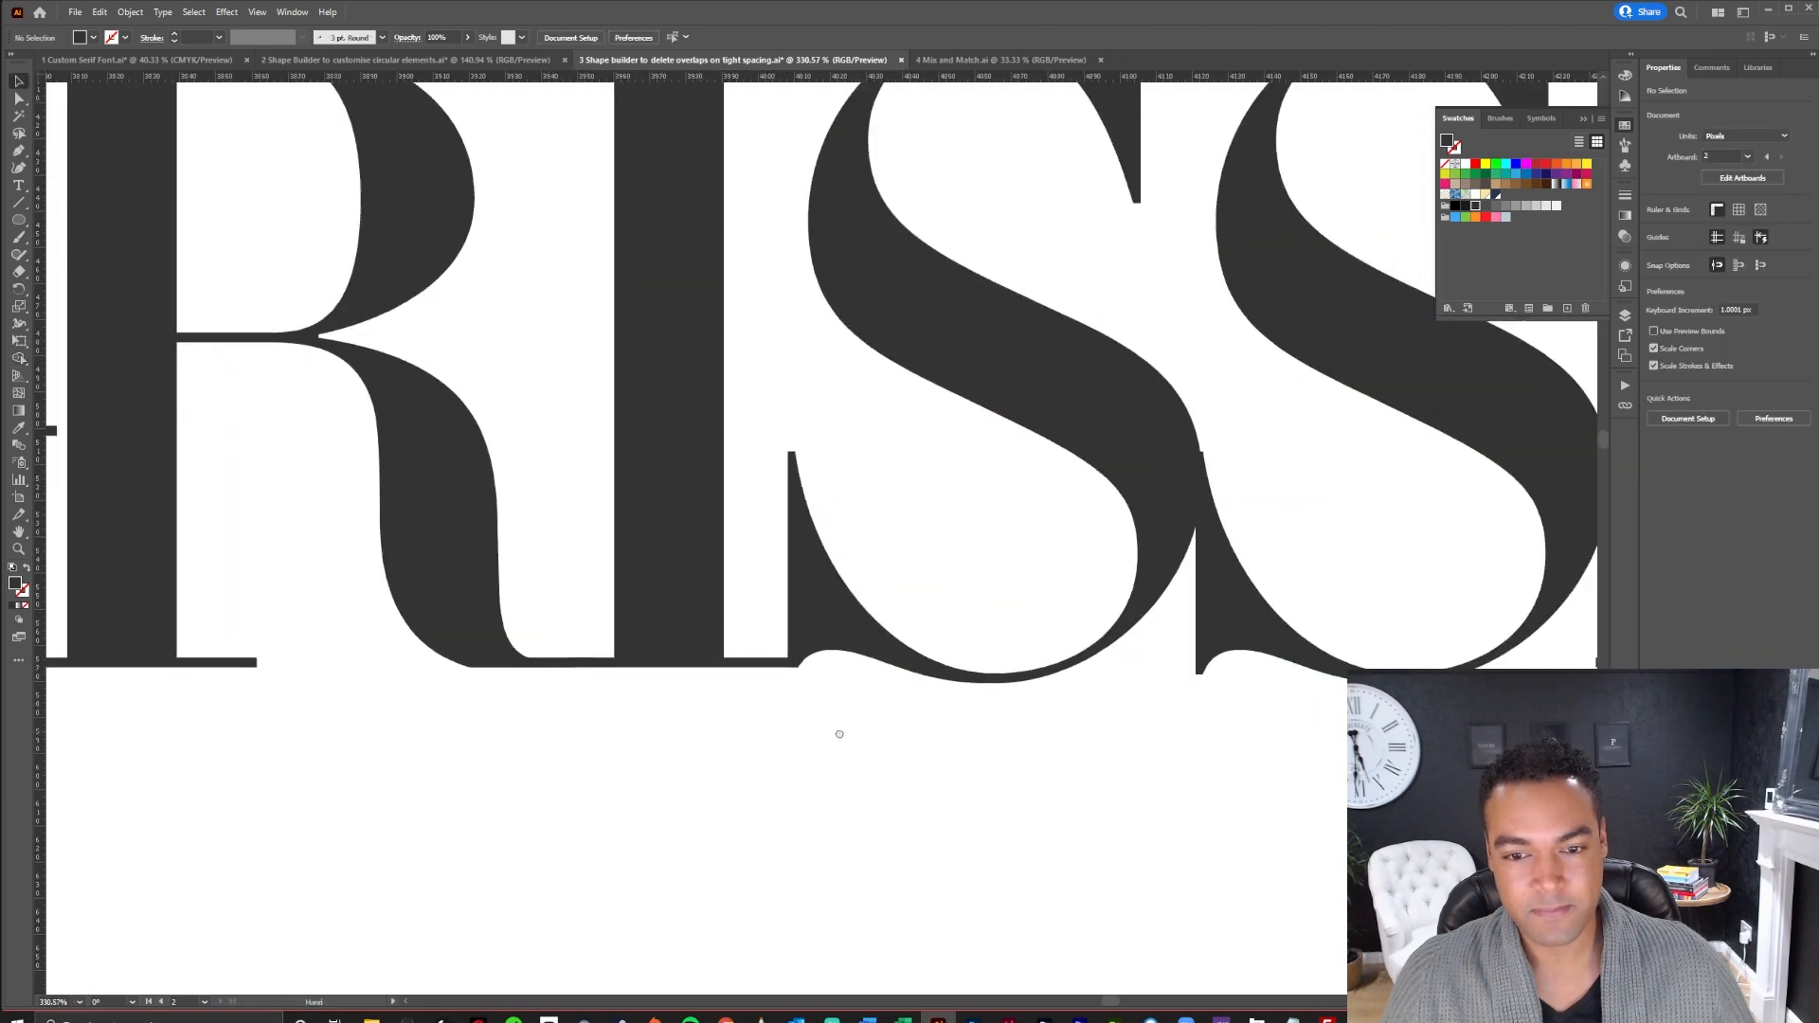
pyautogui.scroll(-3, 958, 726)
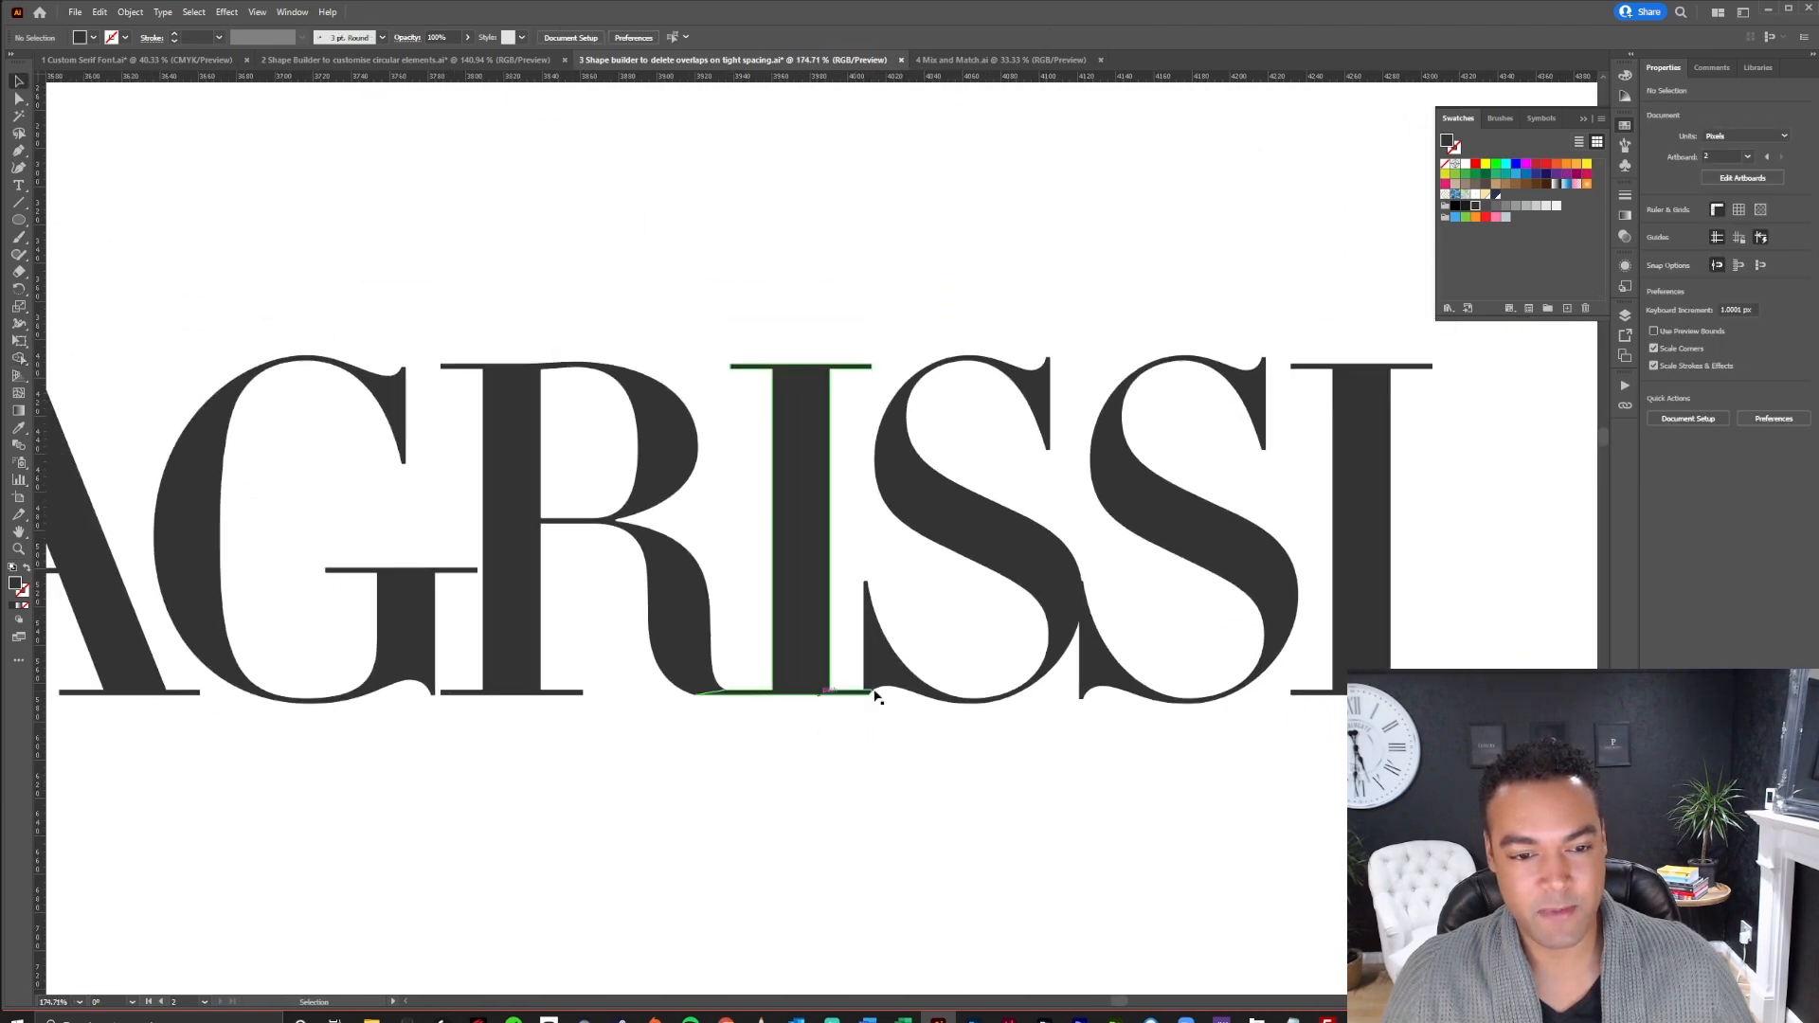
# Isolate the second S in the letter group and shift it slightly left so its spur tip meets the first S's outer curve
pyautogui.moveTo(1068, 625); pyautogui.dragTo(1181, 577)
pyautogui.click(1151, 573)
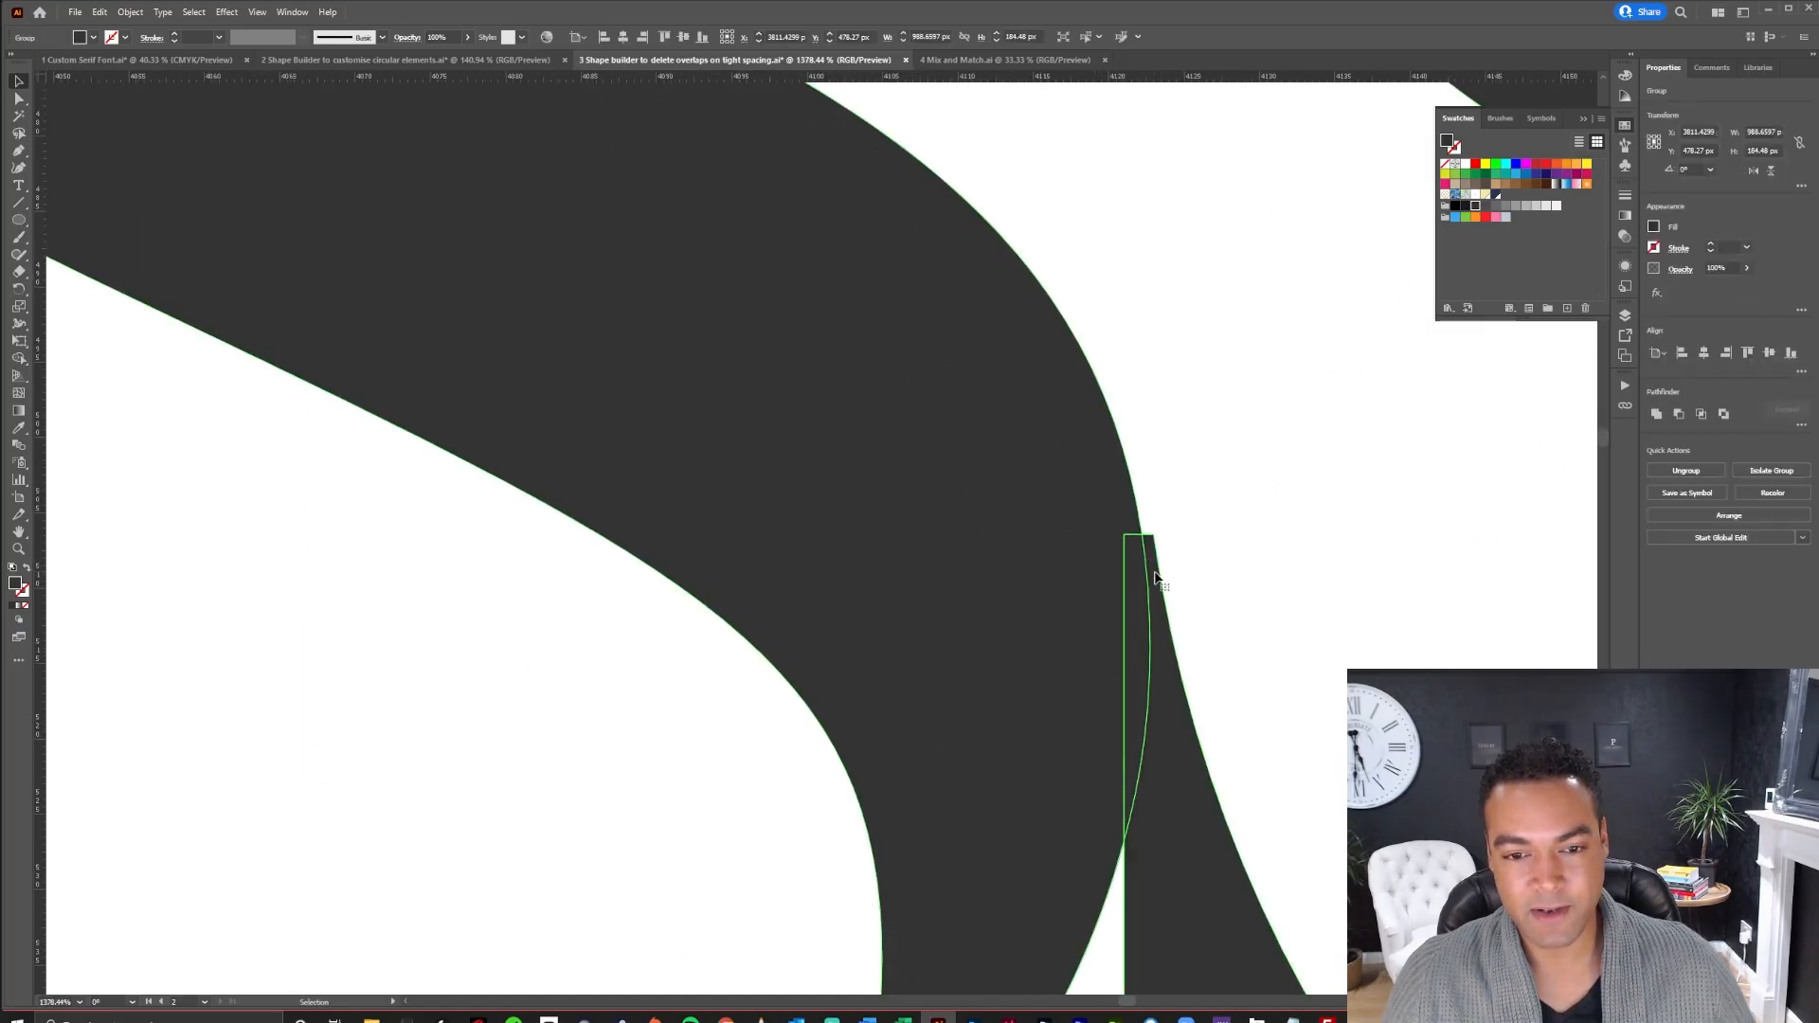
pyautogui.doubleClick(1156, 580)
pyautogui.moveTo(1153, 604); pyautogui.dragTo(1149, 611)
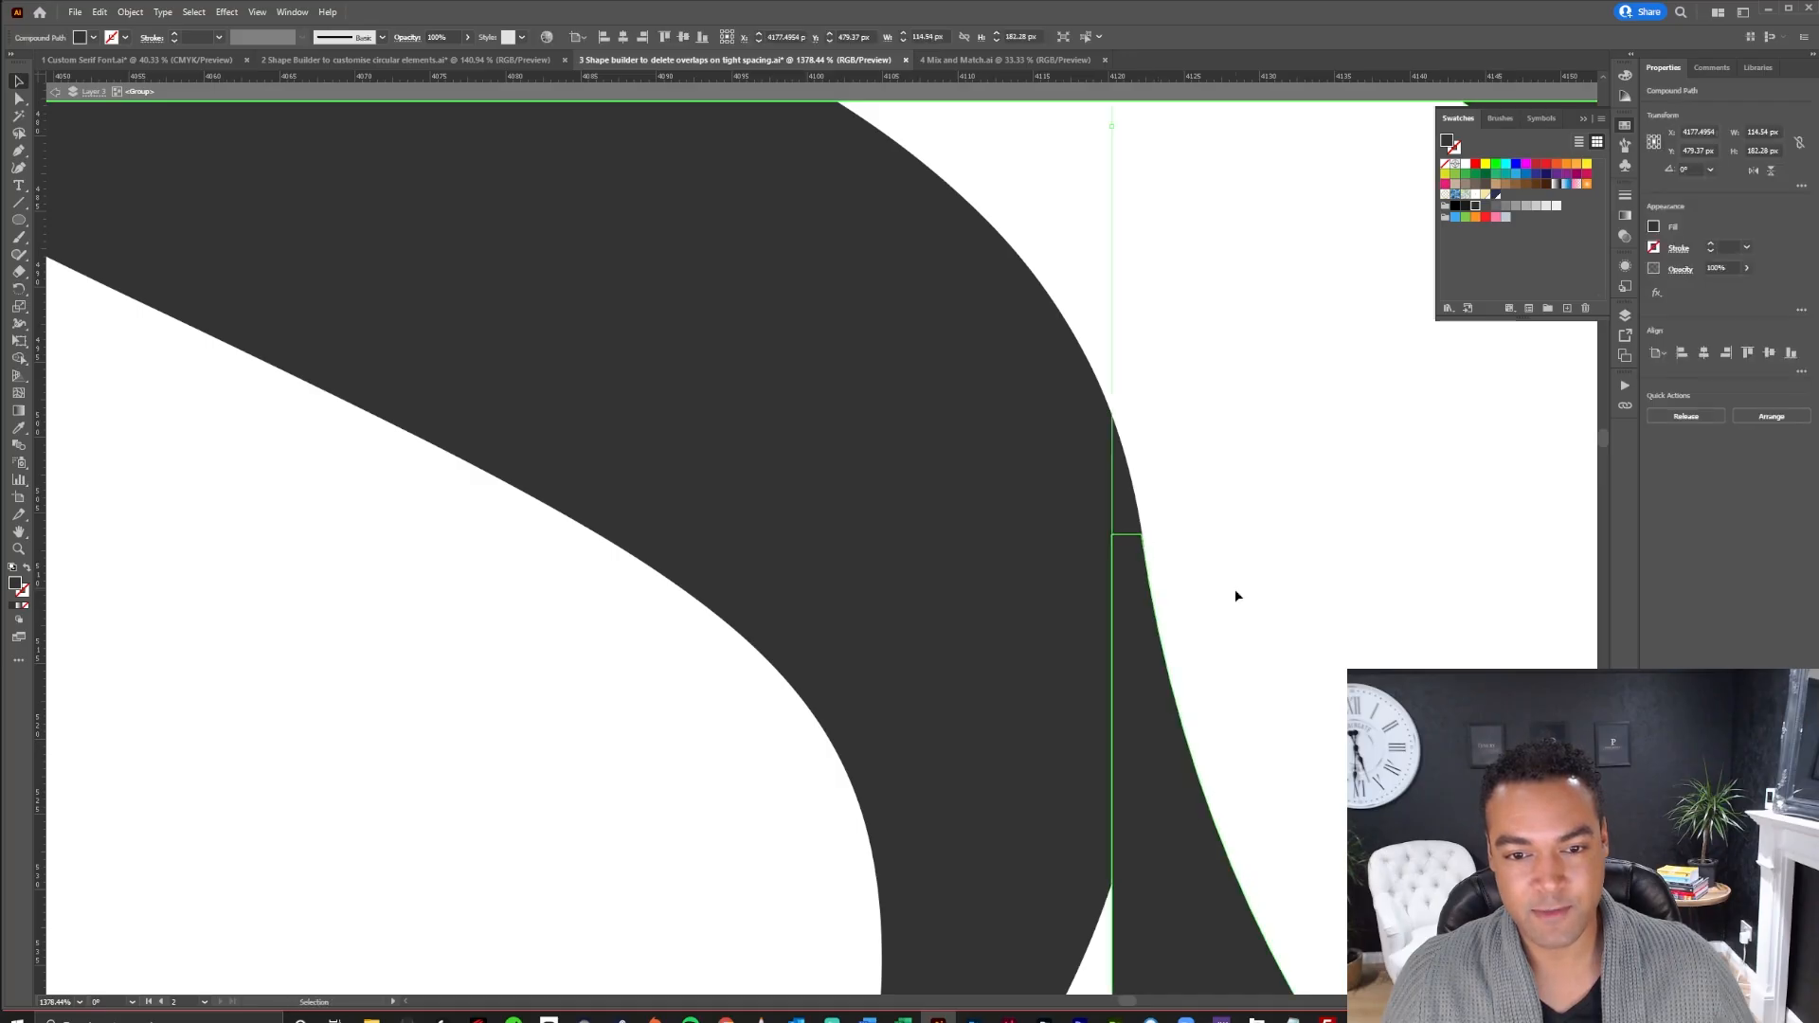
pyautogui.hotkey('ctrl', 'space')
pyautogui.moveTo(1235, 588); pyautogui.dragTo(977, 606)
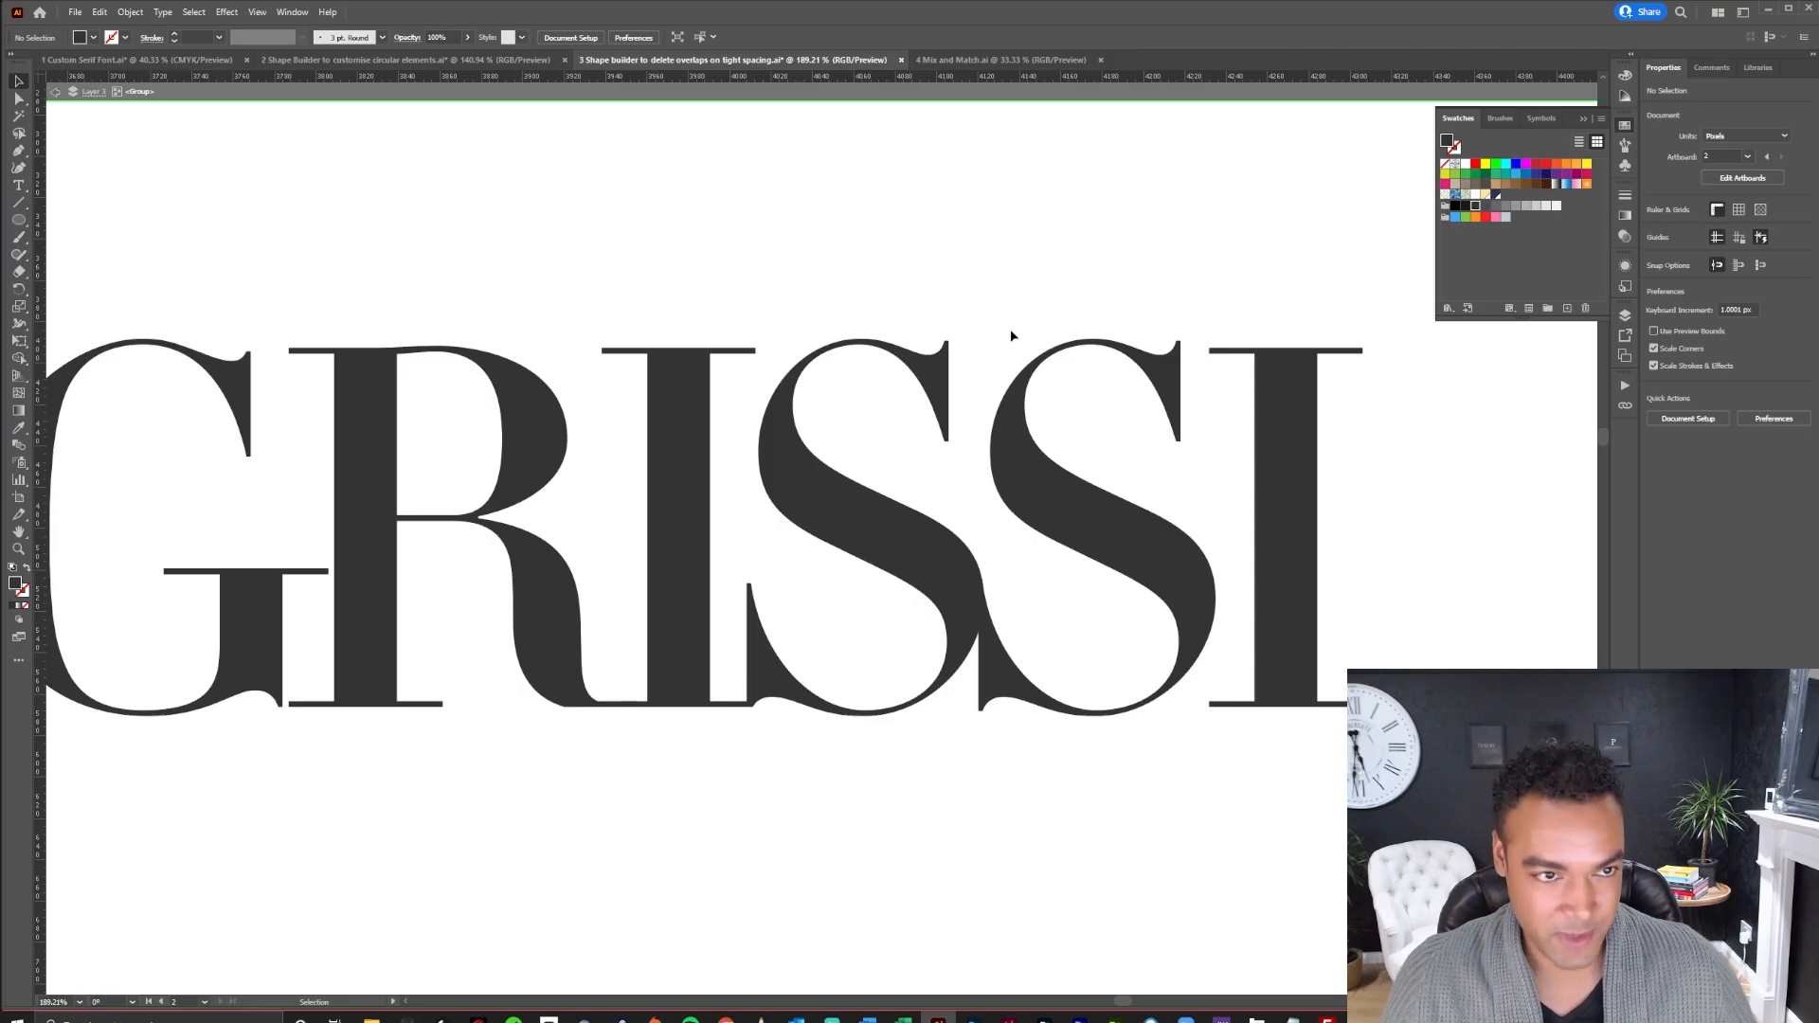
# Switch to the 4 Mix and Match document and compare the light and bold LOAVERS LONDON logos up close
pyautogui.click(994, 59)
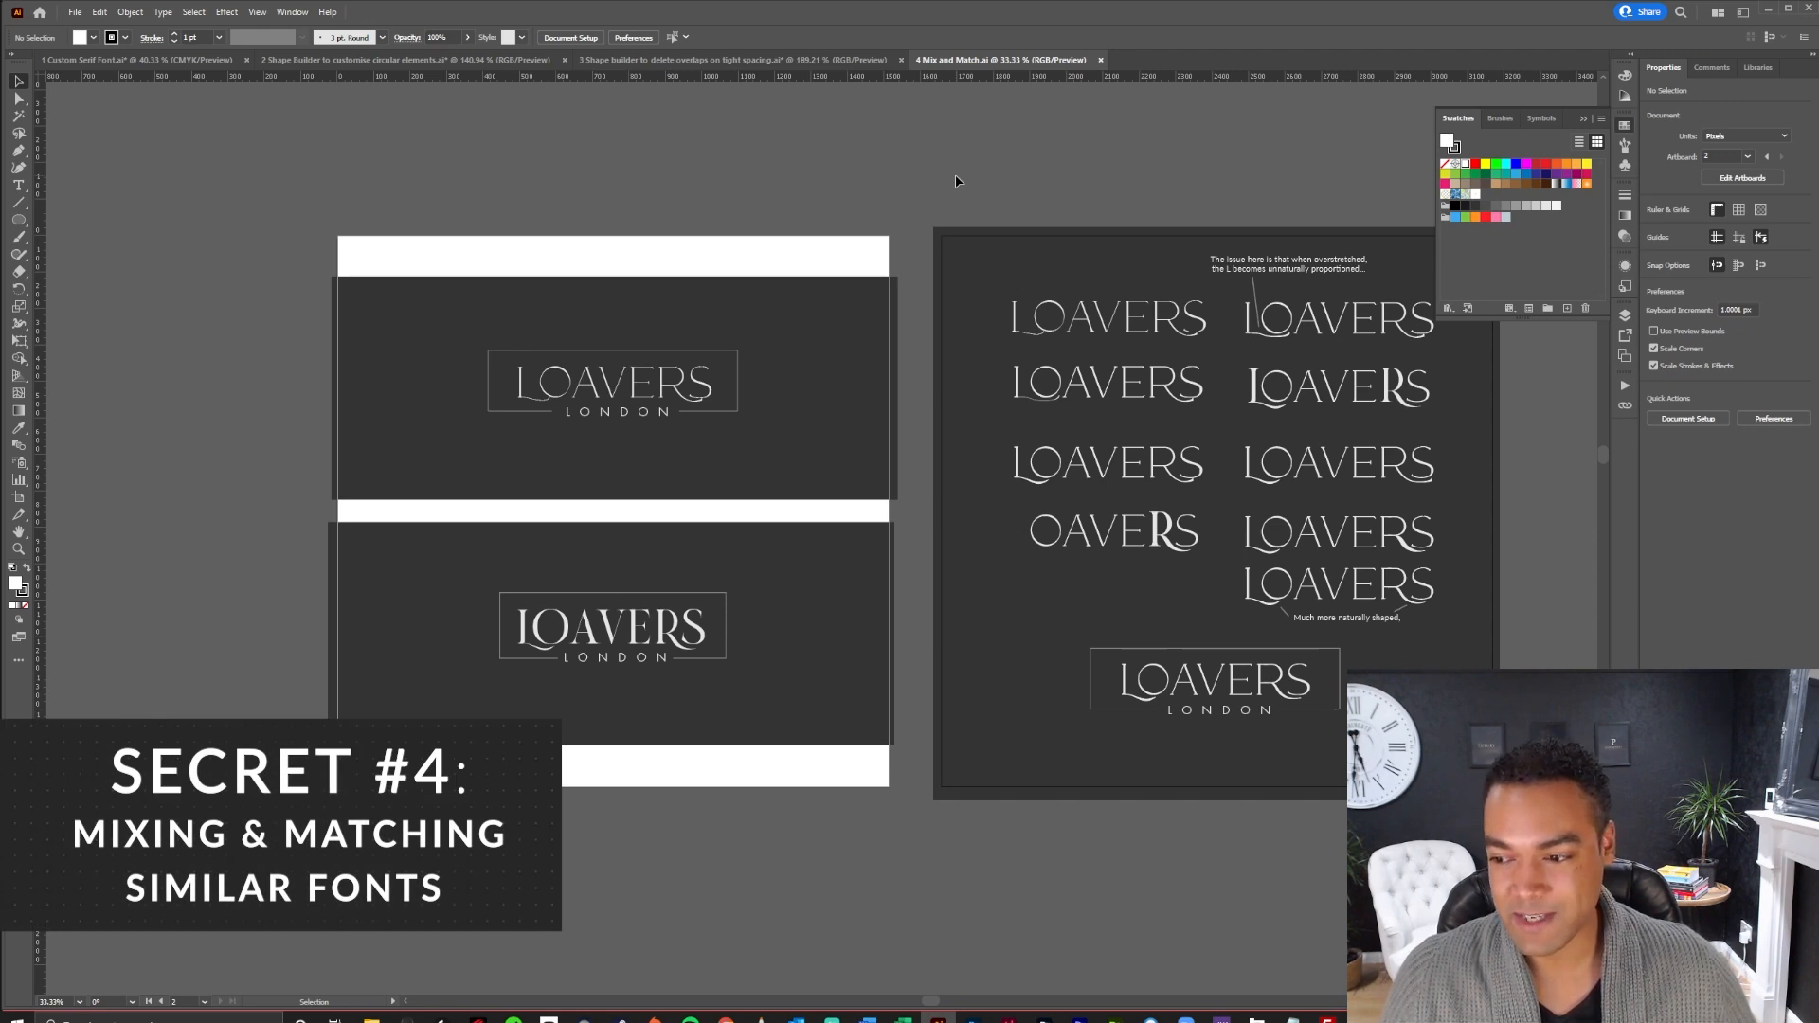
pyautogui.moveTo(545, 447); pyautogui.dragTo(774, 552)
pyautogui.moveTo(743, 446); pyautogui.dragTo(859, 434)
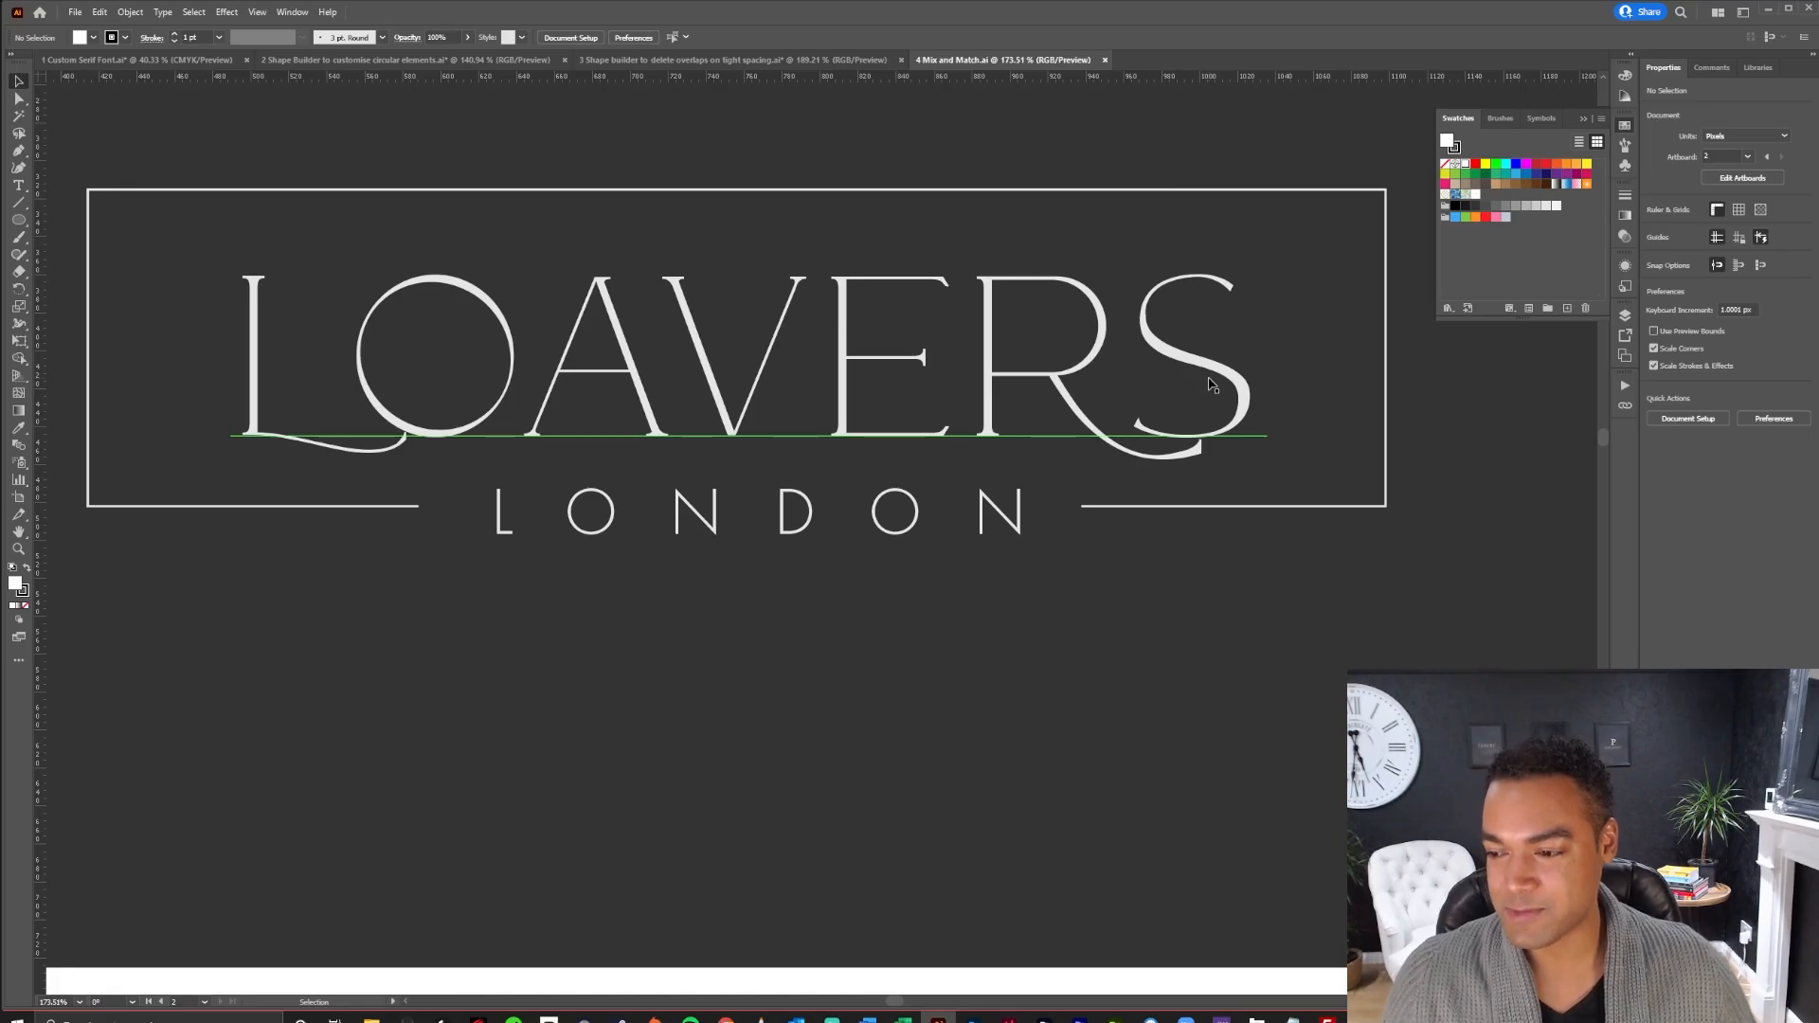
pyautogui.scroll(-5, 966, 531)
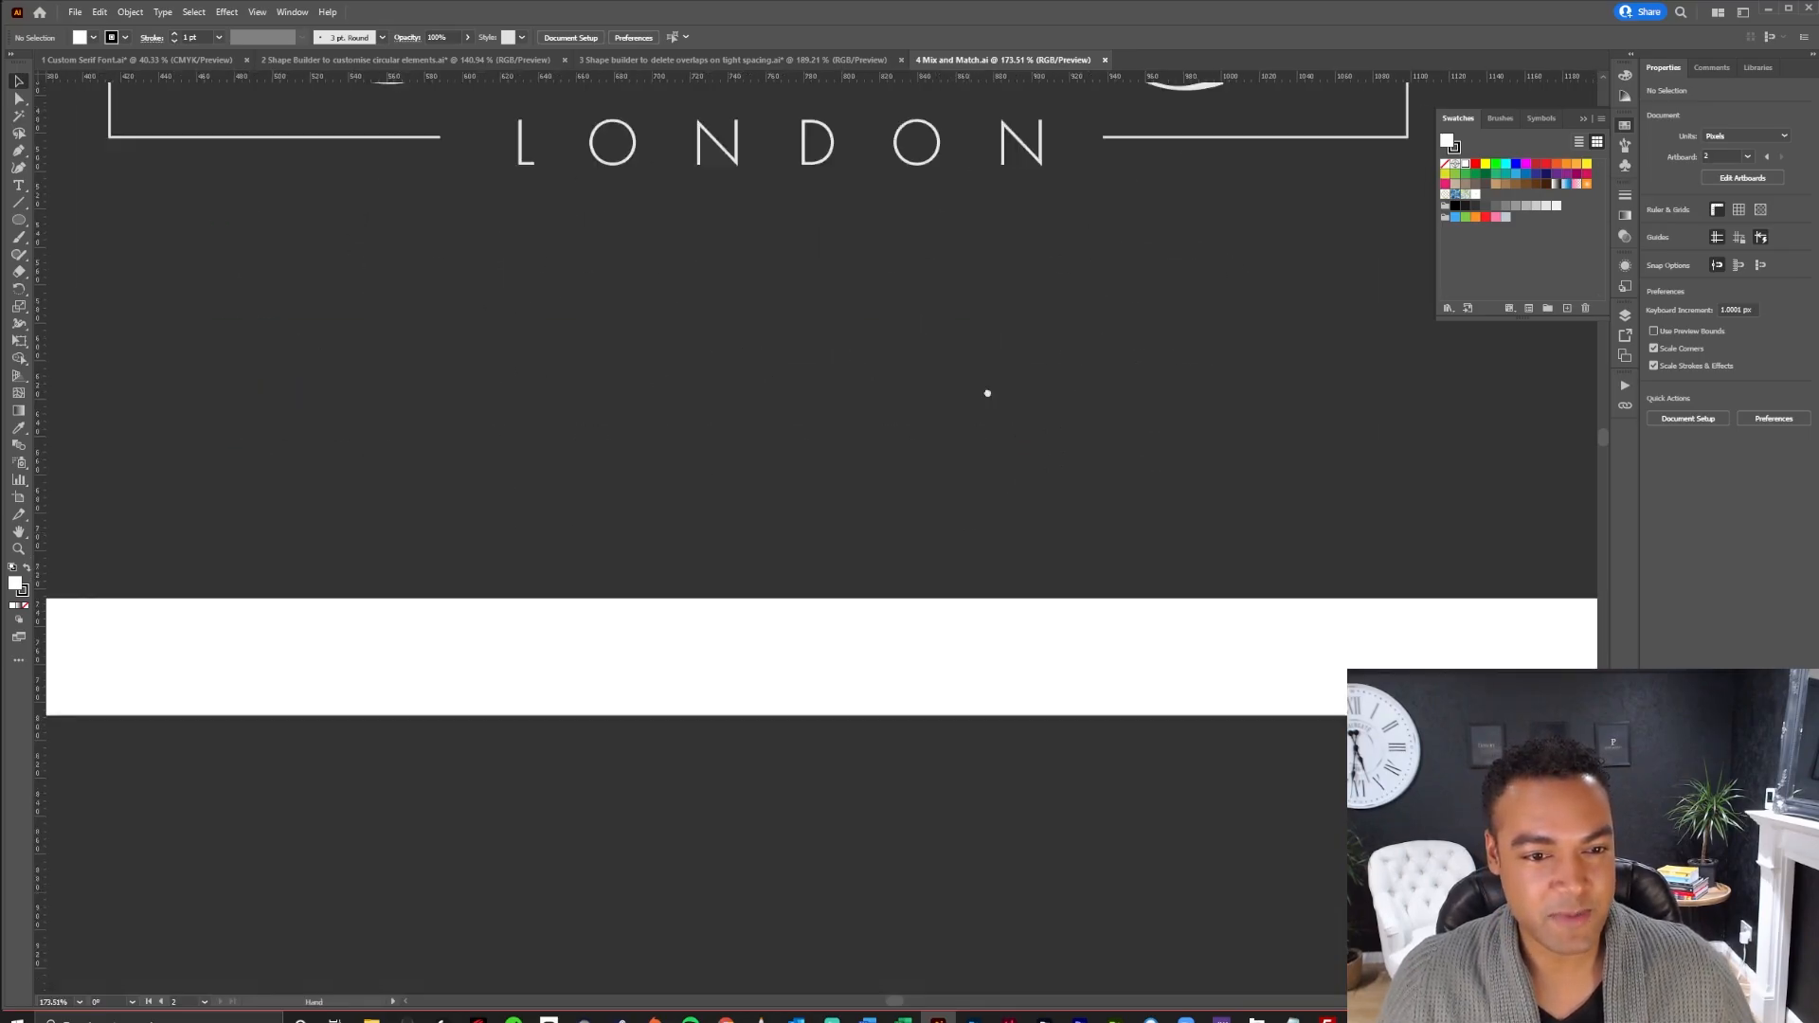
pyautogui.scroll(5, 1073, 726)
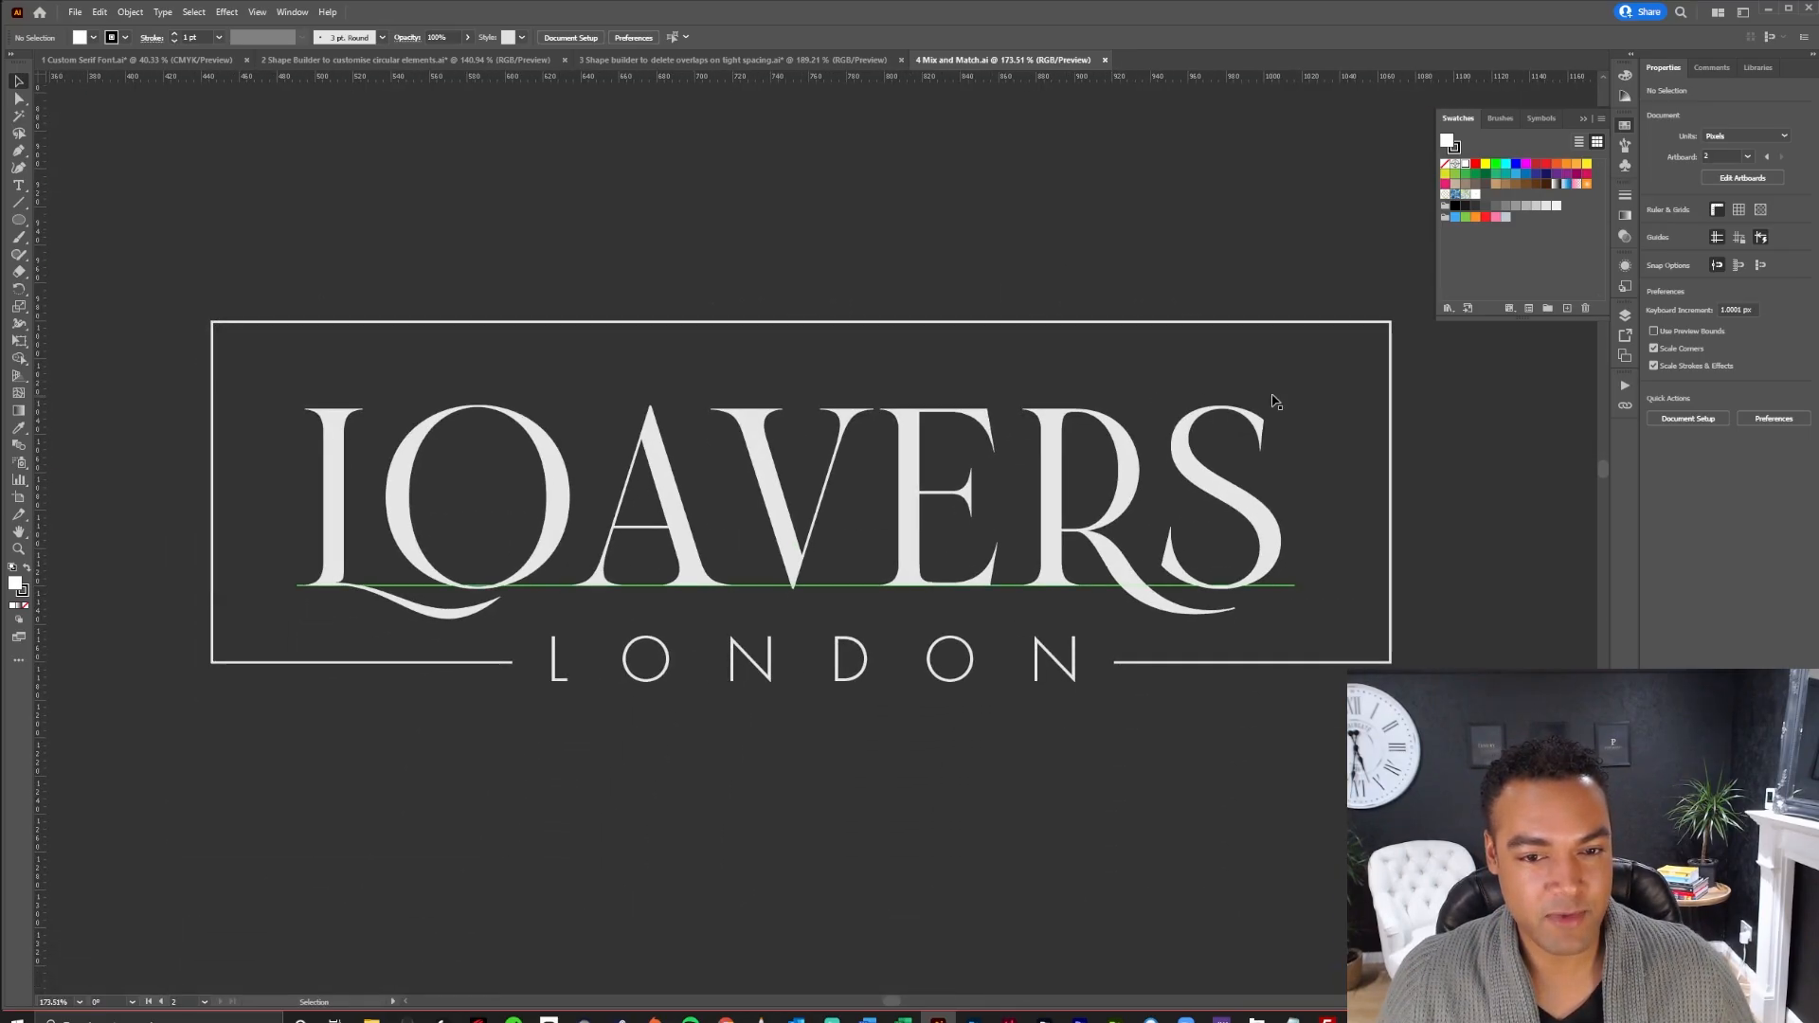
pyautogui.scroll(-4, 1279, 396)
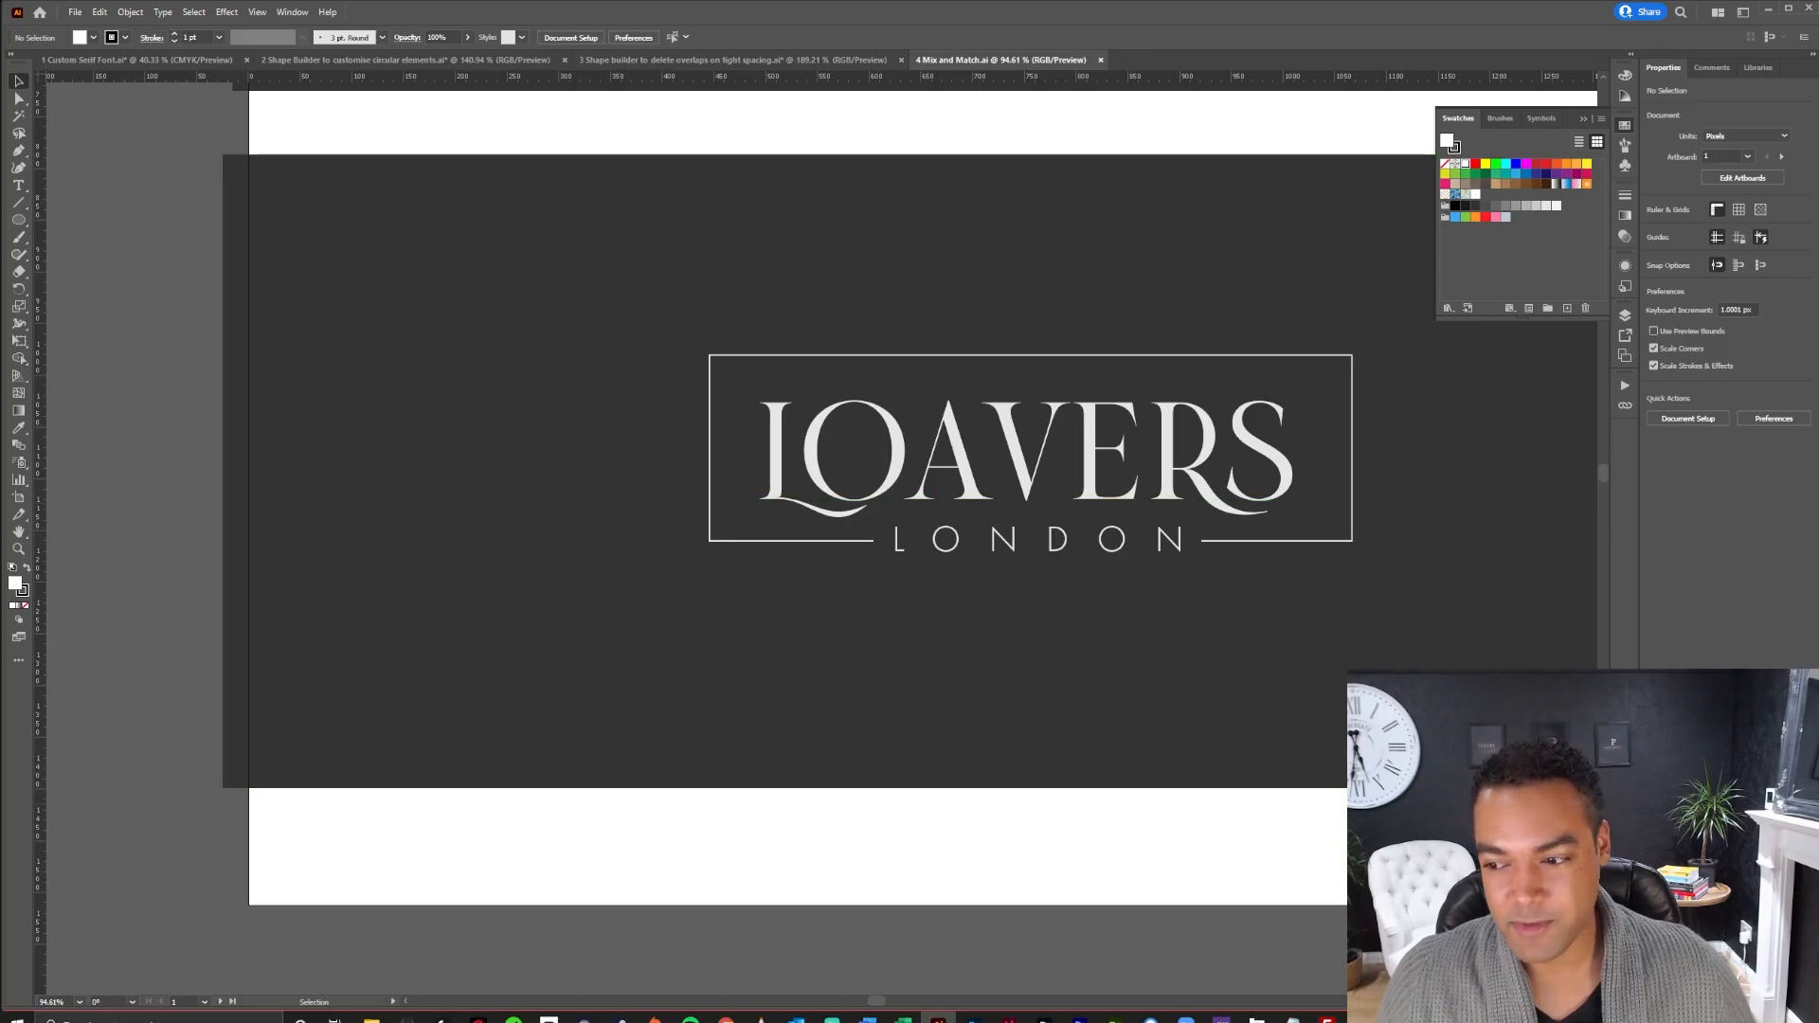
pyautogui.moveTo(1383, 810); pyautogui.dragTo(1247, 838)
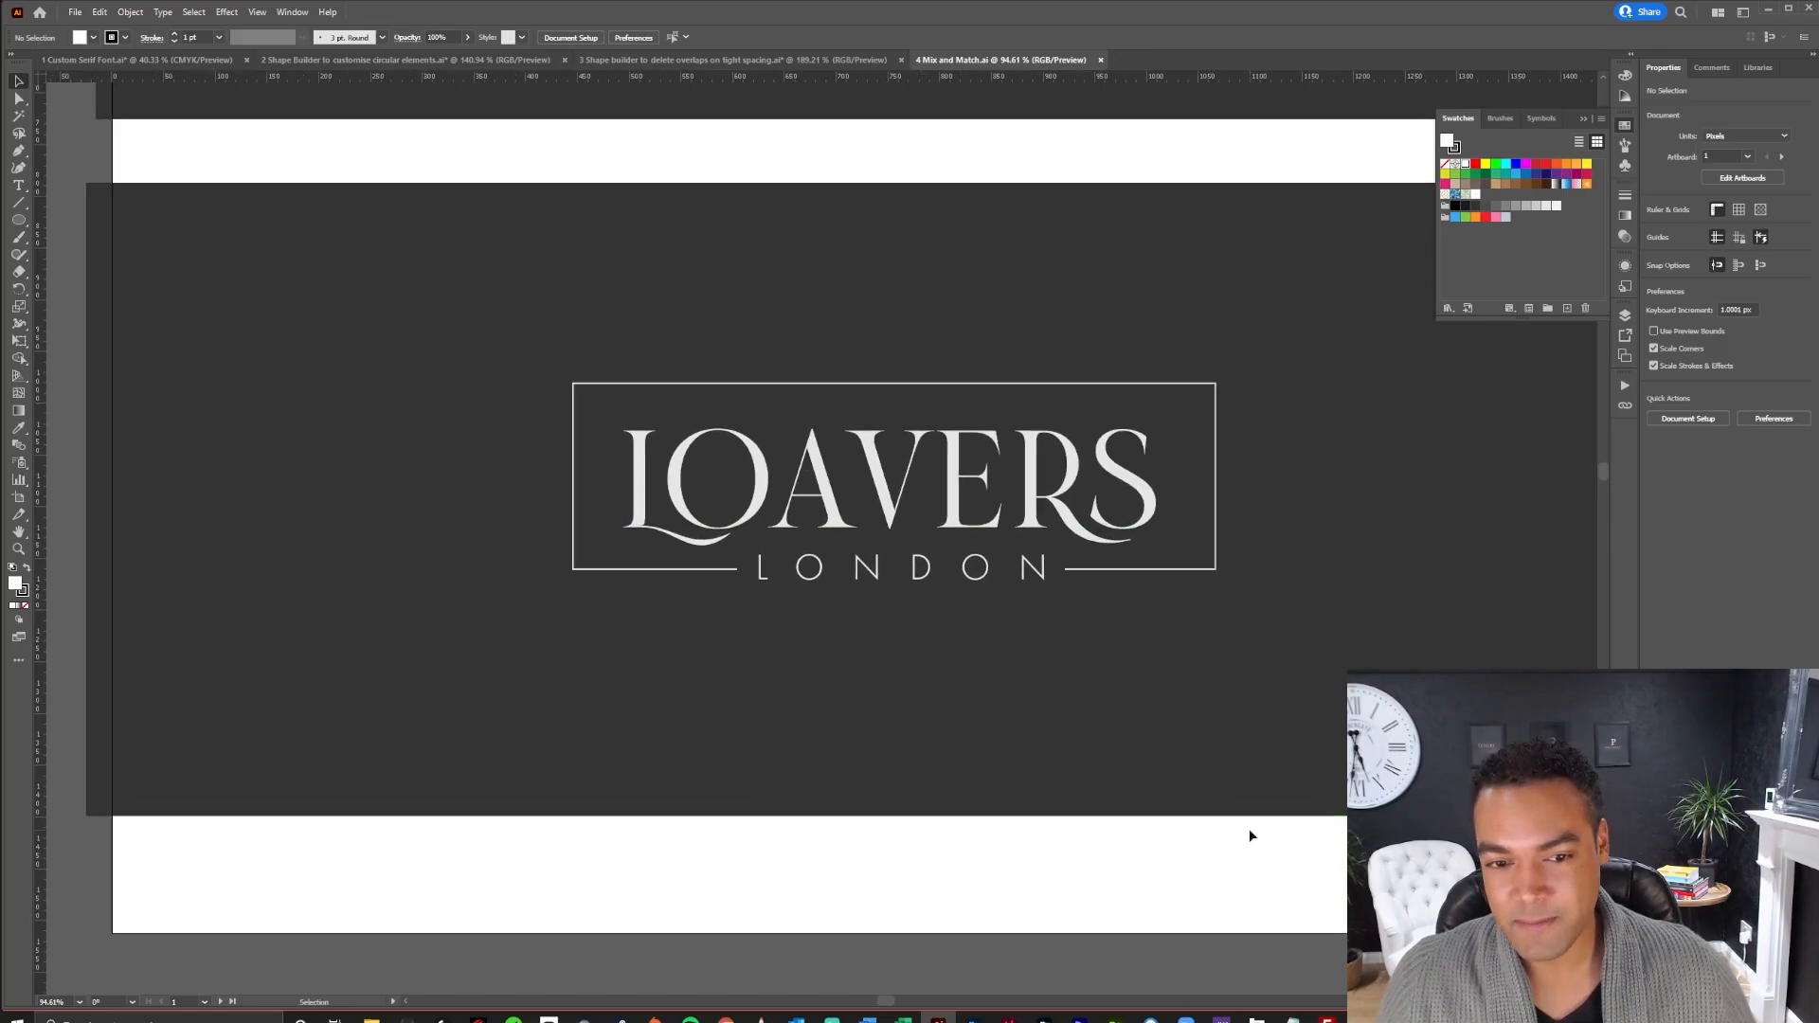
pyautogui.moveTo(1202, 390); pyautogui.dragTo(1118, 838)
pyautogui.moveTo(961, 484); pyautogui.dragTo(950, 533)
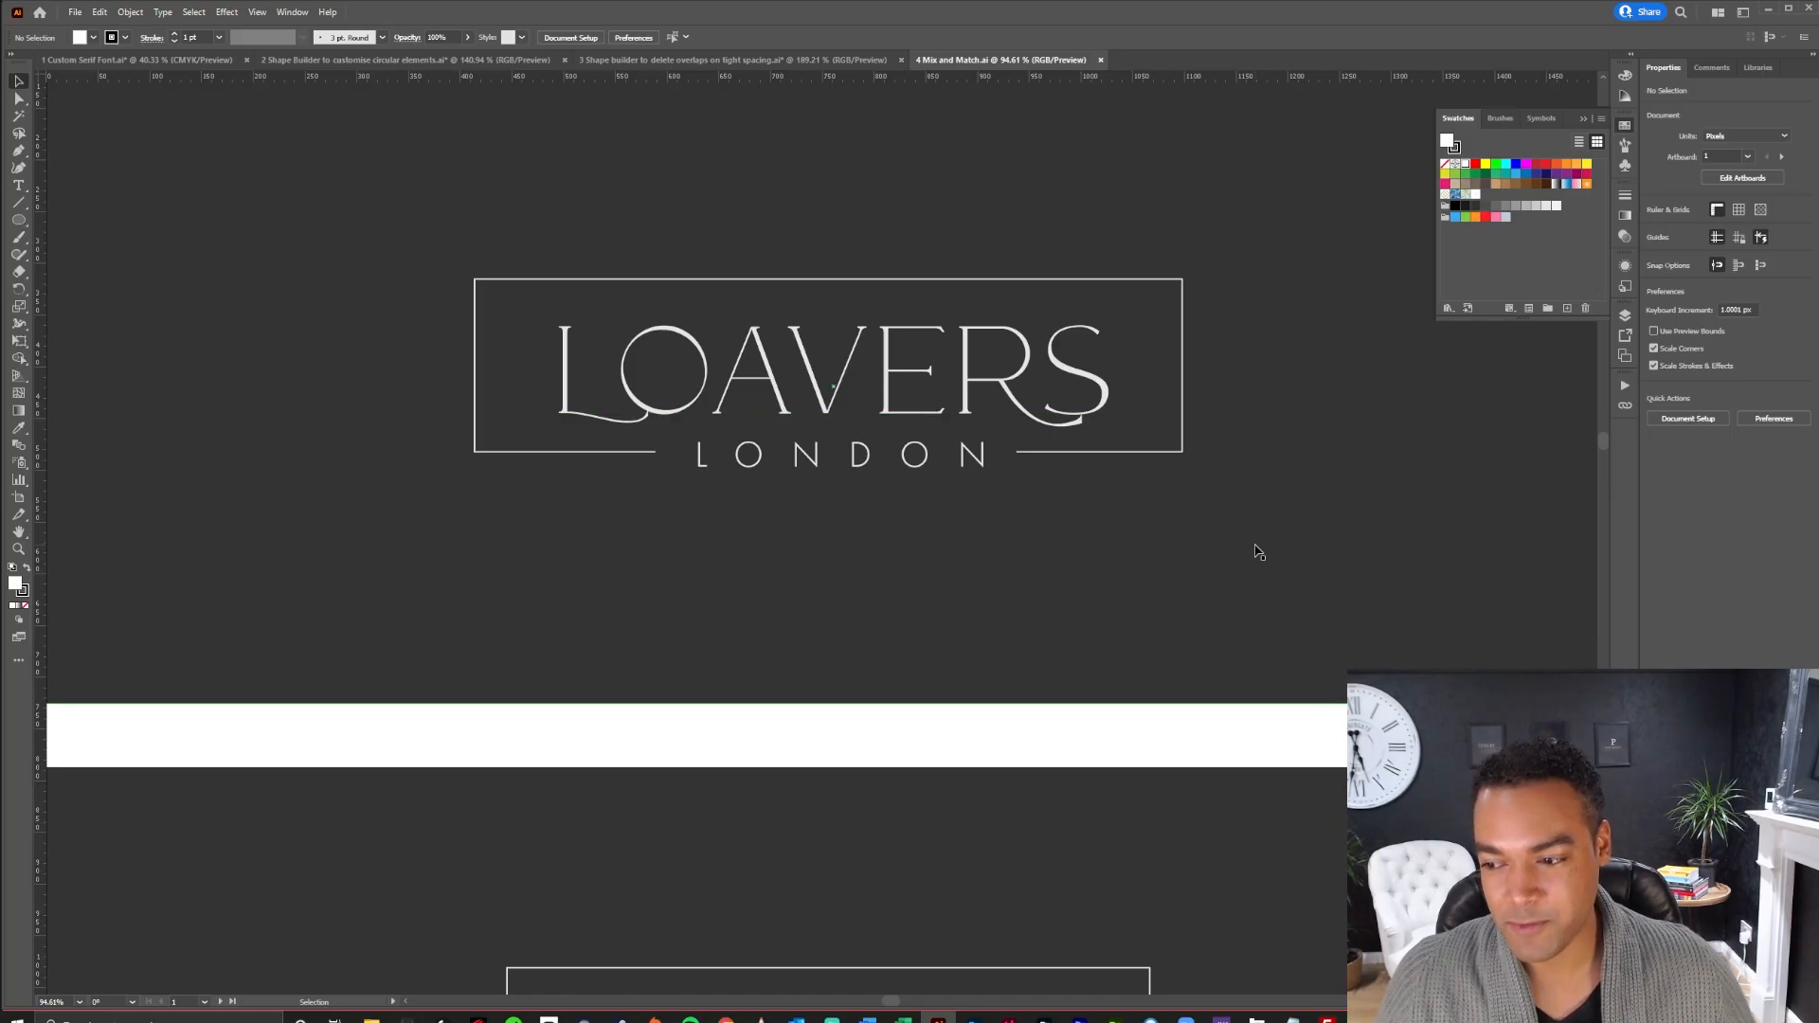
# Examine the artboard of LOAVERS wordmark variations with its notes on the L's proportions
pyautogui.moveTo(1303, 601); pyautogui.dragTo(630, 609)
pyautogui.moveTo(1082, 523); pyautogui.dragTo(727, 589)
pyautogui.scroll(-5, 924, 619)
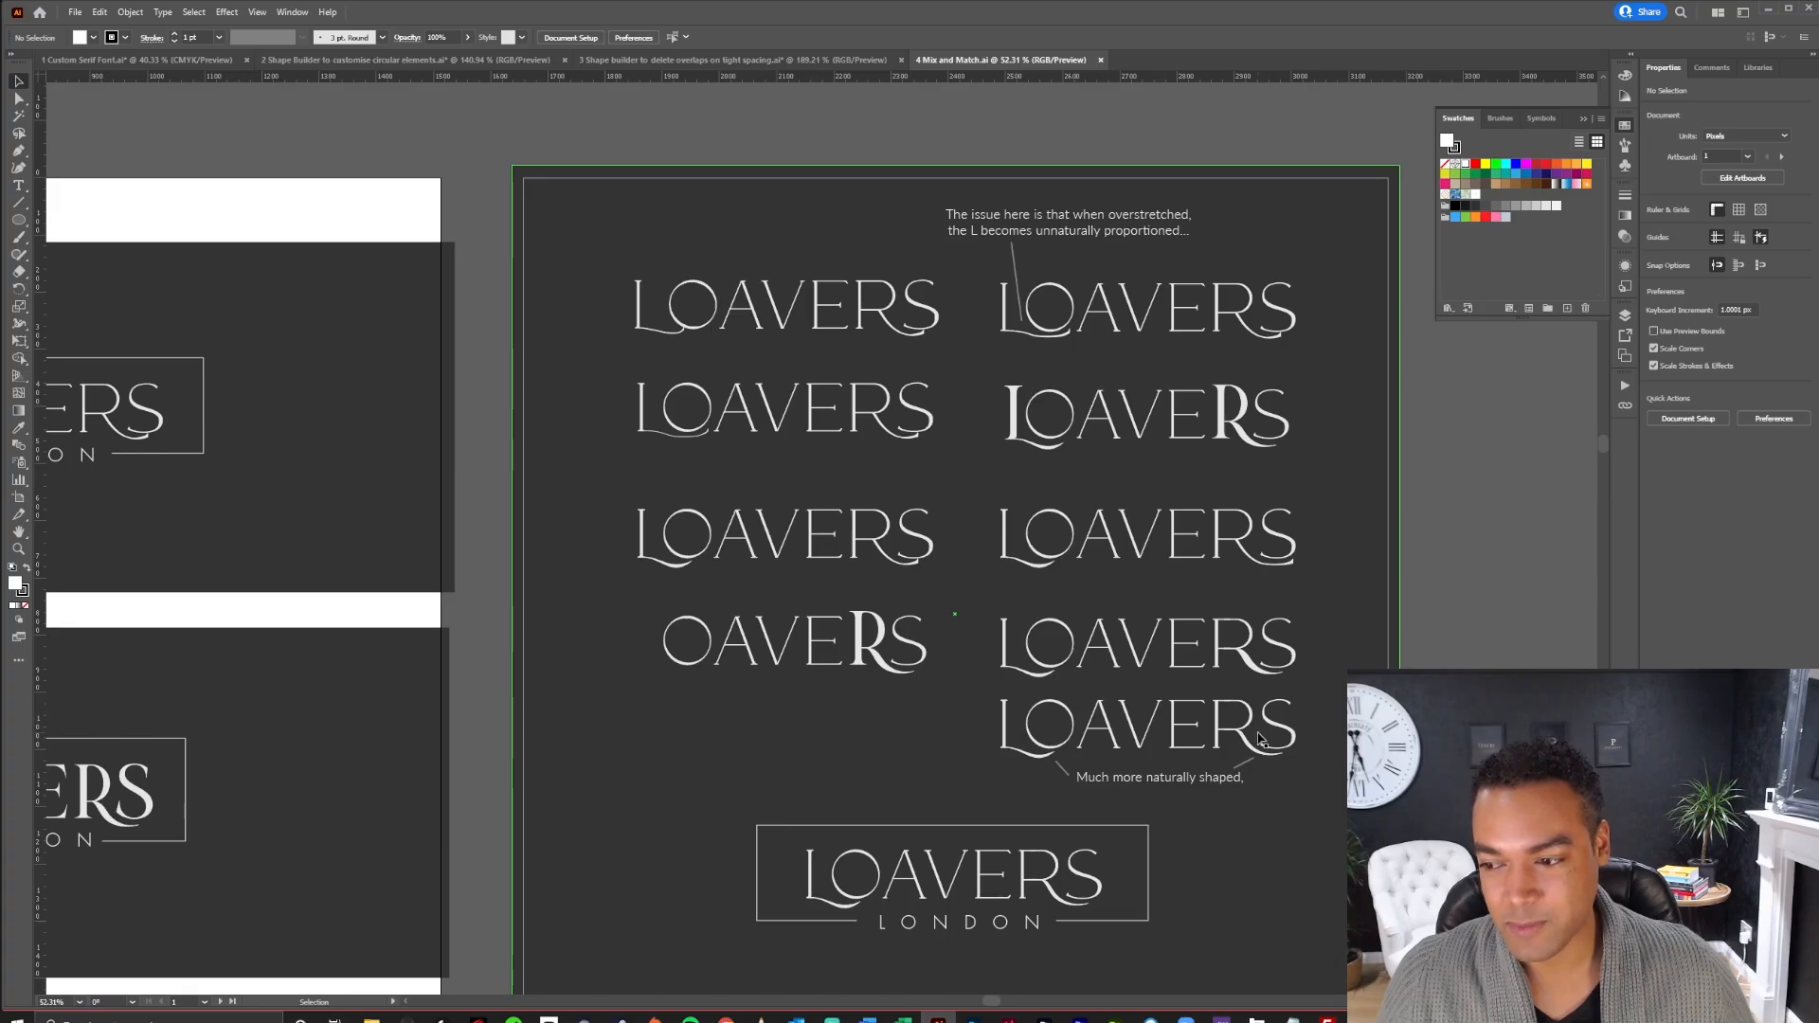
pyautogui.press('z')
pyautogui.press('v')
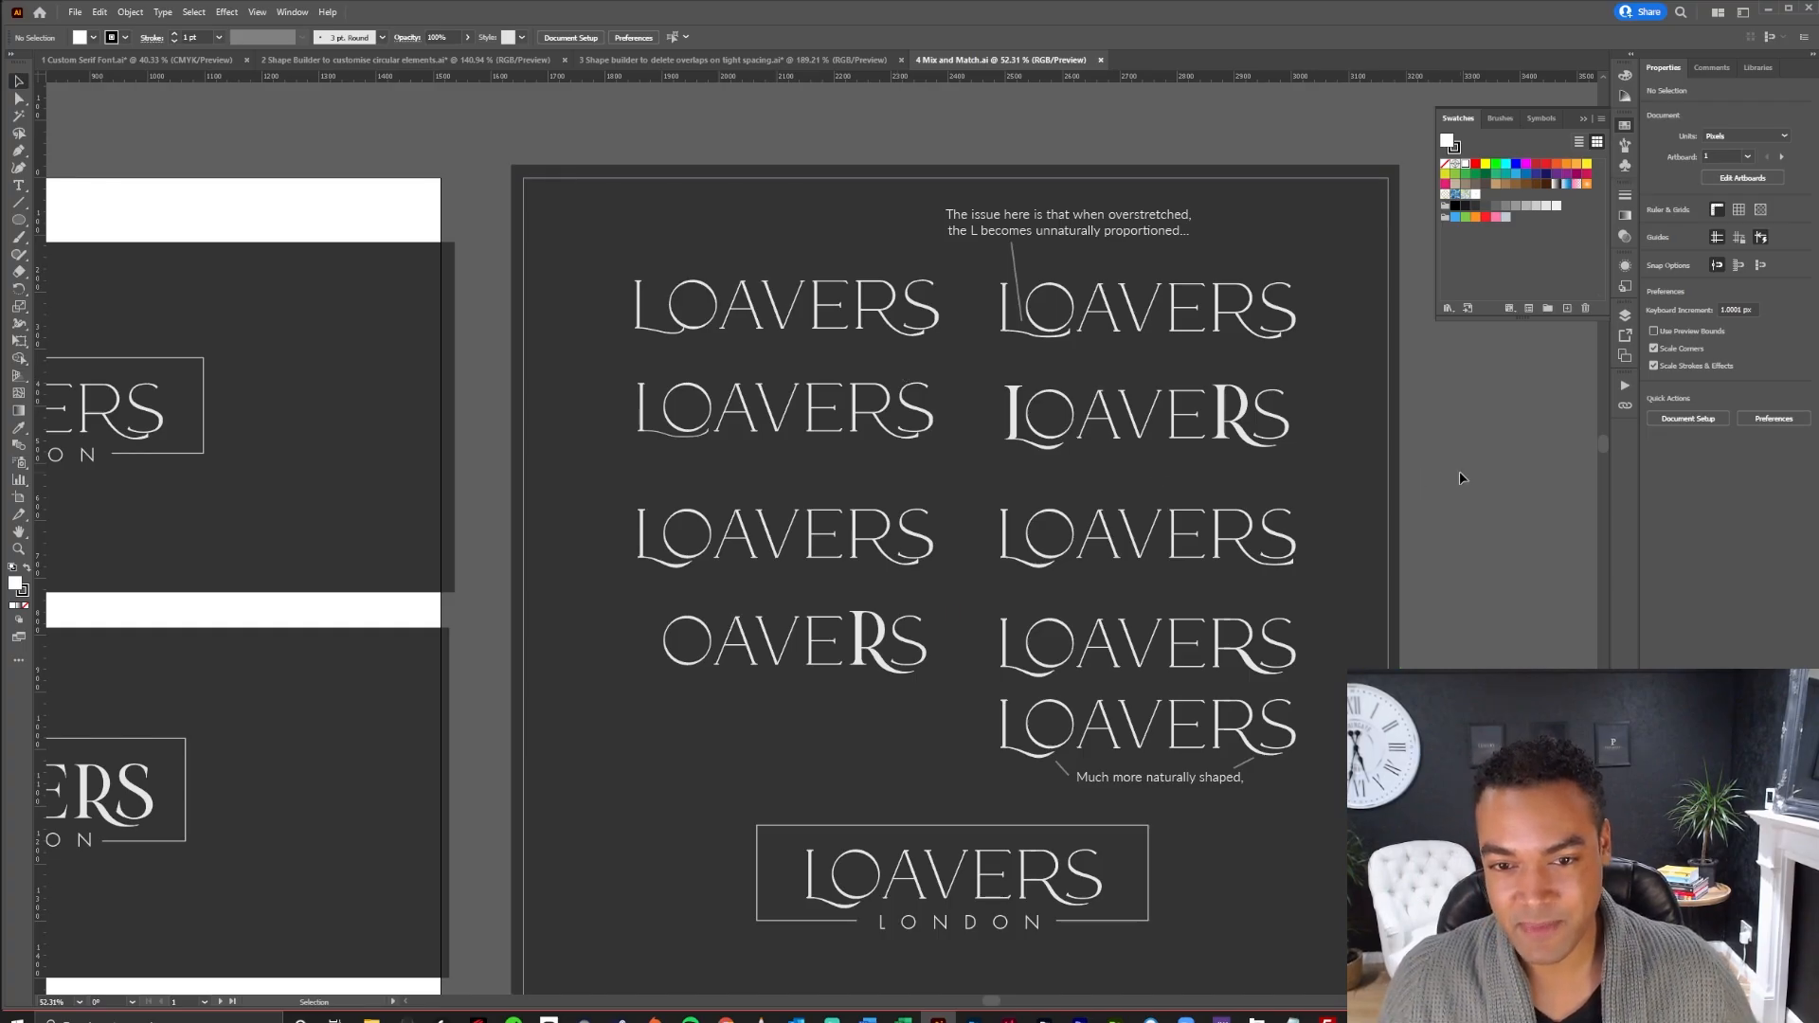
pyautogui.press('space')
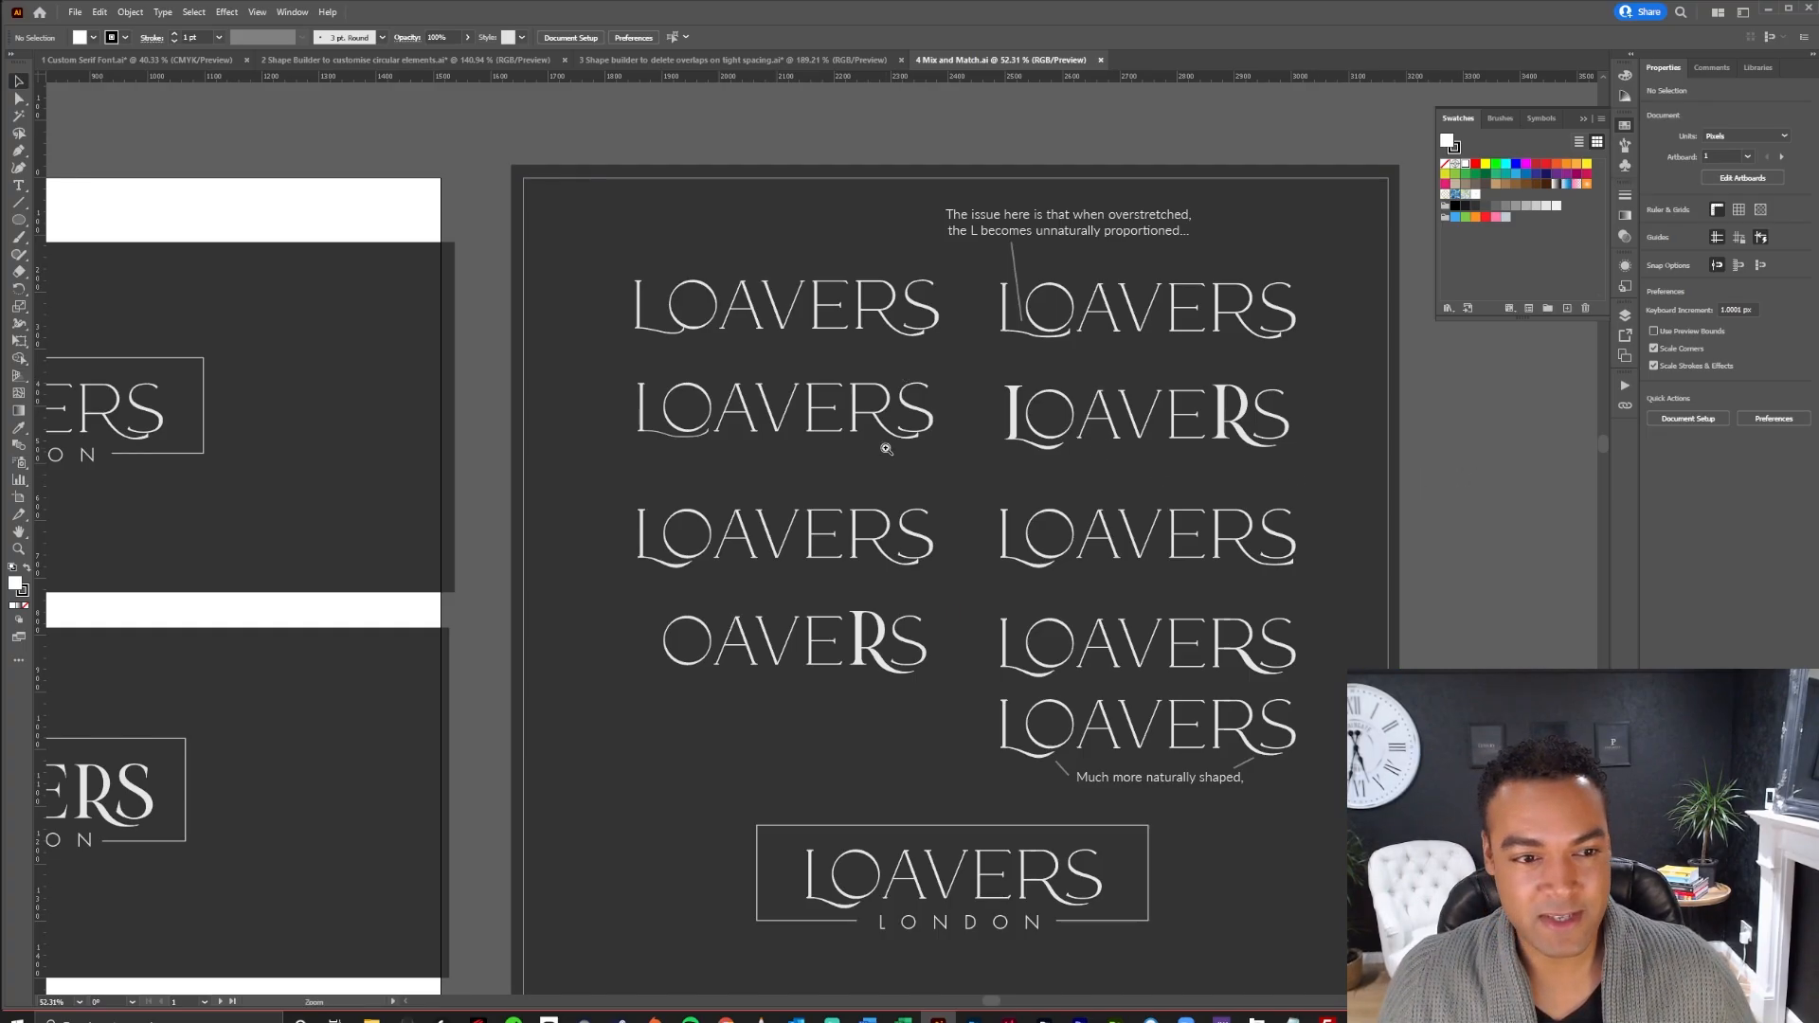
pyautogui.moveTo(1039, 454); pyautogui.dragTo(1102, 427)
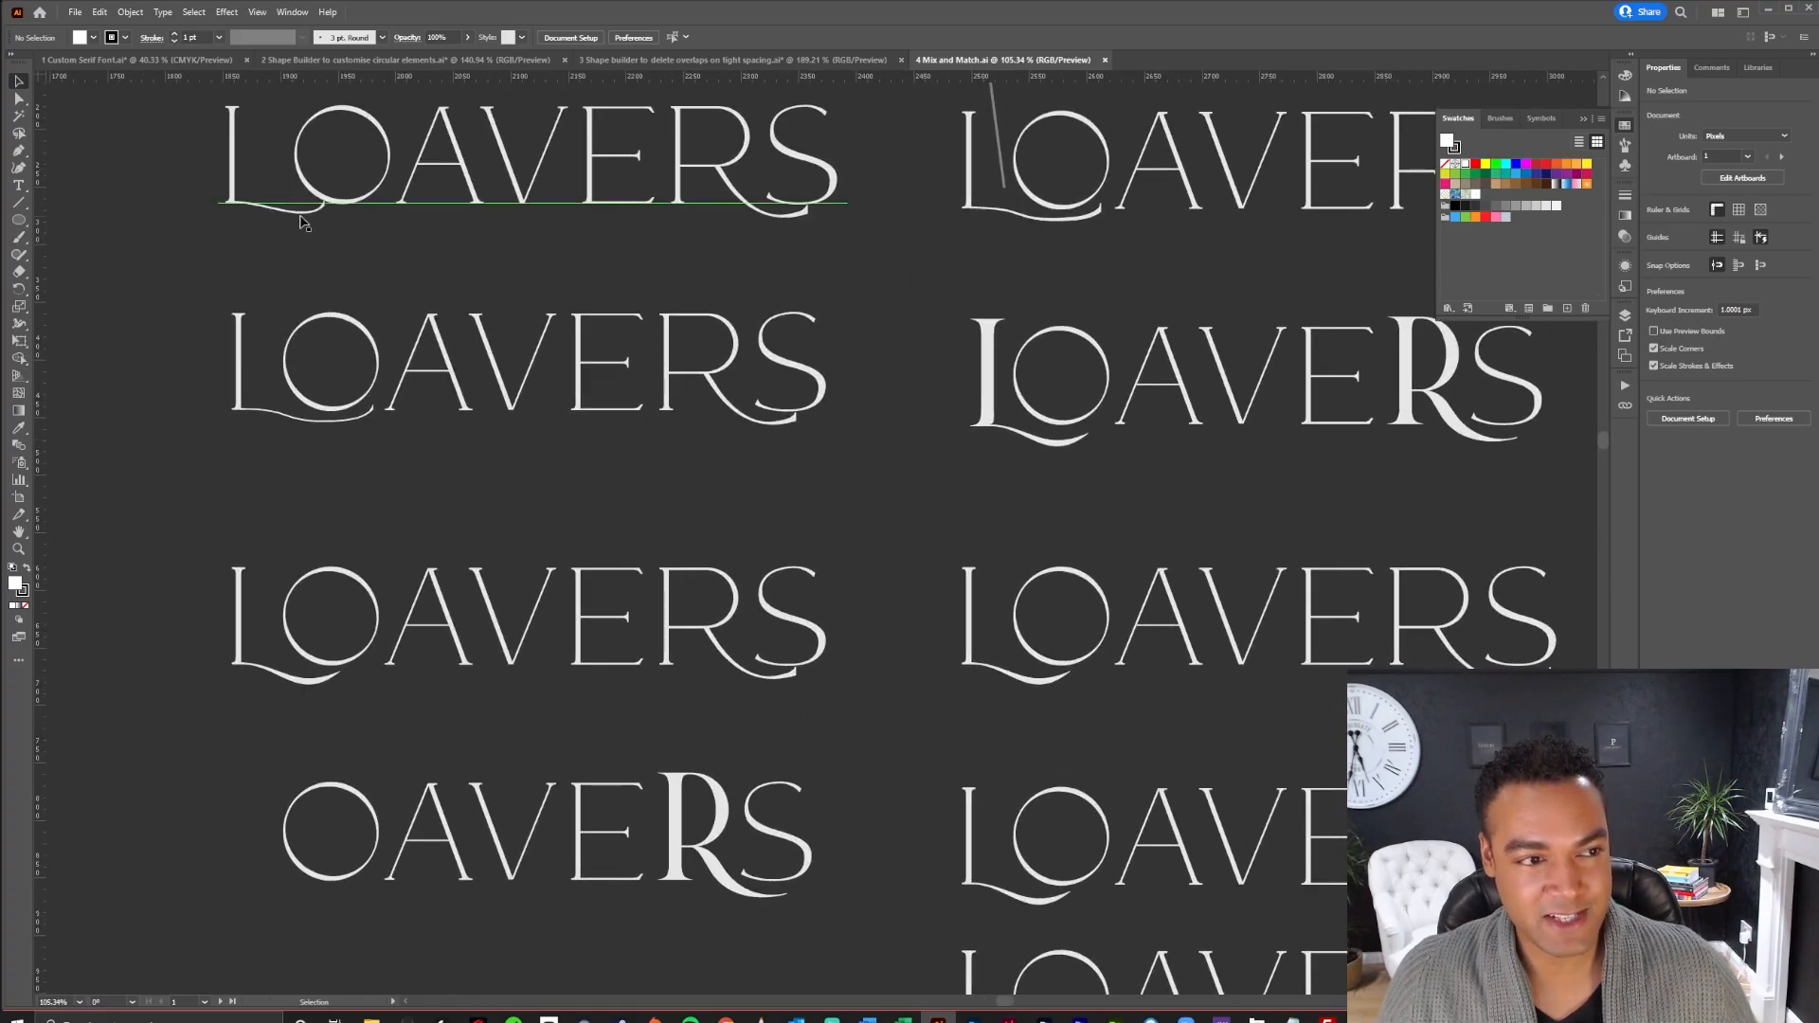
# Inspect the overstretched L tail and the heavier L and R mixed into the light LOAVERS wordmark, comparing them with the bold logo
pyautogui.click(1087, 221)
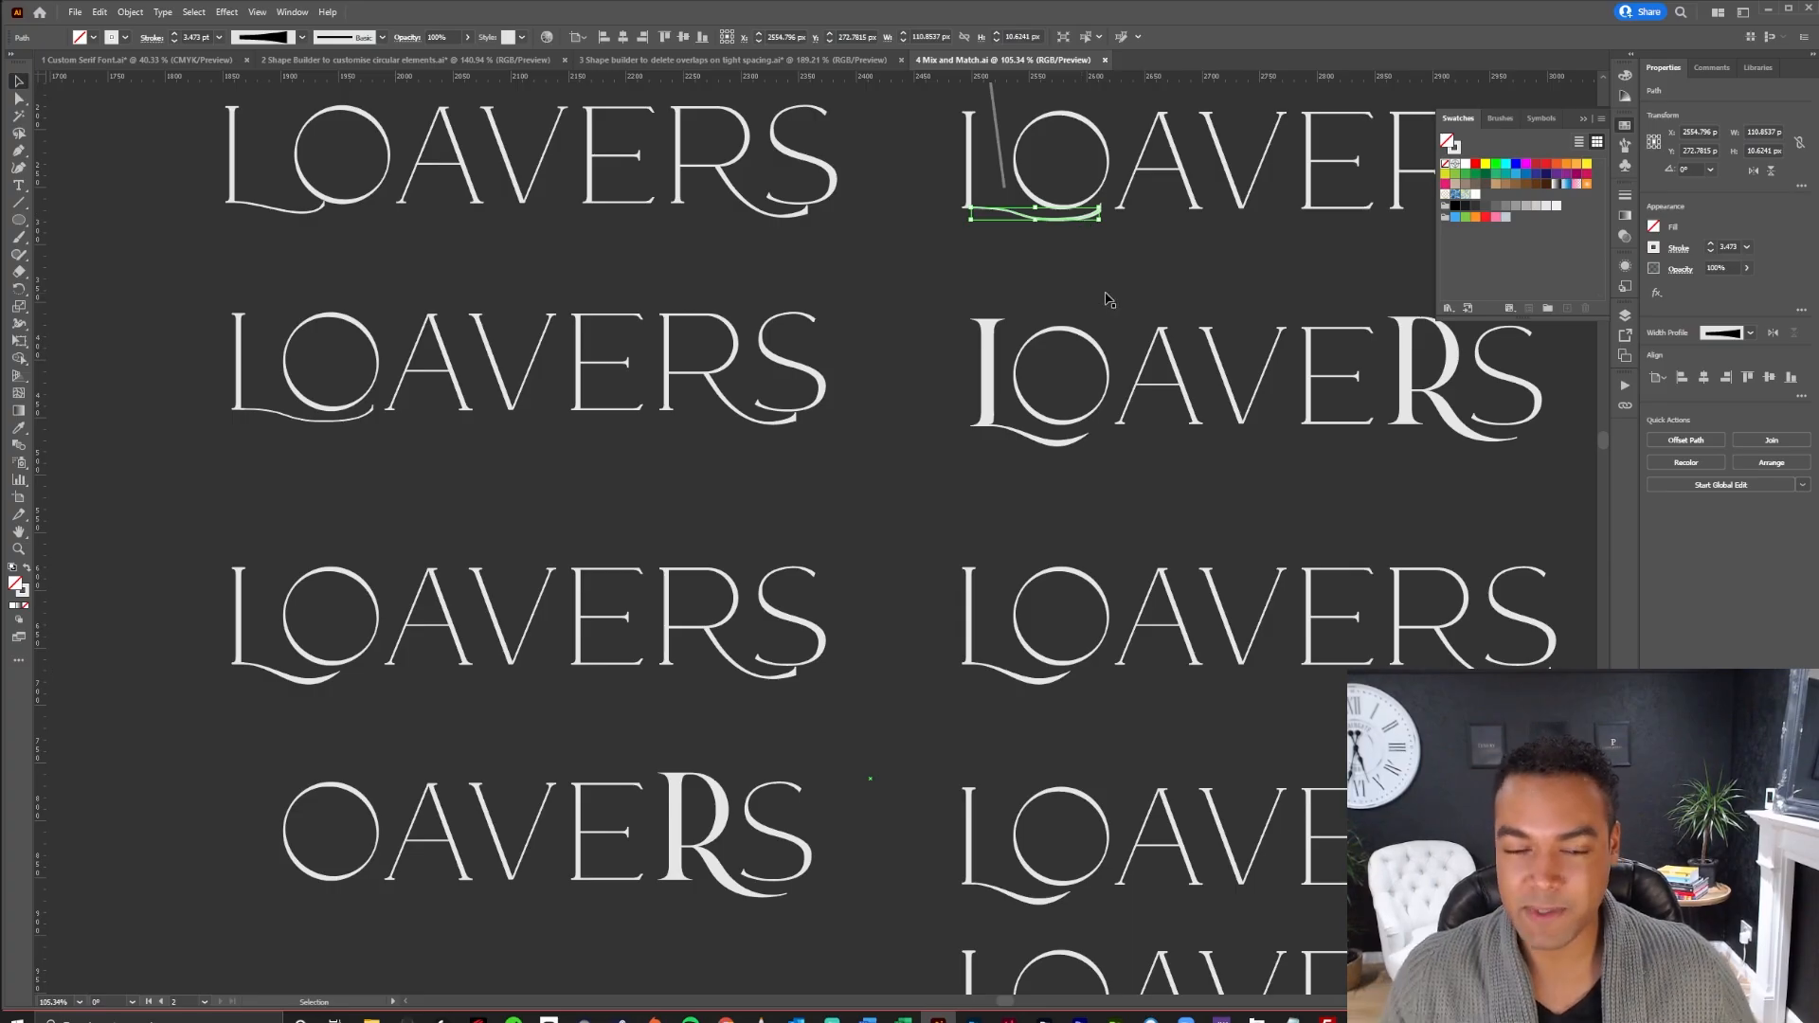
pyautogui.click(992, 374)
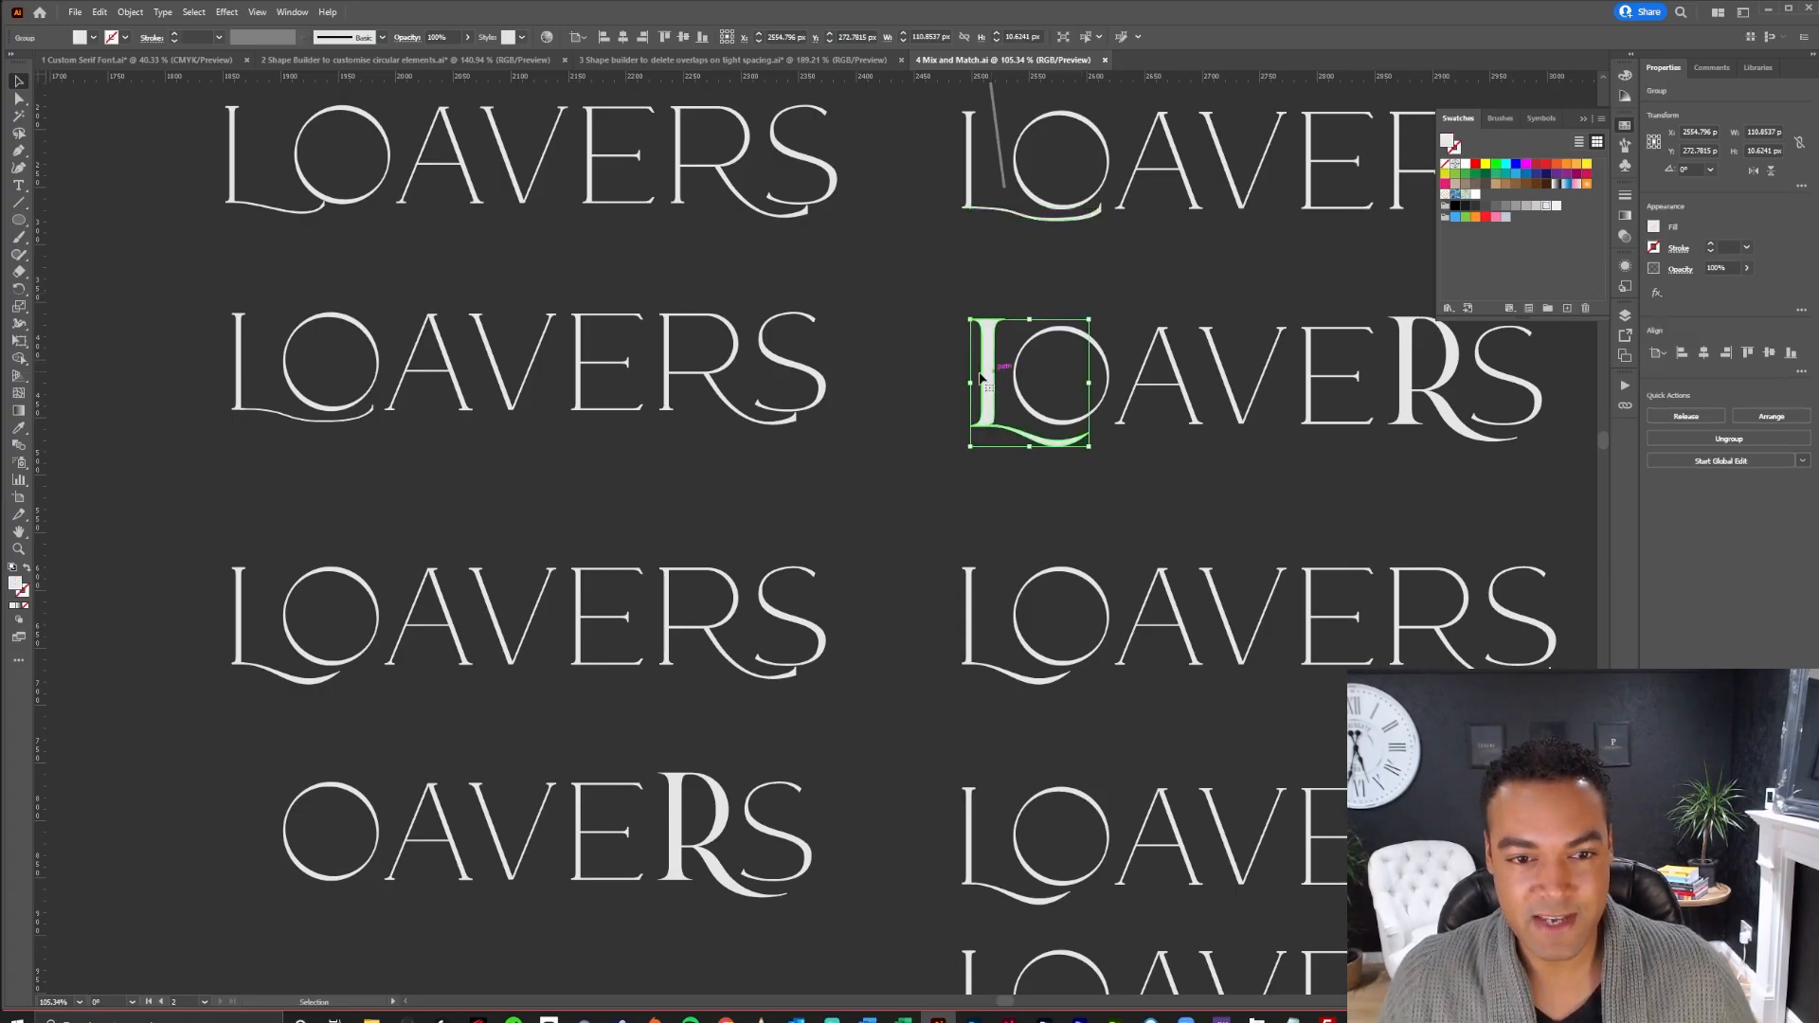
pyautogui.scroll(-5, 782, 431)
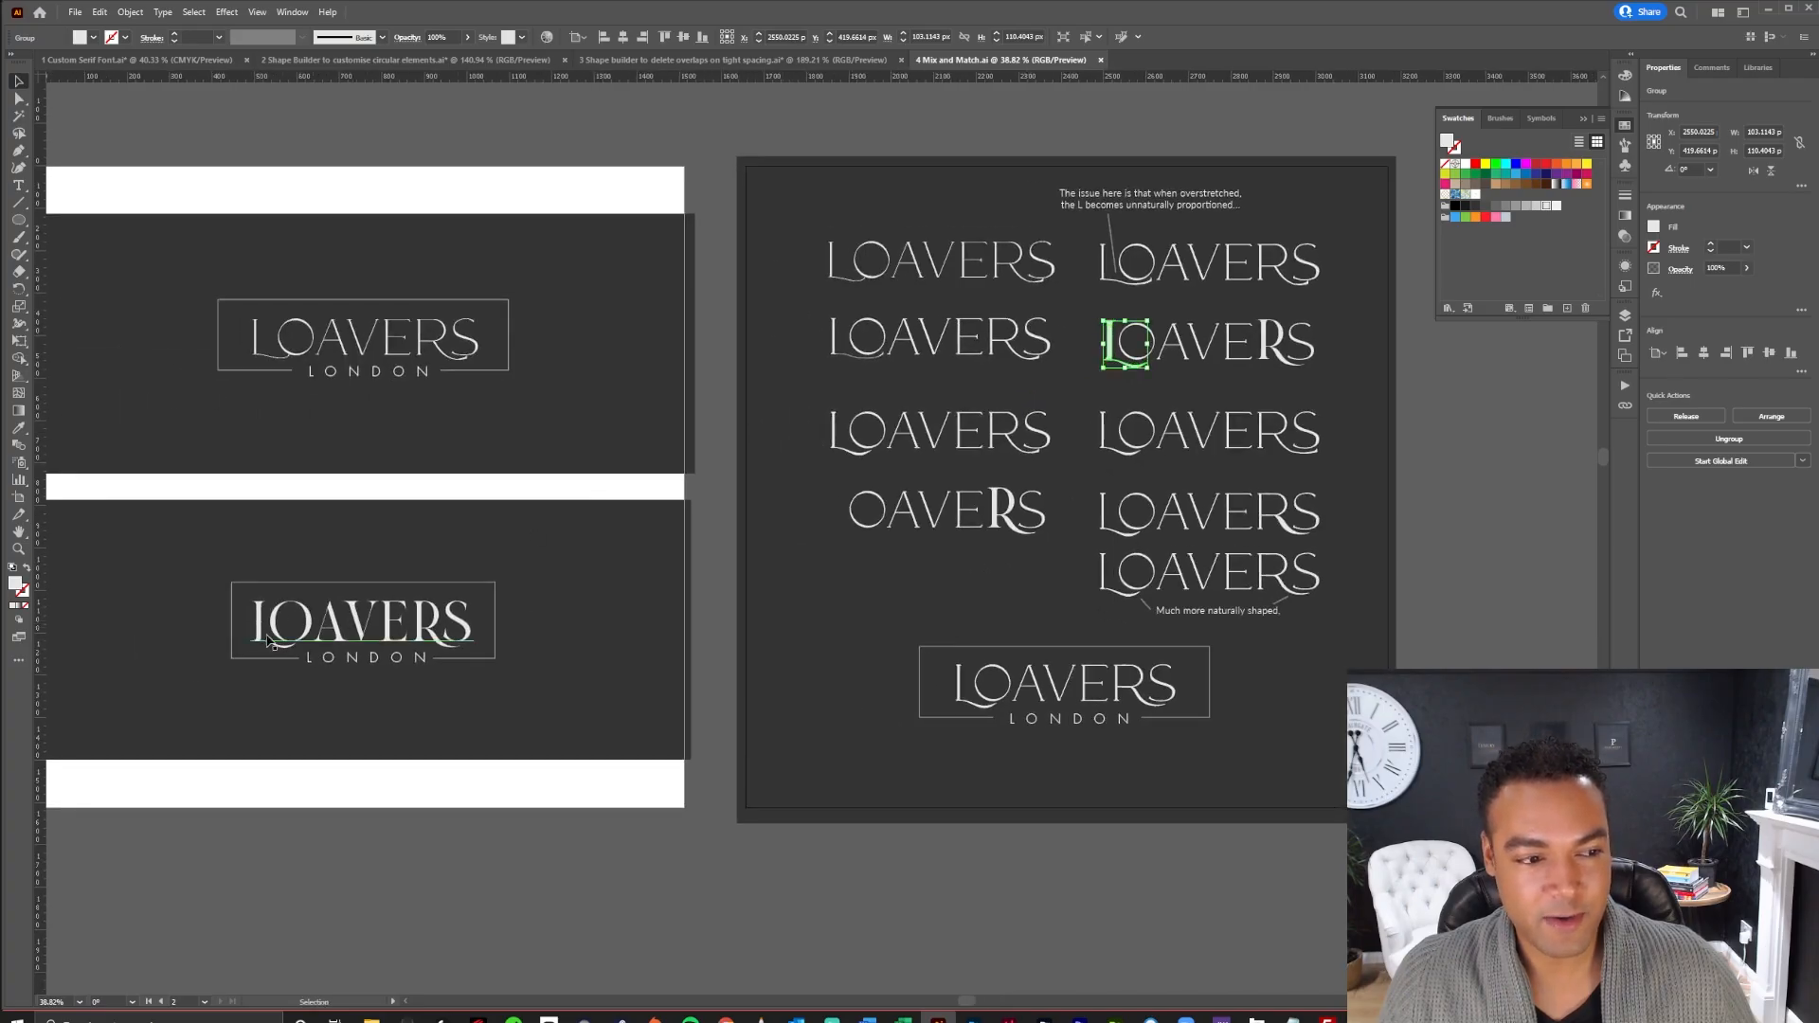
pyautogui.scroll(6, 1177, 360)
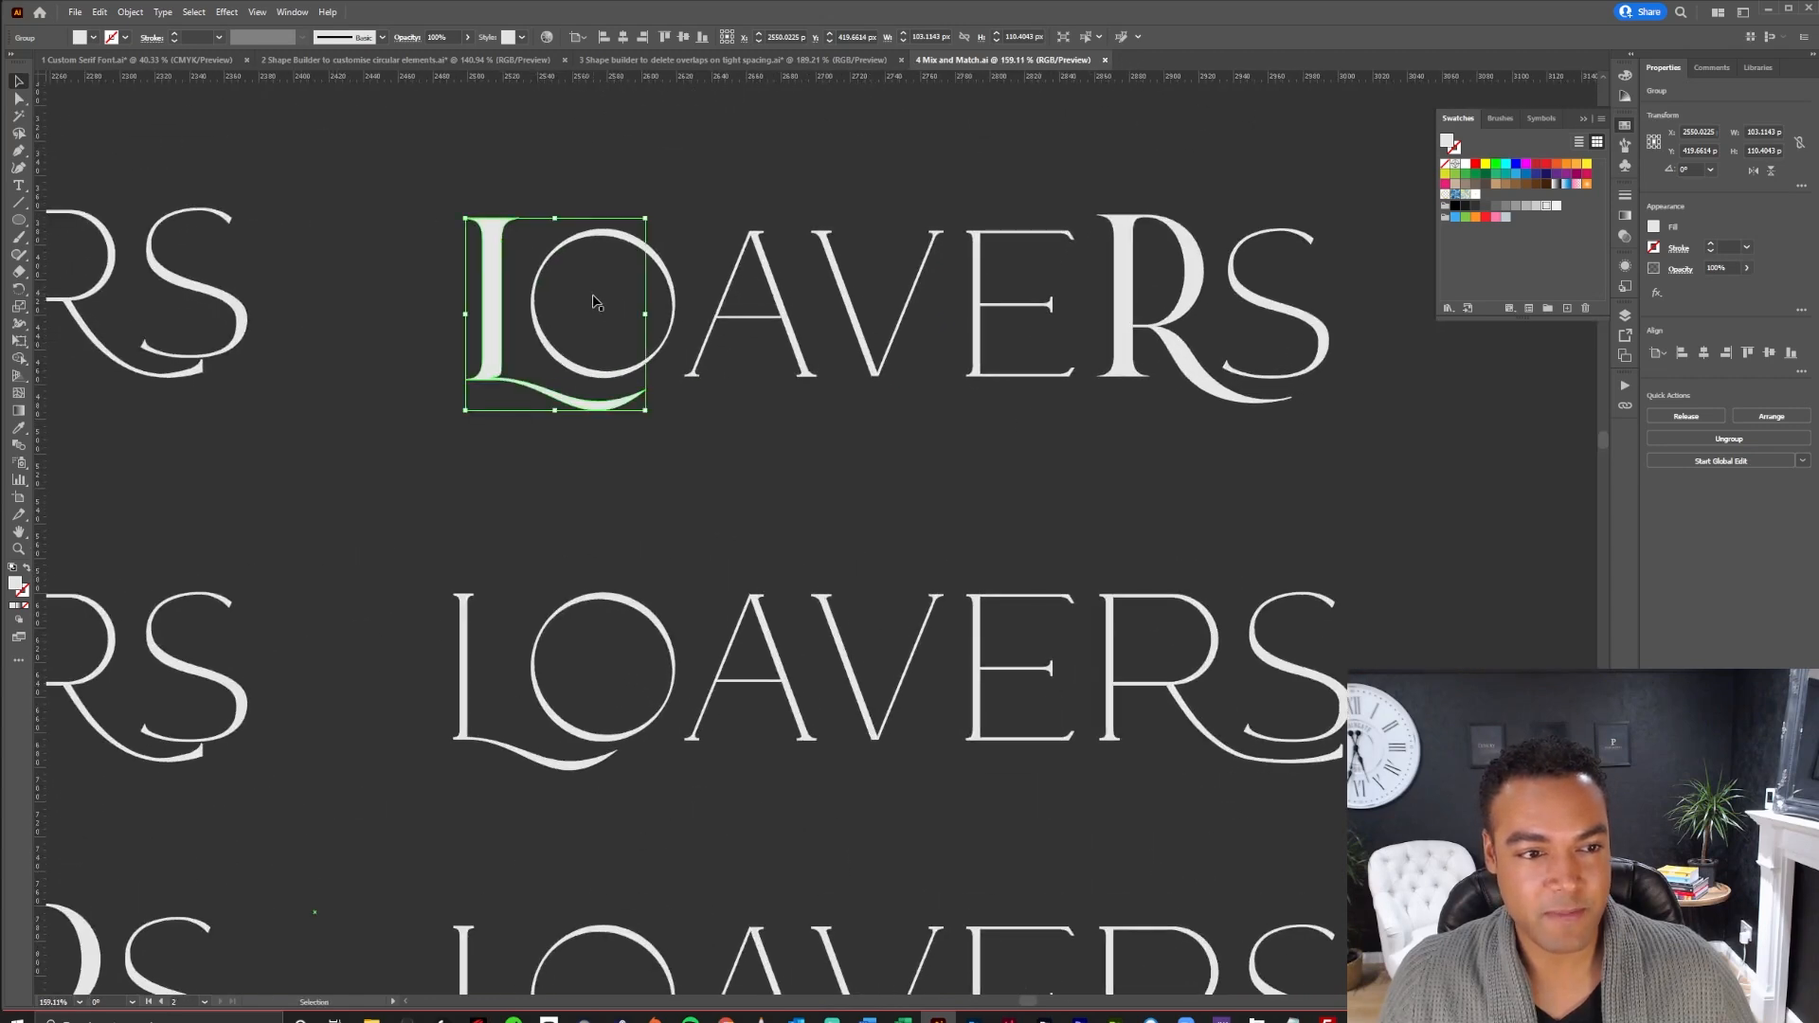
pyautogui.click(1281, 431)
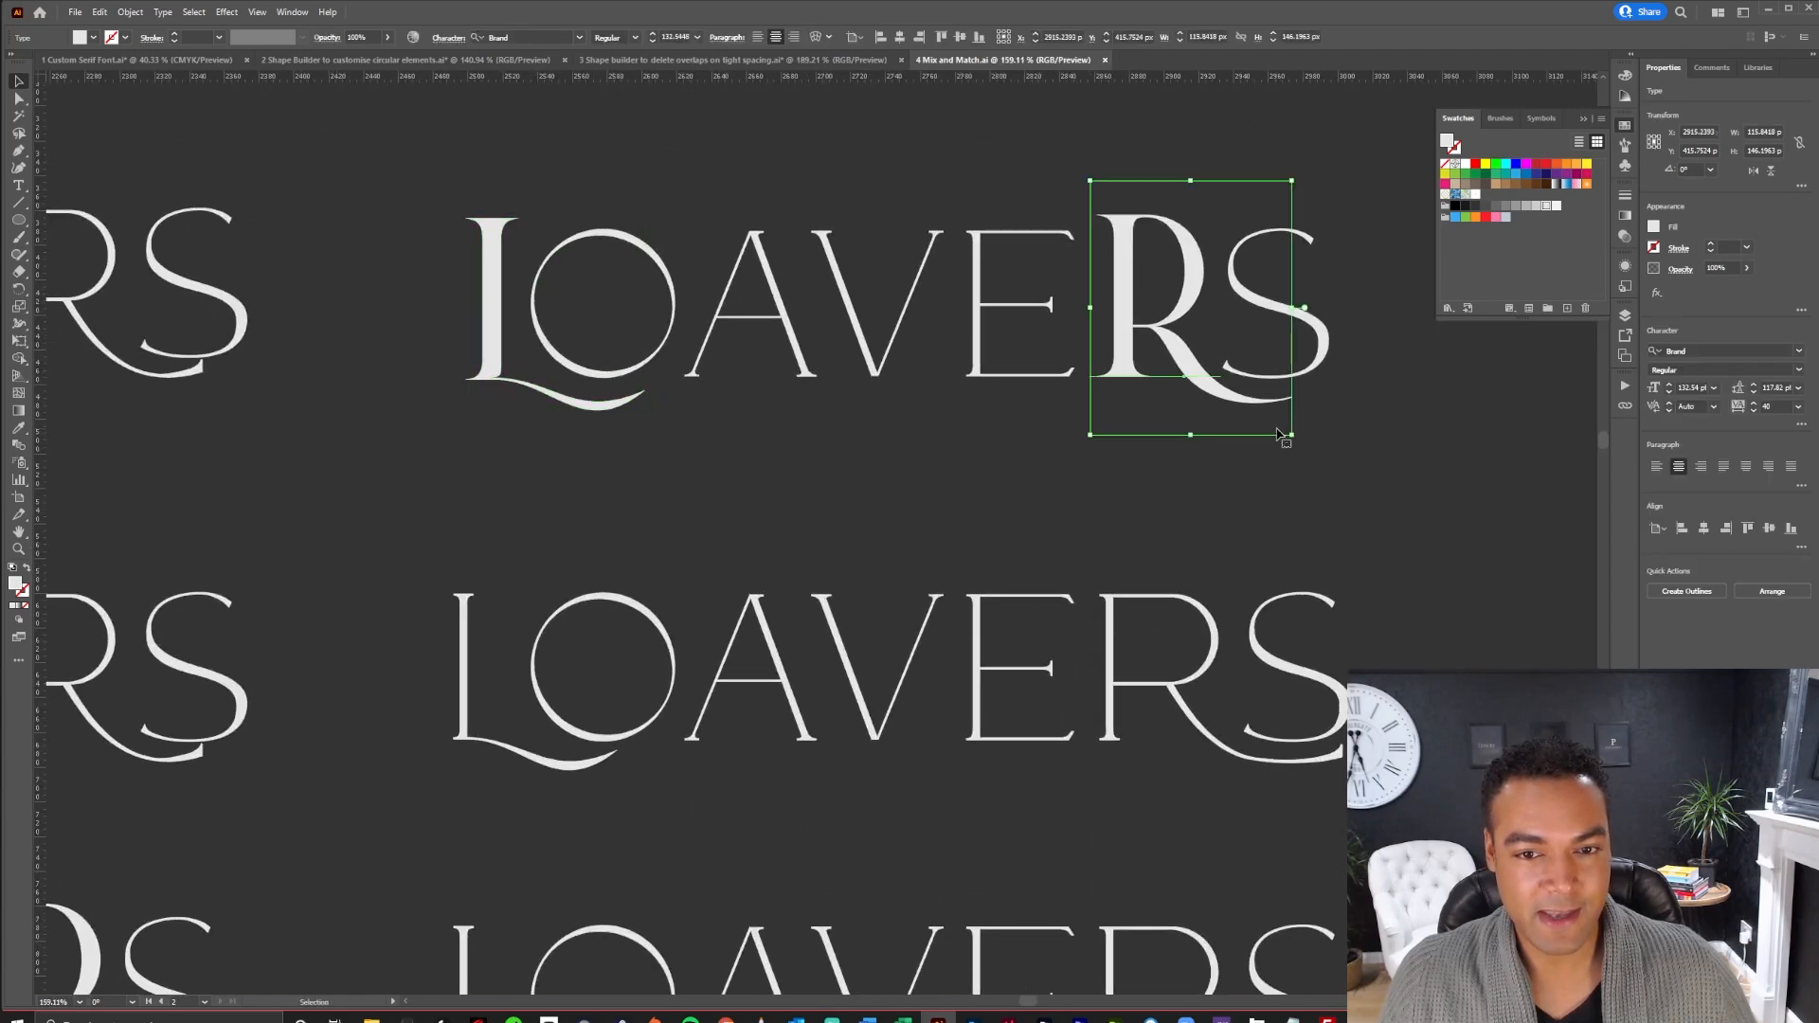
pyautogui.click(1503, 424)
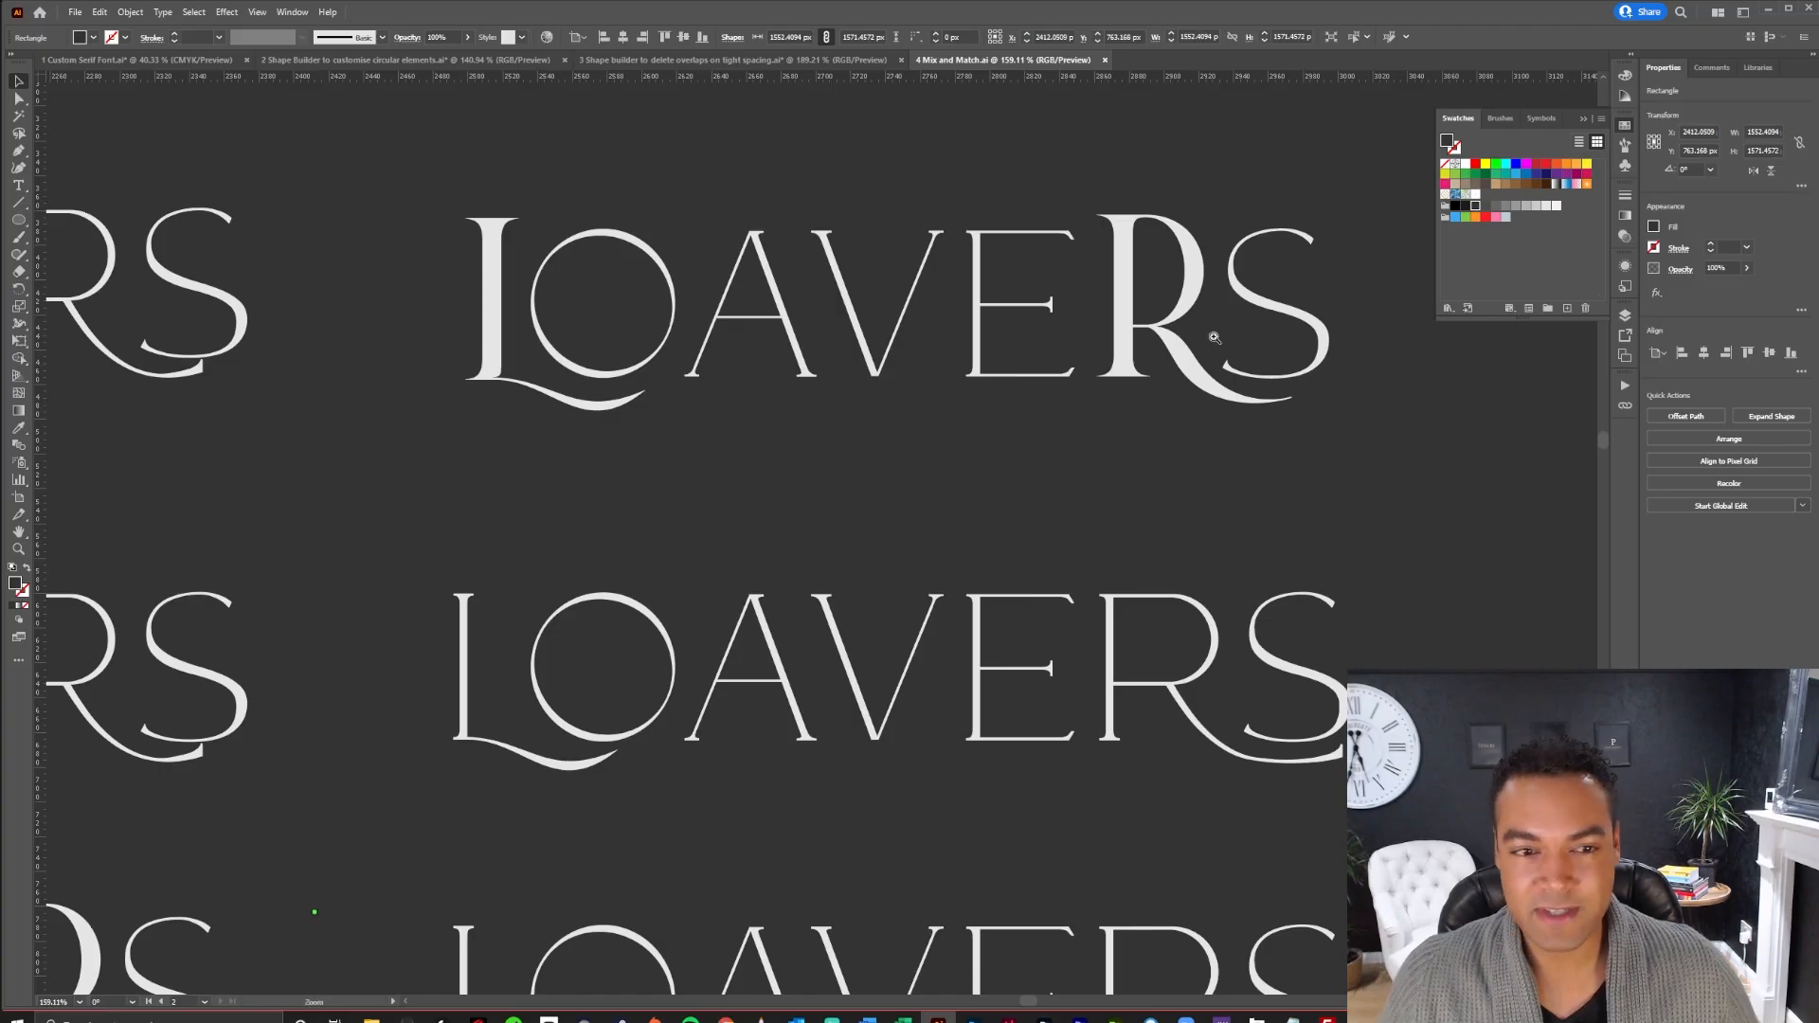
pyautogui.scroll(3, 1239, 301)
pyautogui.moveTo(1238, 301); pyautogui.dragTo(1455, 512)
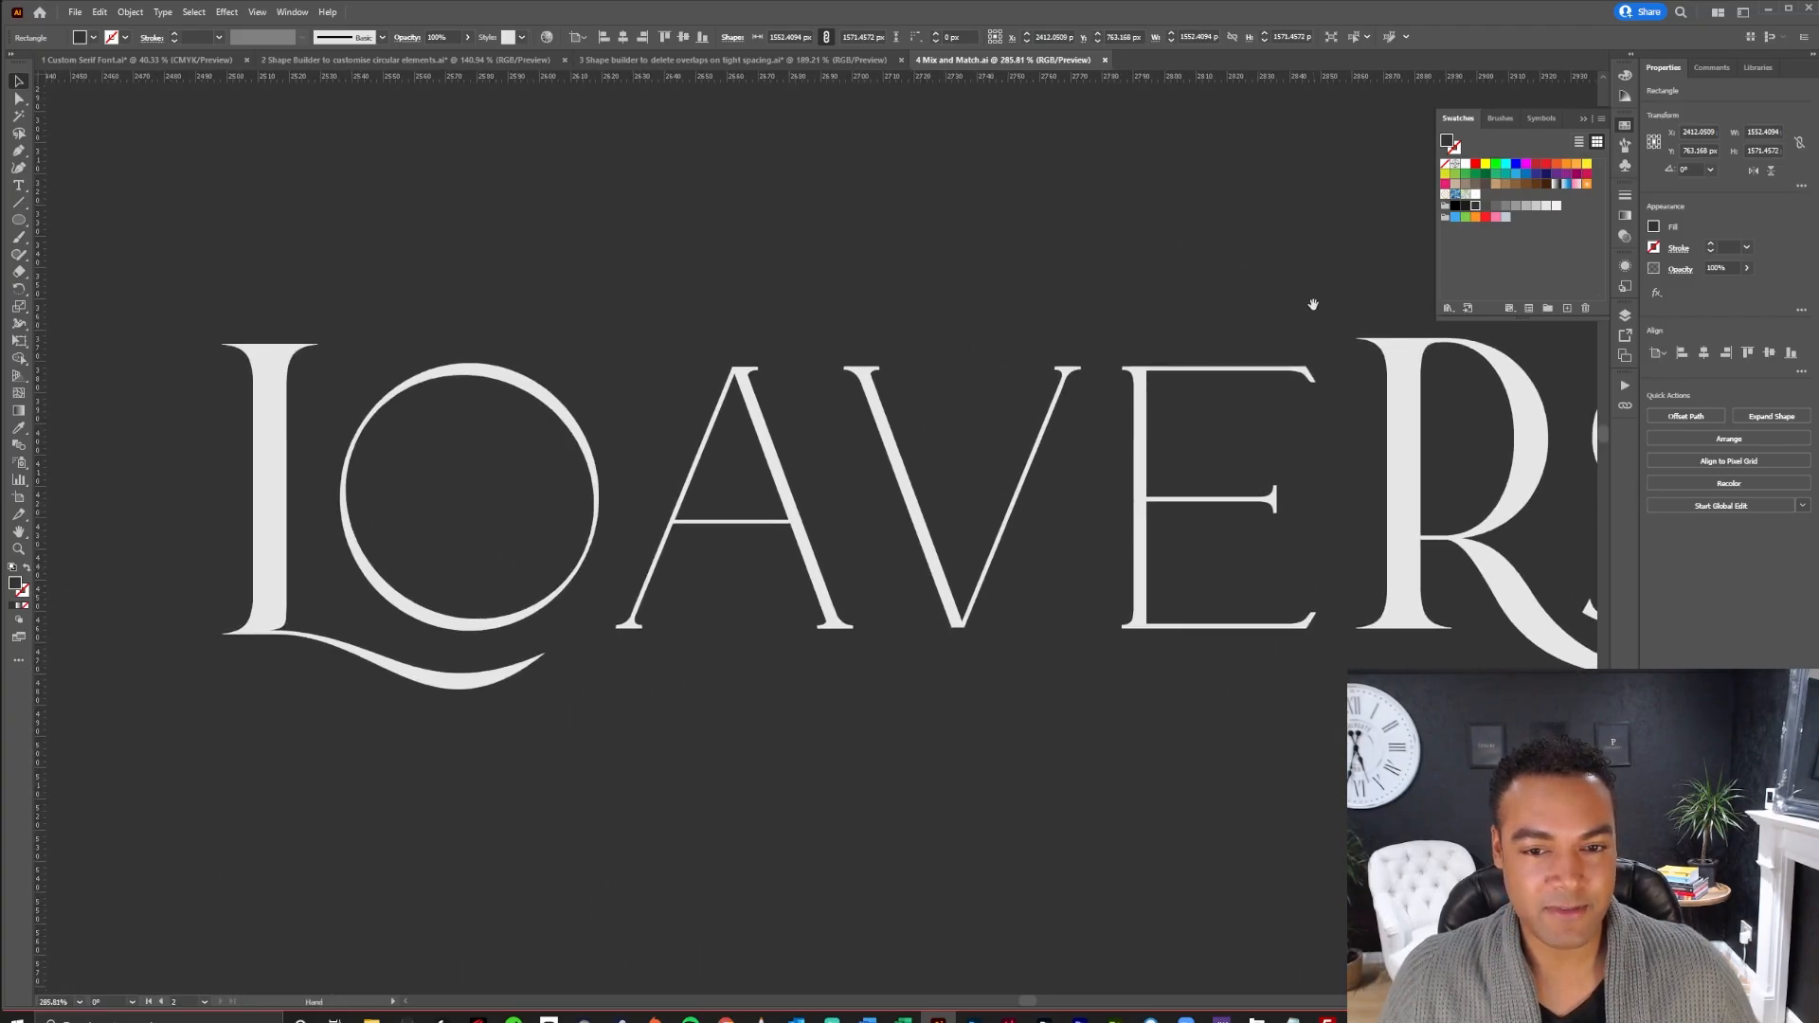
pyautogui.moveTo(1312, 304); pyautogui.dragTo(1325, 358)
pyautogui.hotkey('ctrl', 'space')
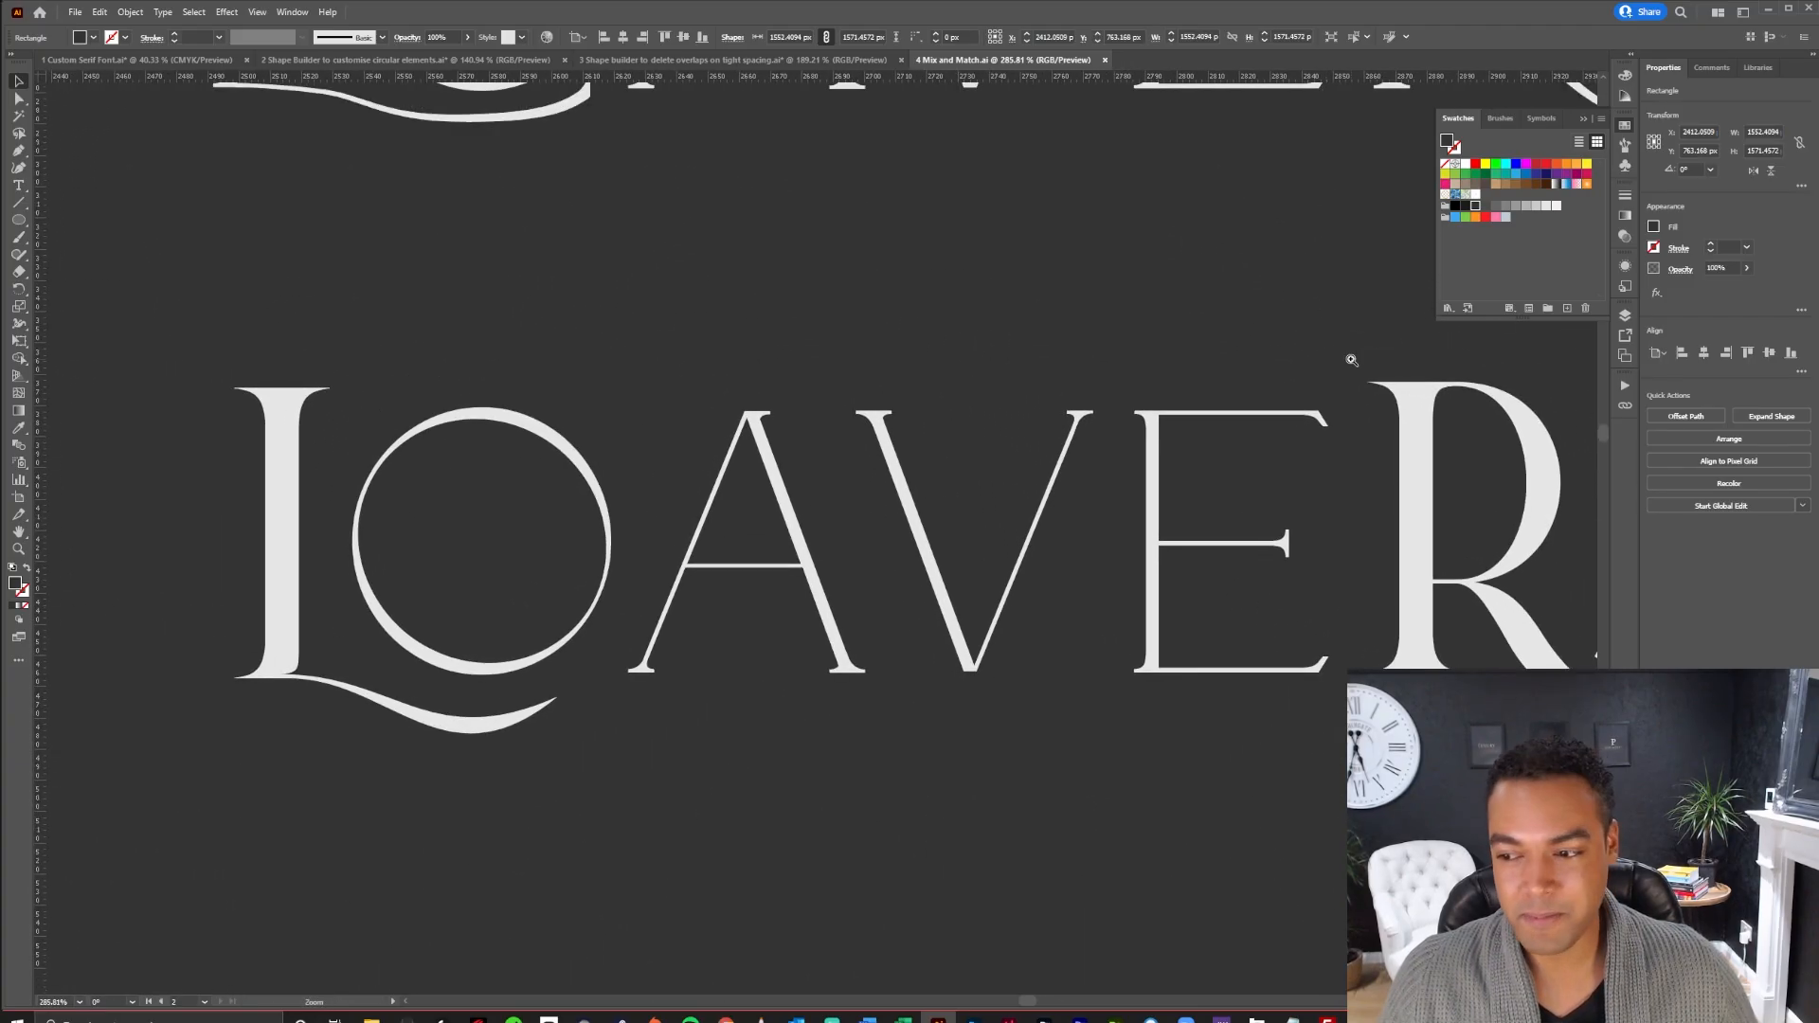
pyautogui.moveTo(1352, 360); pyautogui.dragTo(1104, 350)
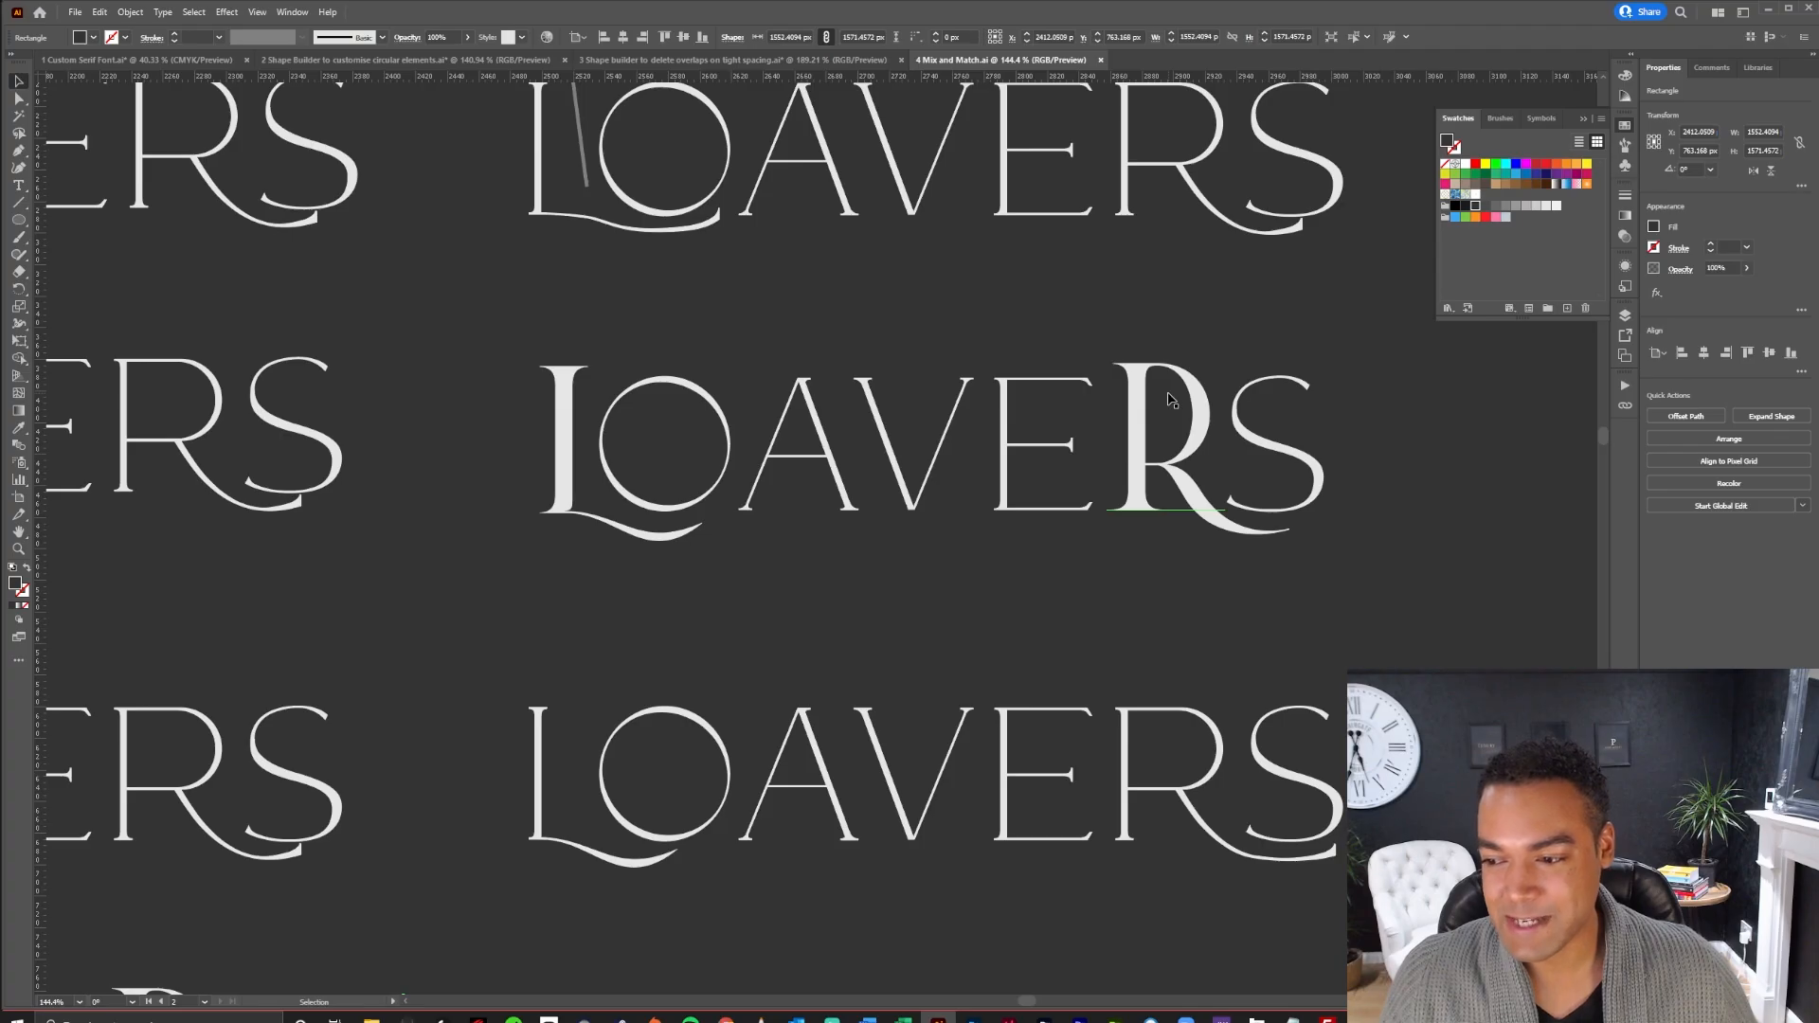
# Copy the heavy L from the mixed-weight LOAVERS wordmark onto the light L of the wordmark below it
pyautogui.press('space')
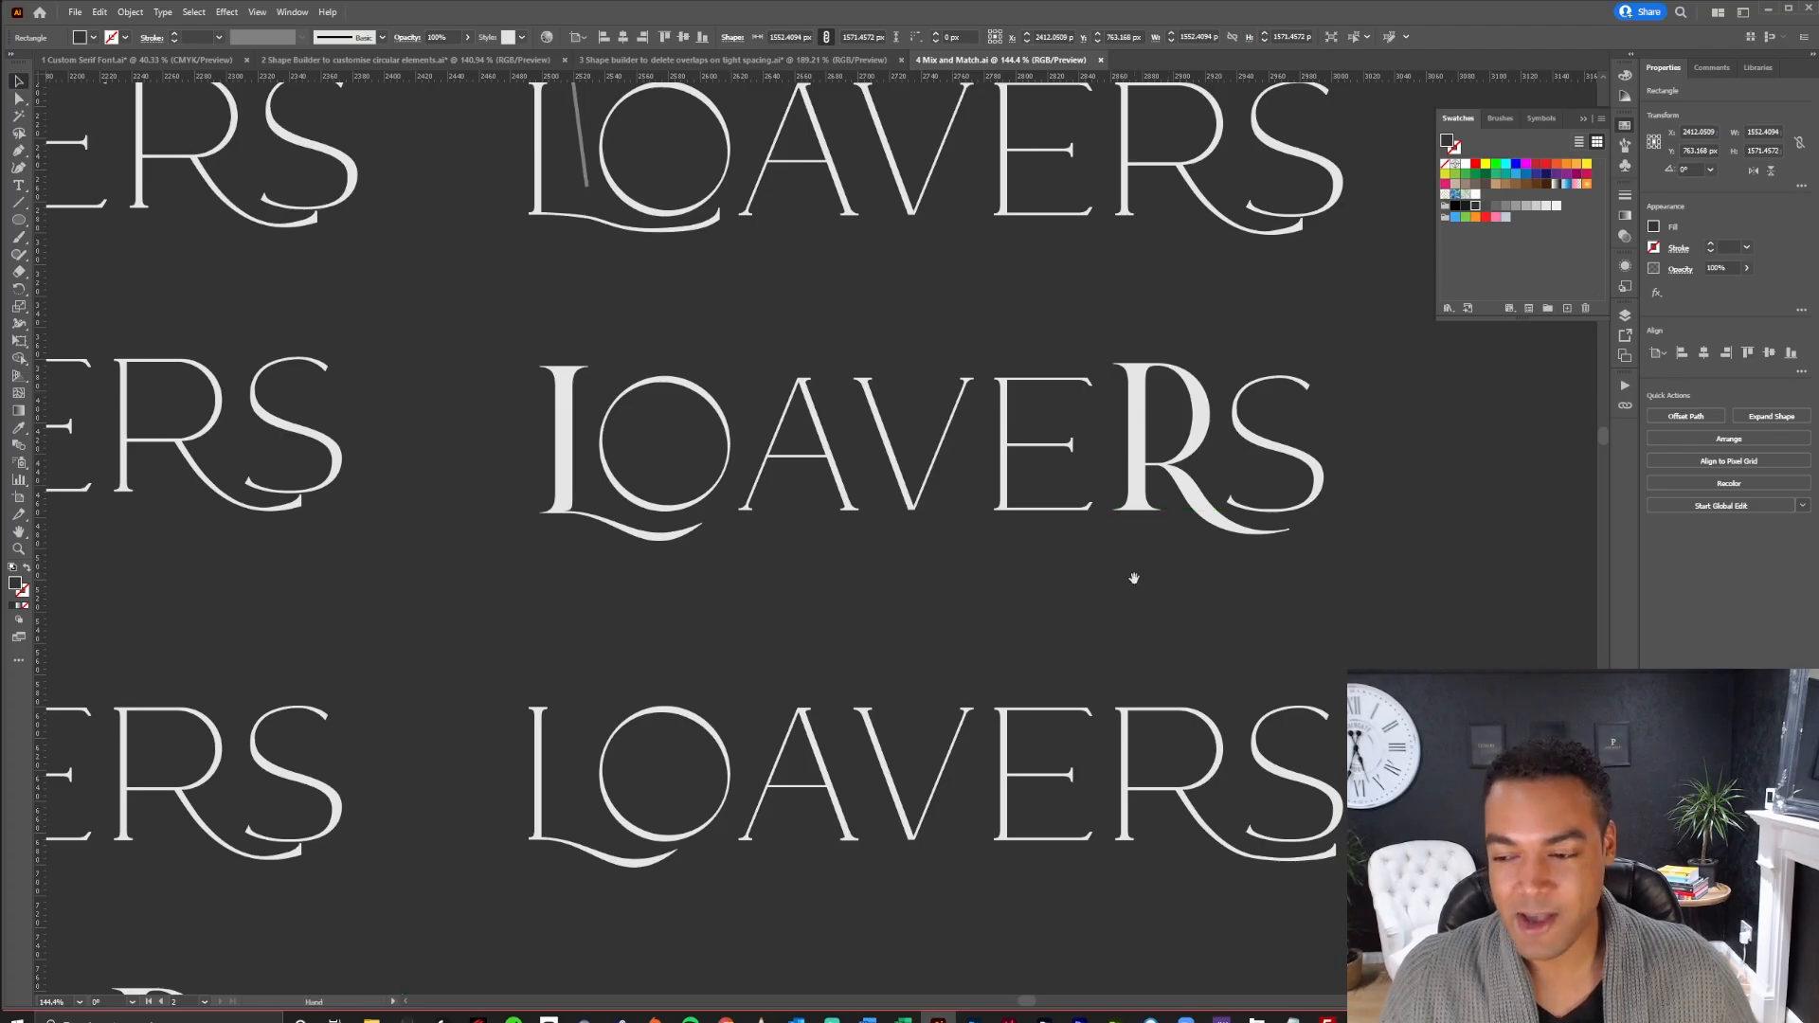
pyautogui.moveTo(1182, 631); pyautogui.dragTo(1192, 419)
pyautogui.moveTo(1142, 760); pyautogui.dragTo(1120, 466)
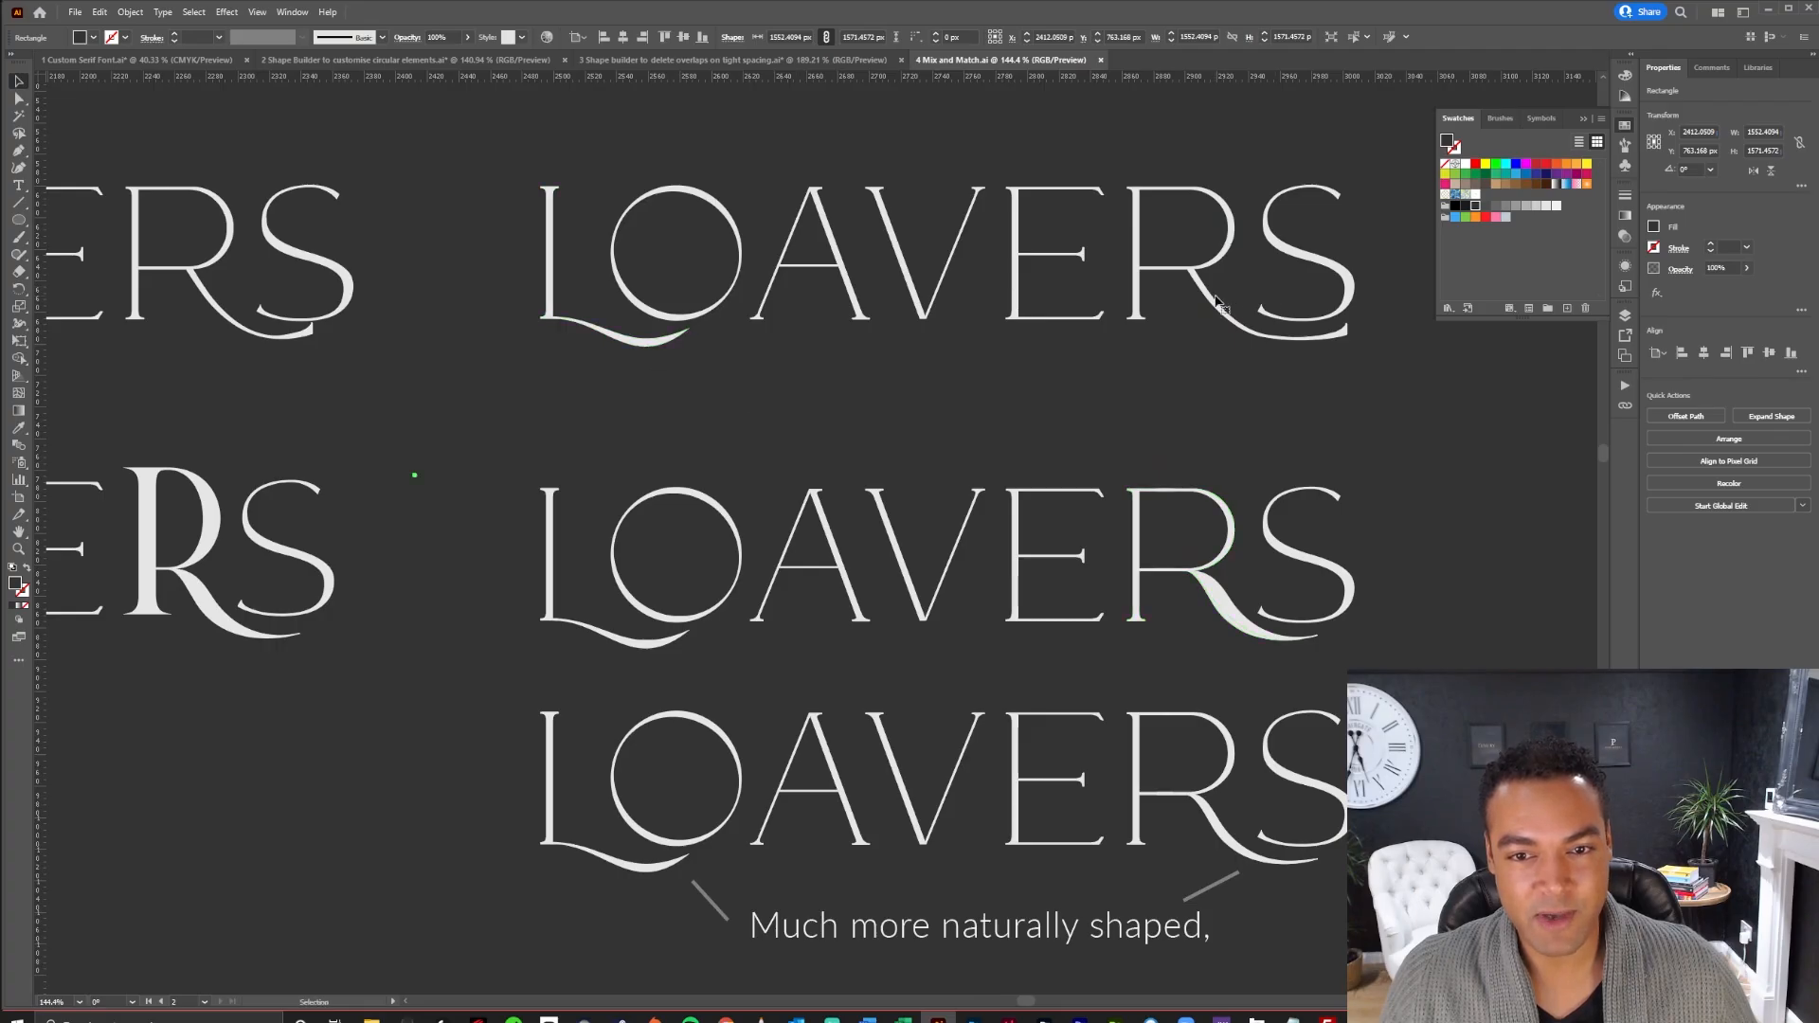
pyautogui.click(643, 349)
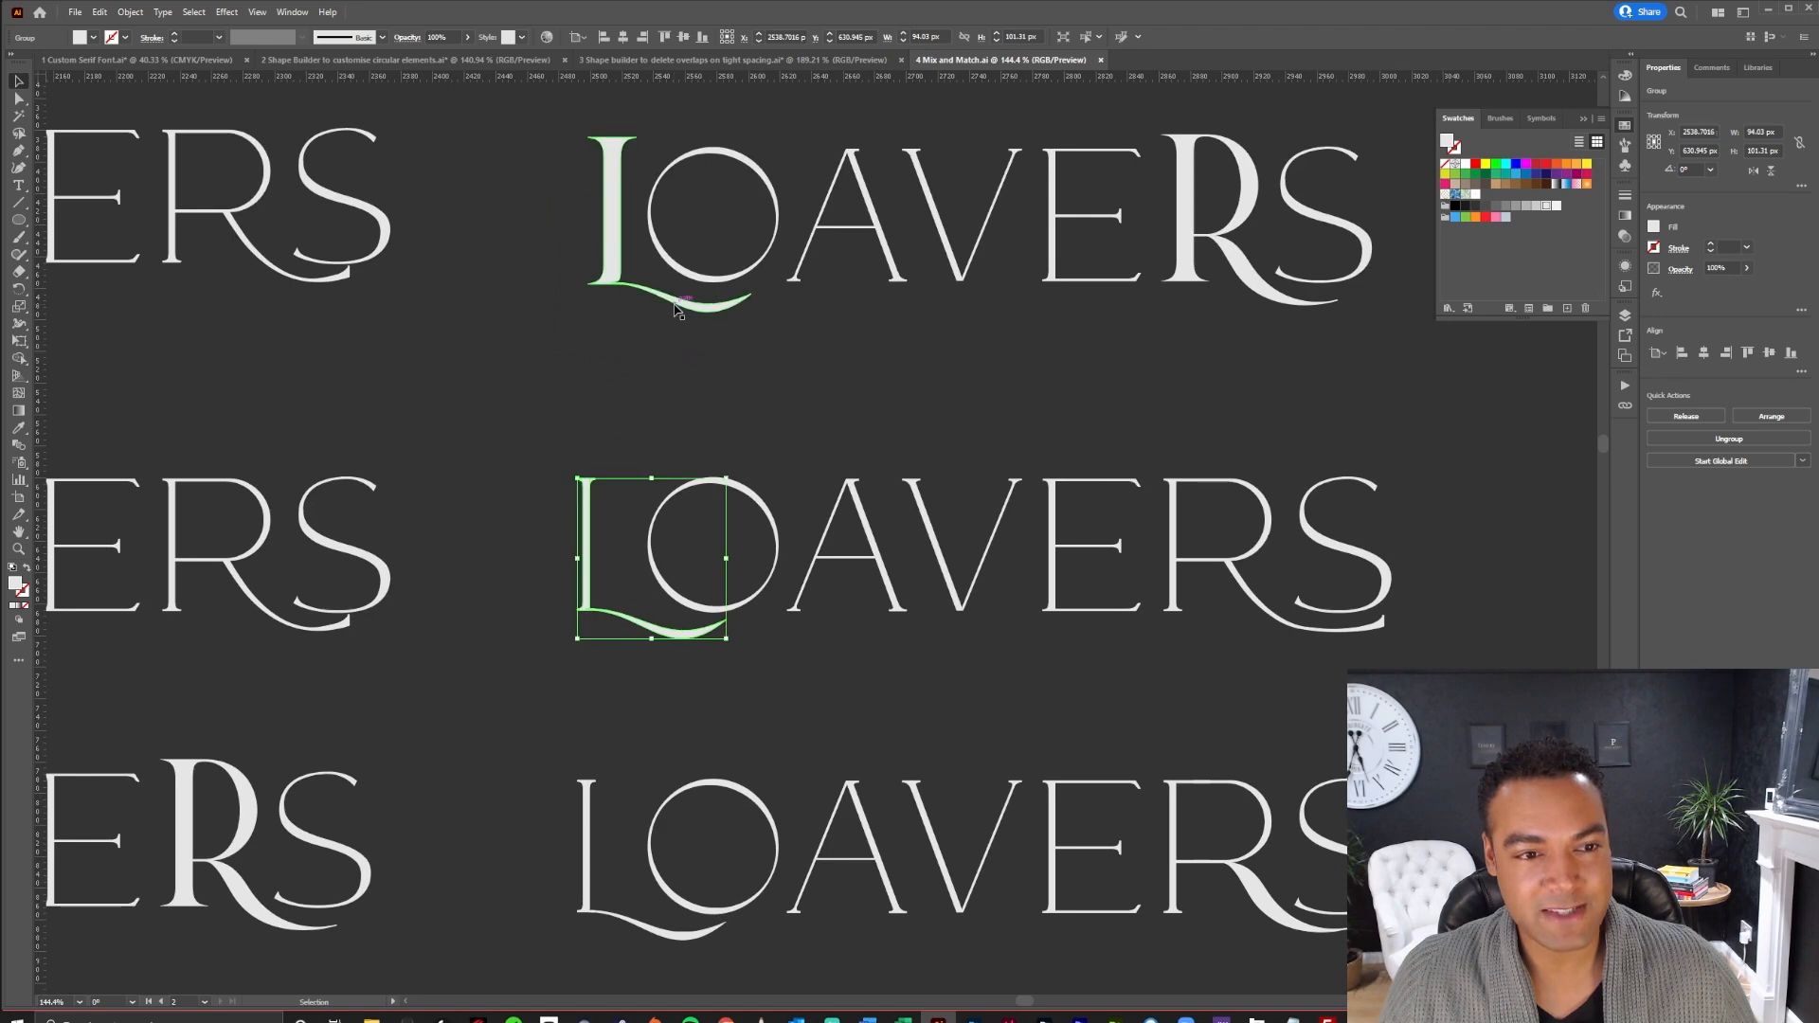
pyautogui.click(676, 311)
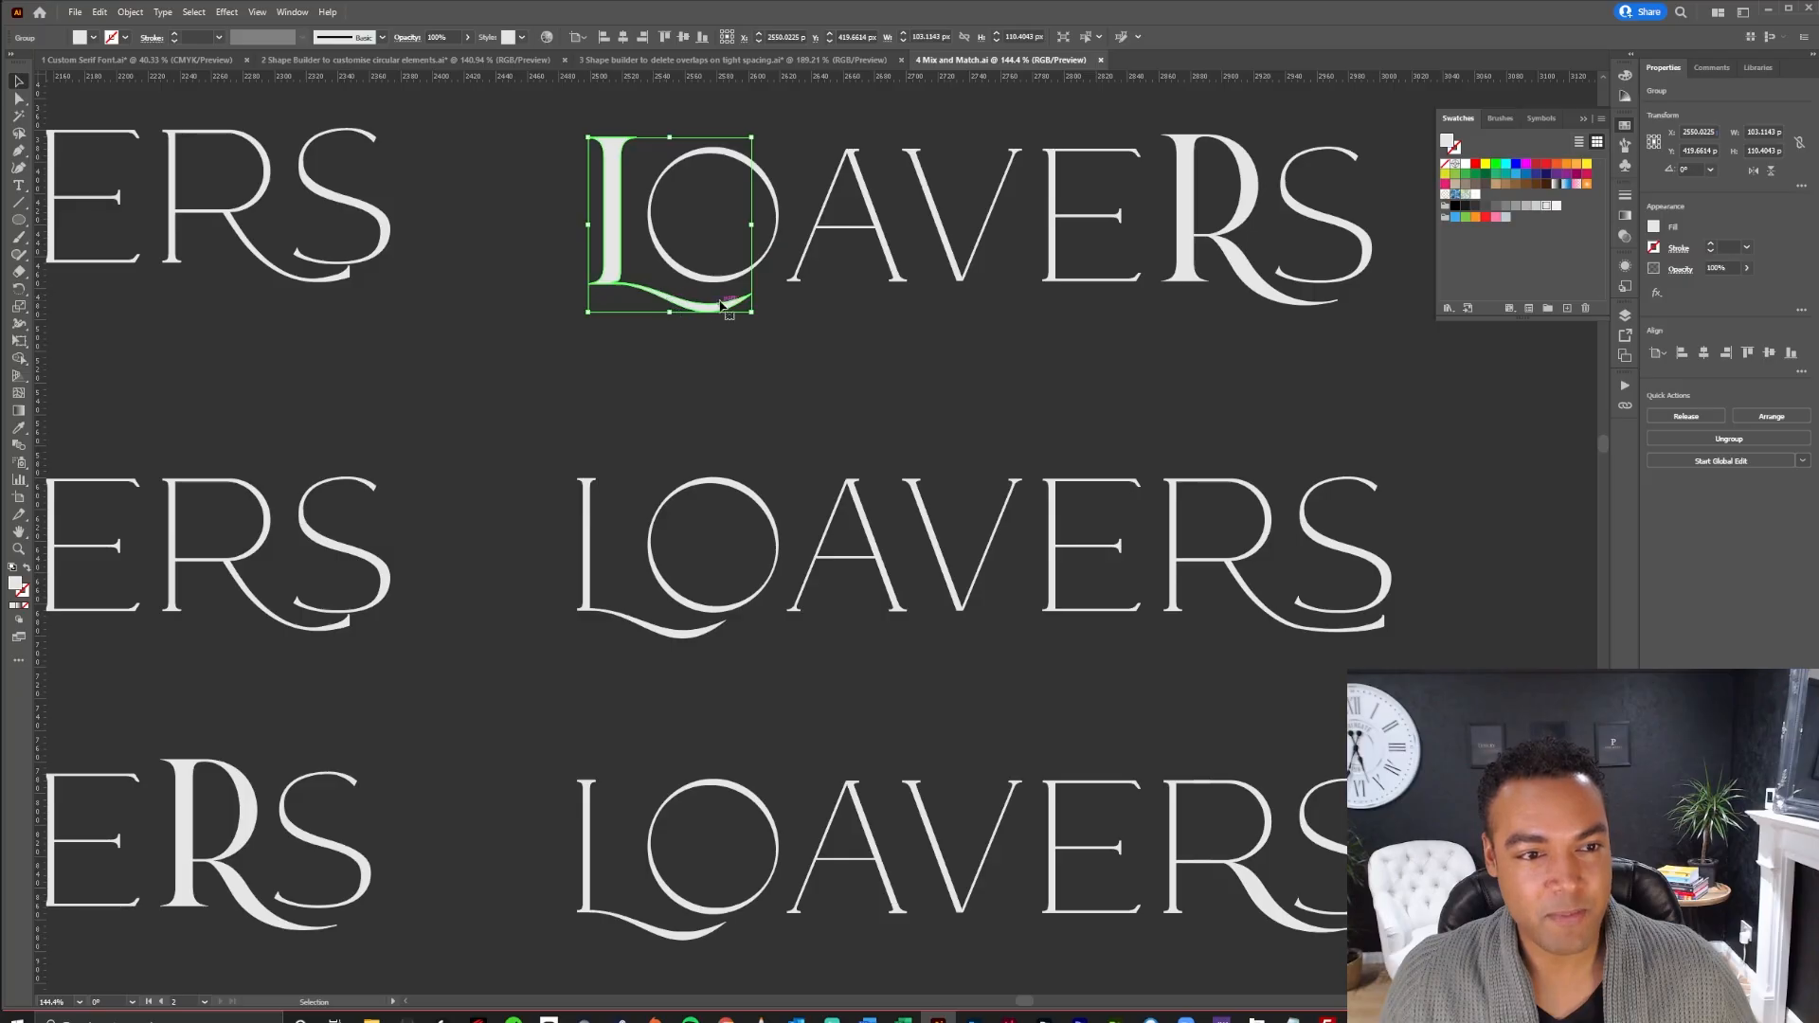
pyautogui.moveTo(697, 310); pyautogui.dragTo(698, 611)
pyautogui.moveTo(613, 560); pyautogui.dragTo(590, 560)
pyautogui.scroll(5, 571, 613)
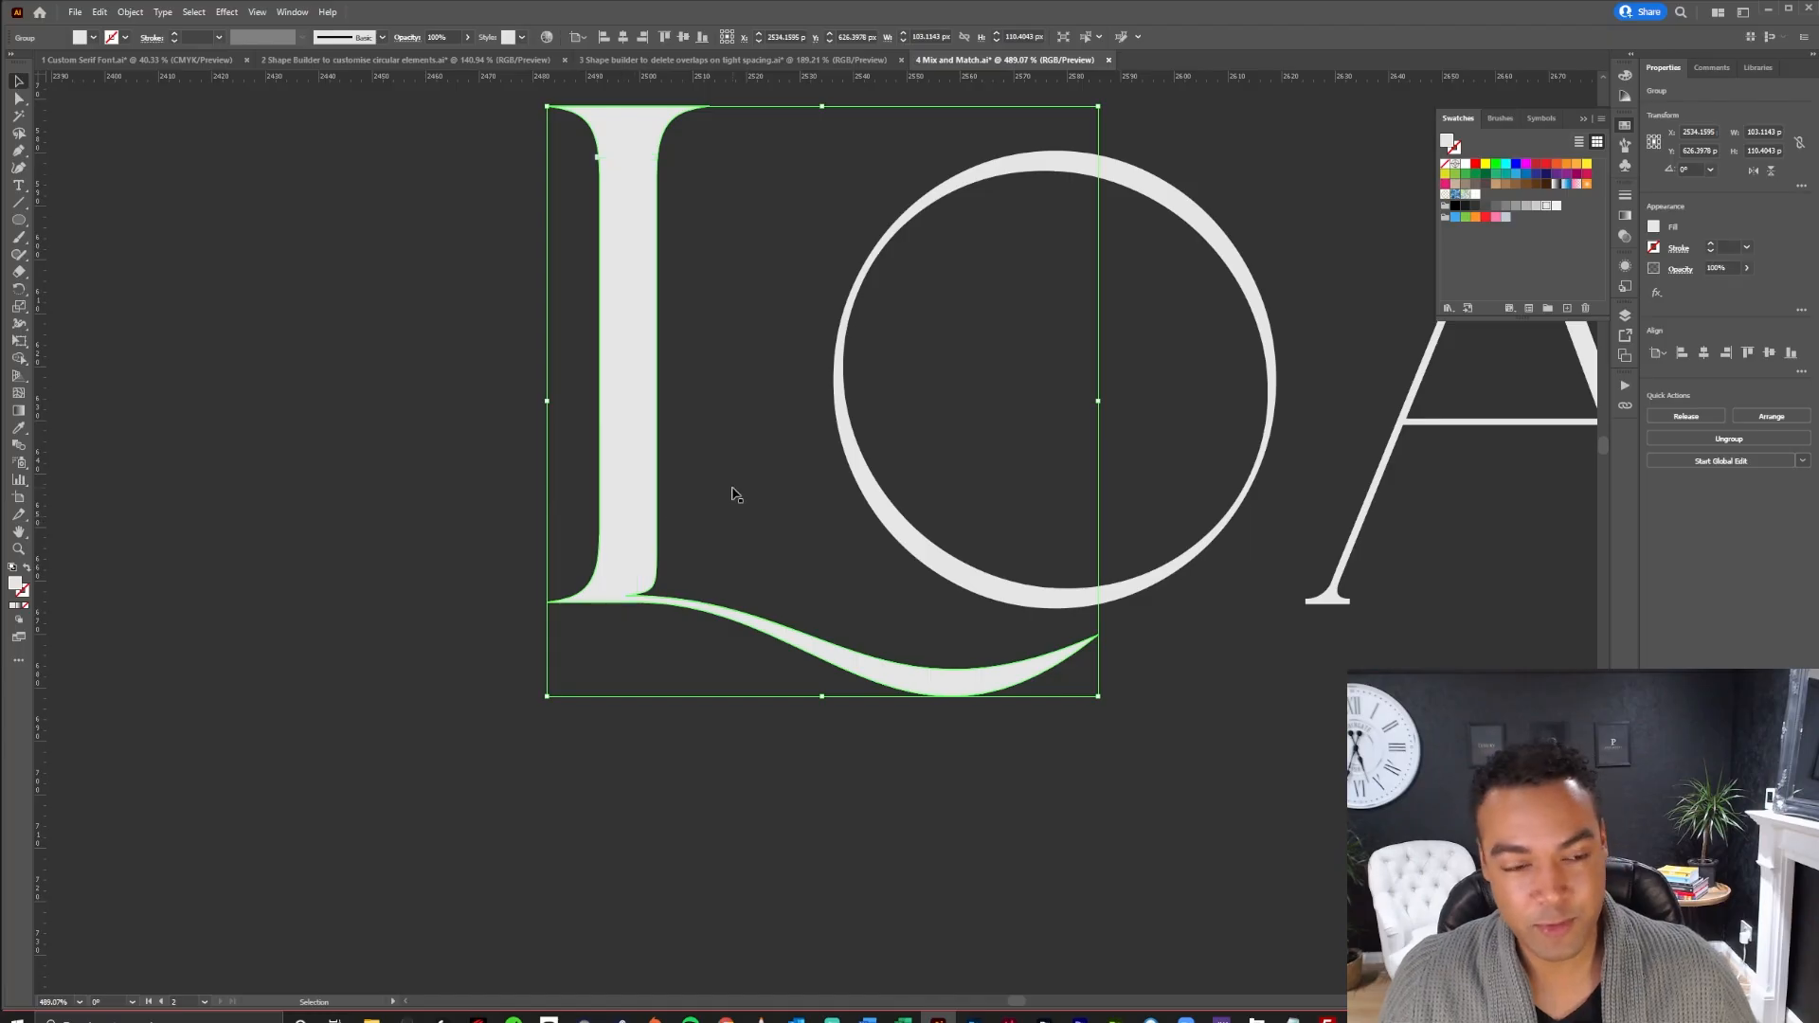
# Move the copied heavy L aside to compare it with the light L, and realign it so both tails overlap
pyautogui.click(419, 532)
pyautogui.moveTo(641, 520); pyautogui.dragTo(546, 531)
pyautogui.click(629, 538)
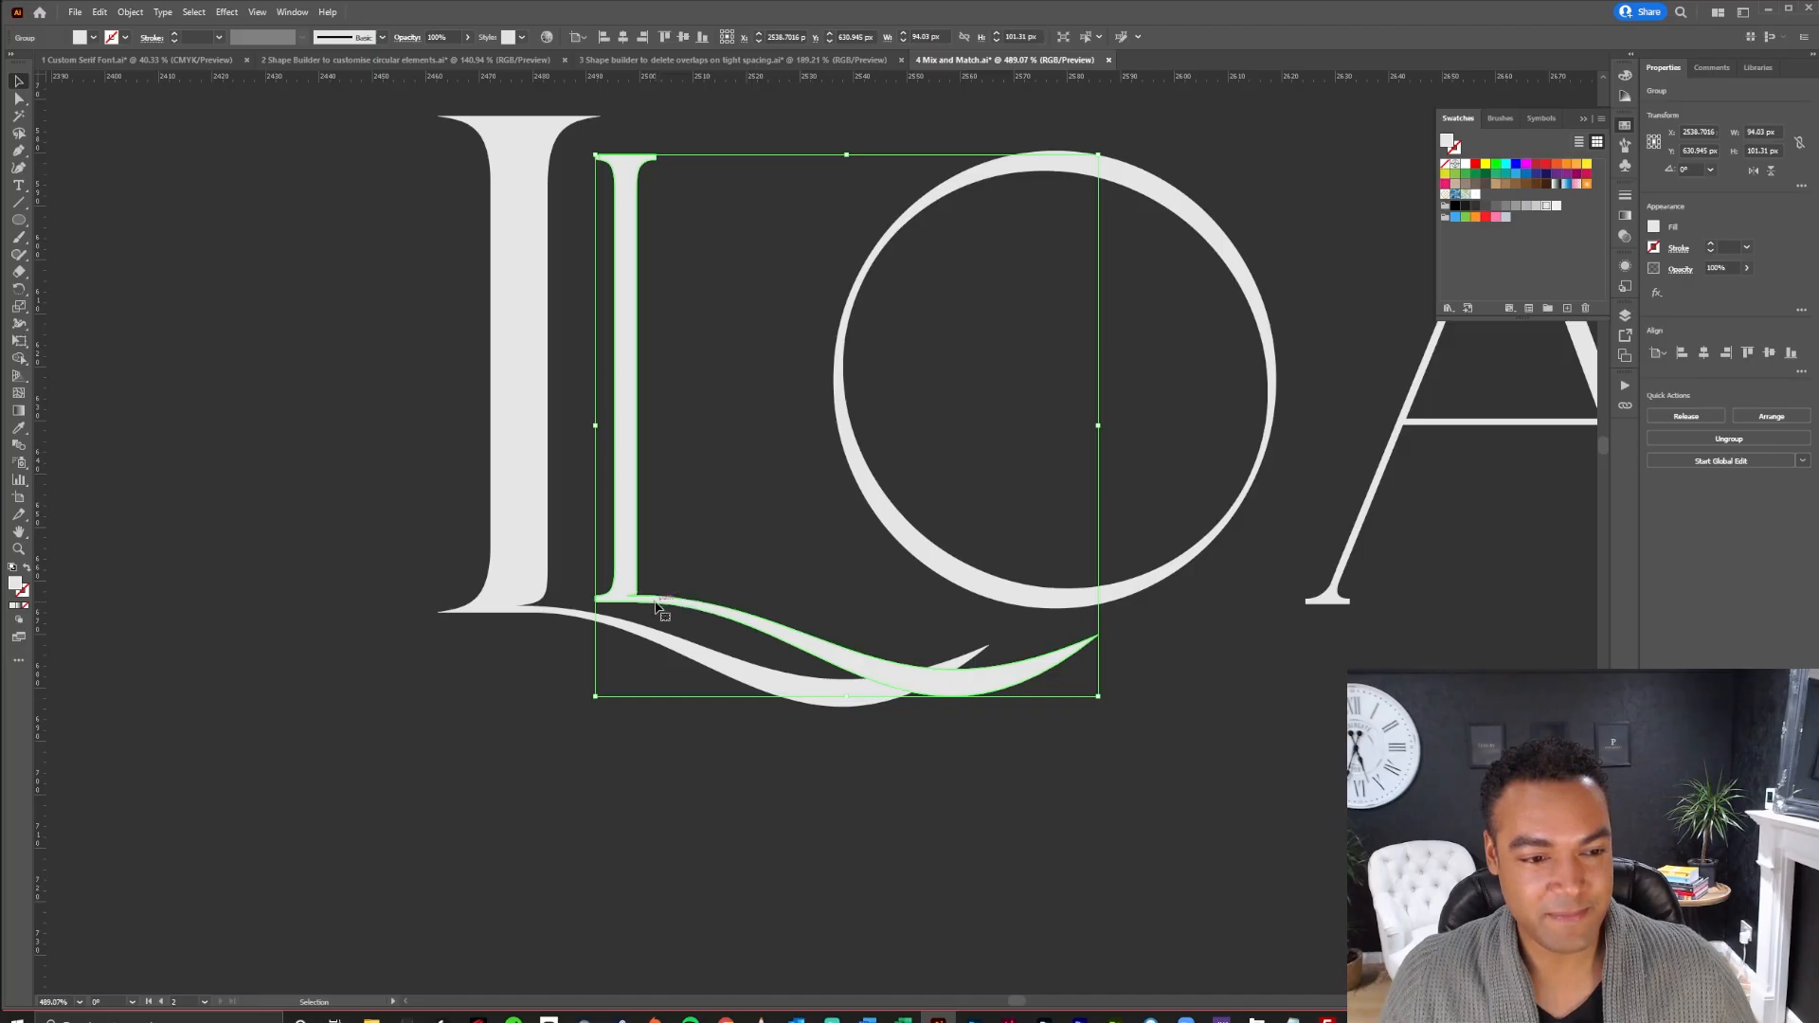
pyautogui.click(526, 568)
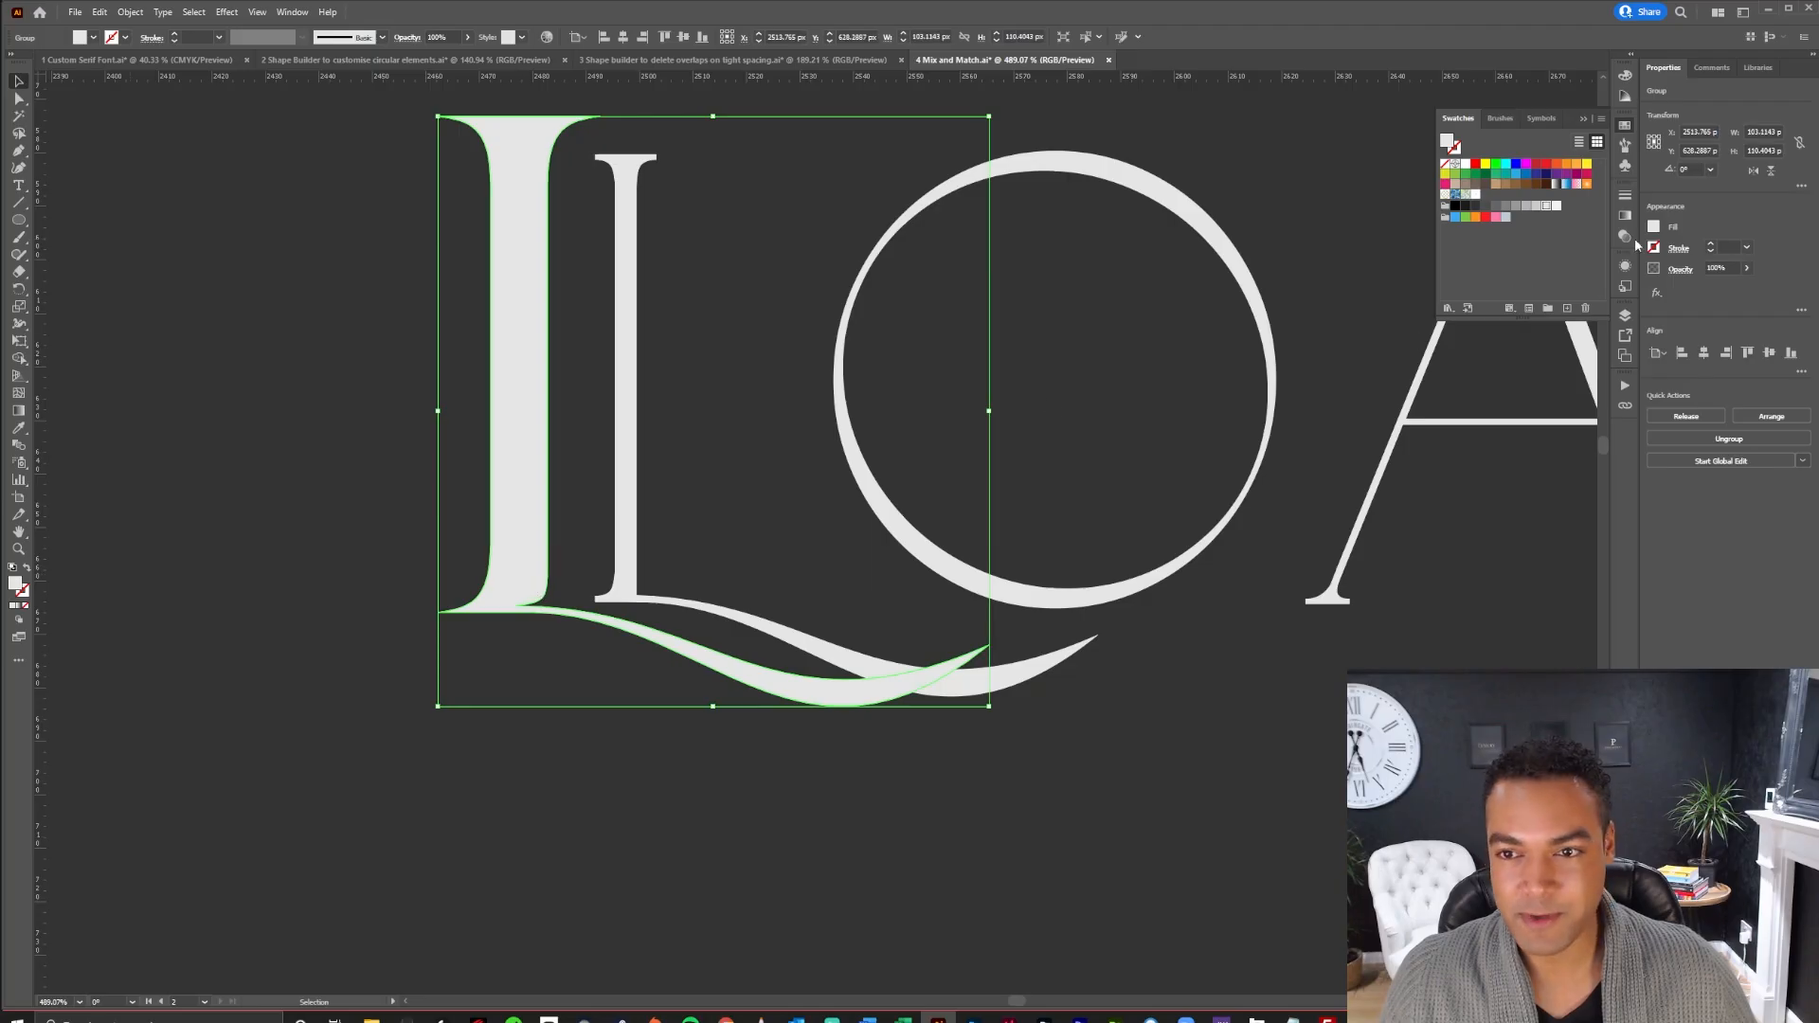
pyautogui.moveTo(555, 488); pyautogui.dragTo(608, 489)
pyautogui.moveTo(612, 489); pyautogui.dragTo(614, 490)
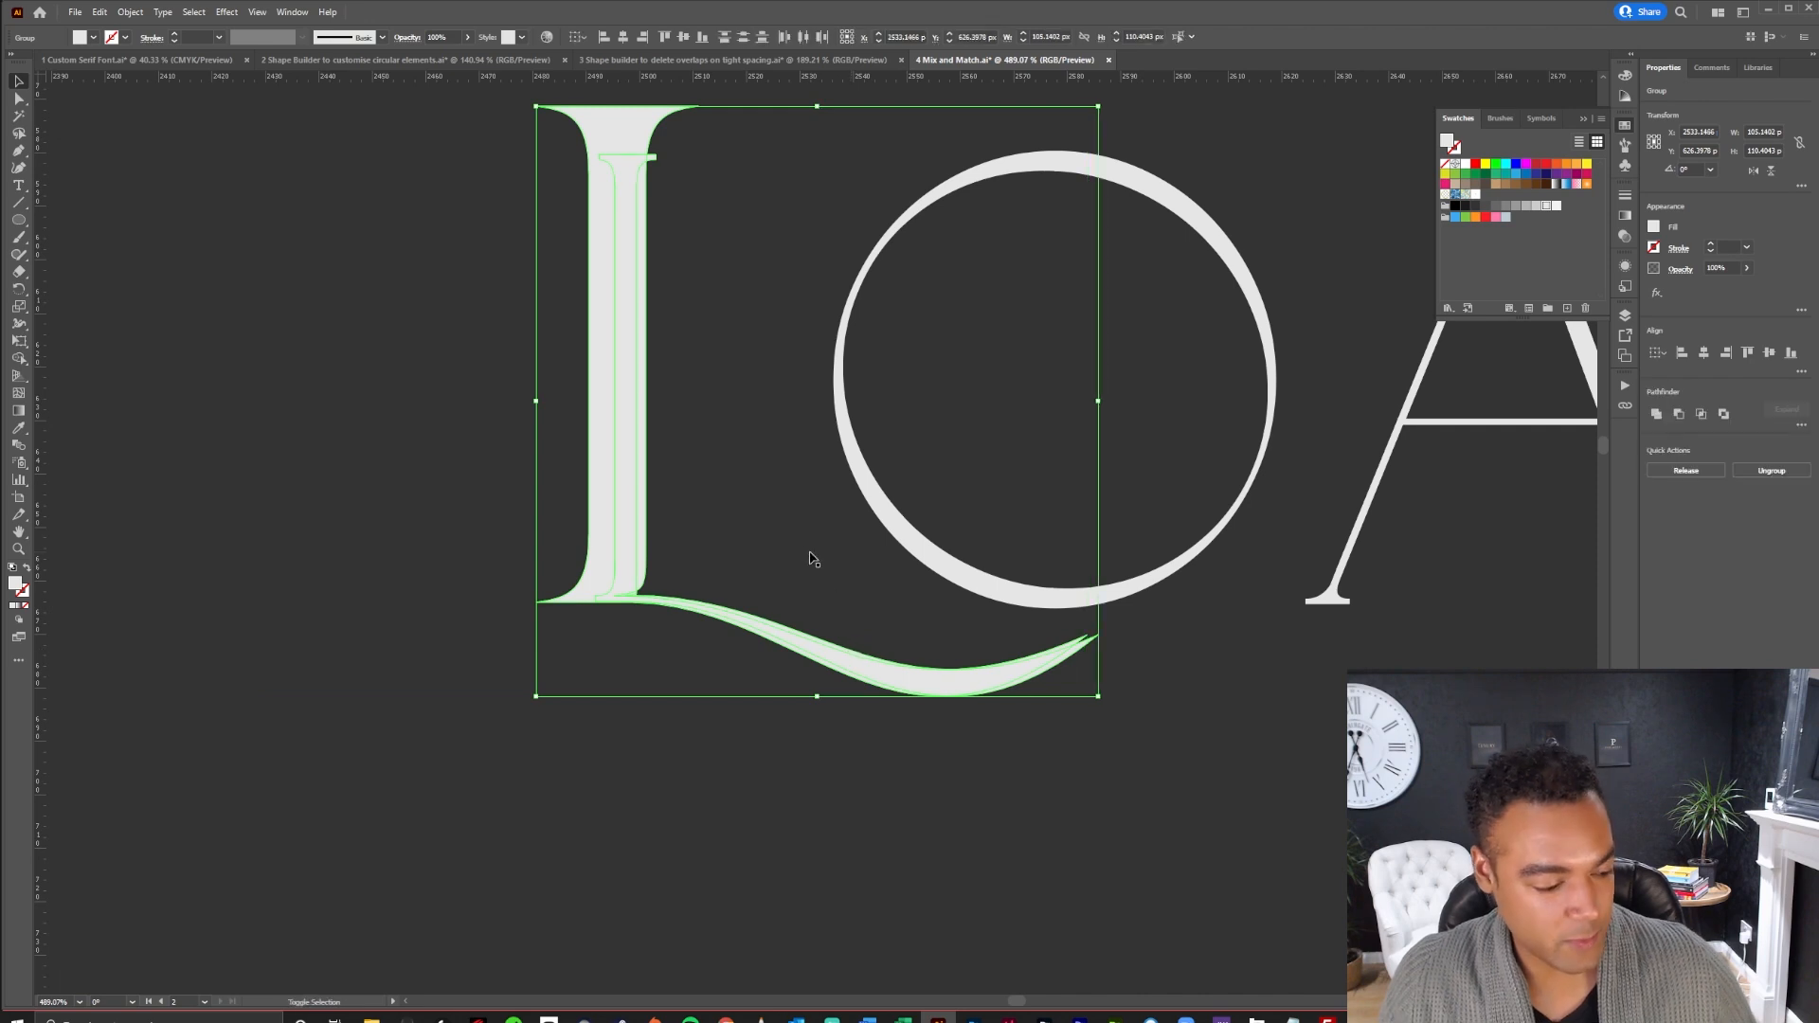
# Draw a rectangle about 32 by 27 px across the lower stem of the overlapping Ls, ending at the tail
pyautogui.hotkey('shift', 'm')
pyautogui.moveTo(642, 573); pyautogui.dragTo(625, 583)
pyautogui.press('m')
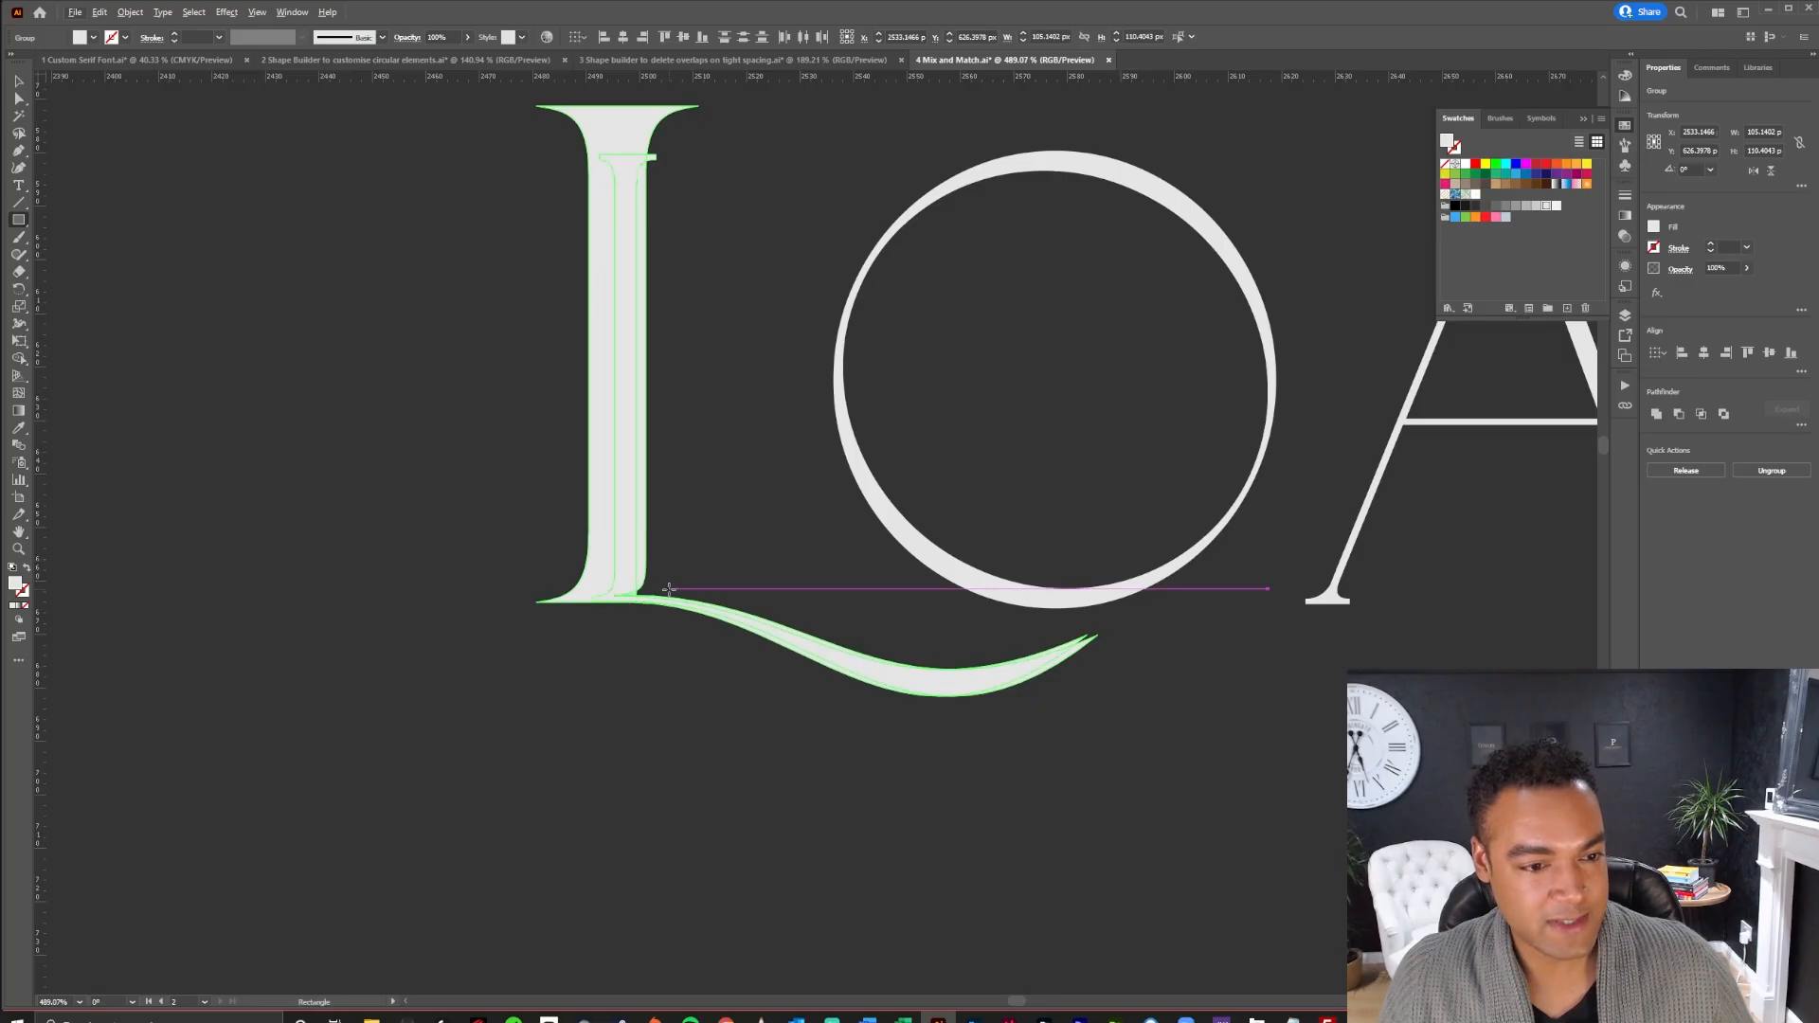
pyautogui.moveTo(667, 595); pyautogui.dragTo(495, 447)
pyautogui.press('v')
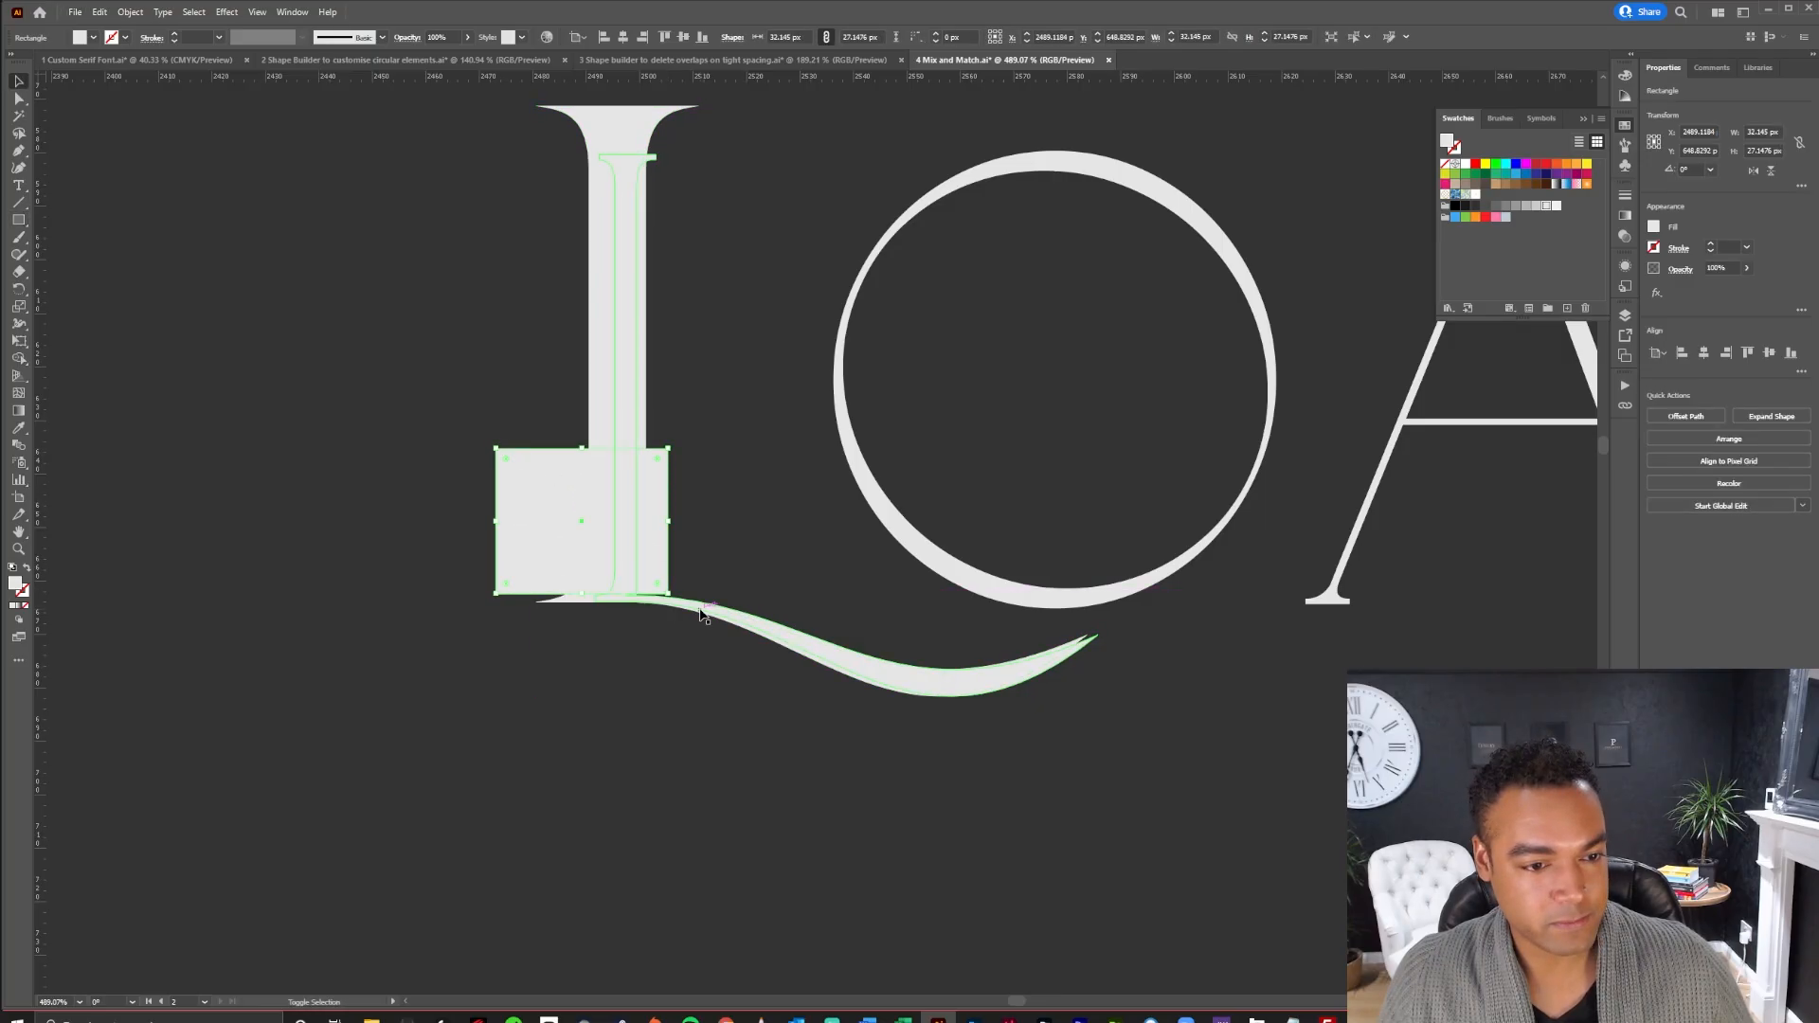
# Select the heavy L with the rectangle and remove its stem and the rectangle using Shape Builder, keeping only the tail
pyautogui.click(714, 511)
pyautogui.click(616, 410)
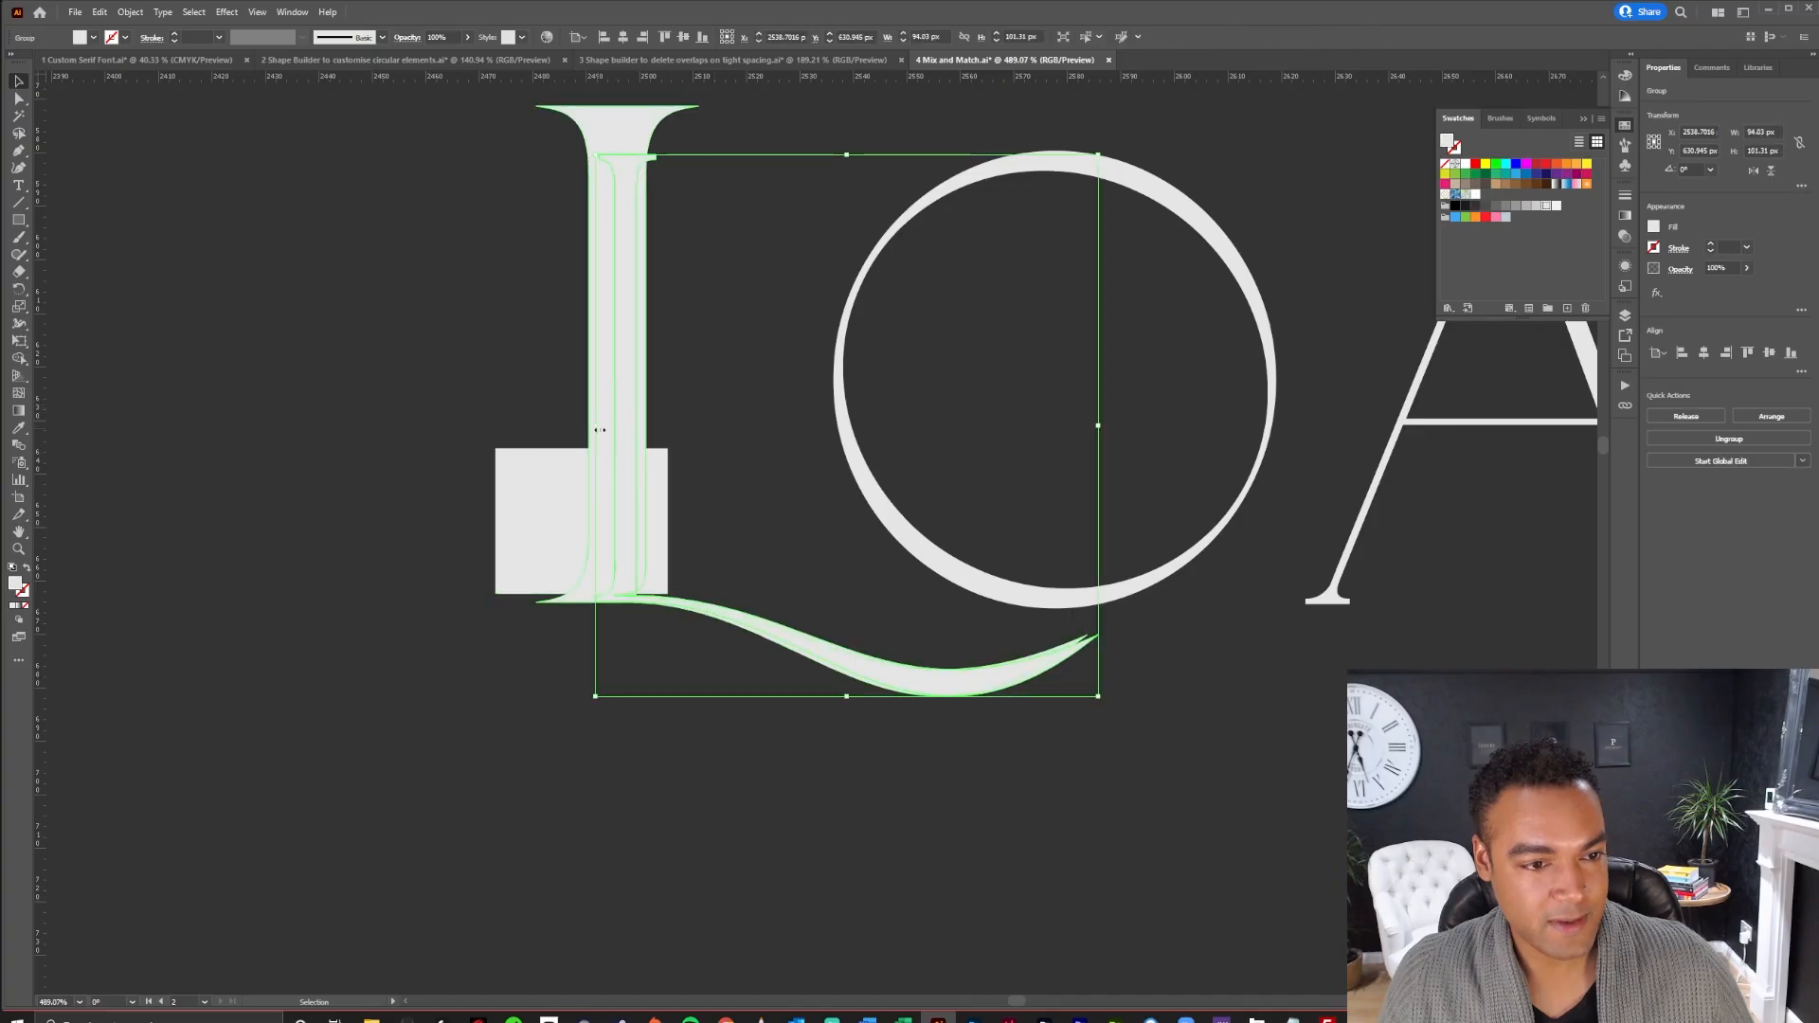
pyautogui.keyDown('shift'); pyautogui.click(609, 394); pyautogui.keyUp('shift')
pyautogui.keyDown('shift'); pyautogui.click(609, 508); pyautogui.keyUp('shift')
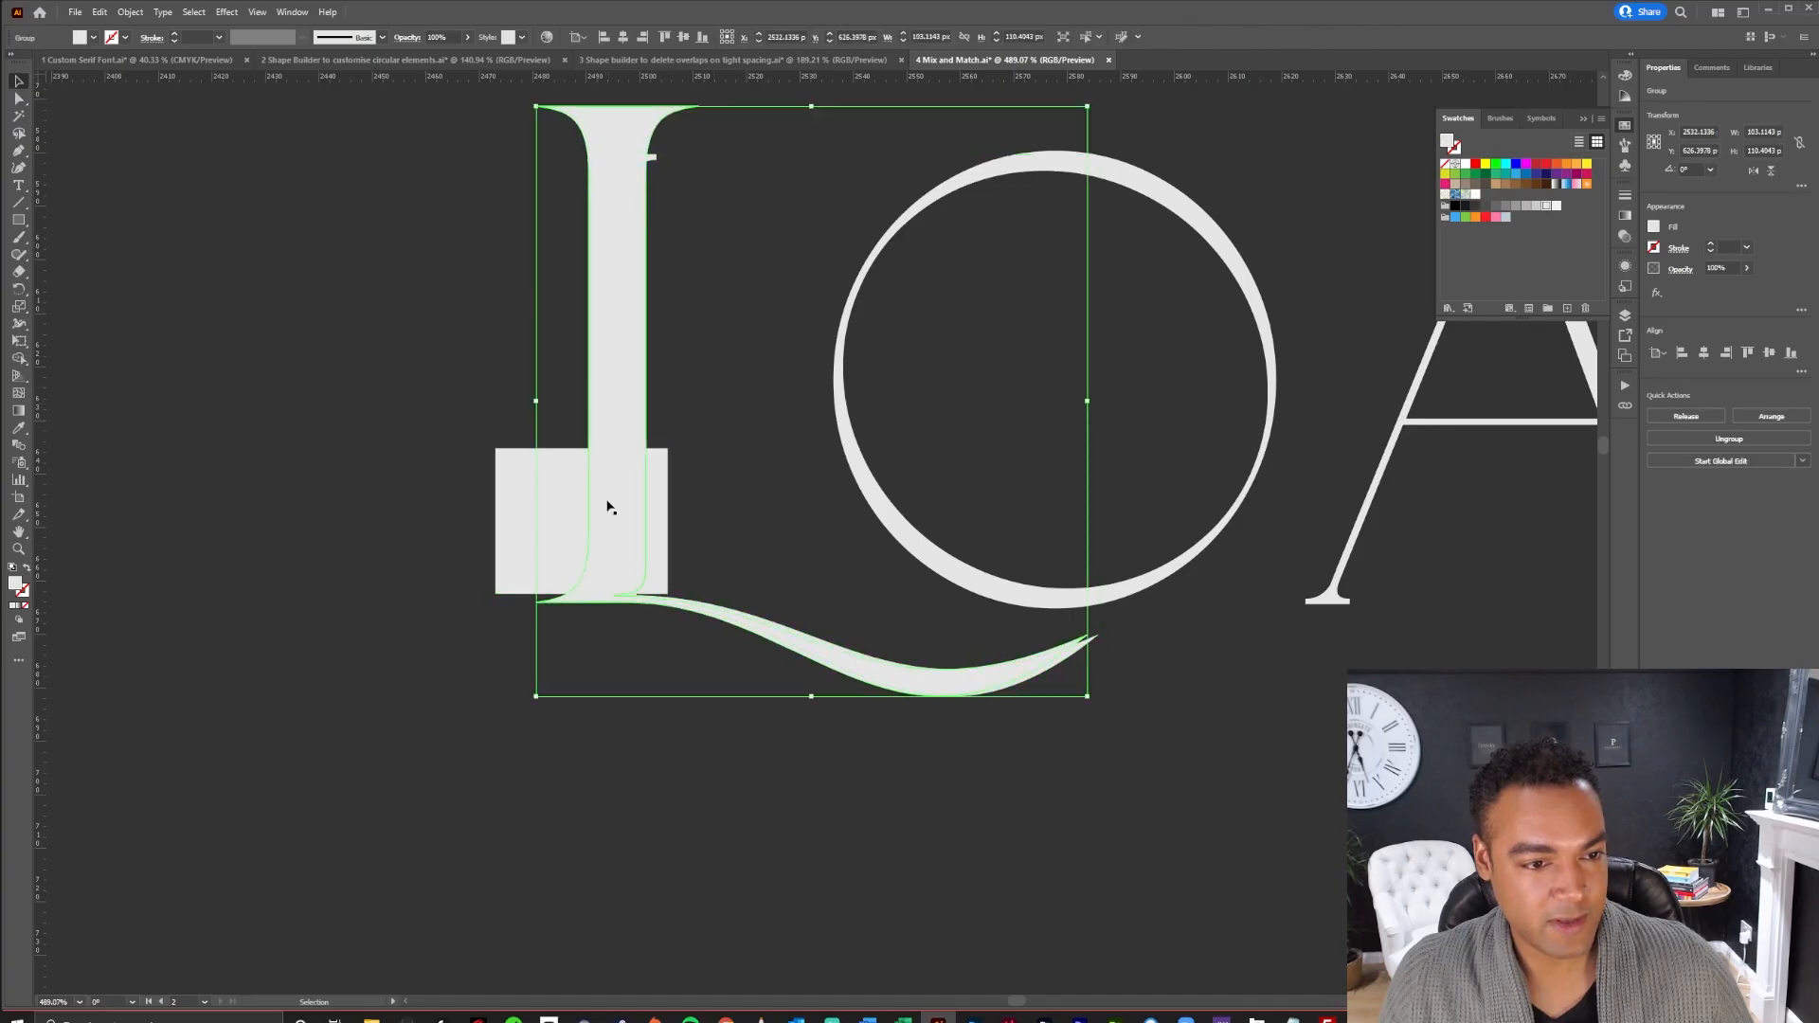
pyautogui.keyDown('shift'); pyautogui.click(514, 542); pyautogui.keyUp('shift')
pyautogui.hotkey('shift', 'm')
pyautogui.moveTo(653, 523)
pyautogui.mouseDown()
pyautogui.moveTo(591, 476)
pyautogui.moveTo(622, 419)
pyautogui.mouseUp()
pyautogui.press('v')
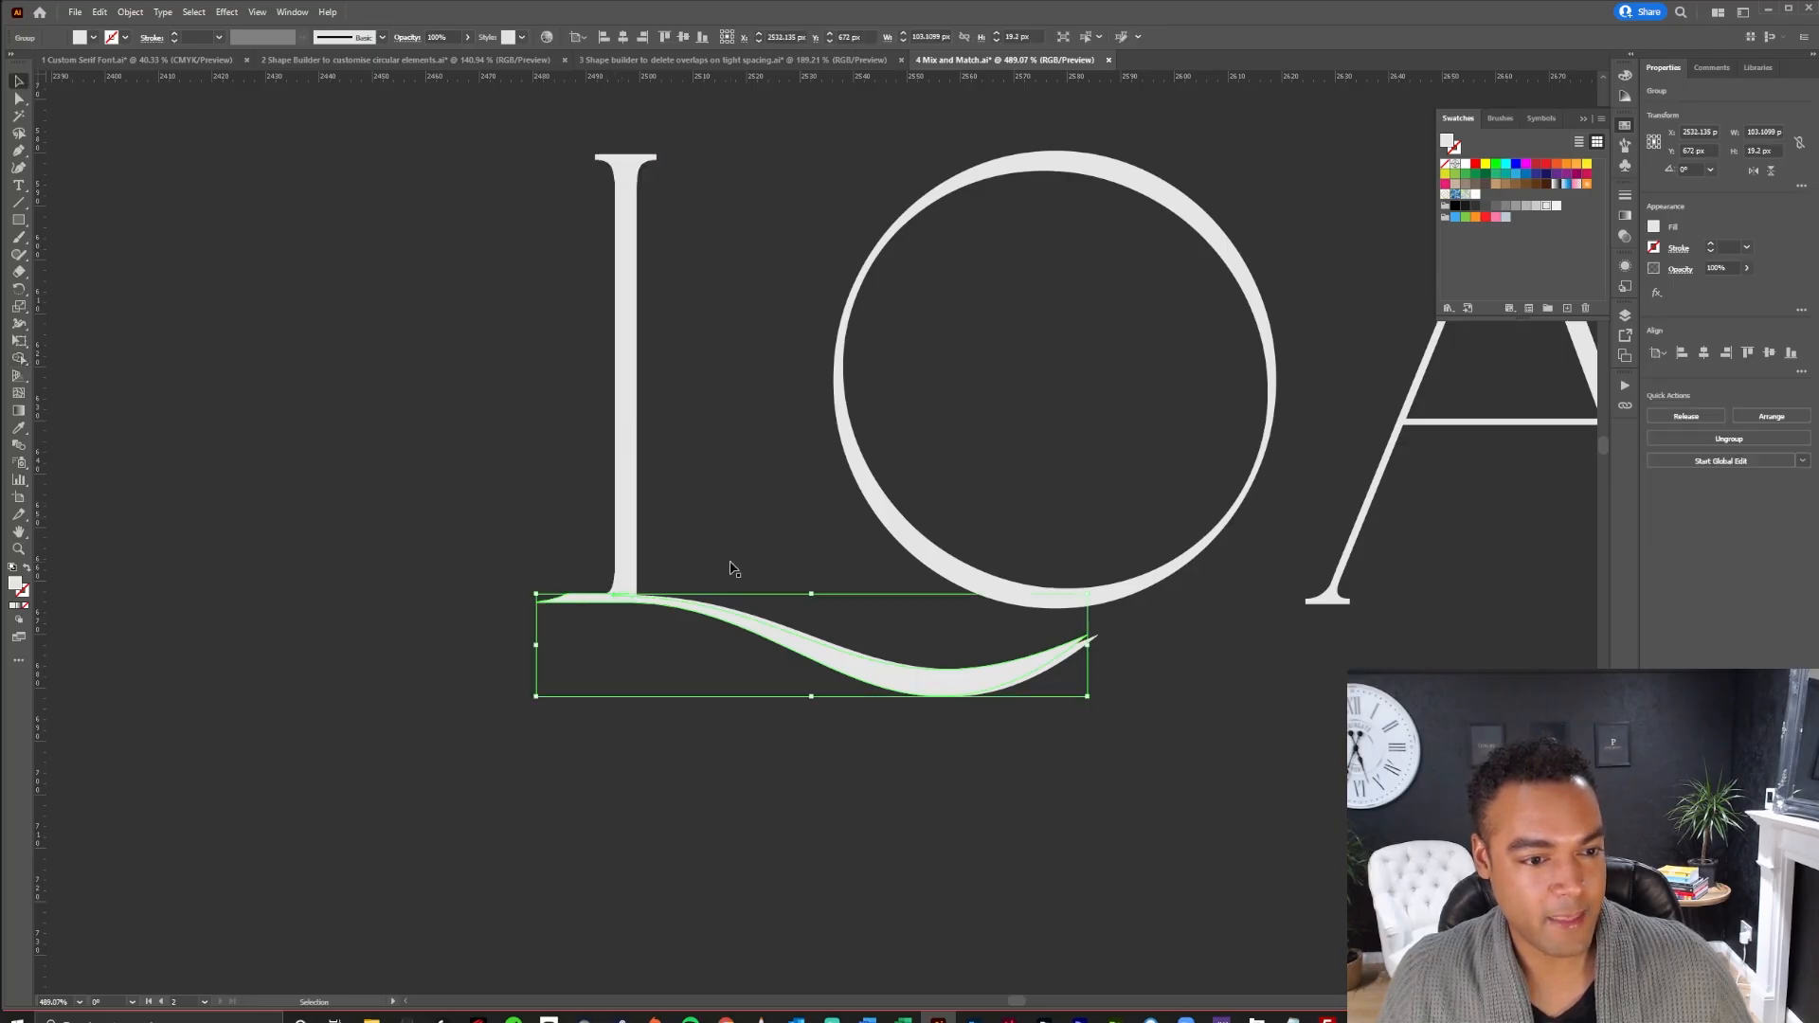
# Move the separated heavy tail below the light L and delete it
pyautogui.click(729, 568)
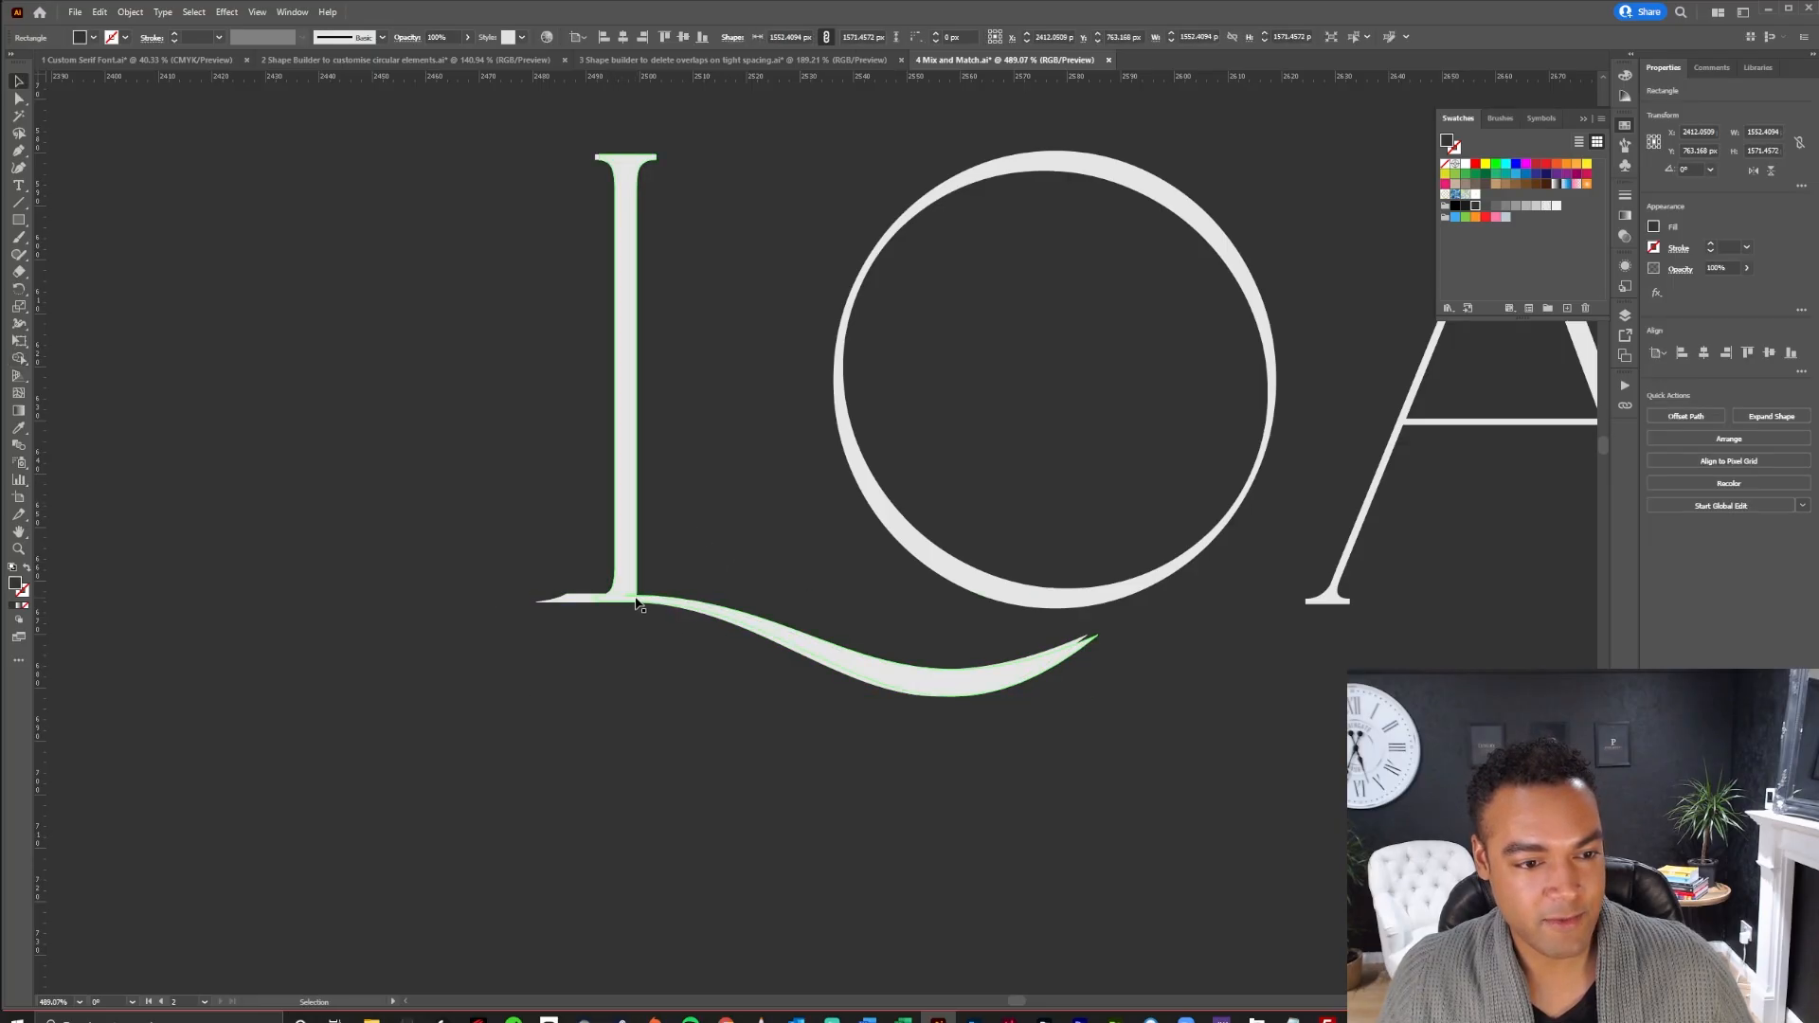
pyautogui.moveTo(587, 607); pyautogui.dragTo(597, 658)
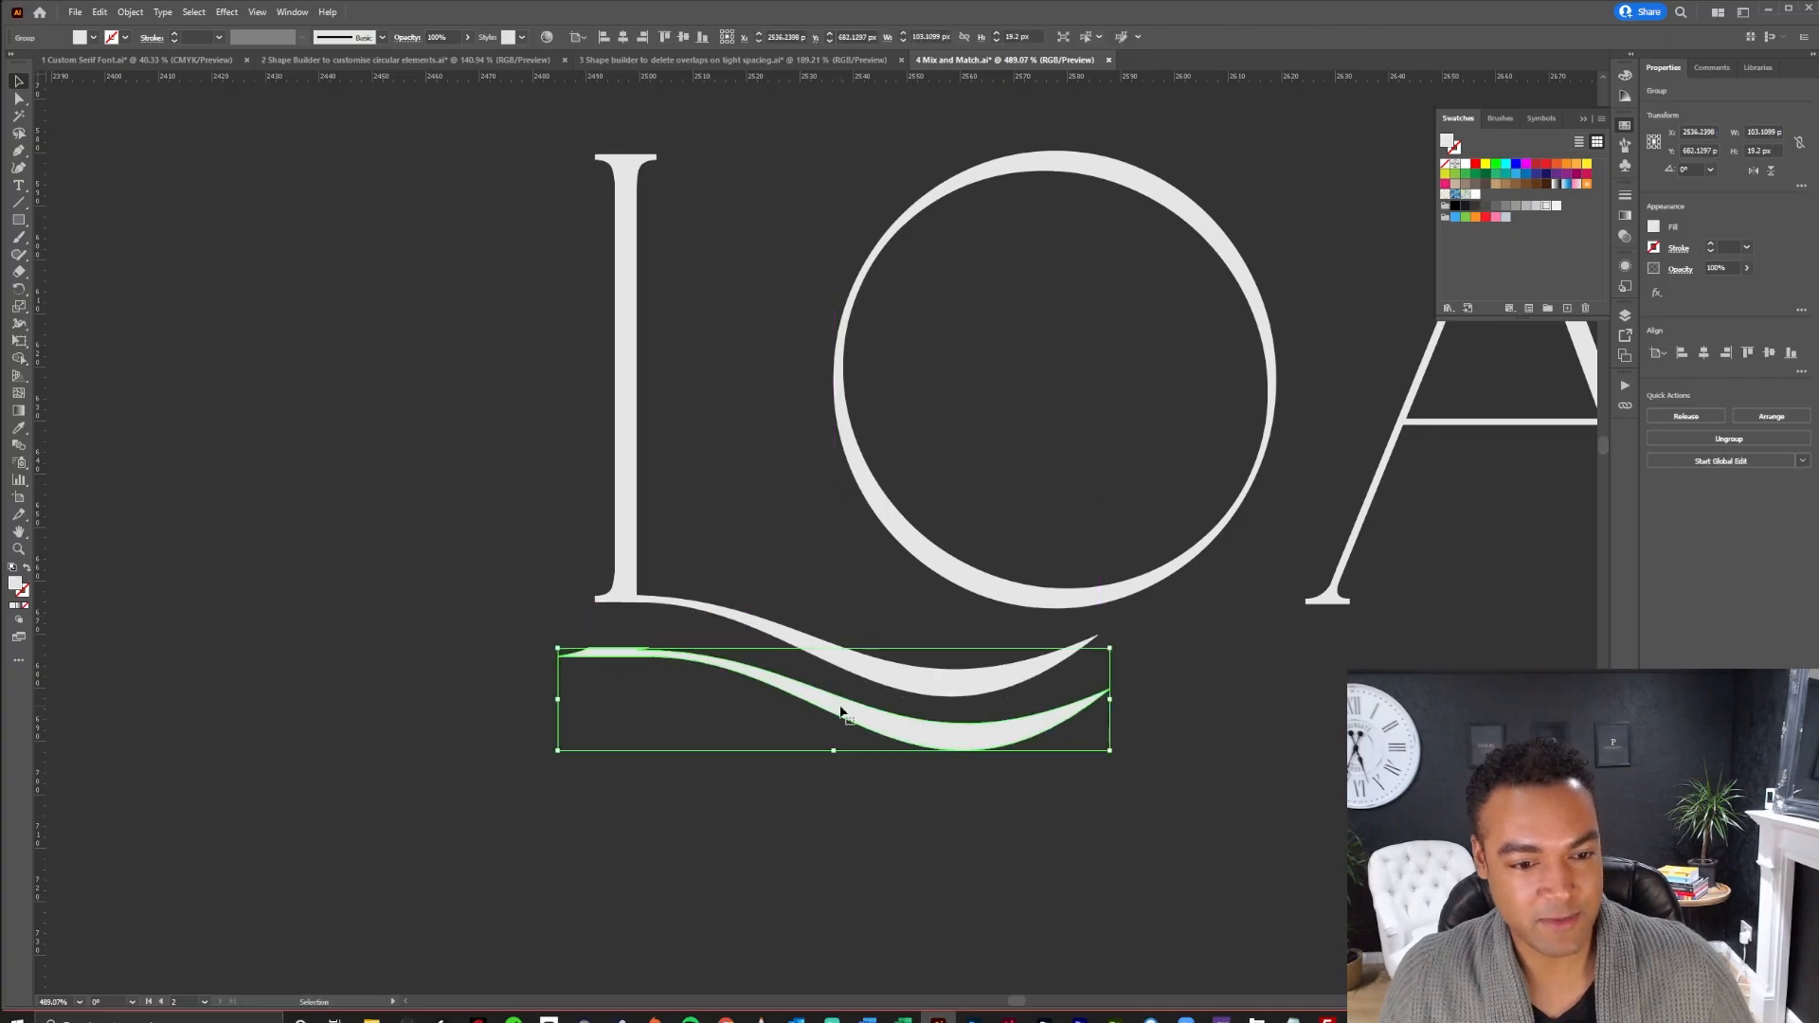
pyautogui.press('Delete')
# Examine the L's tail and stem in the light wordmark and in the more naturally shaped LOAVERS variations below
pyautogui.moveTo(1139, 720); pyautogui.dragTo(848, 695)
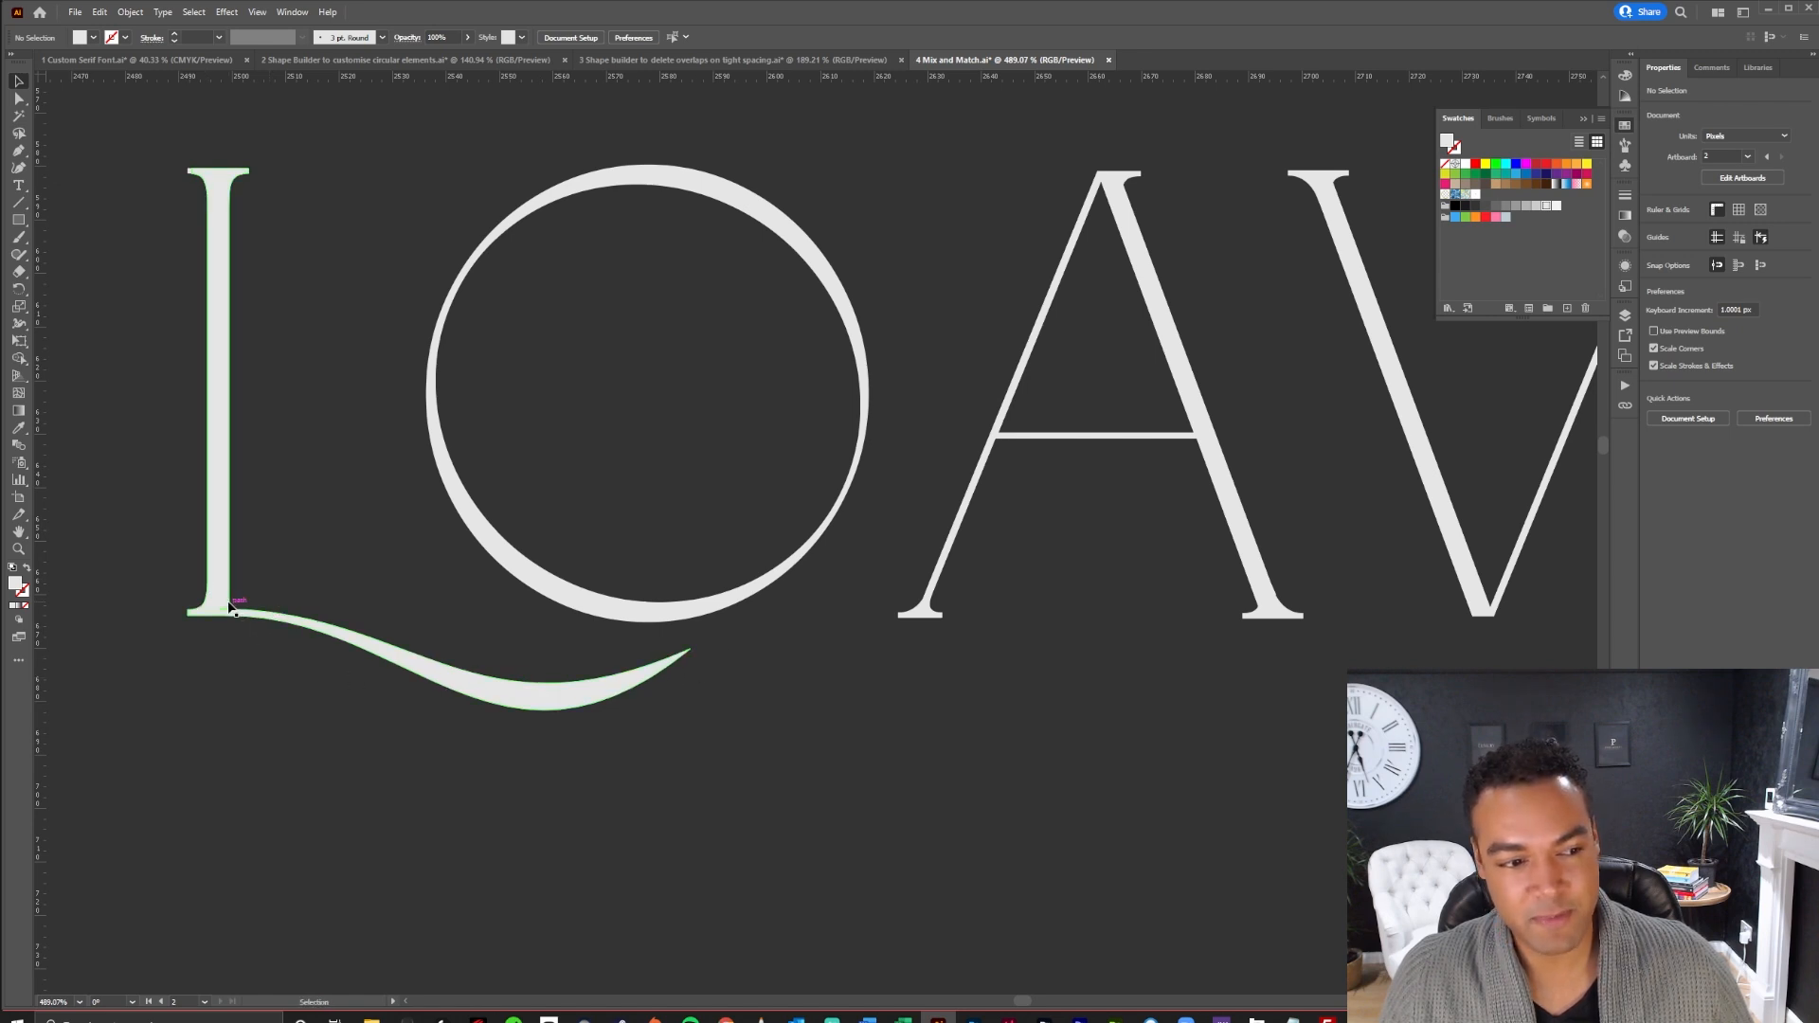
pyautogui.moveTo(1139, 670); pyautogui.dragTo(1111, 668)
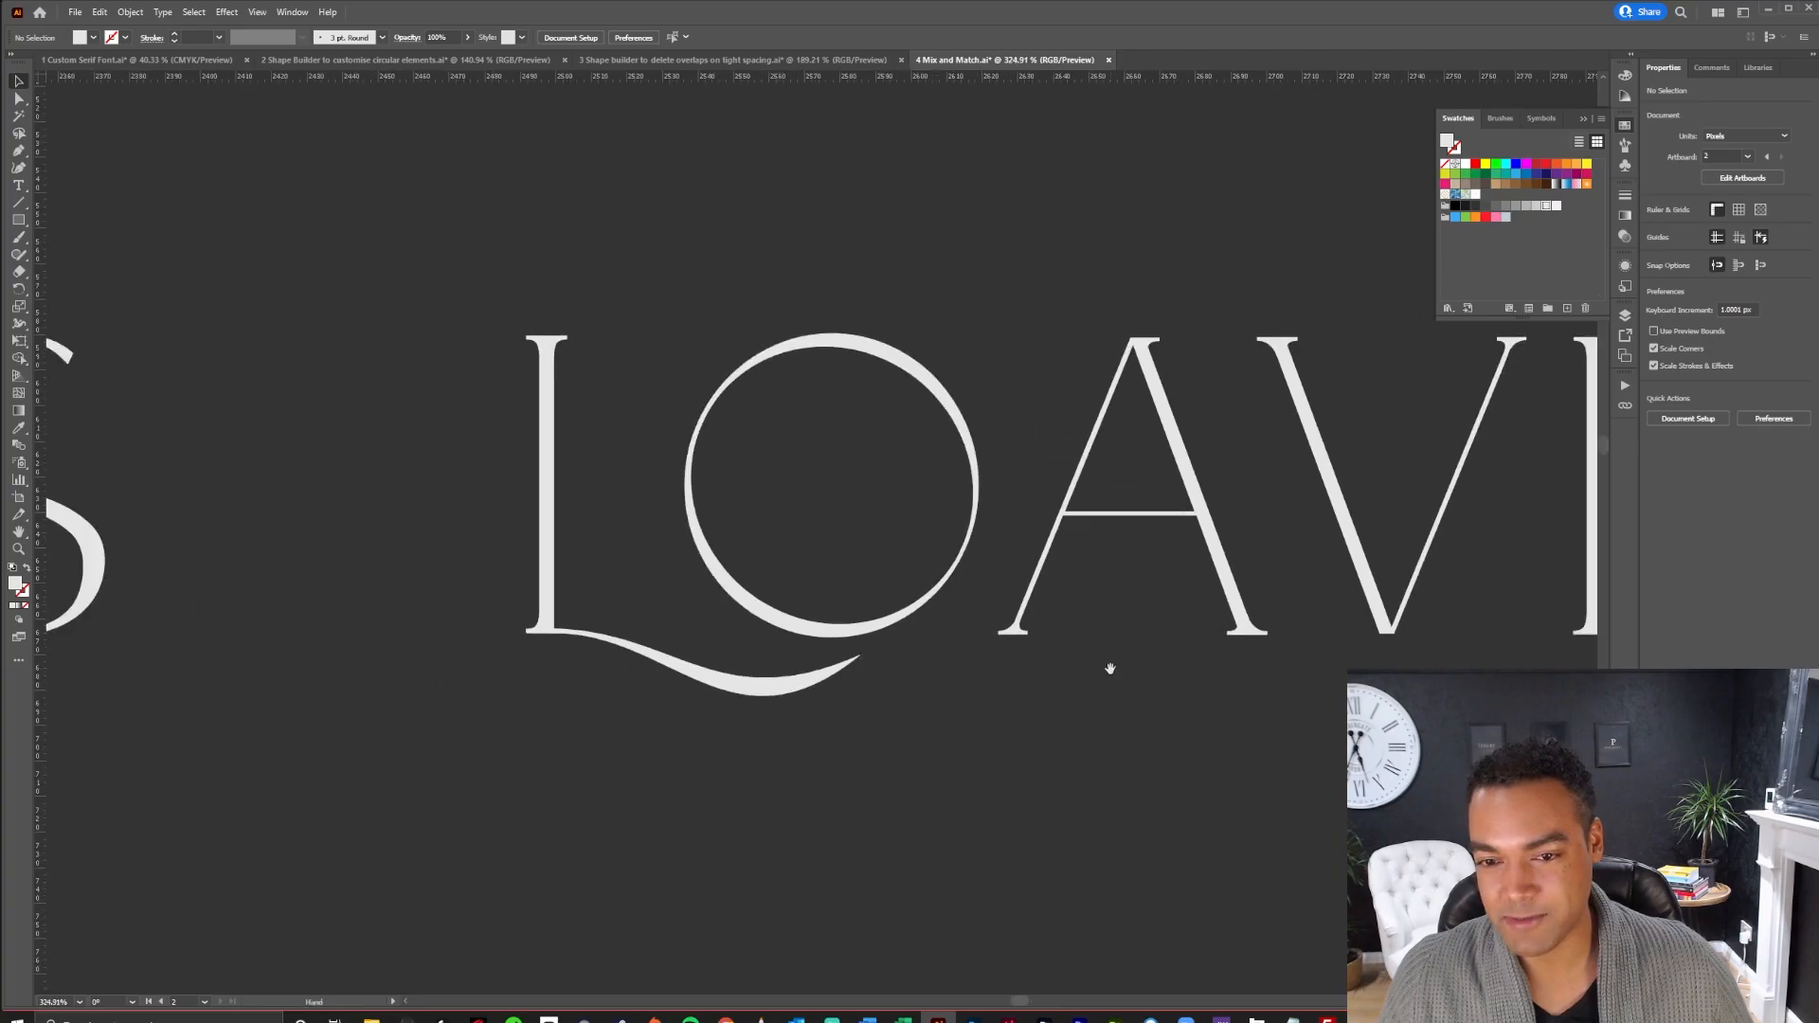
pyautogui.moveTo(1432, 655); pyautogui.dragTo(1291, 588)
pyautogui.moveTo(962, 849); pyautogui.dragTo(907, 582)
pyautogui.moveTo(928, 808); pyautogui.dragTo(933, 690)
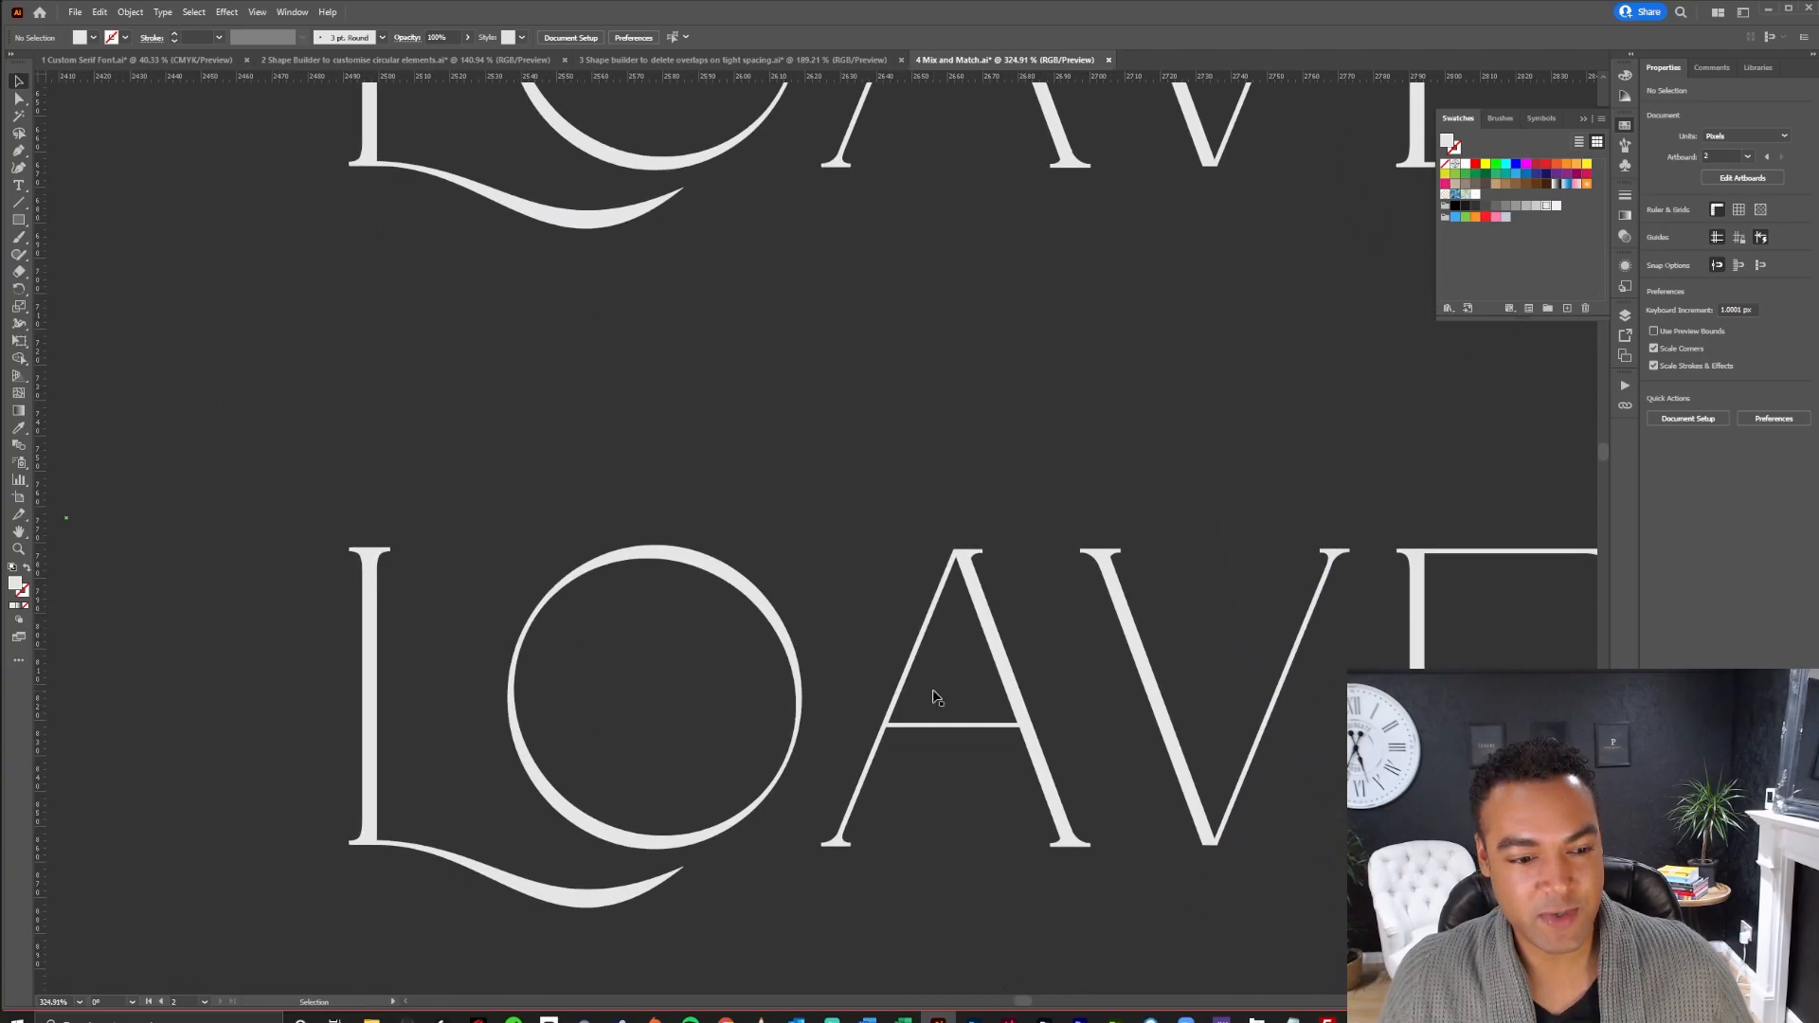
pyautogui.scroll(-5, 848, 584)
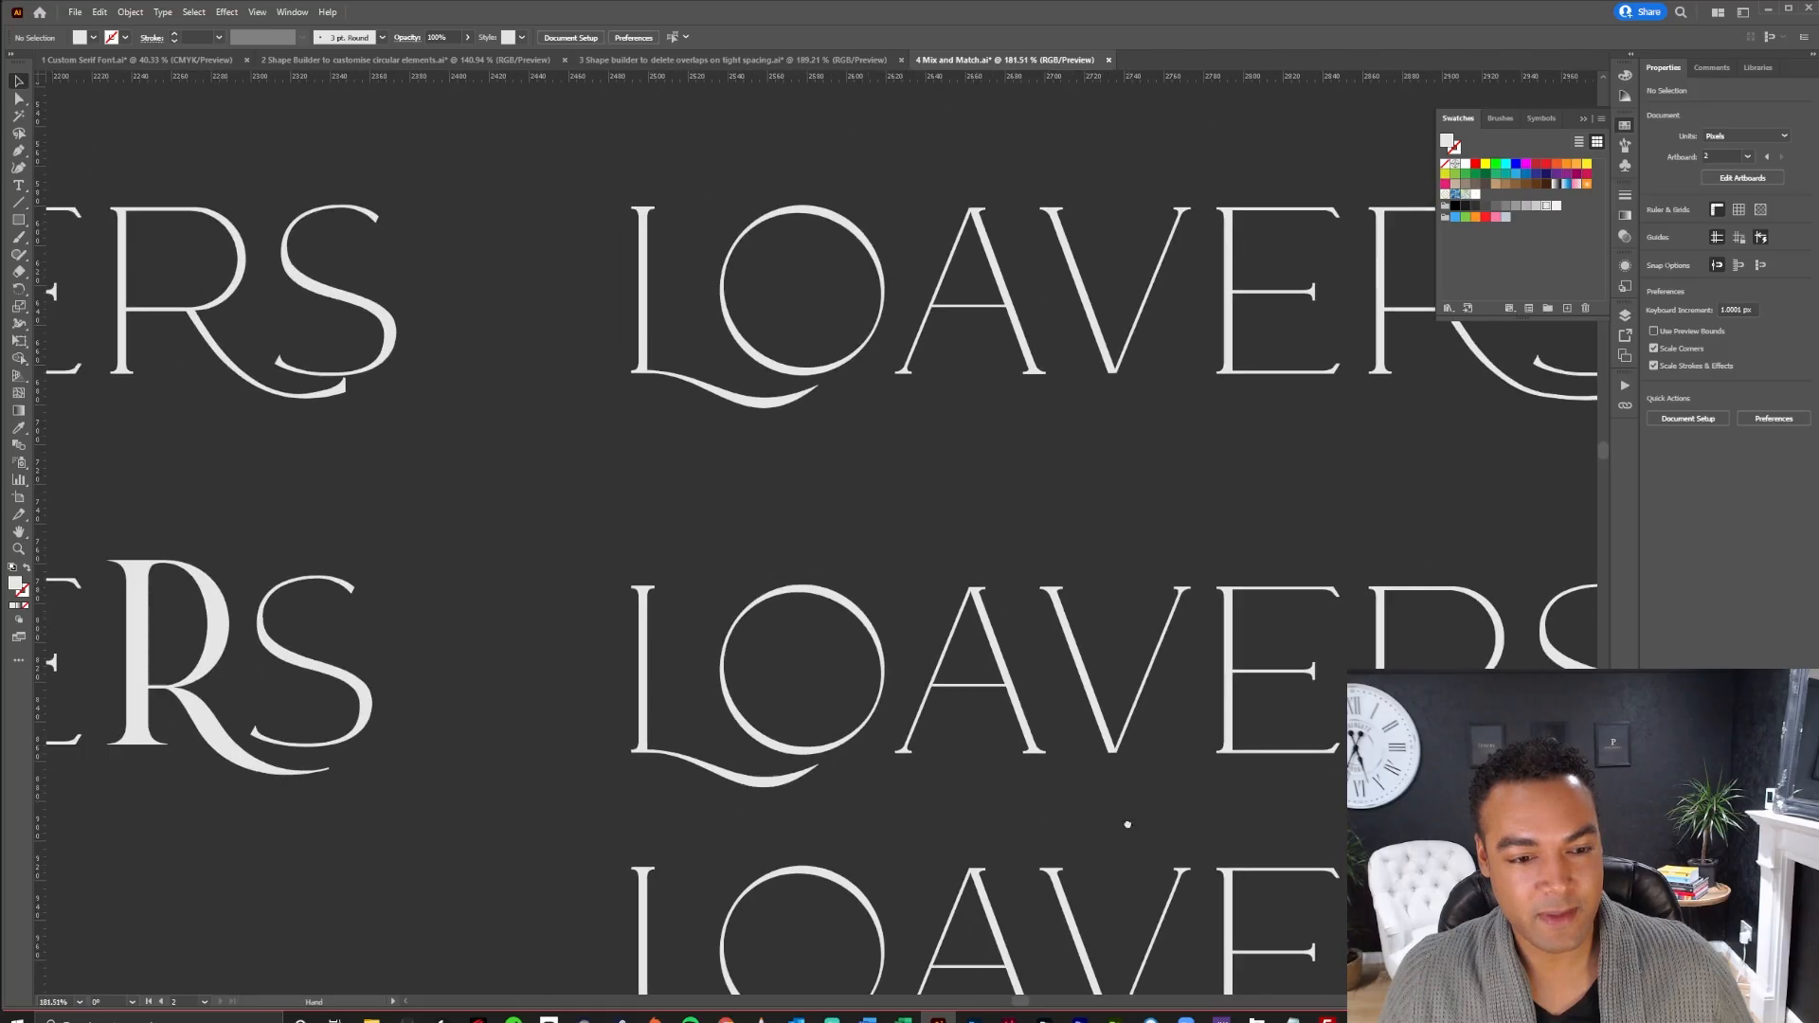
pyautogui.moveTo(1086, 725); pyautogui.dragTo(926, 686)
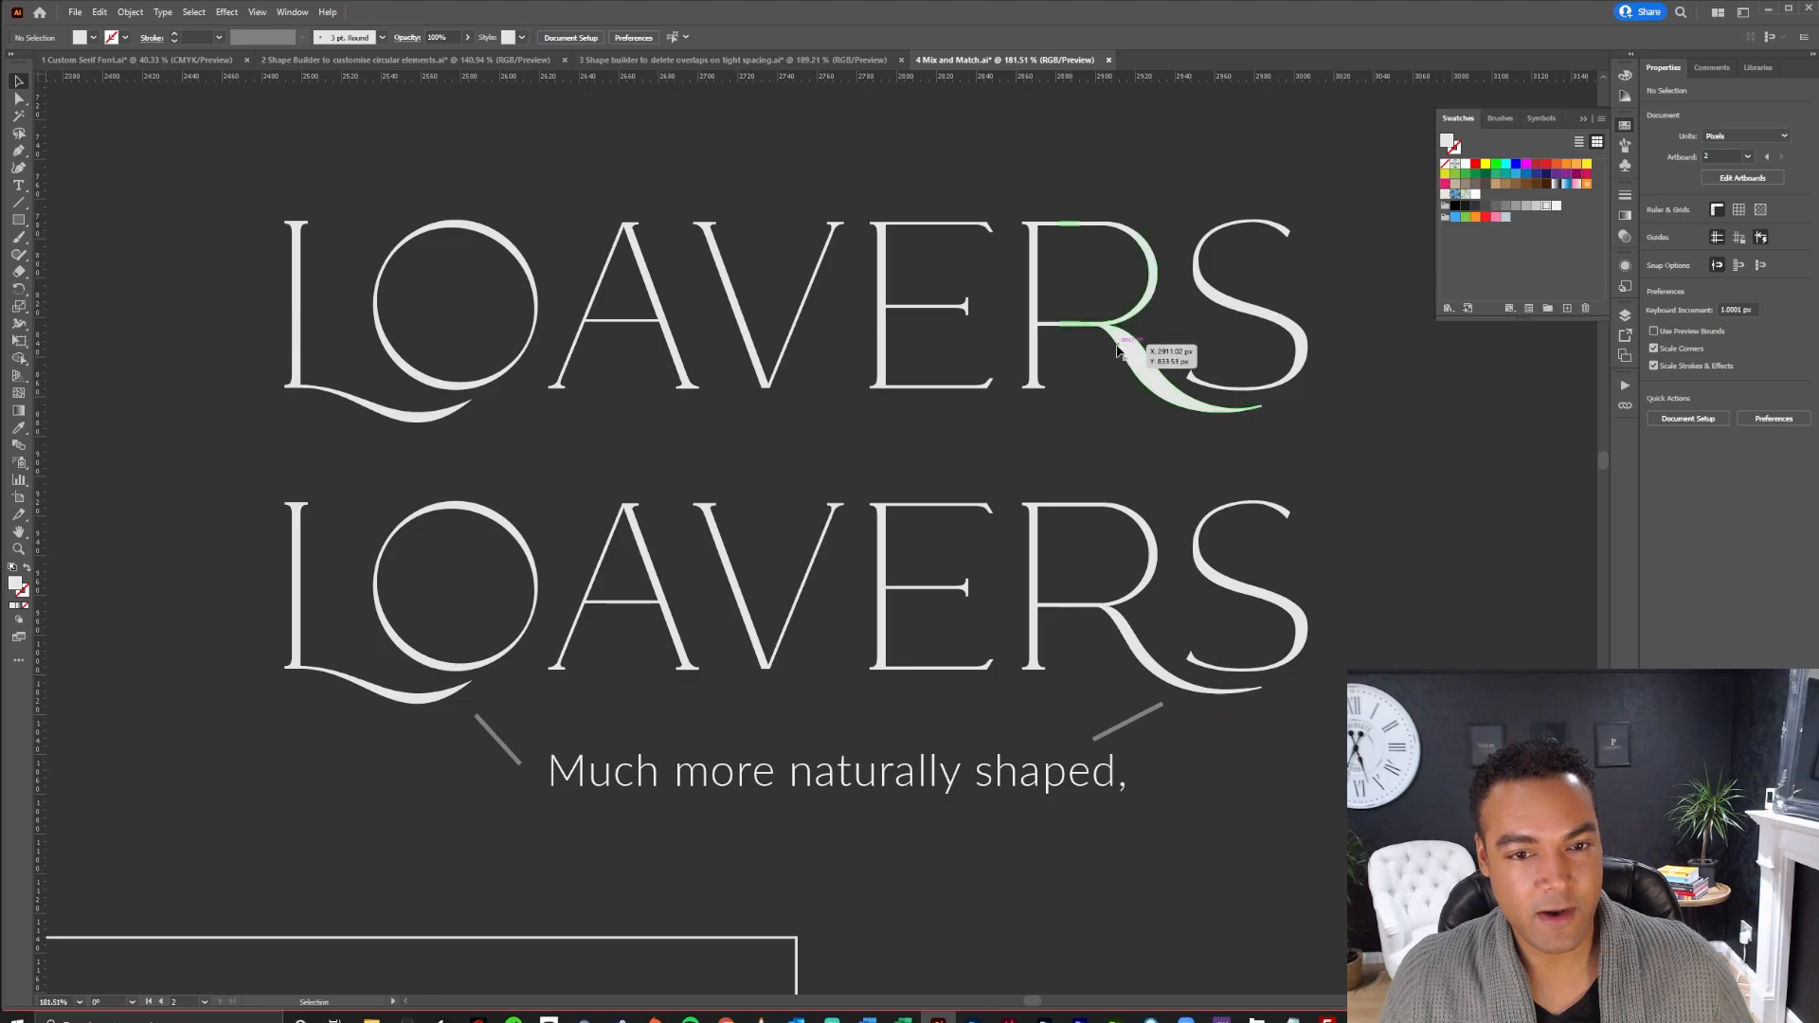
# Compare the heavier R tail with the slimmer R tail in the wordmark below, and review the whole artboard of variations
pyautogui.moveTo(1159, 343); pyautogui.dragTo(1051, 533)
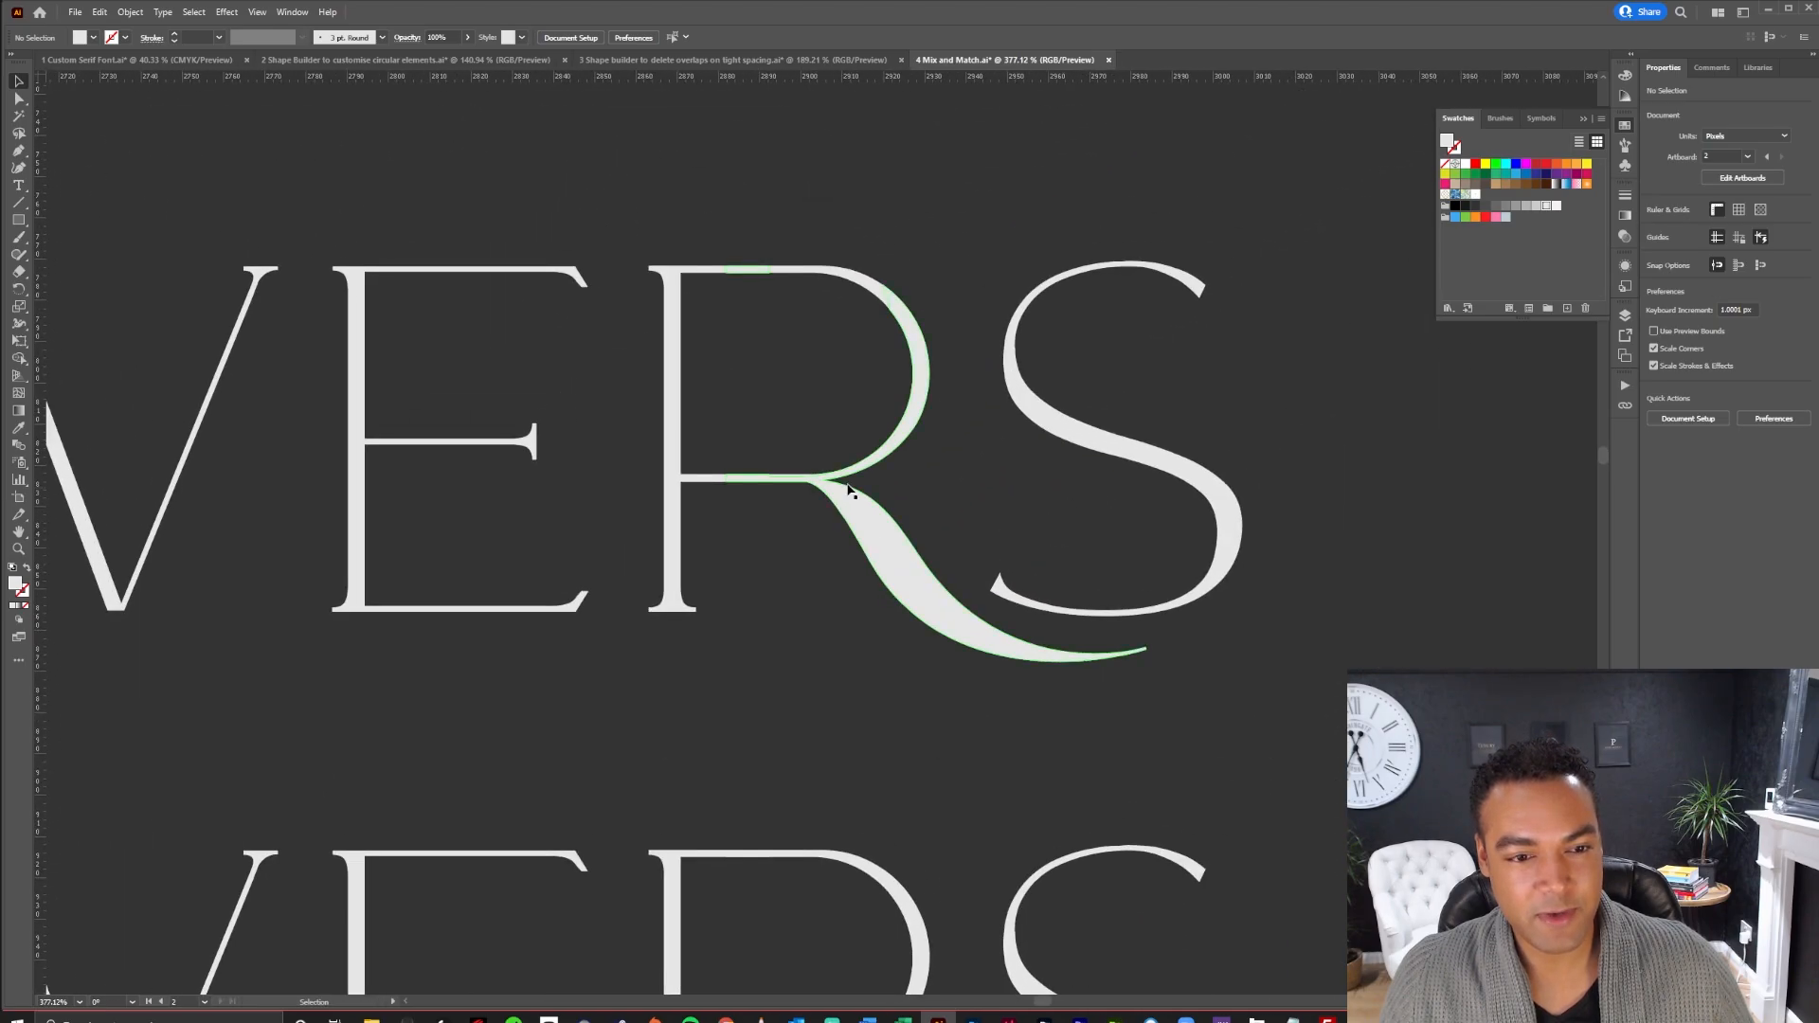
pyautogui.moveTo(870, 512)
pyautogui.mouseDown()
pyautogui.moveTo(824, 661)
pyautogui.moveTo(1030, 684)
pyautogui.moveTo(1192, 690)
pyautogui.moveTo(1379, 537)
pyautogui.moveTo(1042, 513)
pyautogui.moveTo(934, 475)
pyautogui.moveTo(897, 524)
pyautogui.moveTo(865, 531)
pyautogui.mouseUp()
pyautogui.moveTo(929, 743); pyautogui.dragTo(928, 566)
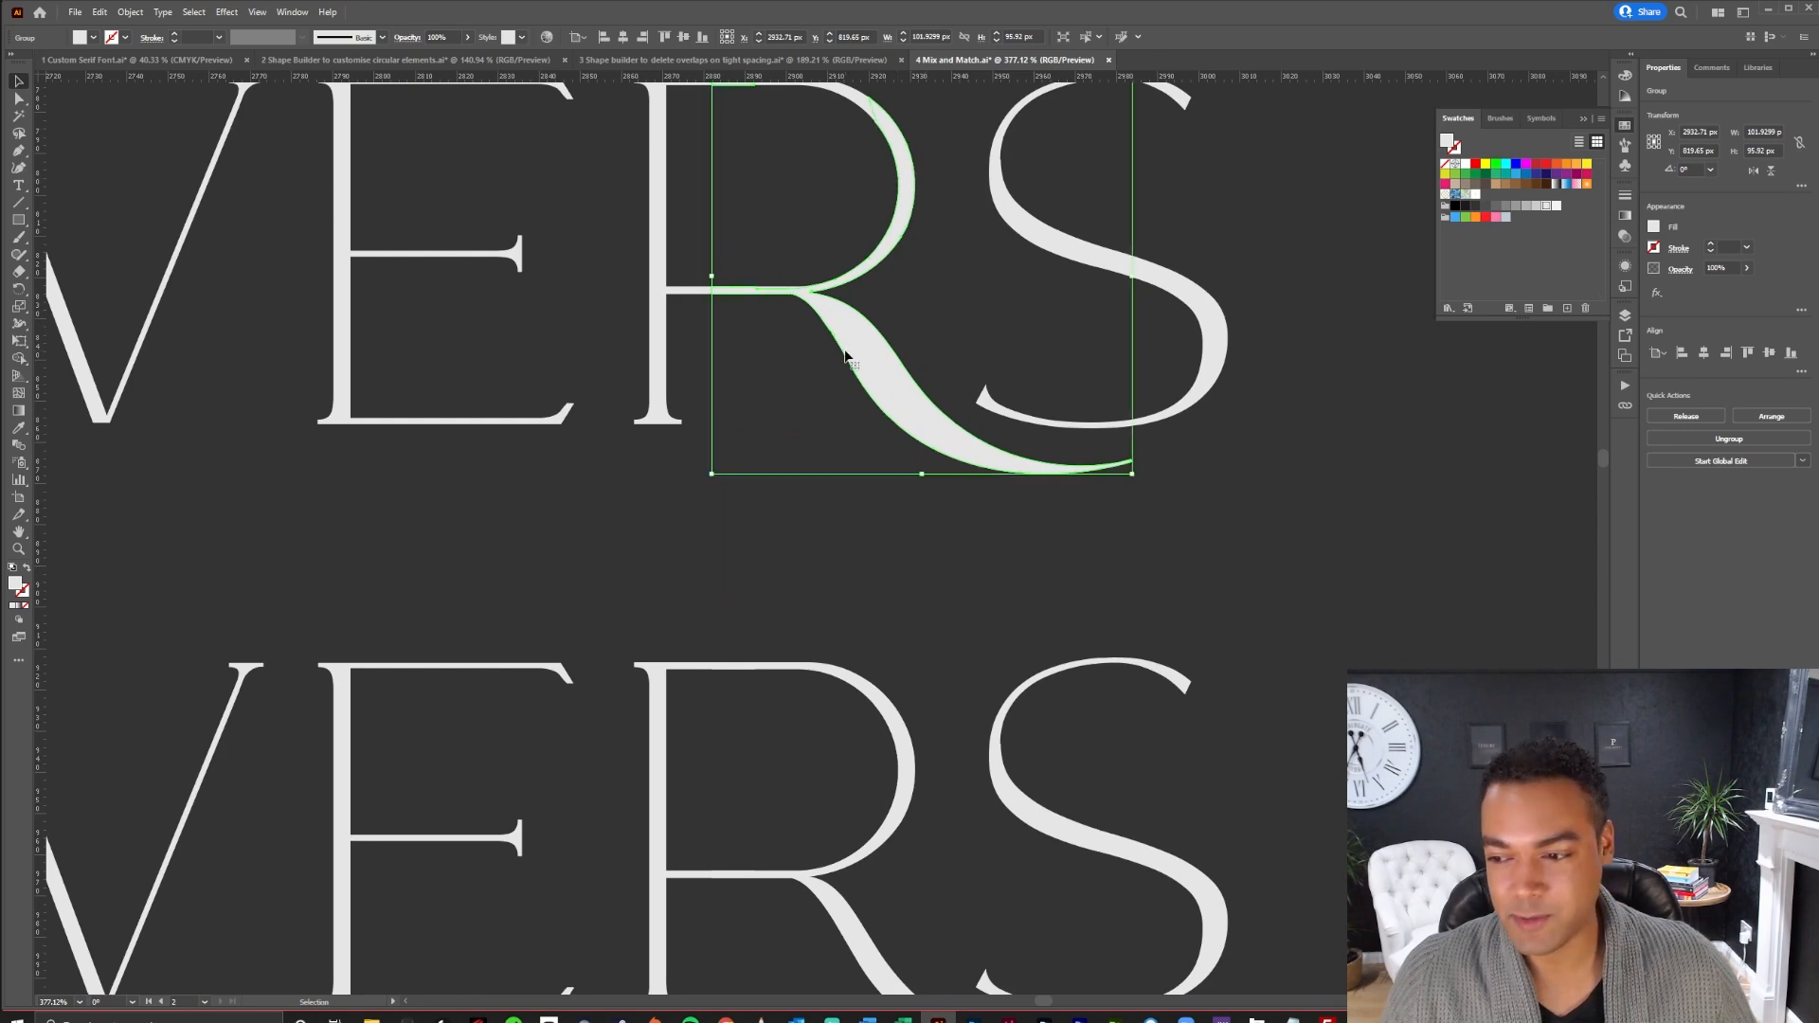
pyautogui.scroll(-6, 955, 563)
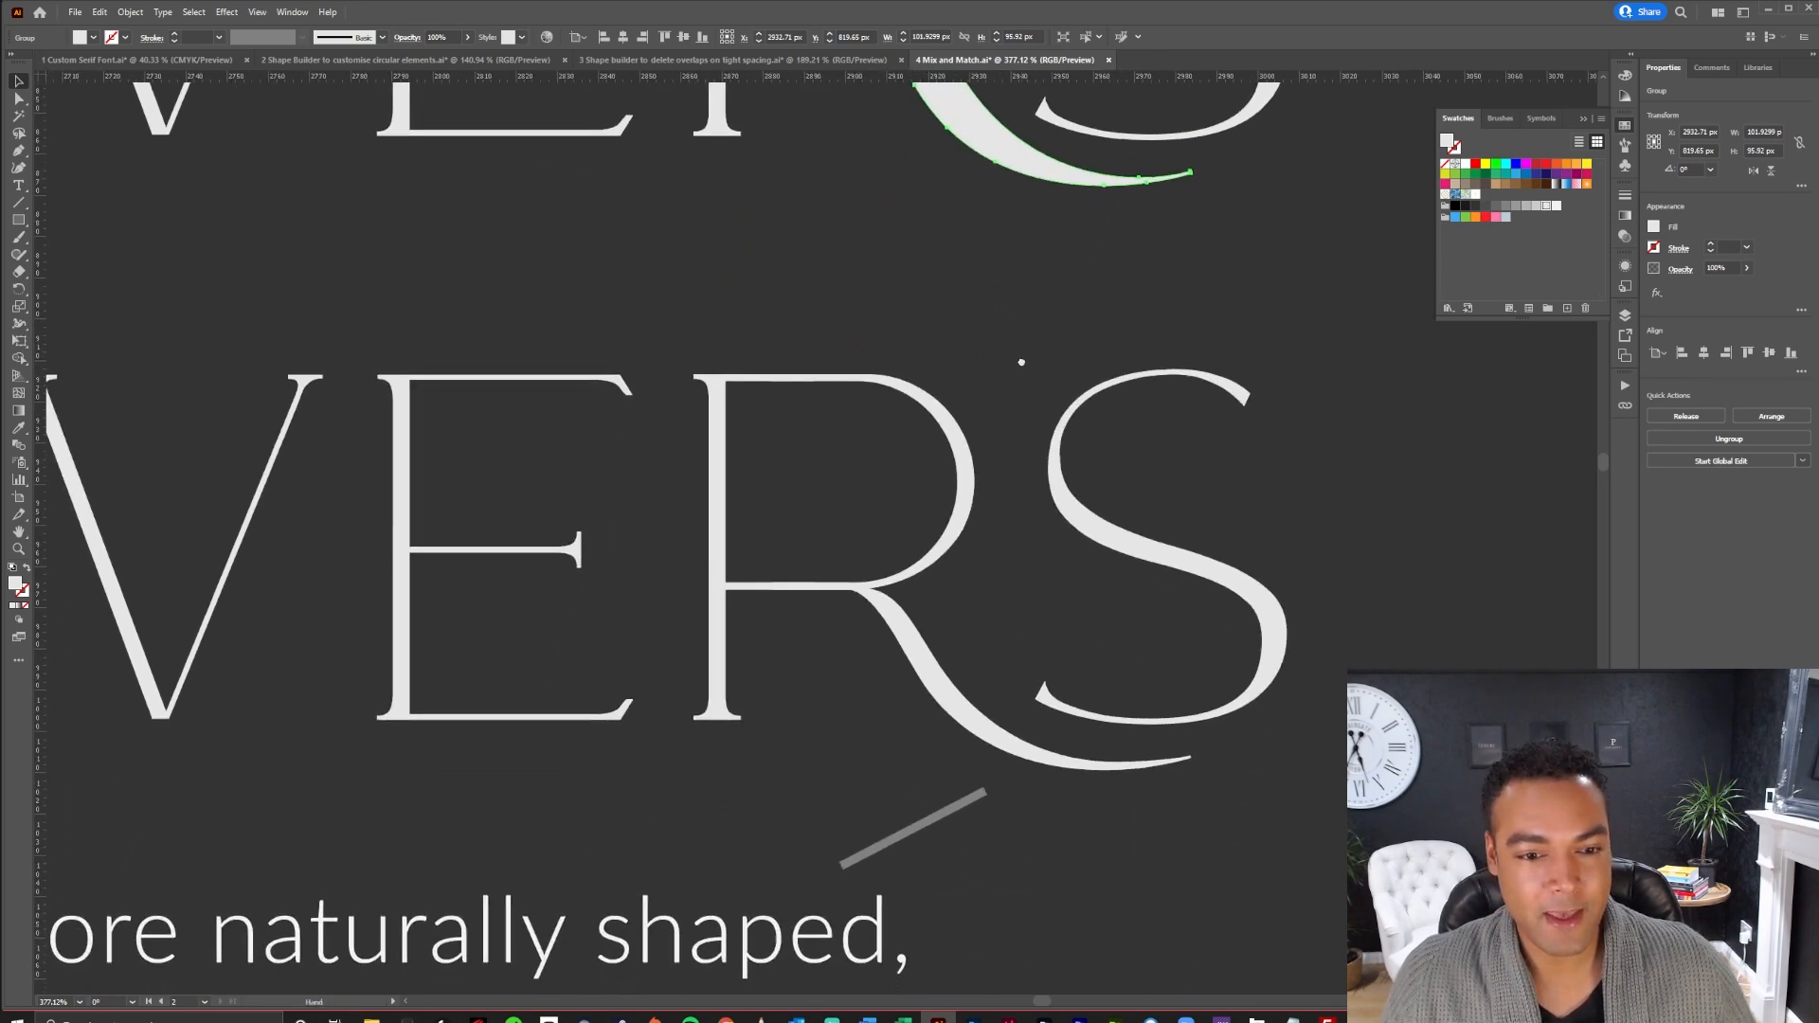
pyautogui.scroll(2, 1024, 365)
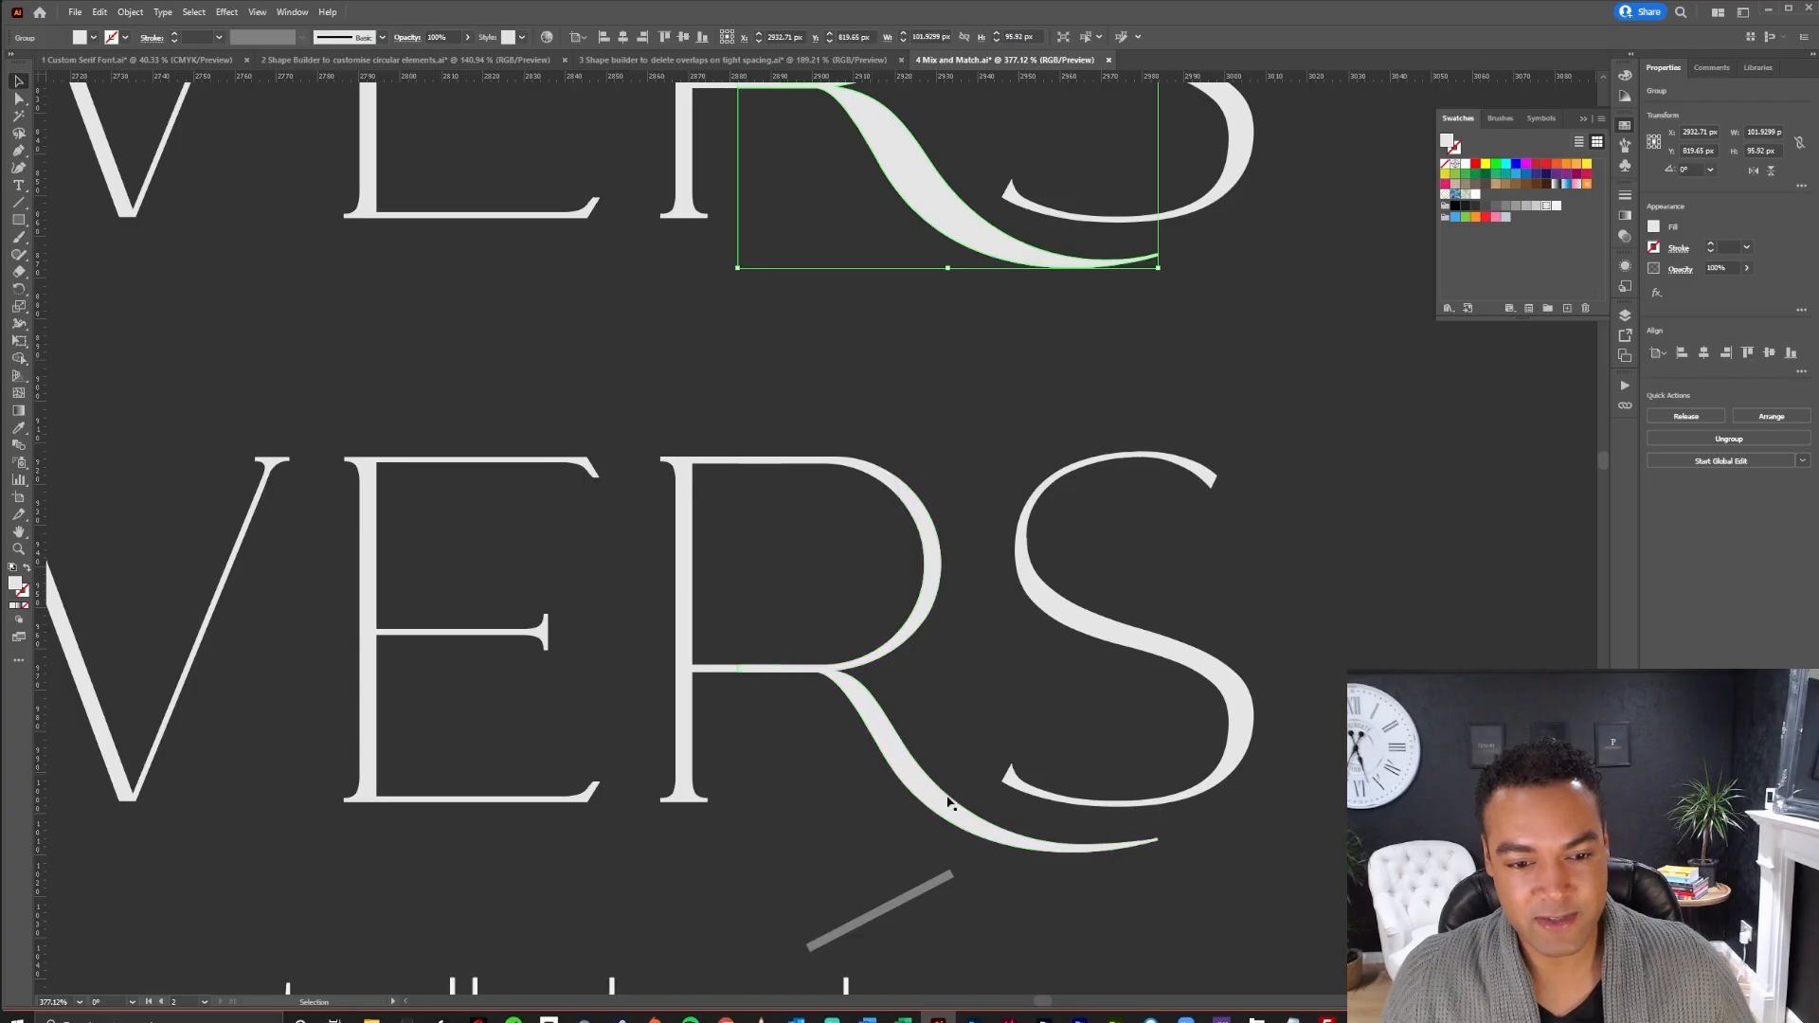
pyautogui.scroll(3, 987, 642)
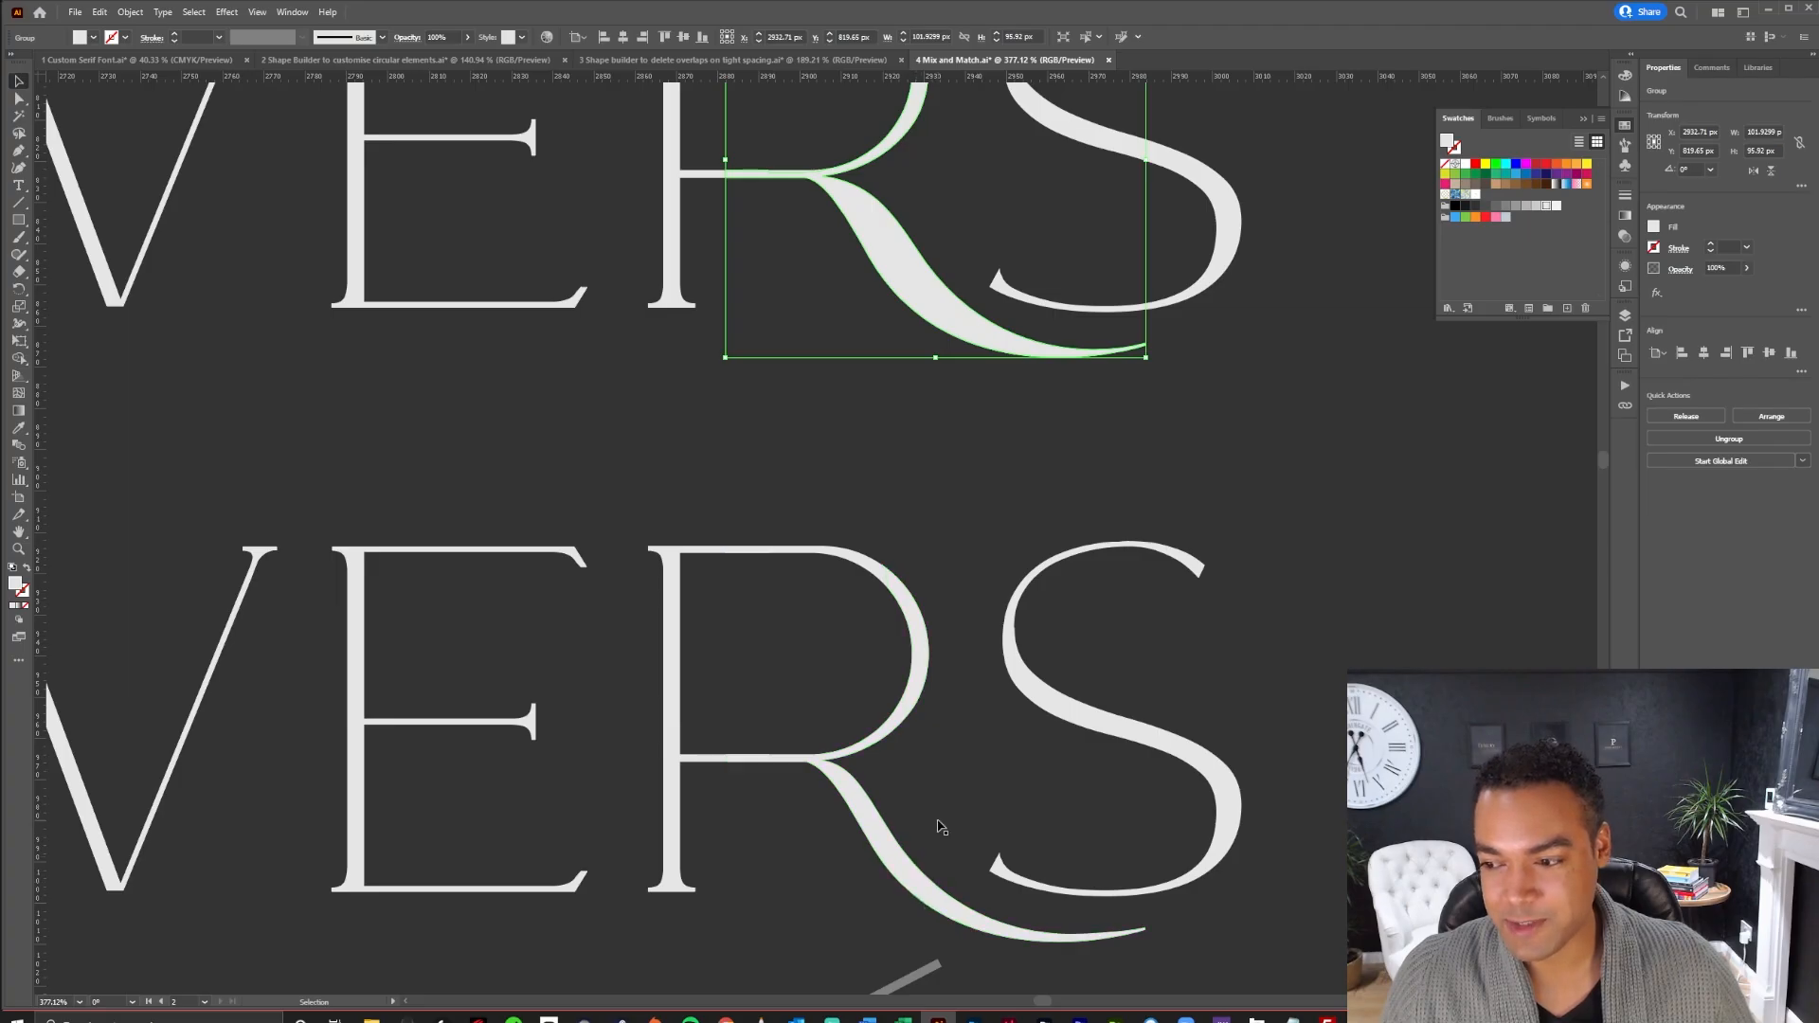
pyautogui.click(981, 504)
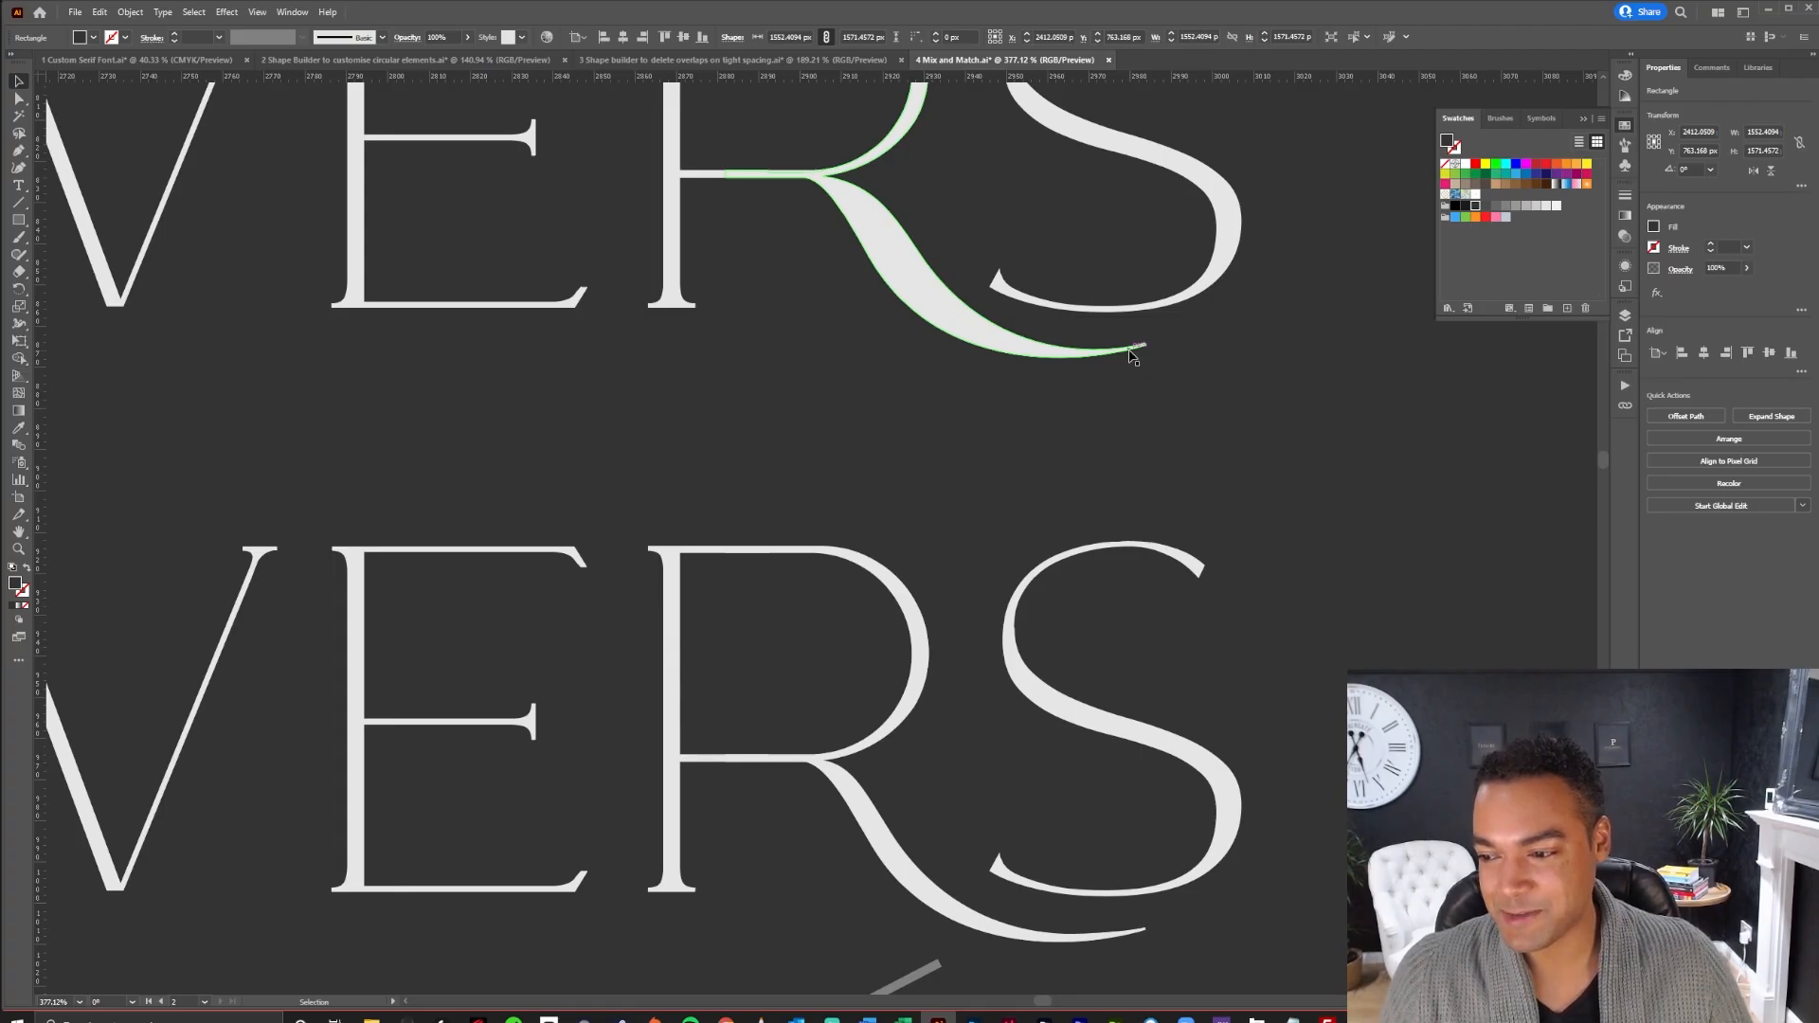
pyautogui.moveTo(1121, 459); pyautogui.dragTo(974, 576)
pyautogui.click(1377, 511)
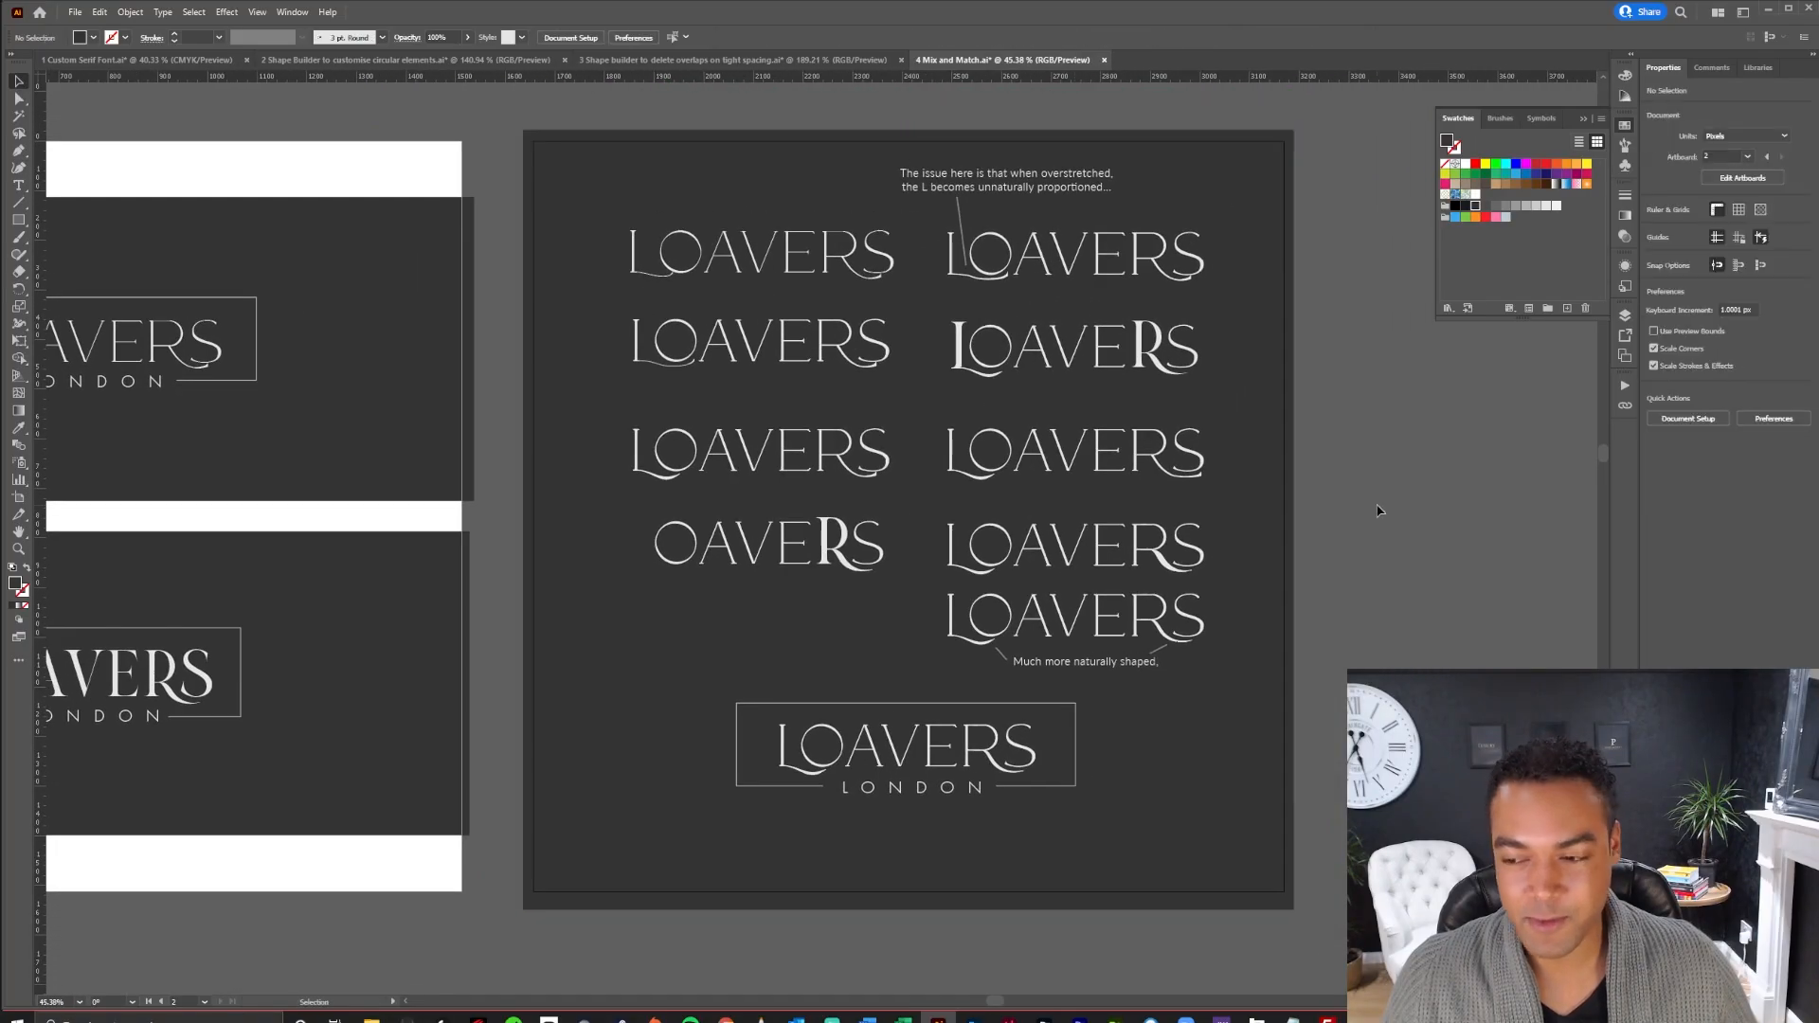